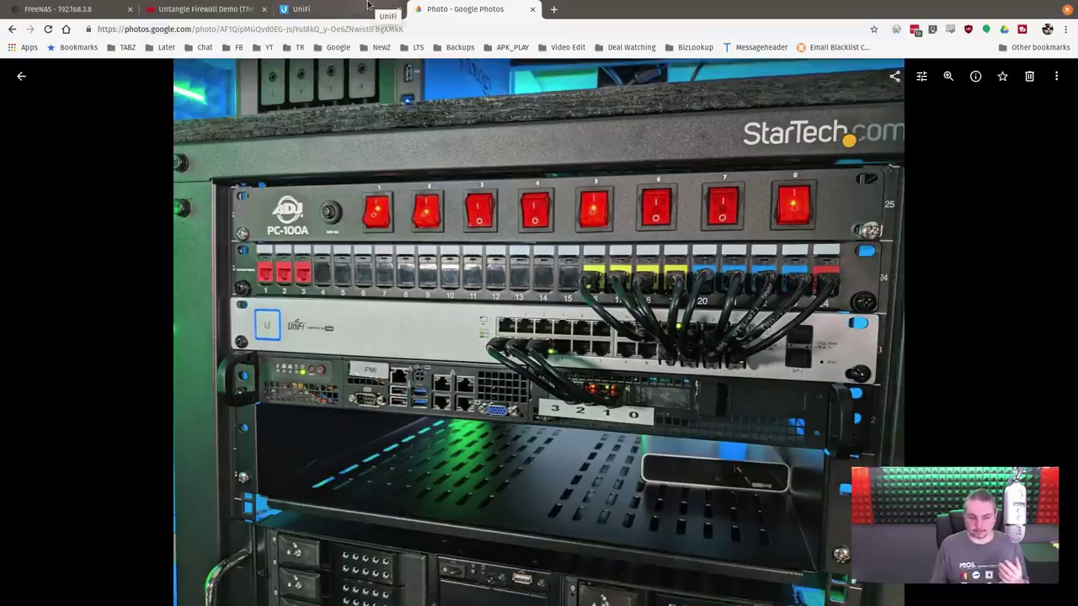
Step: Switch from the server rack photo back to the UniFi Networks settings page
{"action": "left_click", "coordinate": [367, 7]}
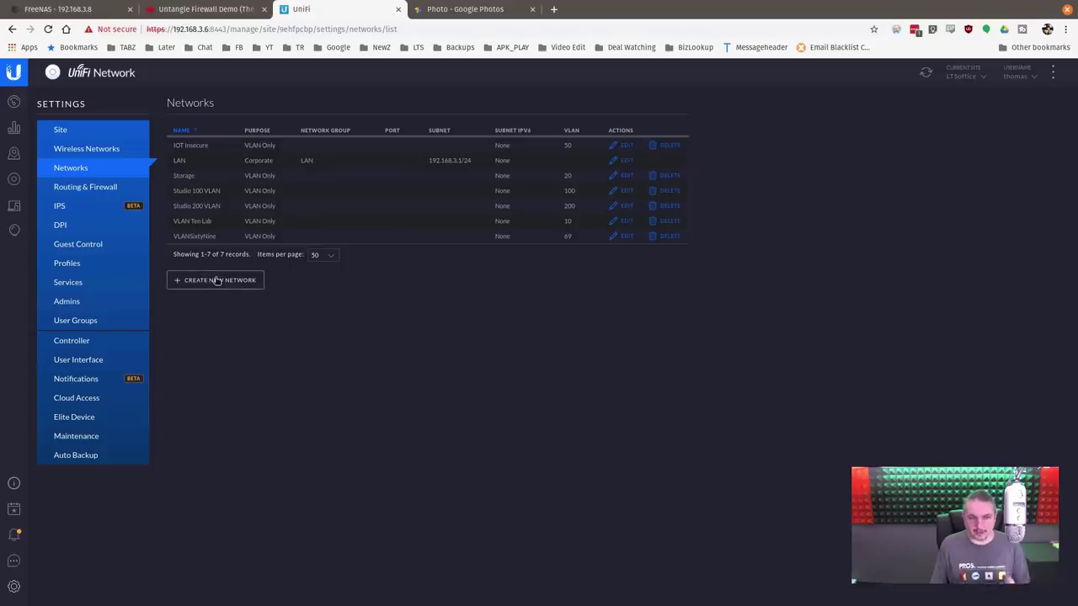
{"action": "left_click", "coordinate": [216, 279]}
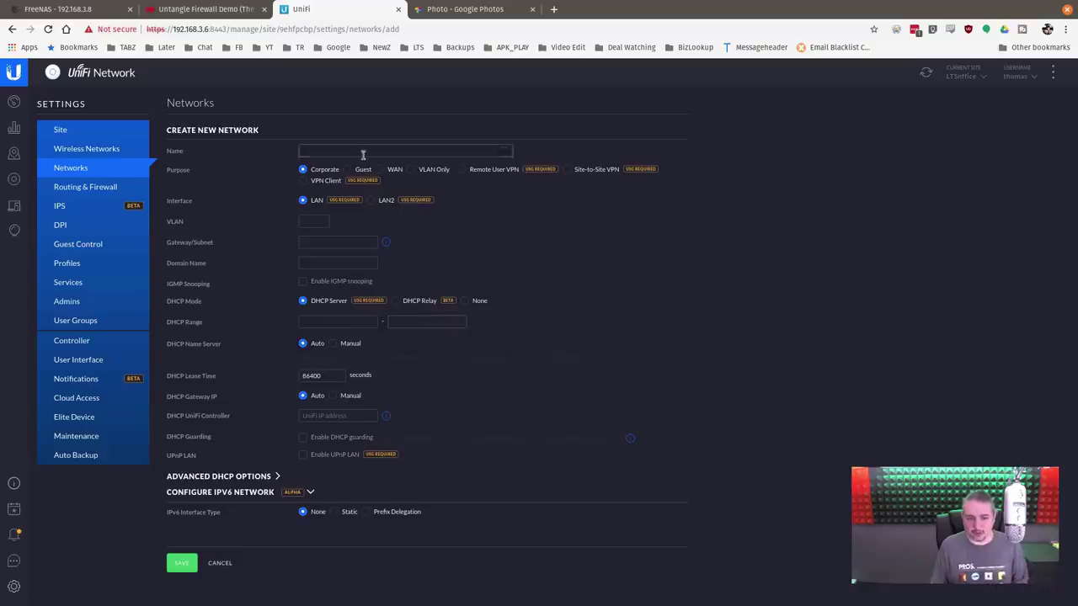
{"action": "left_click", "coordinate": [319, 151]}
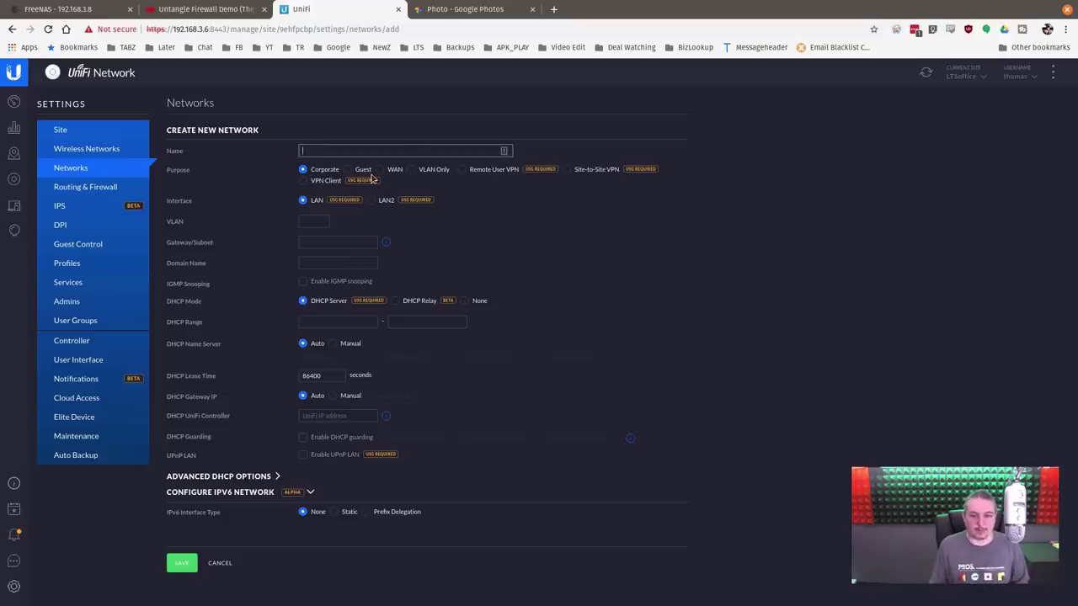
{"action": "left_click", "coordinate": [434, 170]}
{"action": "left_click", "coordinate": [432, 150]}
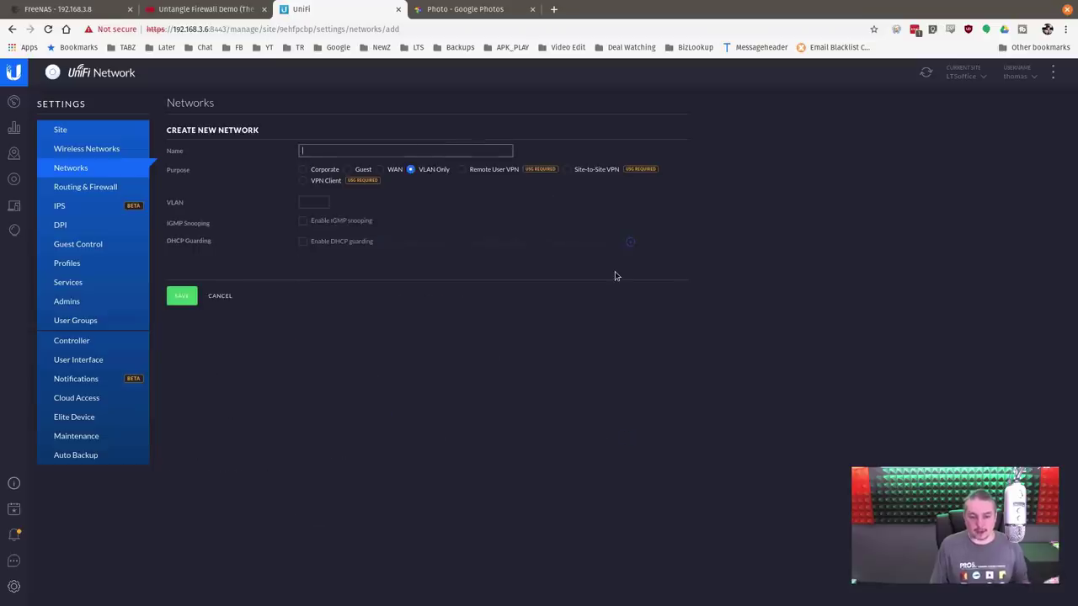
{"action": "type", "text": "Test"}
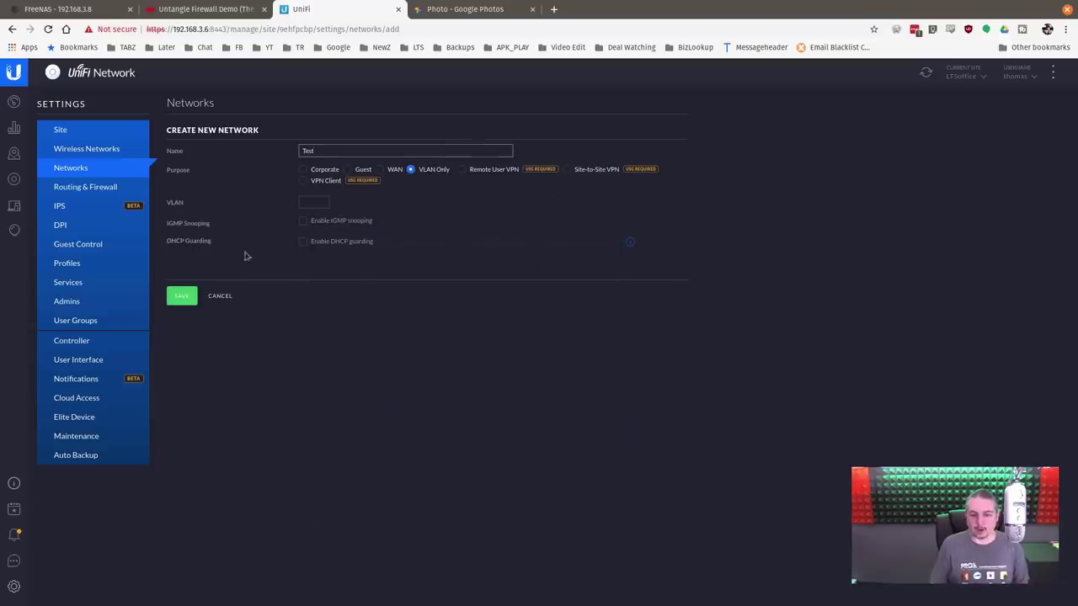
{"action": "left_click", "coordinate": [312, 201]}
{"action": "type", "text": "111"}
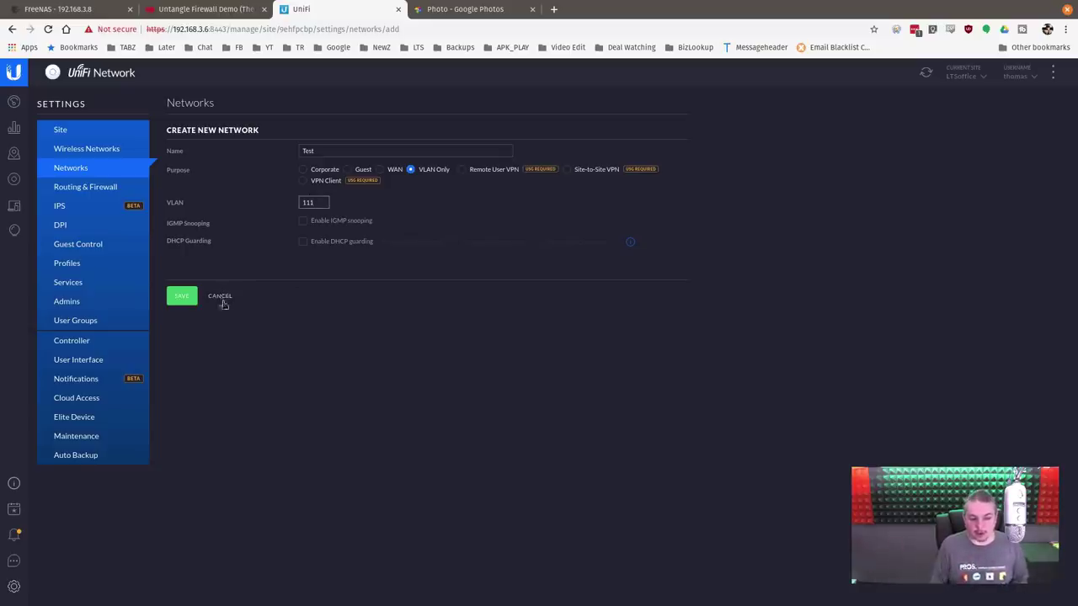
{"action": "left_click", "coordinate": [221, 298]}
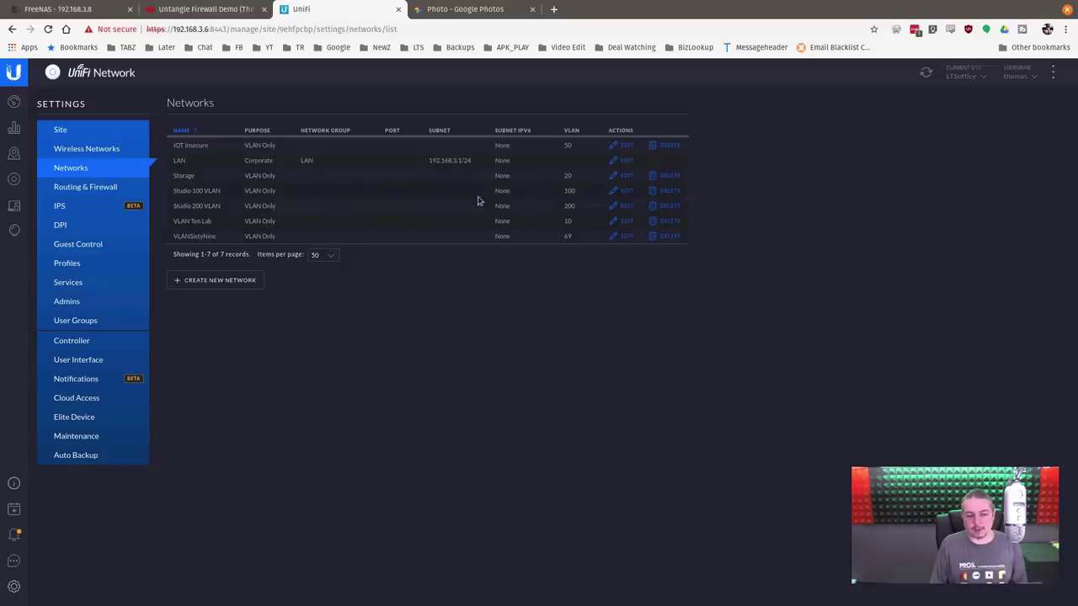
Step: Open Studio 100 VLAN for editing, cancel without changes, and switch to the topology map
{"action": "left_click", "coordinate": [625, 192]}
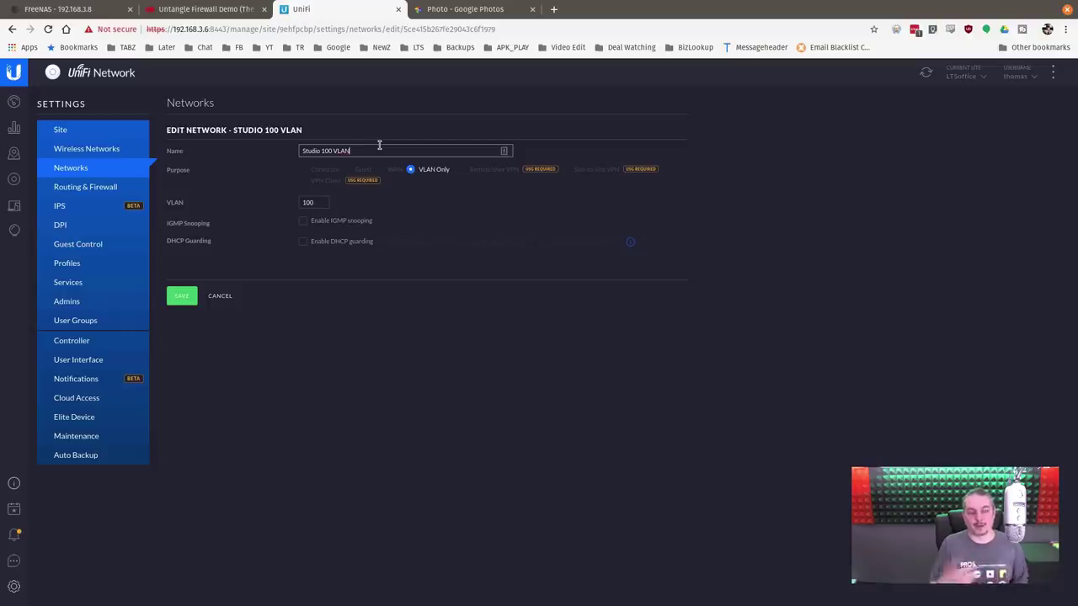
{"action": "left_click", "coordinate": [379, 149]}
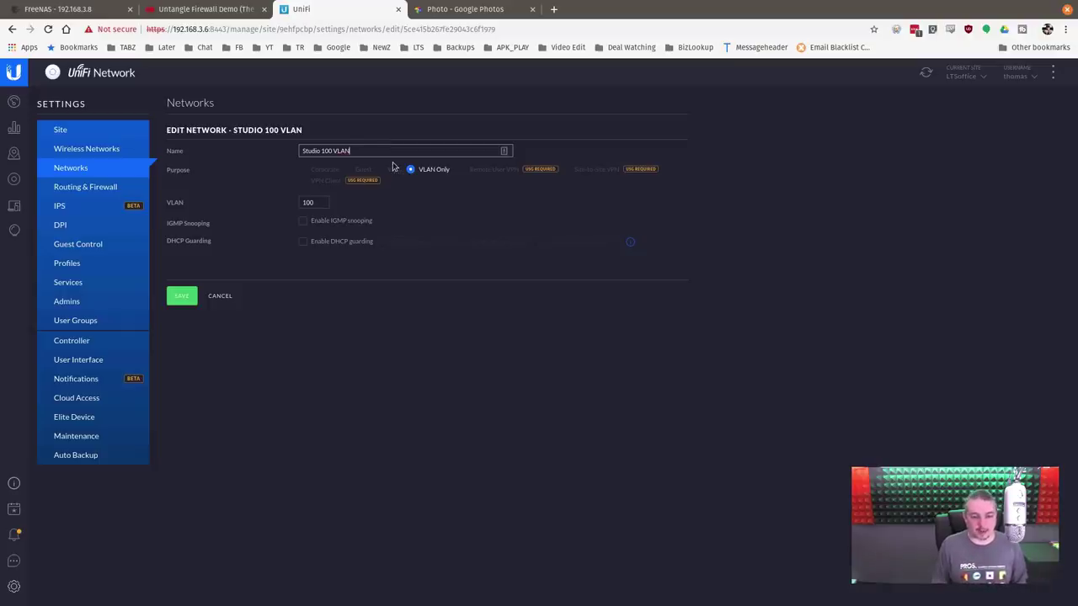
{"action": "left_click", "coordinate": [225, 298]}
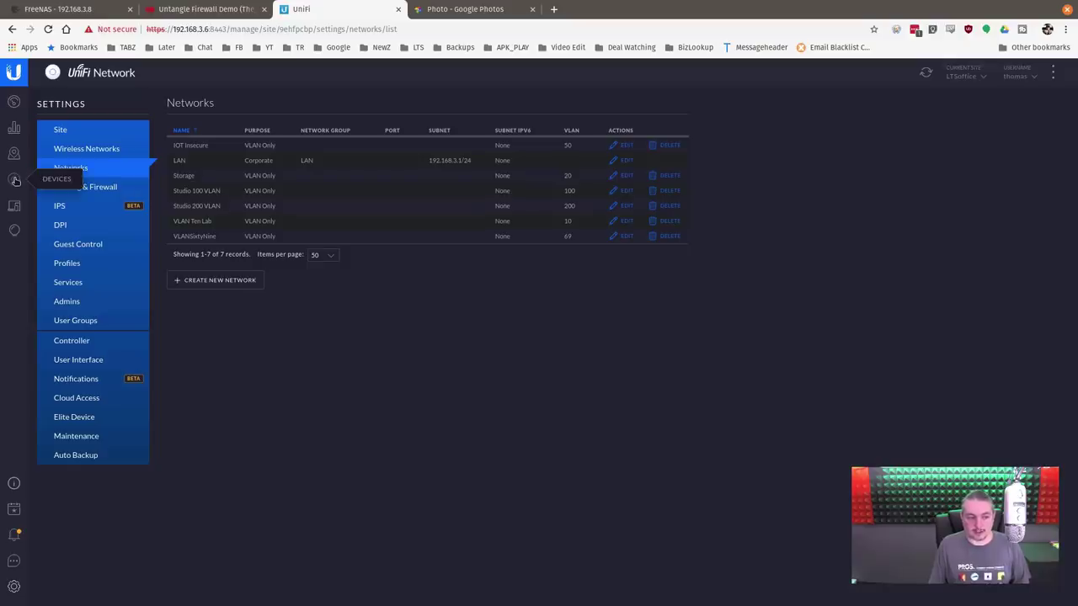
{"action": "left_click", "coordinate": [13, 153]}
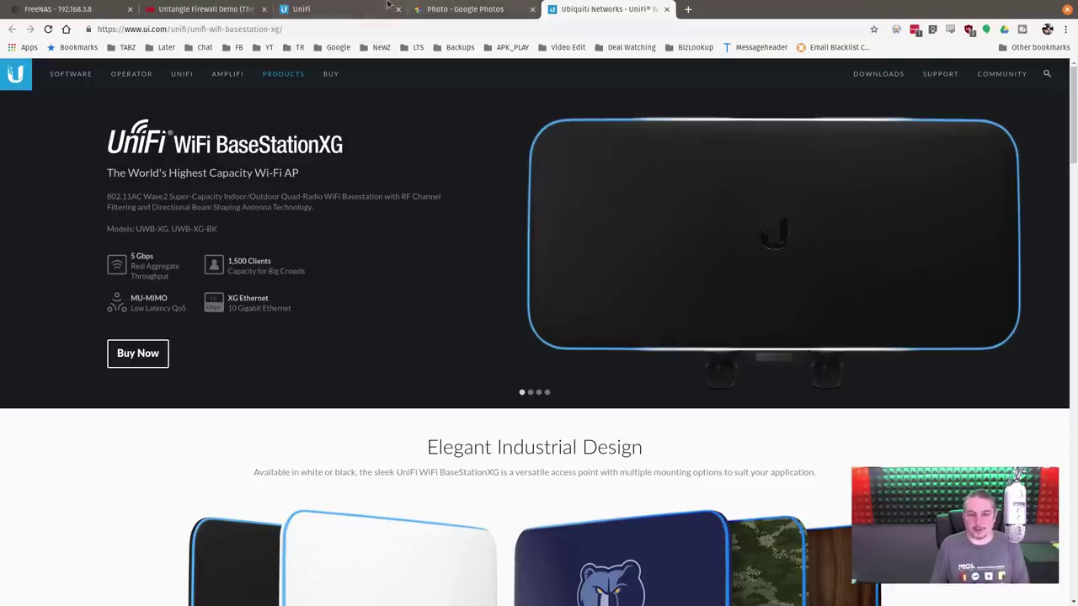
Step: Leave the BaseStationXG product page for the UniFi topology map
{"action": "left_click", "coordinate": [342, 19]}
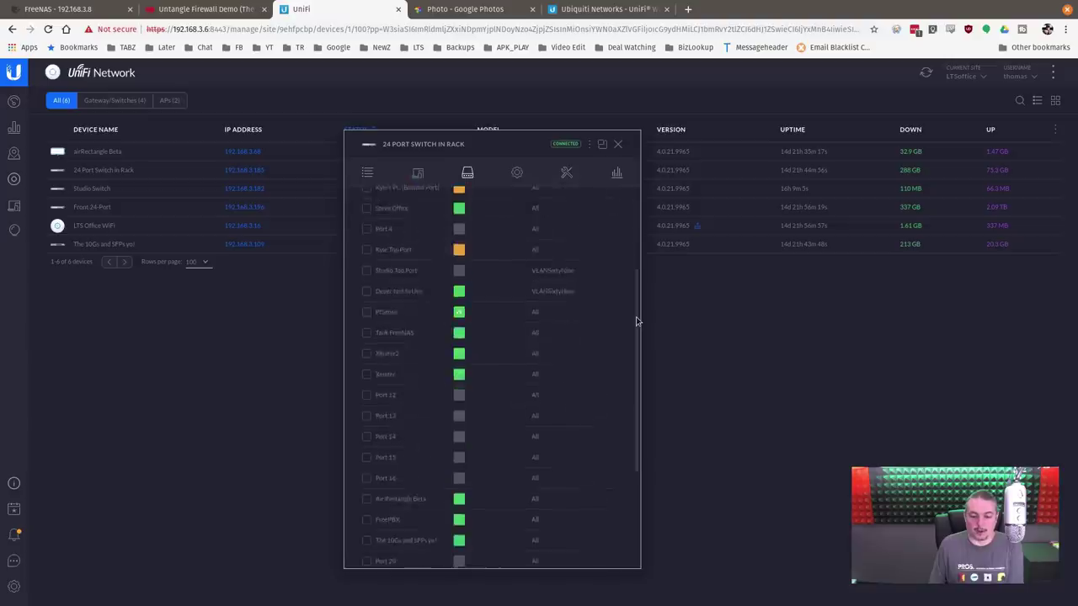
Step: Review port 22's switch port profiles on the rack switch, leave it on All, and close the panel
{"action": "scroll", "coordinate": [637, 321], "scroll_direction": "down", "scroll_amount": 3}
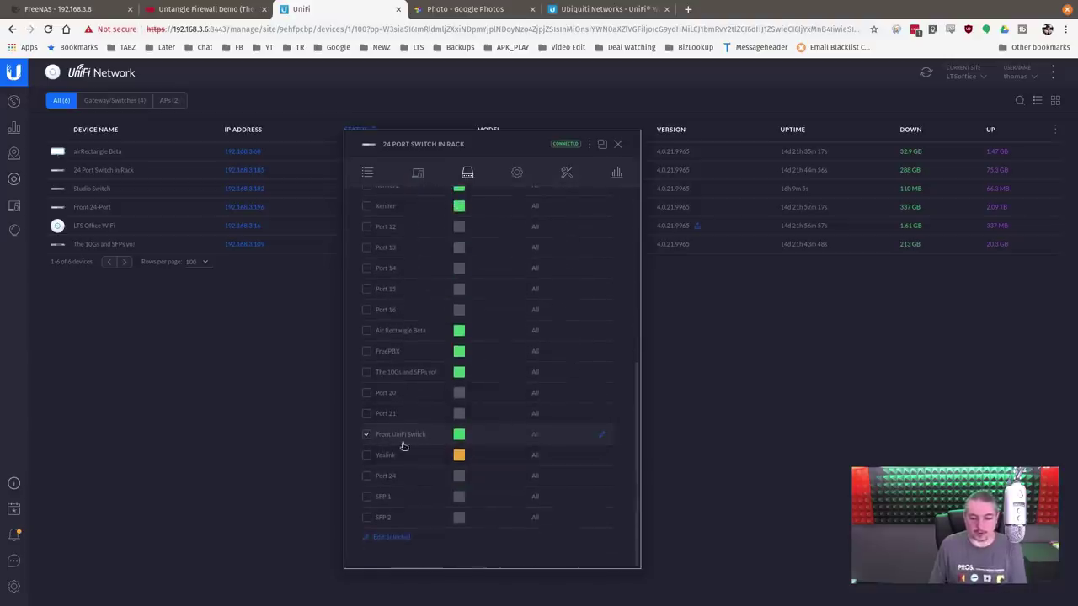
{"action": "left_click", "coordinate": [600, 436]}
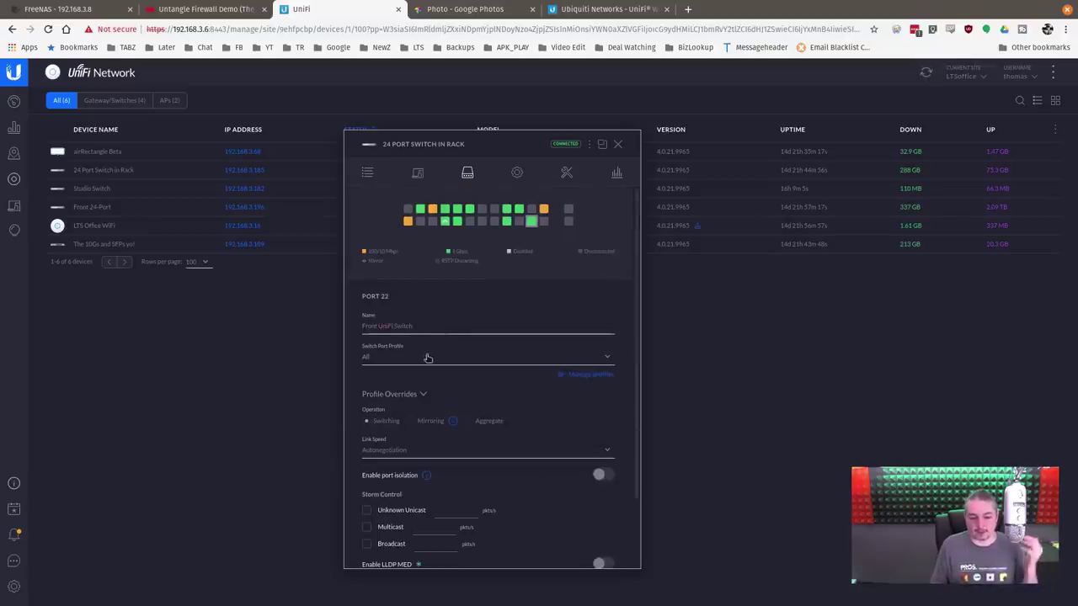
{"action": "left_click", "coordinate": [384, 361]}
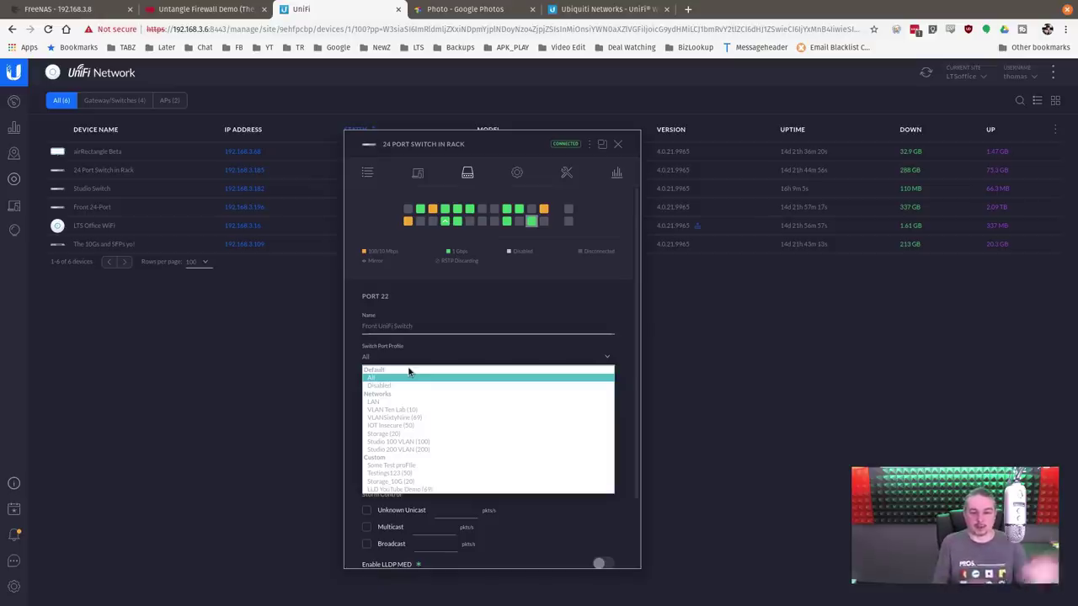
{"action": "left_click", "coordinate": [516, 304]}
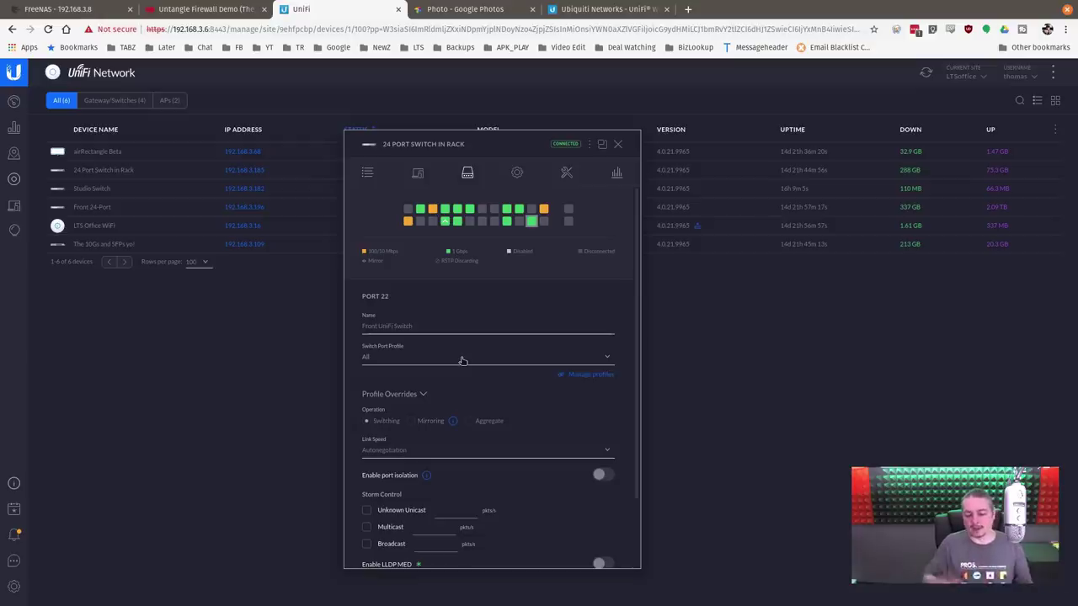
{"action": "left_click", "coordinate": [404, 361]}
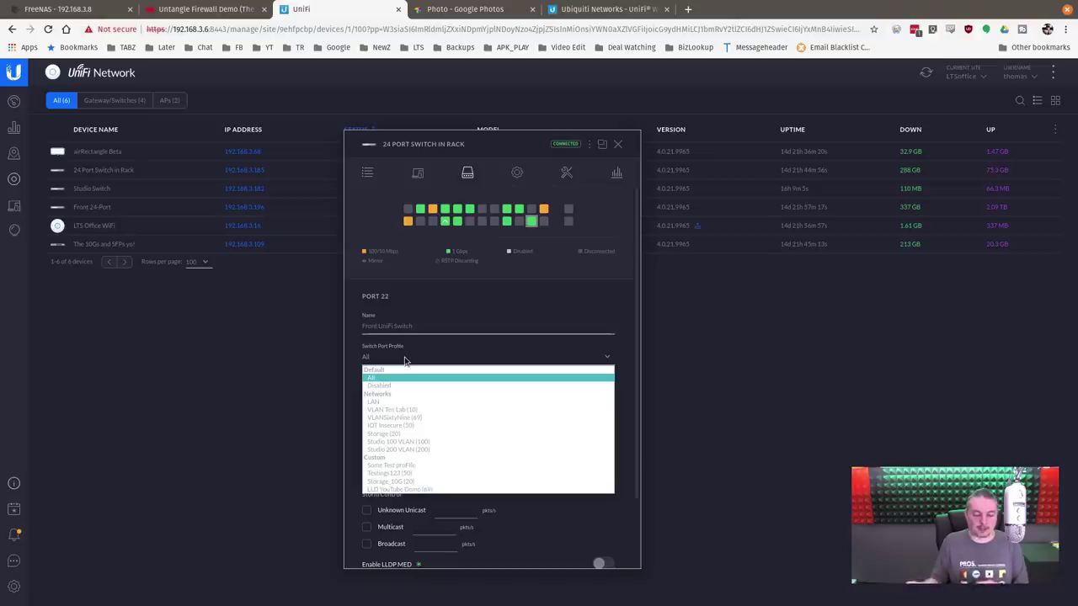
{"action": "left_click", "coordinate": [799, 347]}
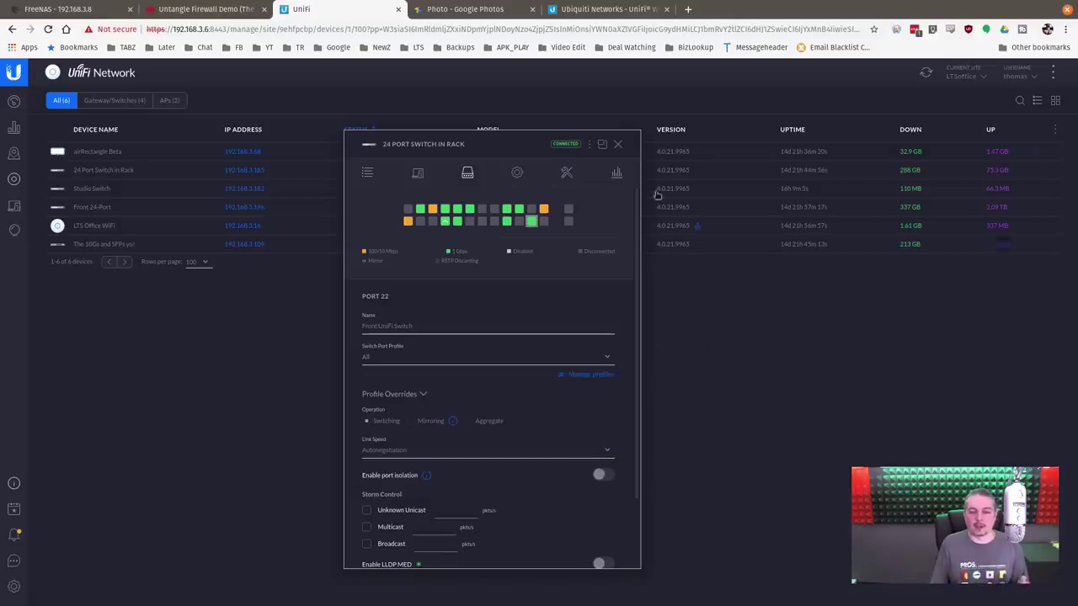
{"action": "left_click", "coordinate": [618, 145]}
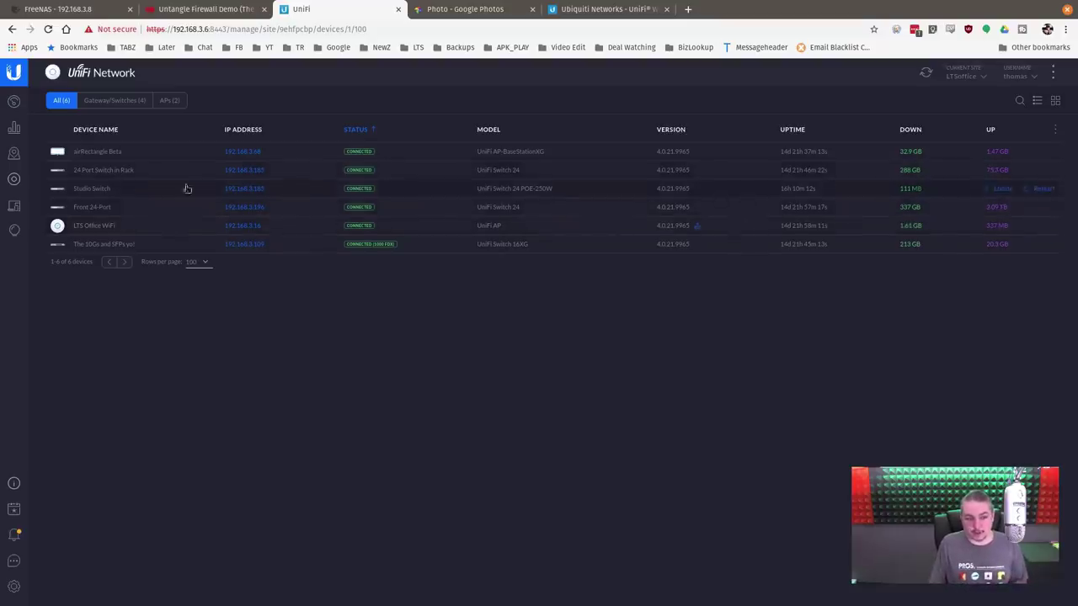
Step: Pop the Studio Switch out into a floating window and view its port list
{"action": "left_click", "coordinate": [128, 188]}
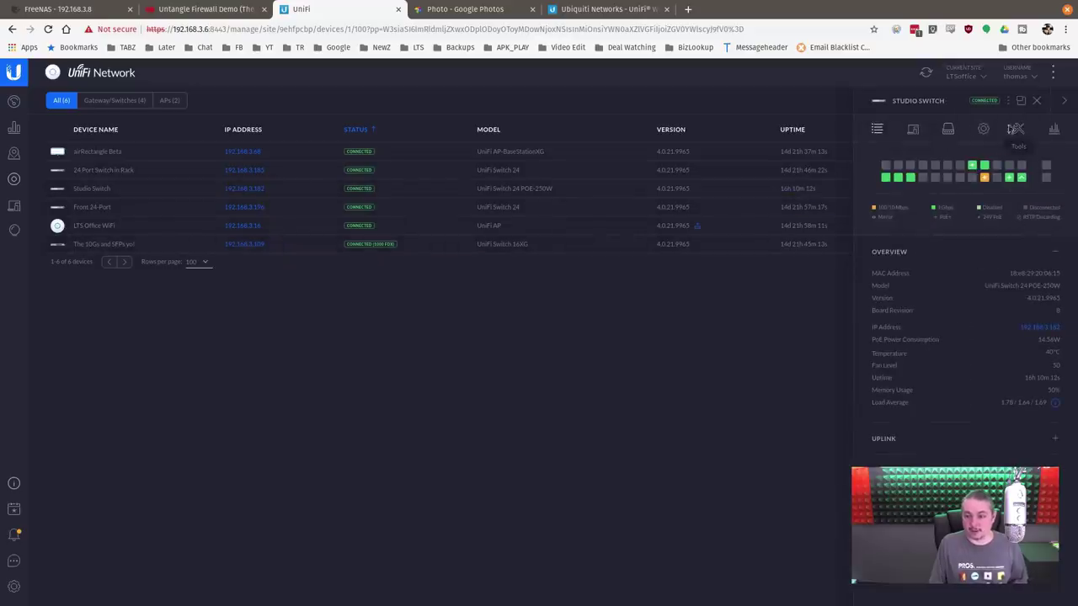
{"action": "left_click", "coordinate": [1020, 102]}
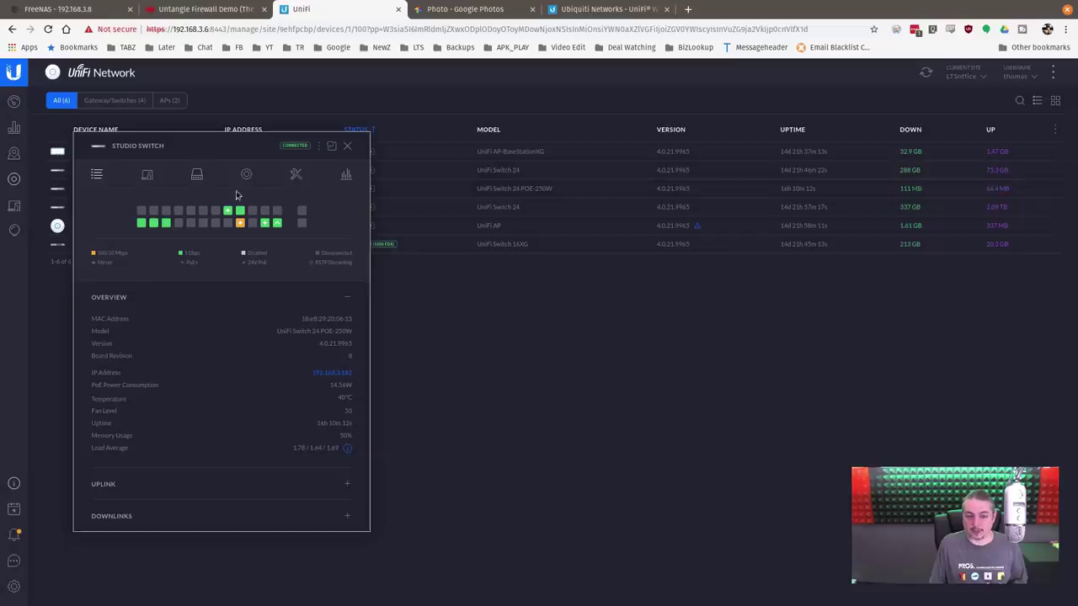
{"action": "left_click", "coordinate": [196, 174]}
{"action": "left_click_drag", "start_coordinate": [226, 139], "coordinate": [426, 95]}
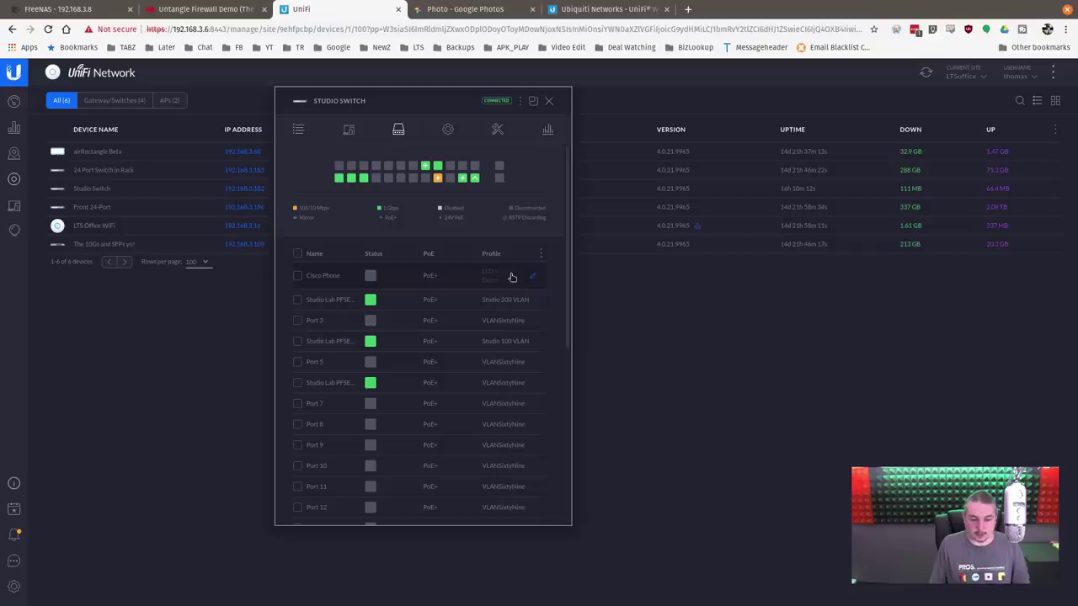
{"action": "scroll", "coordinate": [515, 281], "scroll_direction": "down", "scroll_amount": 1}
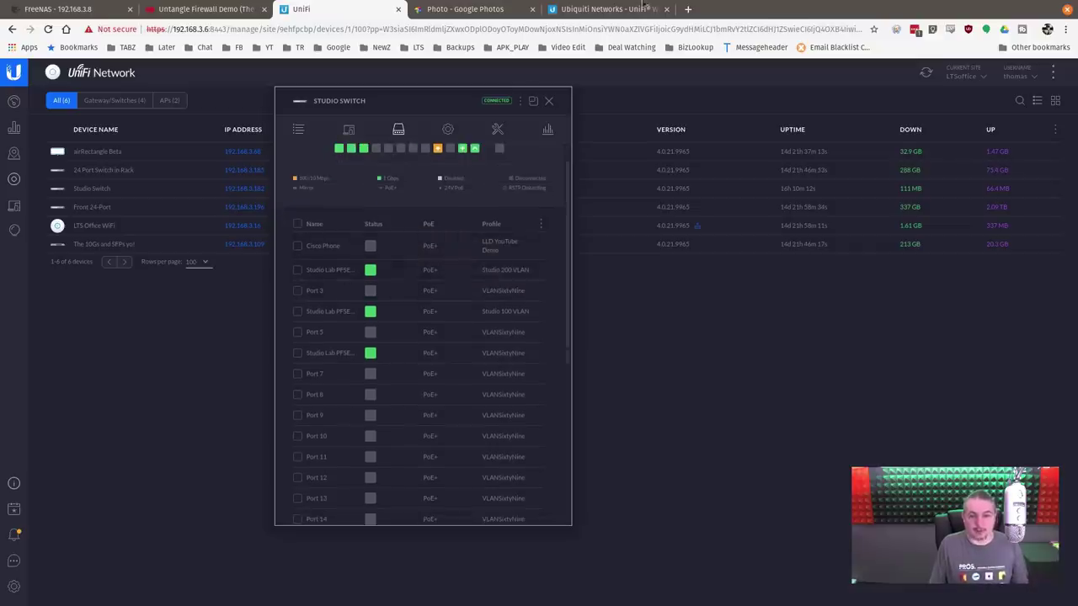
Step: After checking the rack photo, review the Studio Switch overview and its connected clients
{"action": "left_click", "coordinate": [445, 10]}
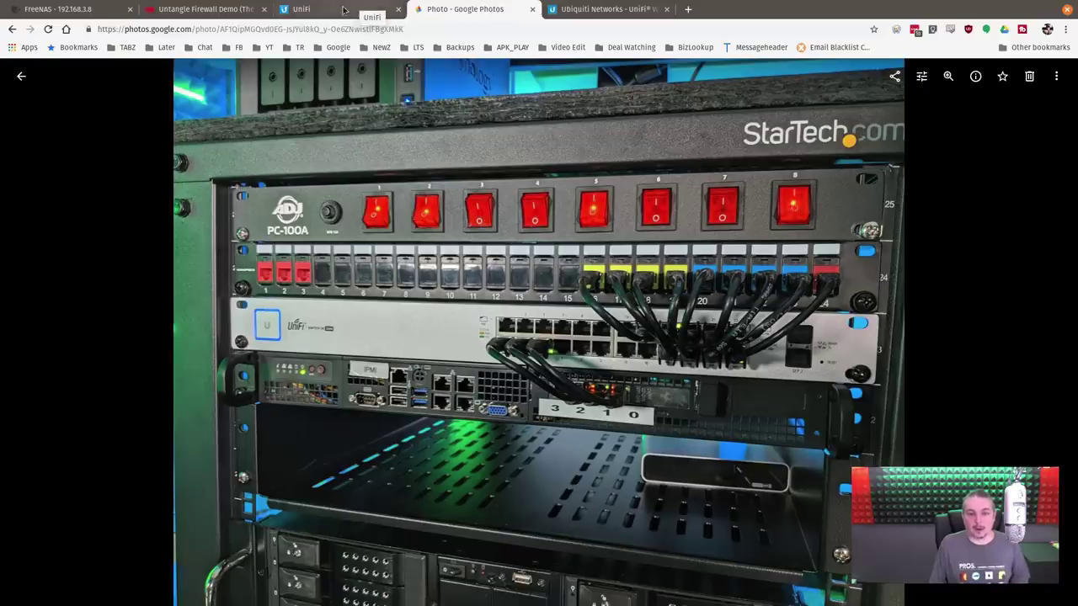
{"action": "left_click", "coordinate": [343, 9]}
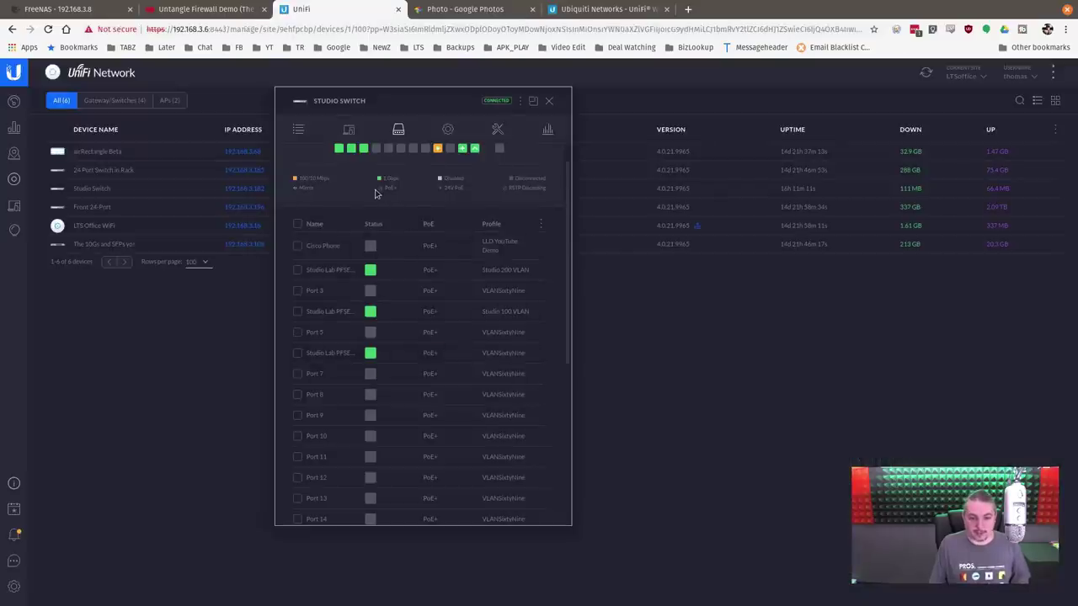
{"action": "mouse_move", "coordinate": [338, 182]}
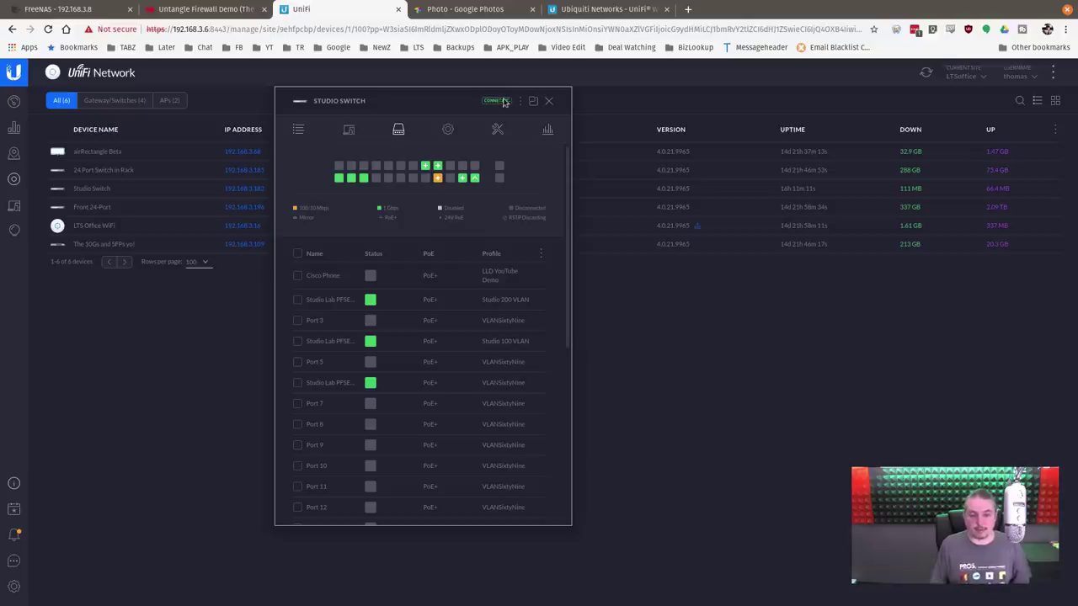
{"action": "left_click", "coordinate": [300, 131]}
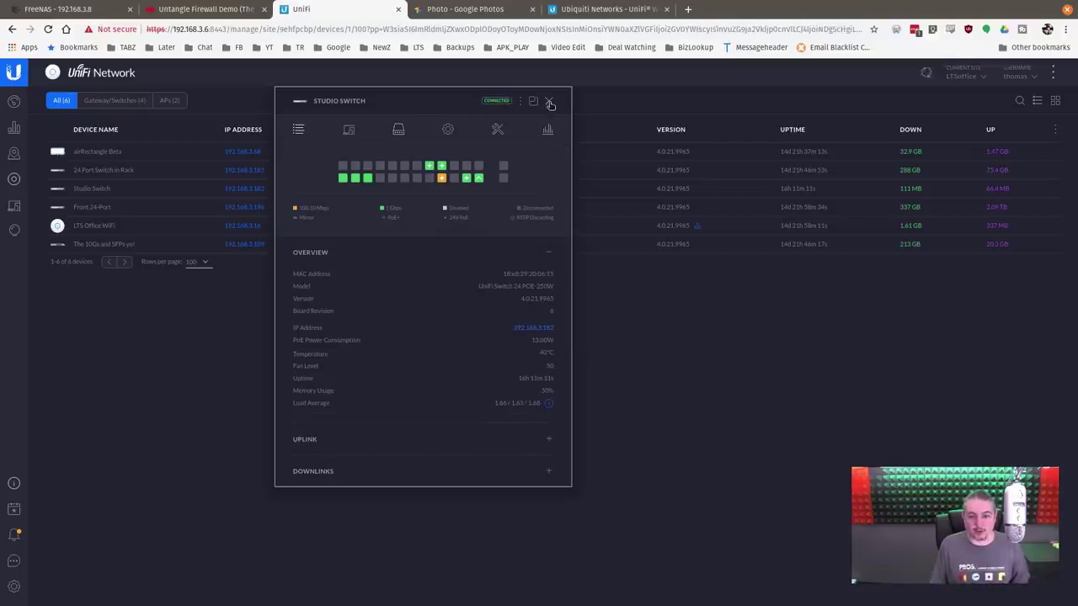
{"action": "left_click", "coordinate": [345, 132]}
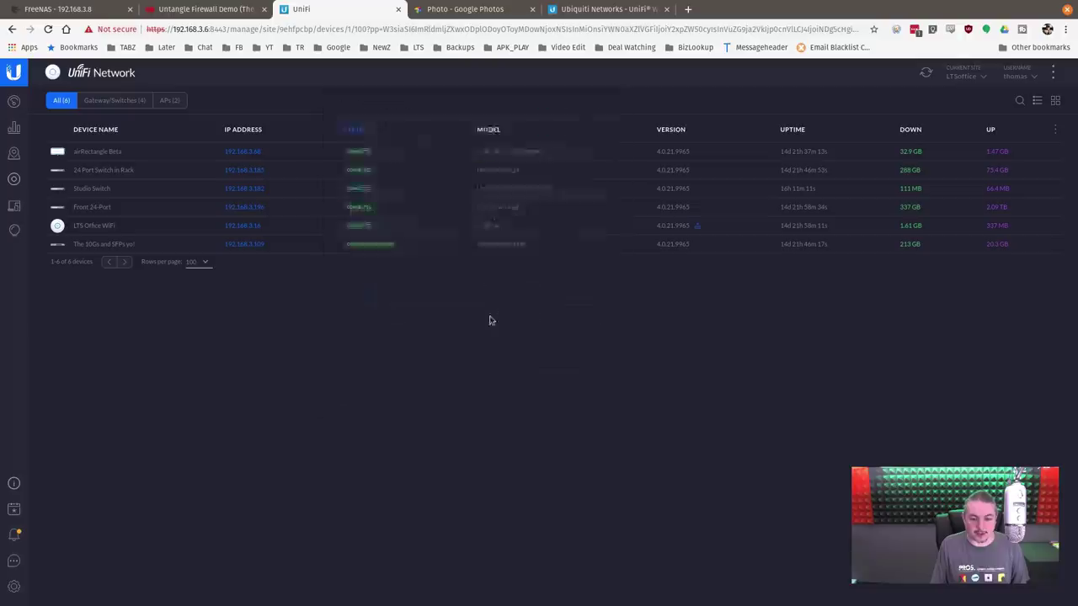
Step: From the Studio-Lab-pfsense client, load 172.16.69.144 in a new browser tab
{"action": "left_click", "coordinate": [374, 315]}
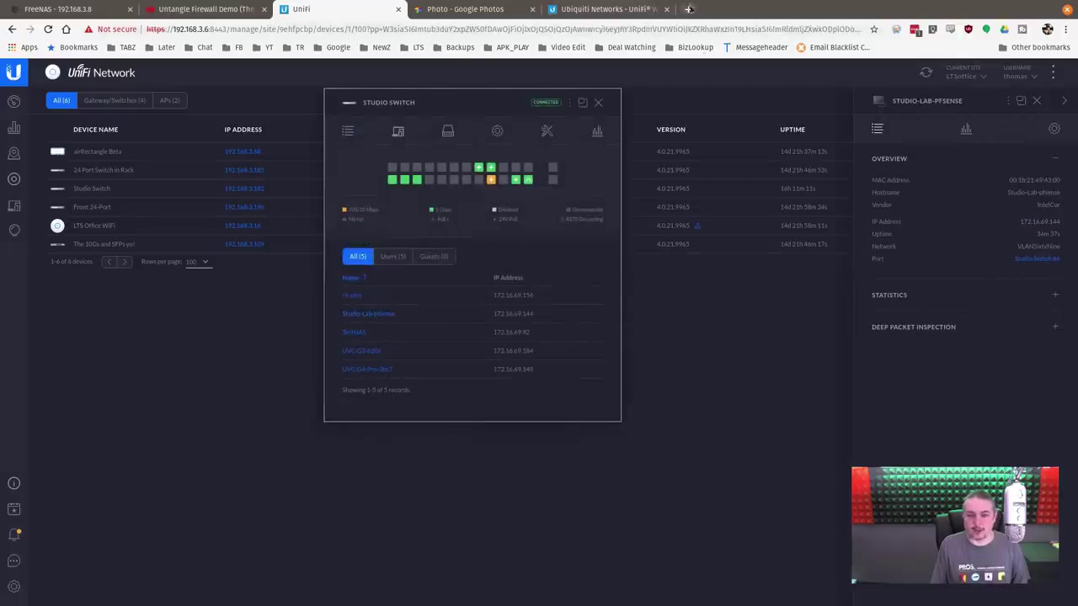
{"action": "left_click", "coordinate": [687, 10]}
{"action": "type", "text": "172.16.69.144"}
{"action": "key", "text": "Return"}
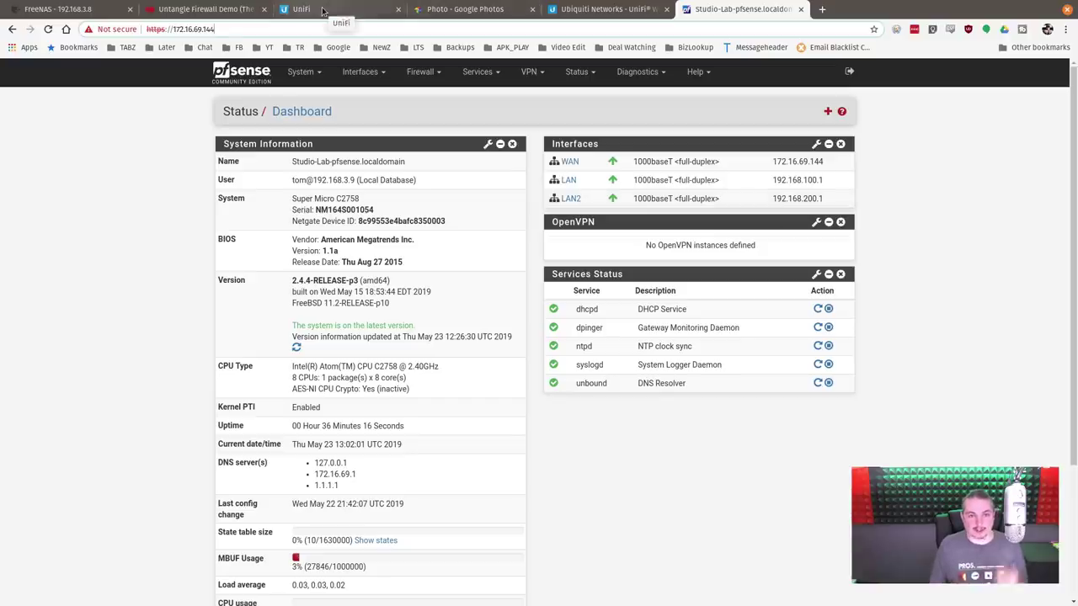
Step: Close the Studio Switch window, keep port 4 on Studio 100 VLAN (100), and open the firewall's VLAN list
{"action": "left_click", "coordinate": [322, 10]}
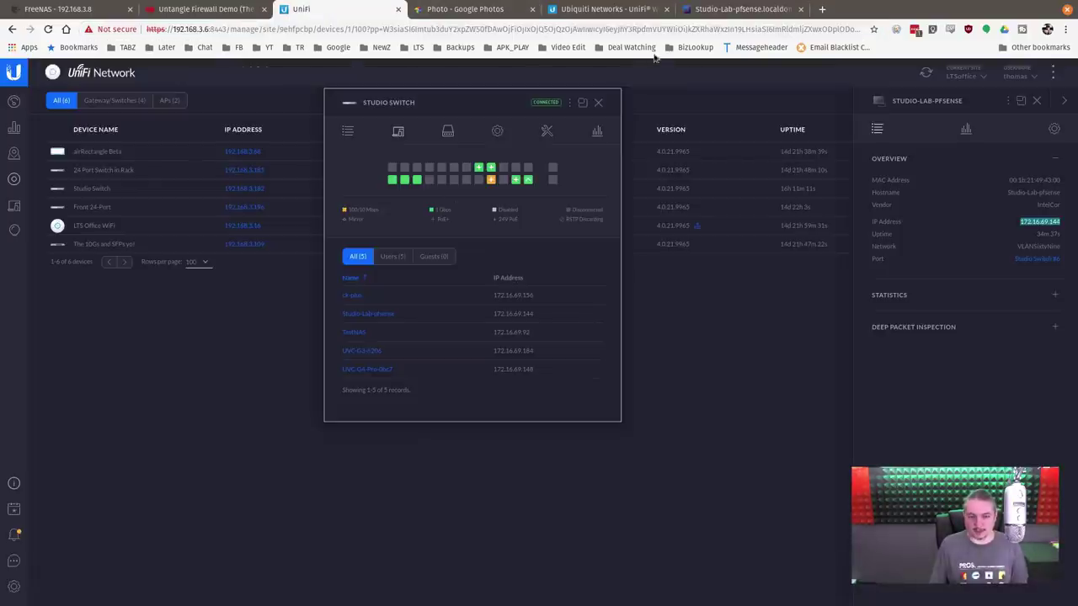
{"action": "left_click", "coordinate": [599, 103]}
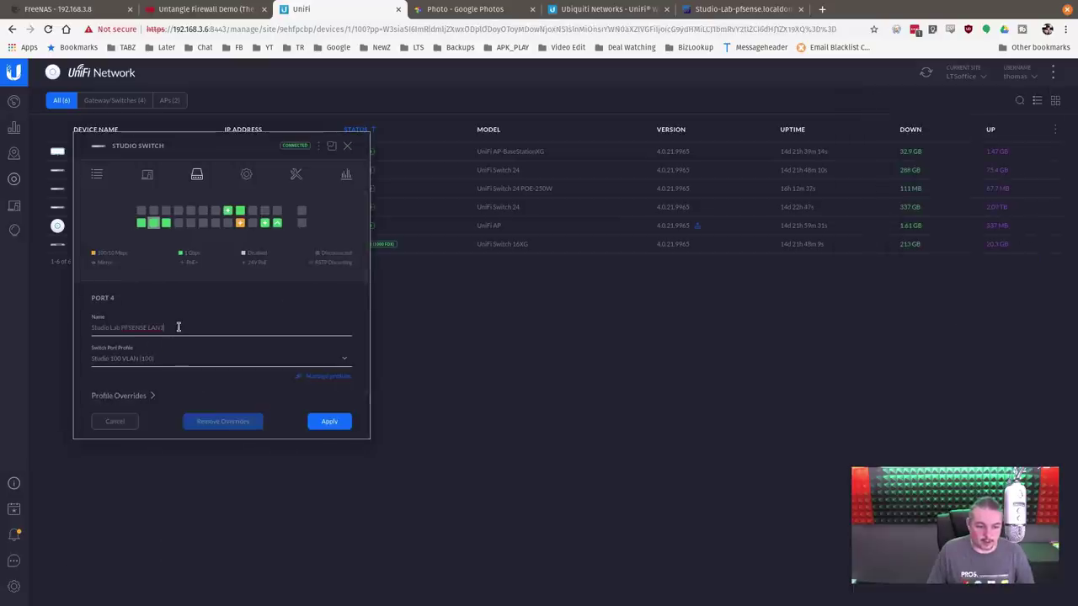
{"action": "left_click", "coordinate": [189, 328]}
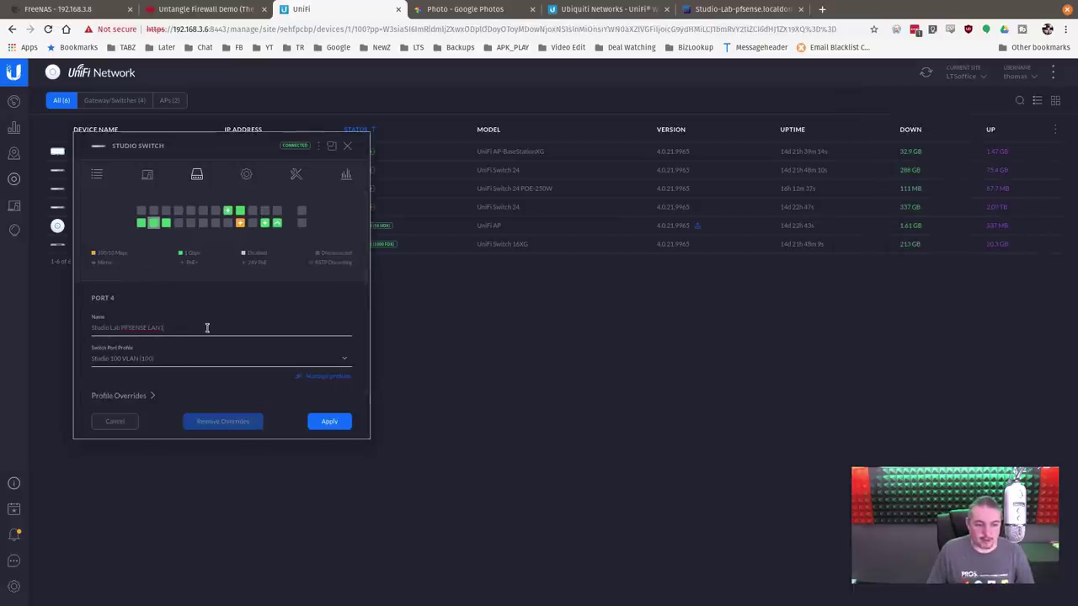
{"action": "left_click", "coordinate": [160, 365]}
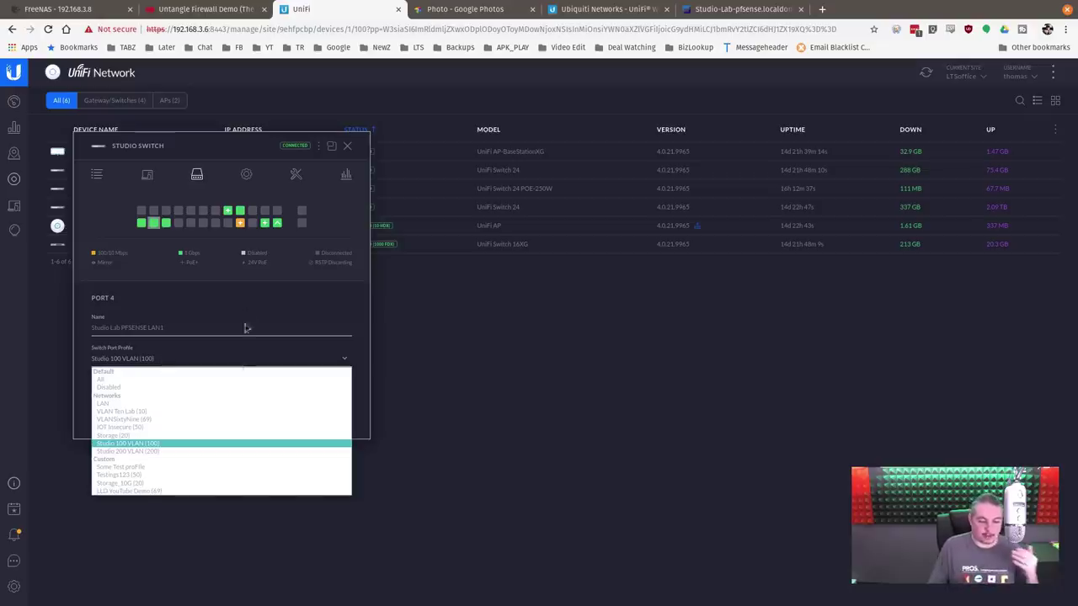
{"action": "left_click", "coordinate": [168, 443]}
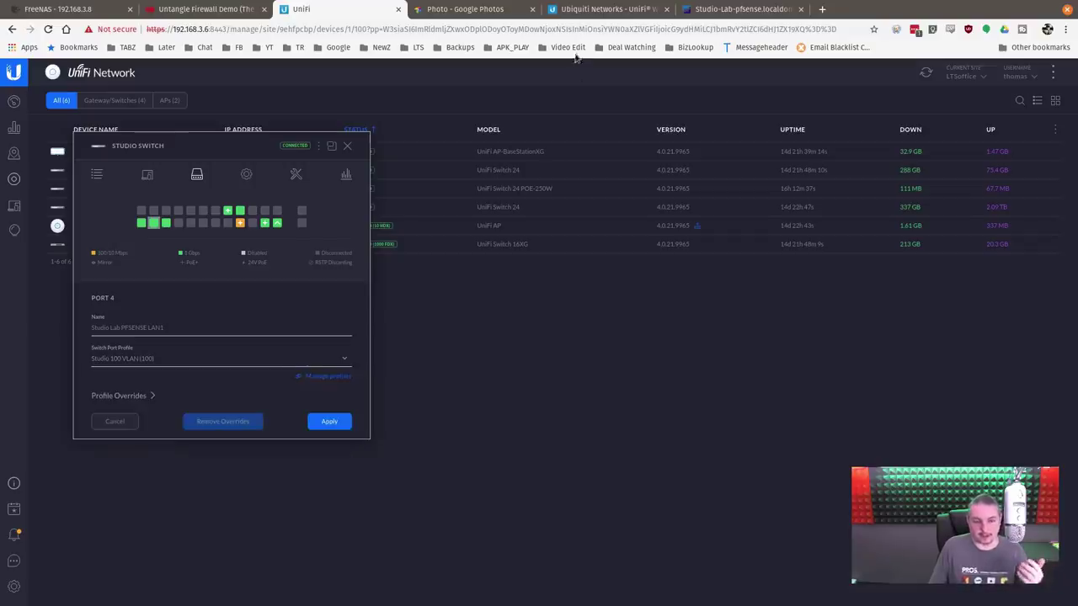
{"action": "left_click", "coordinate": [820, 9]}
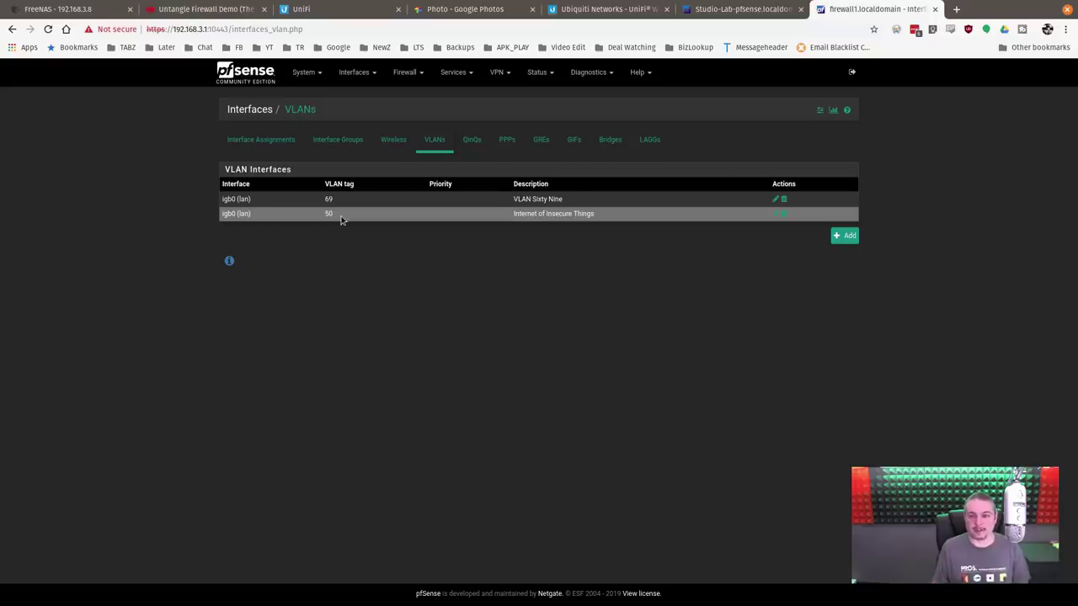
Step: Switch to the Studio-Lab pfSense dashboard tab
{"action": "left_click", "coordinate": [729, 8]}
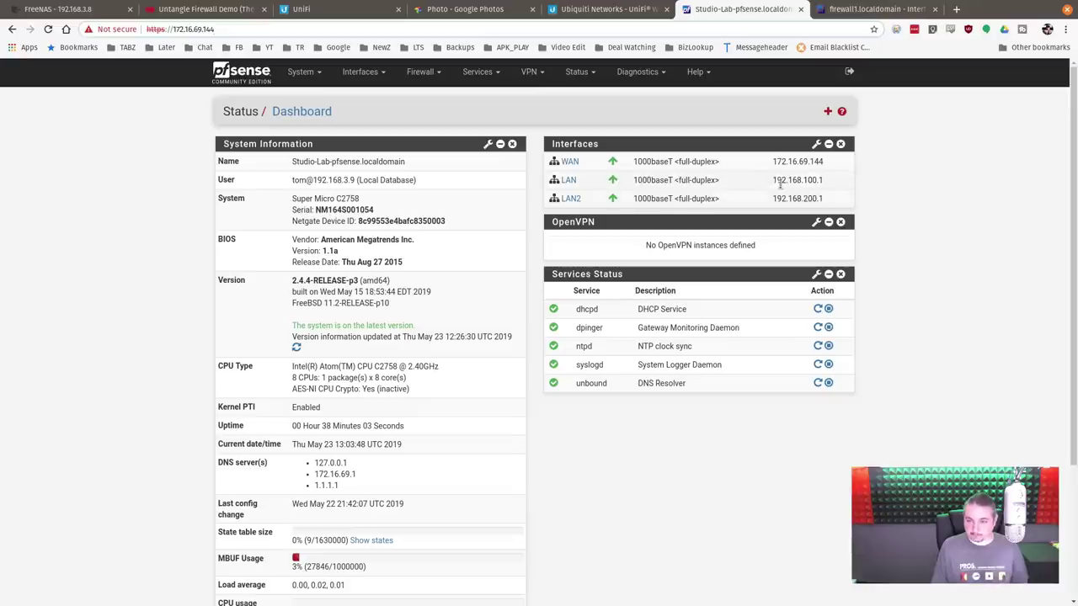
Step: Look over the LAN DHCP server settings under Services
{"action": "left_click_drag", "start_coordinate": [772, 180], "coordinate": [825, 180]}
{"action": "left_click", "coordinate": [827, 180]}
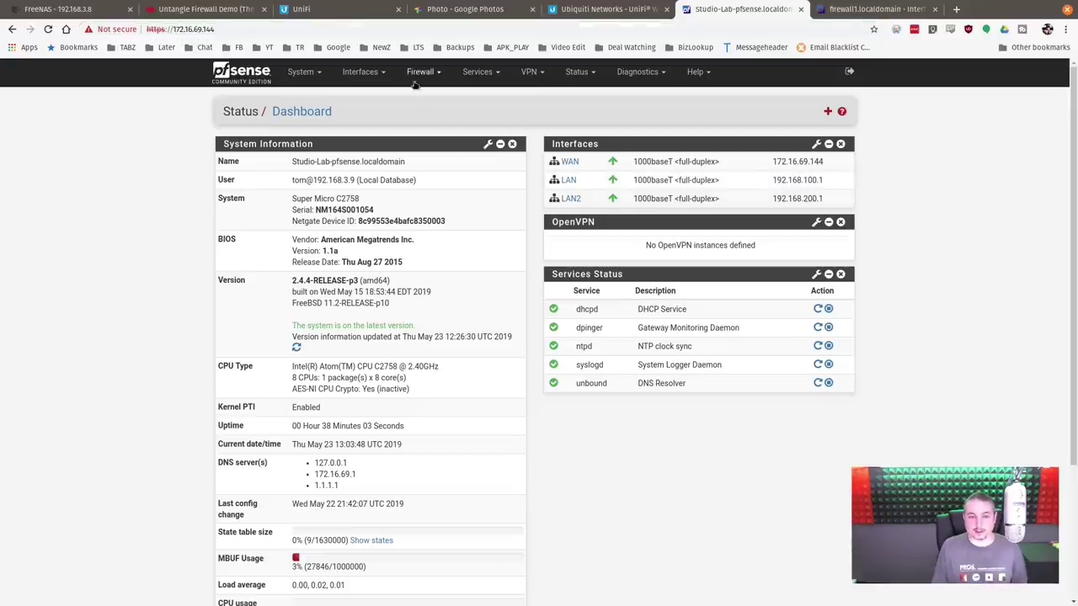
{"action": "left_click", "coordinate": [477, 72]}
{"action": "left_click", "coordinate": [497, 148]}
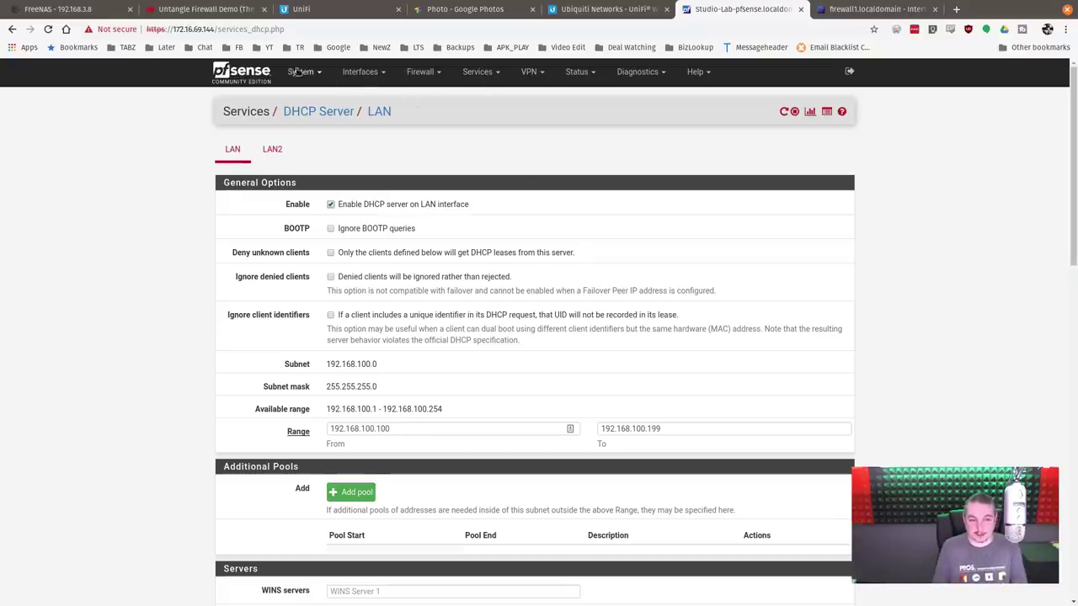
Step: Return to the dashboard and show the WAN, LAN and LAN2 interface assignments
{"action": "left_click", "coordinate": [266, 74]}
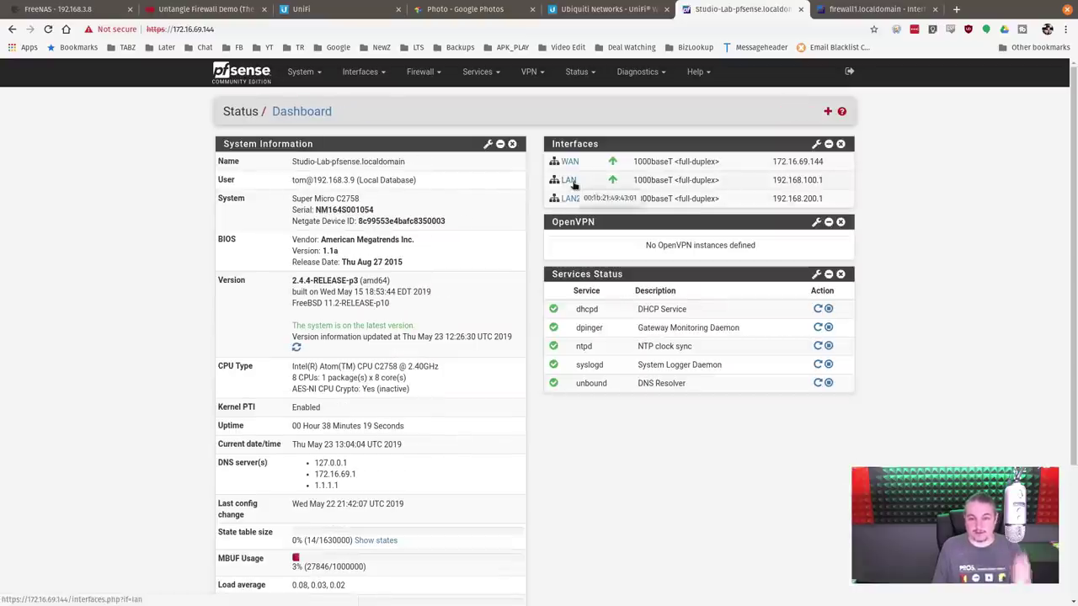
{"action": "left_click", "coordinate": [370, 74]}
{"action": "left_click", "coordinate": [371, 98]}
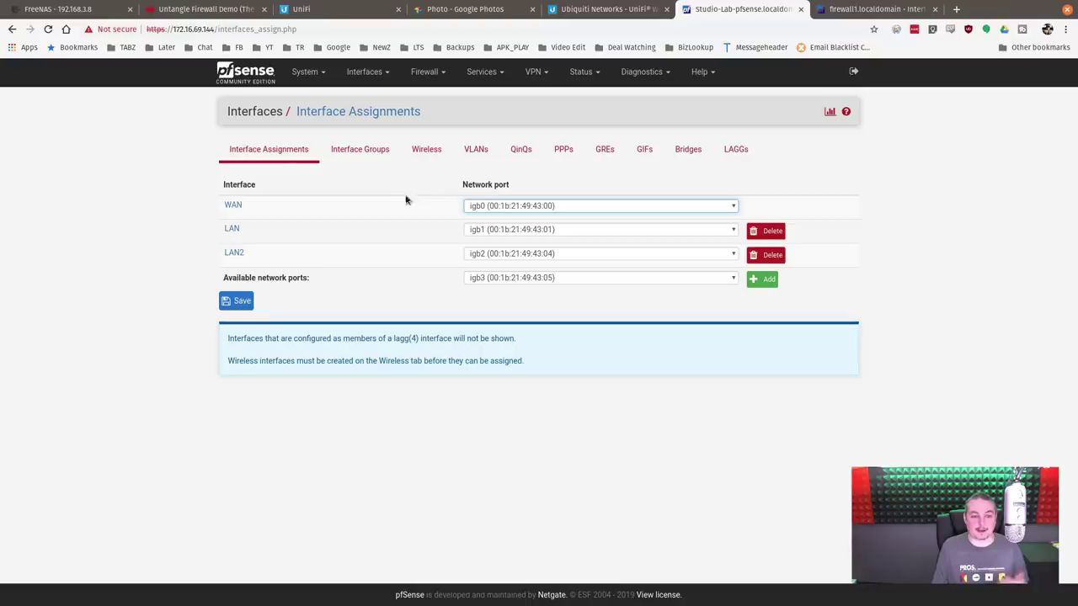
Step: Glance at the rack photo, then keep port 4 on the Studio 100 VLAN (100) profile
{"action": "left_click", "coordinate": [468, 9]}
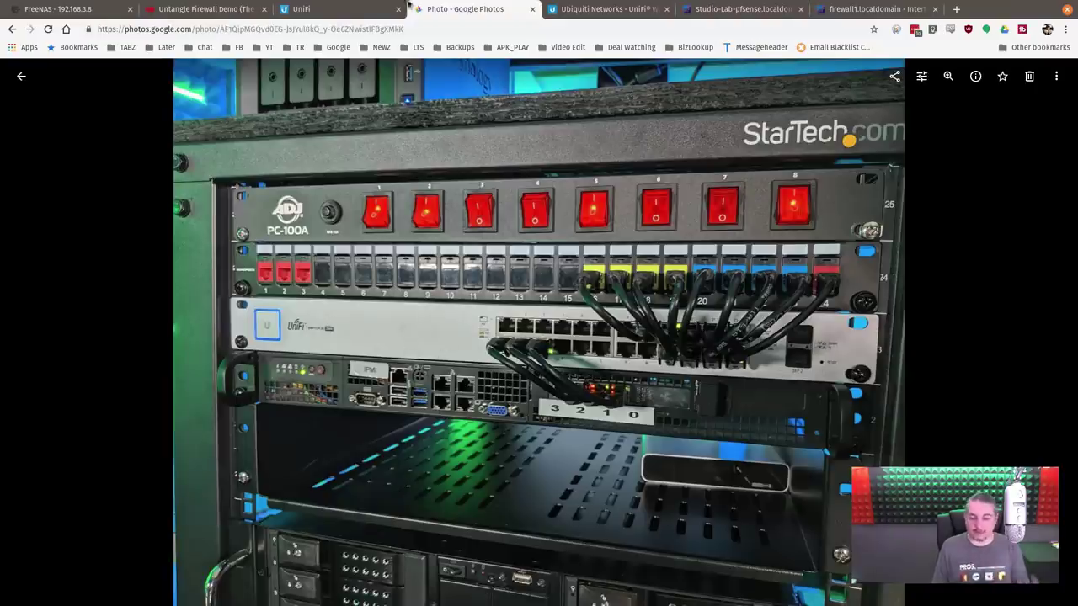
{"action": "left_click", "coordinate": [342, 9]}
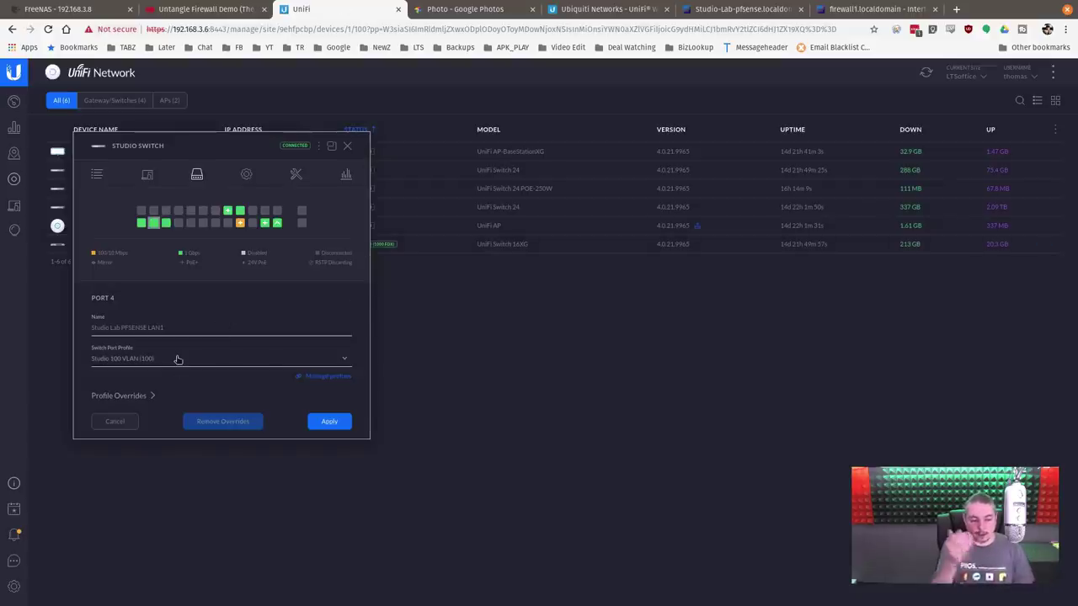
{"action": "left_click", "coordinate": [177, 360]}
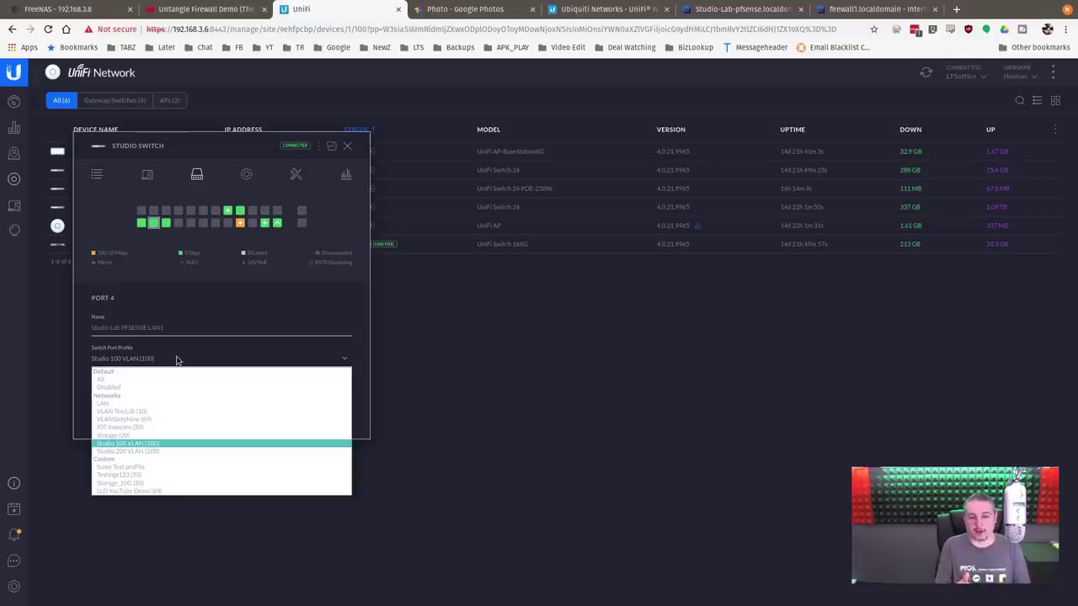
{"action": "left_click", "coordinate": [469, 407]}
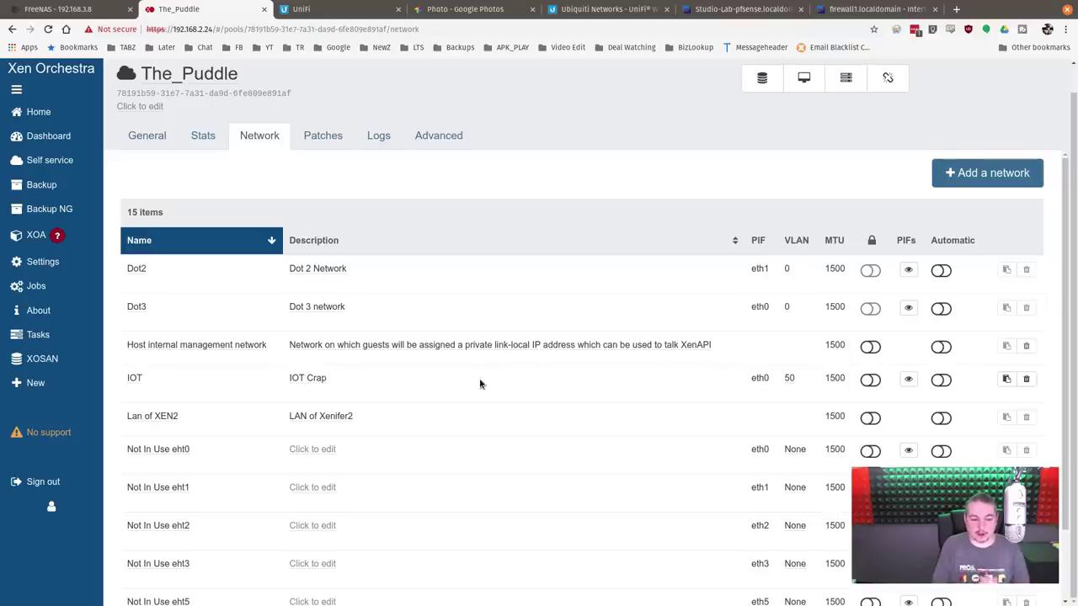
Step: Show page 2 of the pool networks (Studio100, VLAN69), then switch to the yEd diagram
{"action": "scroll", "coordinate": [479, 383], "scroll_direction": "down", "scroll_amount": 2}
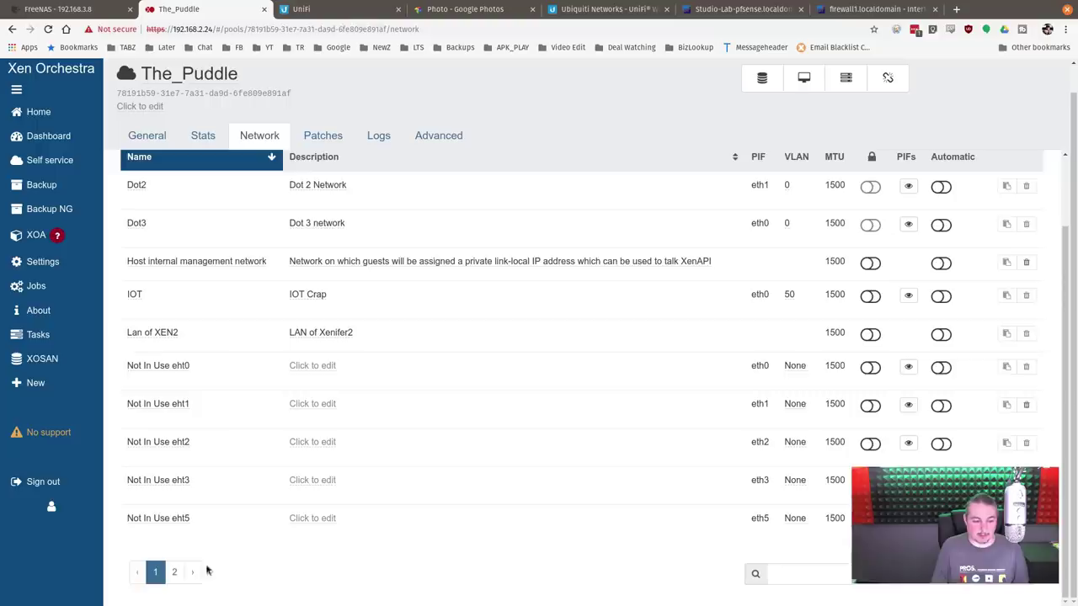
{"action": "left_click", "coordinate": [174, 574]}
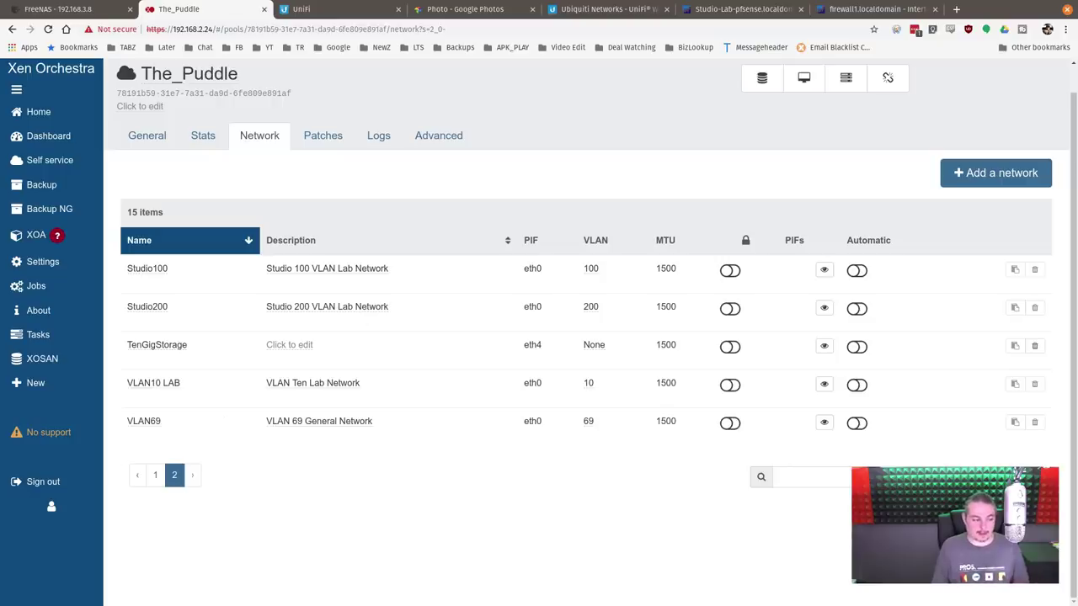
{"action": "key", "text": "alt+Tab"}
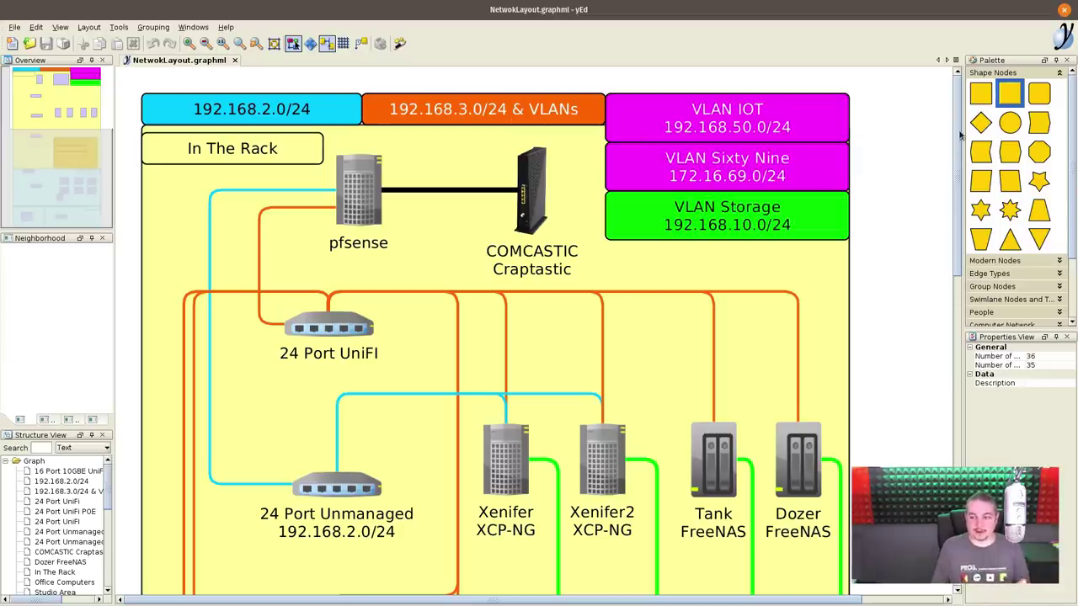
Step: Look over the lower part of the NetwokLayout.graphml diagram, then return to Xen Orchestra
{"action": "scroll", "coordinate": [657, 270], "scroll_direction": "down", "scroll_amount": 10}
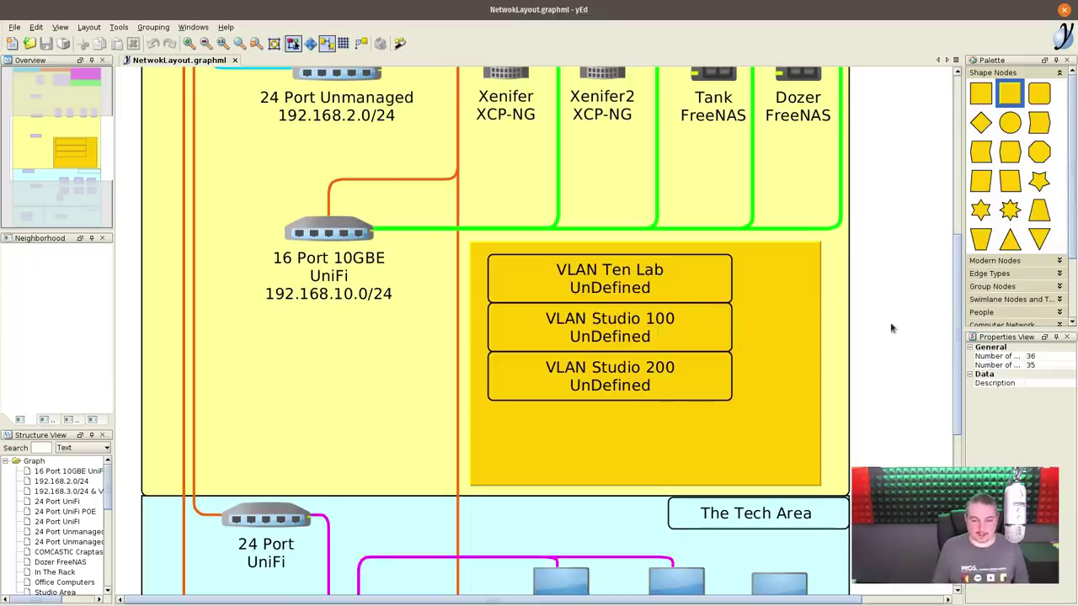
{"action": "key", "text": "super"}
{"action": "left_click", "coordinate": [665, 360]}
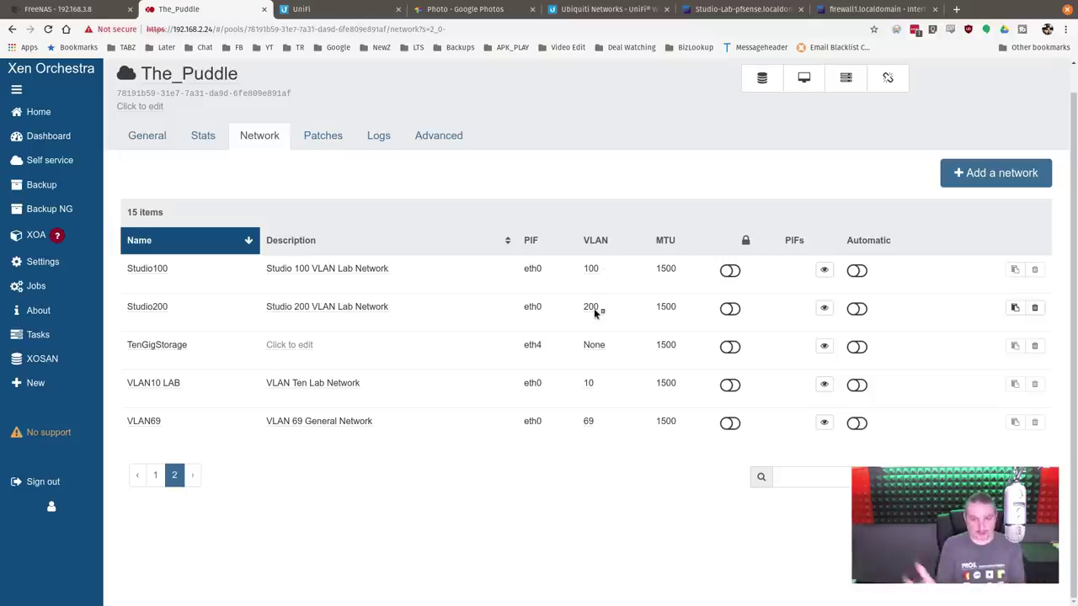
Step: Open the Parrot Security VM from the VM list and view its Network tab
{"action": "mouse_move", "coordinate": [68, 118]}
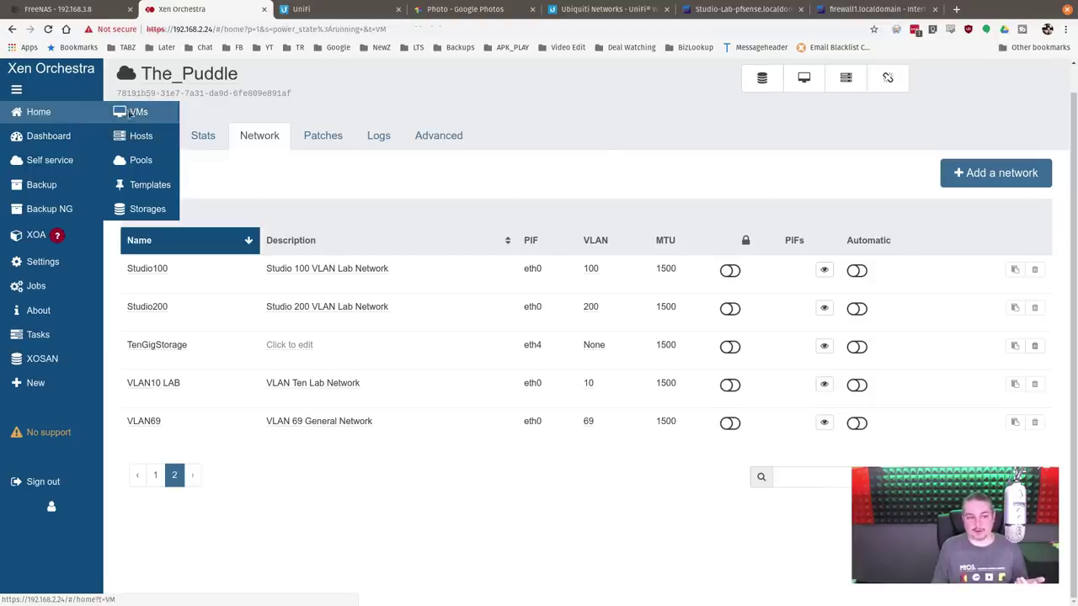
{"action": "left_click", "coordinate": [128, 112]}
{"action": "left_click", "coordinate": [282, 189]}
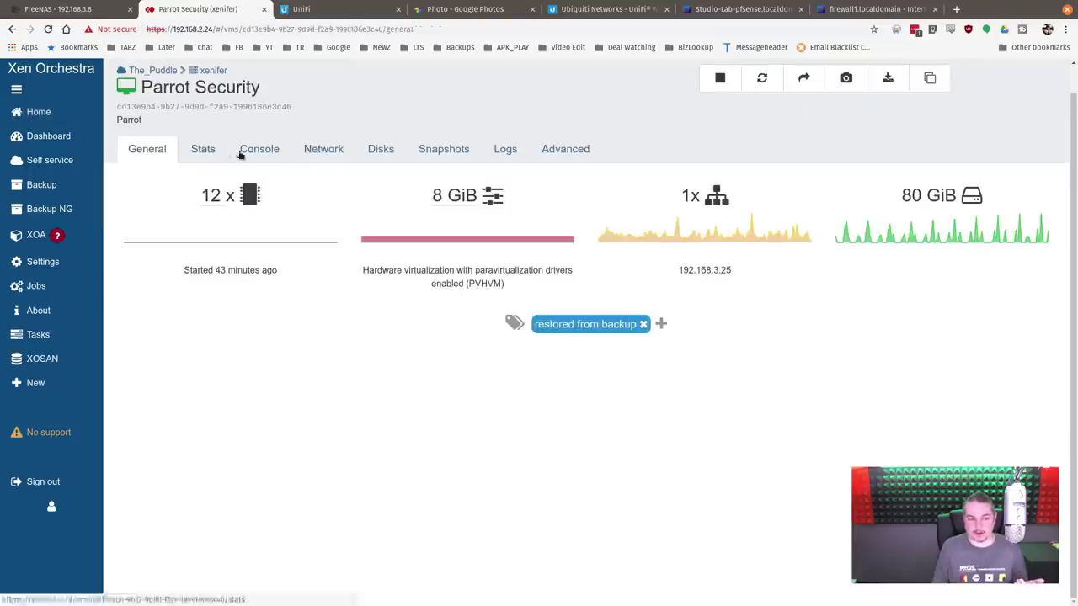
{"action": "left_click", "coordinate": [329, 149]}
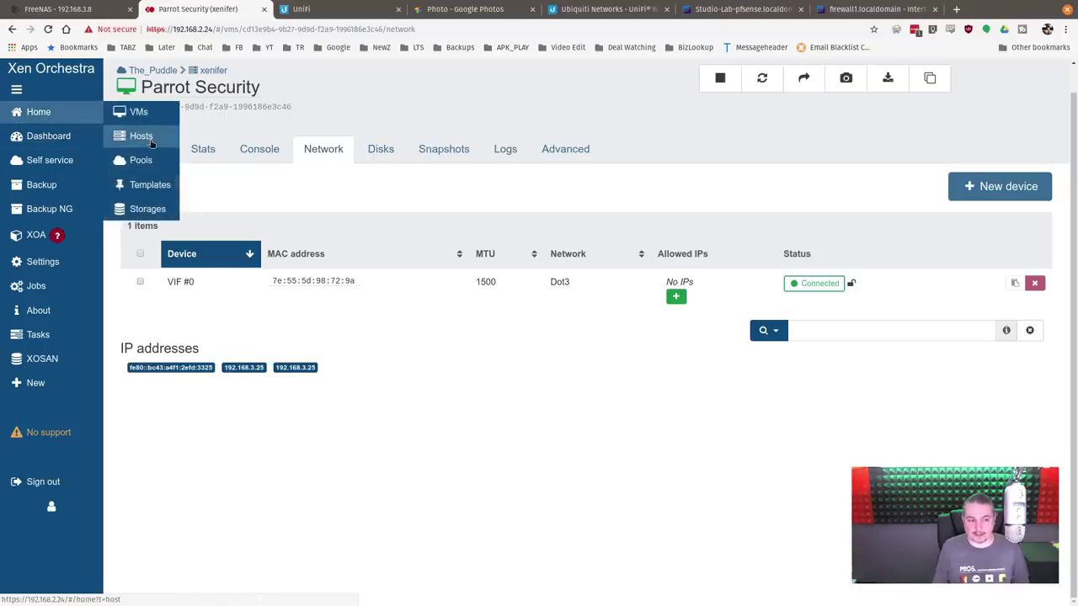
Step: Open the pool's network list on page 2 in a new tab, then return to the VM
{"action": "left_click", "coordinate": [152, 69]}
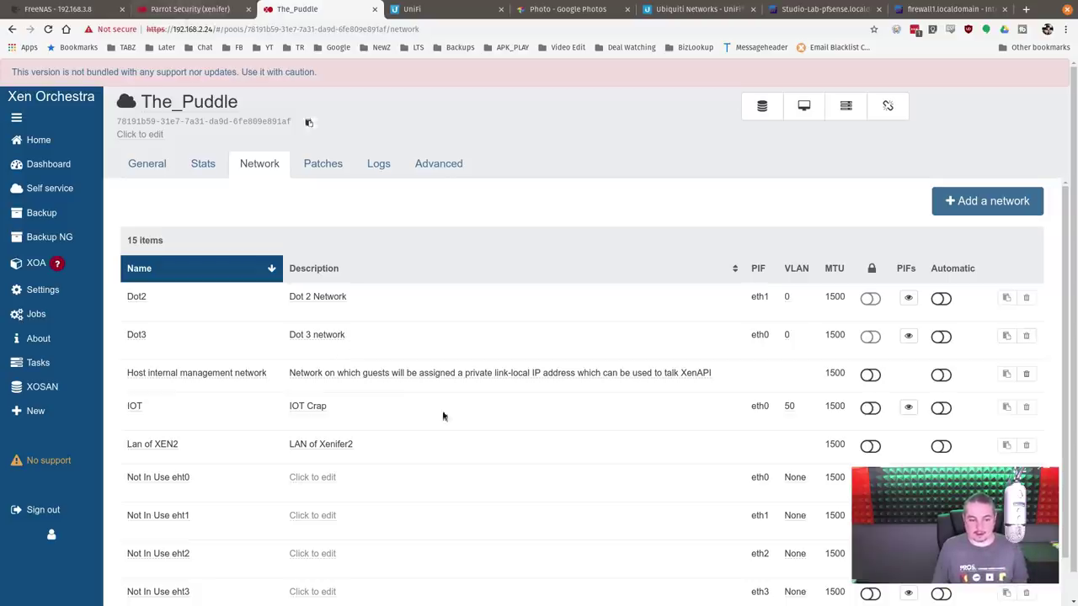
{"action": "scroll", "coordinate": [443, 412], "scroll_direction": "down", "scroll_amount": 2}
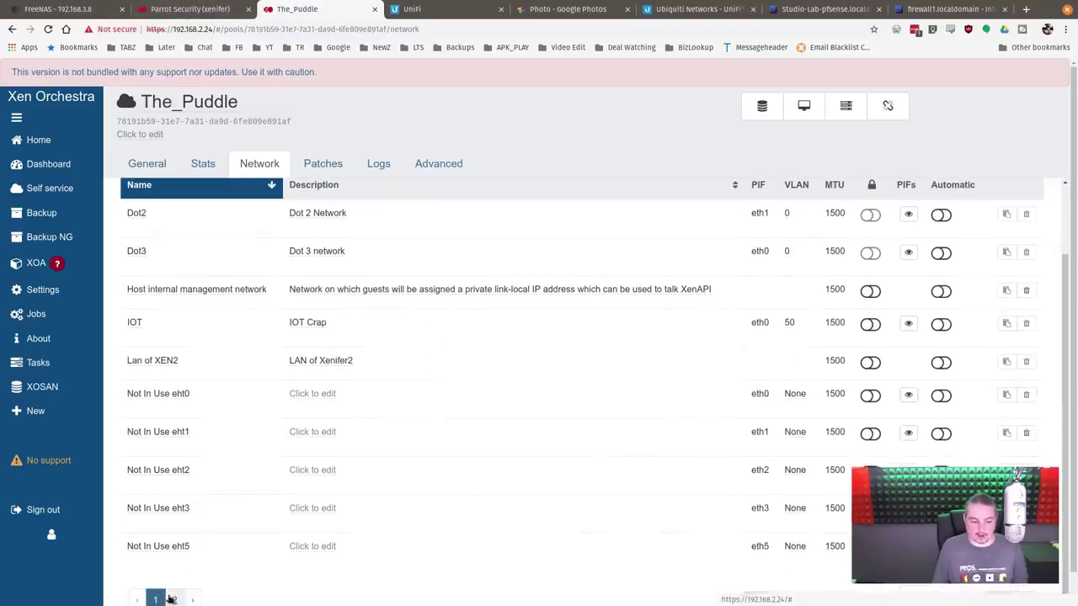
{"action": "left_click", "coordinate": [171, 598]}
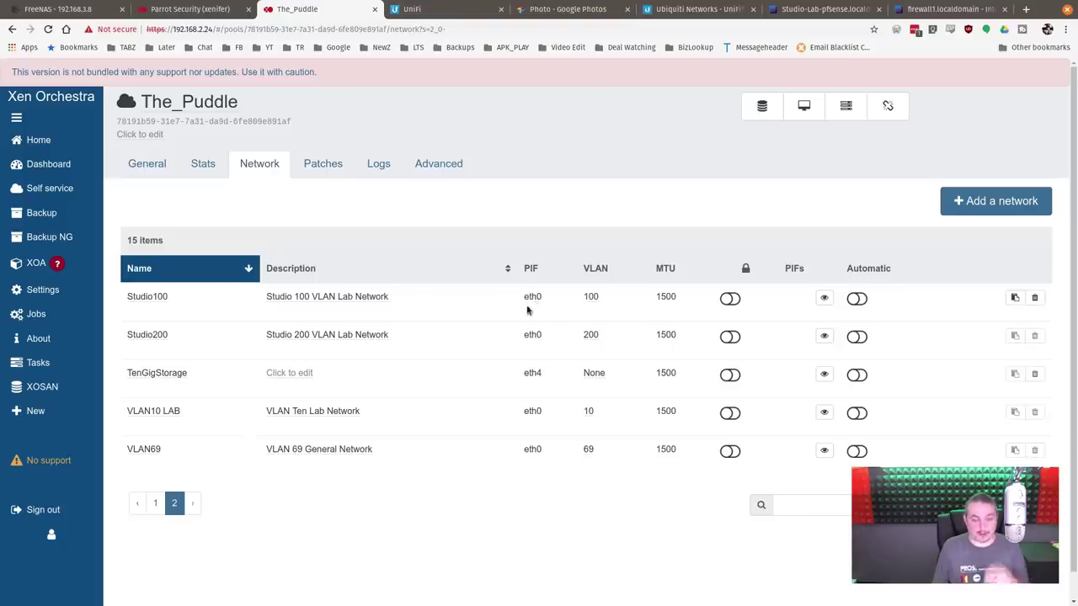
{"action": "left_click", "coordinate": [215, 9]}
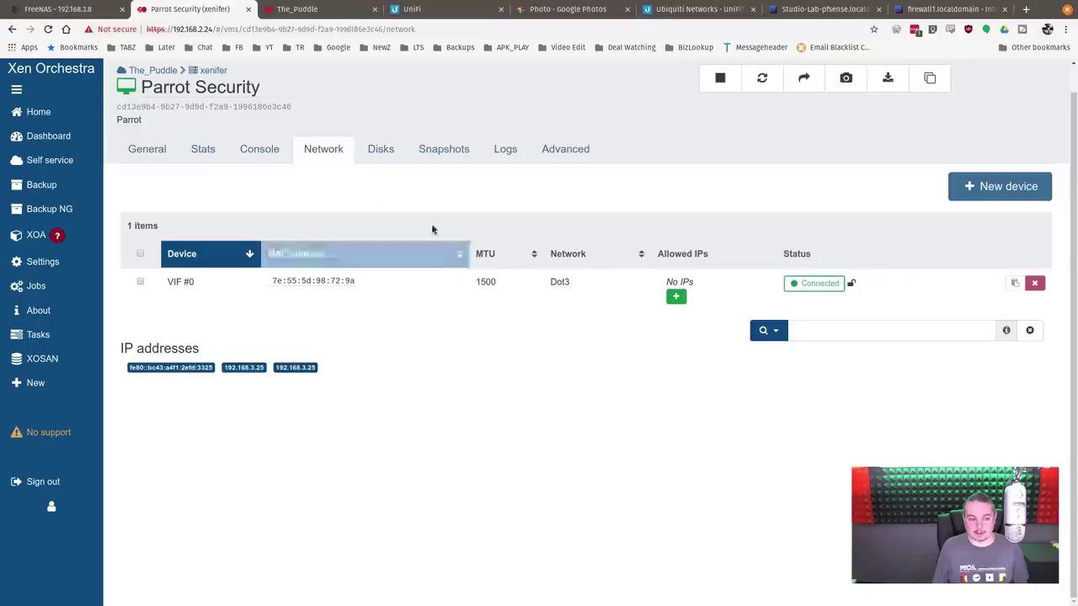
Step: Attach the Parrot Security VM's VIF #0 to the Studio100 network
{"action": "left_click", "coordinate": [564, 283]}
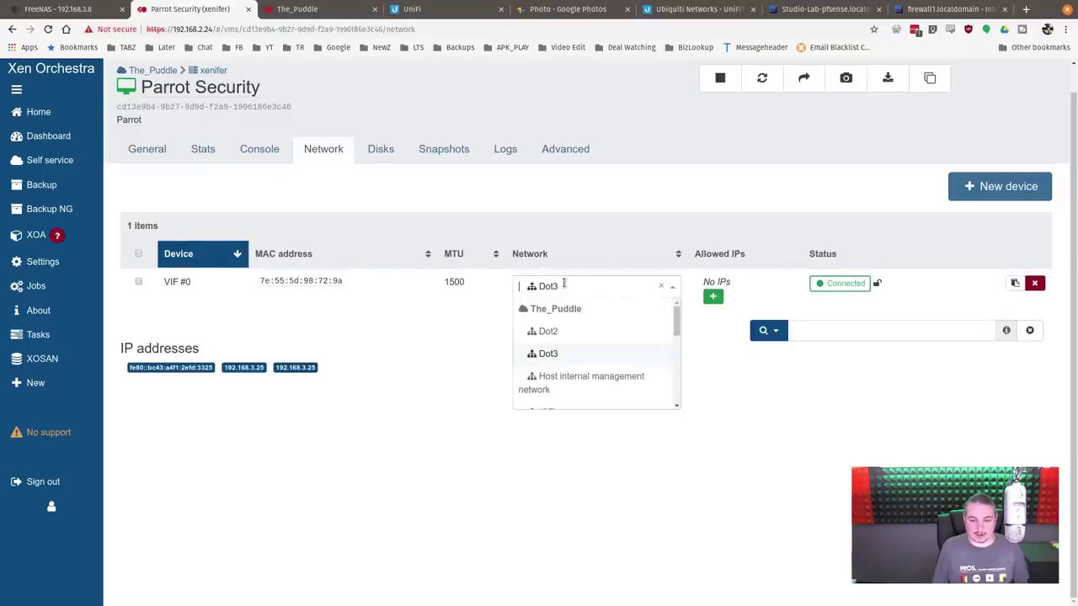
{"action": "scroll", "coordinate": [634, 329], "scroll_direction": "down", "scroll_amount": 4}
{"action": "scroll", "coordinate": [634, 328], "scroll_direction": "down", "scroll_amount": 2}
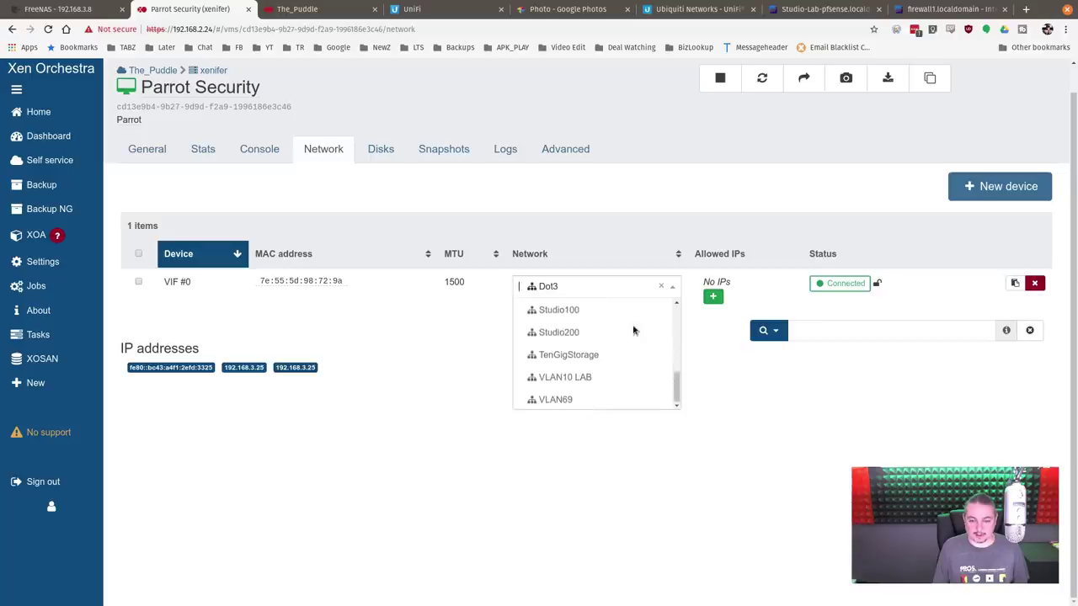
{"action": "left_click", "coordinate": [572, 309]}
Step: In the VM console, run clear and ip a to confirm eth0 got 192.168.100.101
{"action": "left_click", "coordinate": [259, 148]}
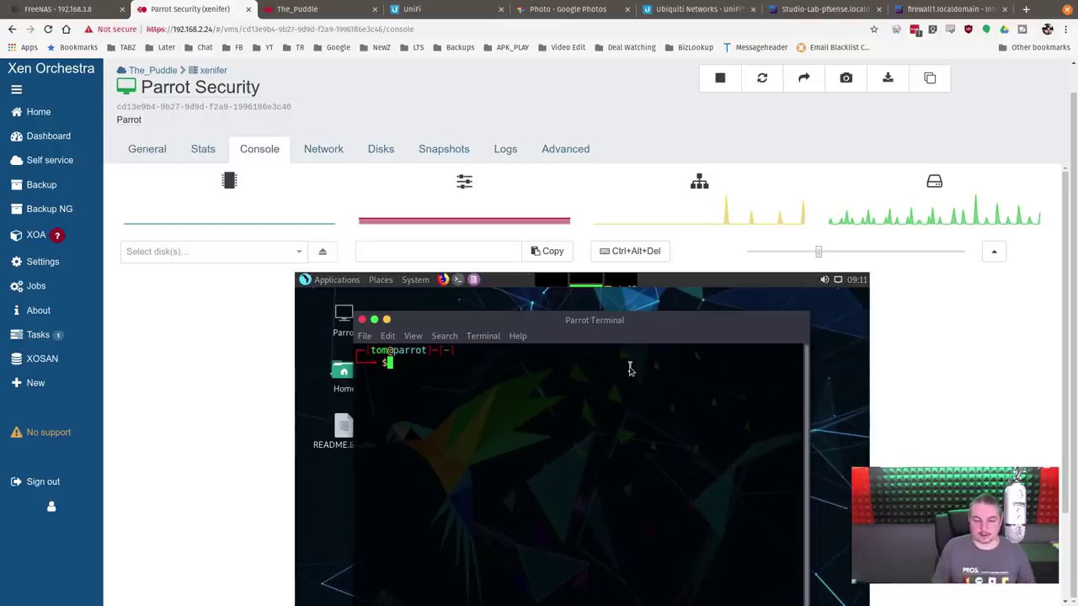
{"action": "mouse_move", "coordinate": [841, 277]}
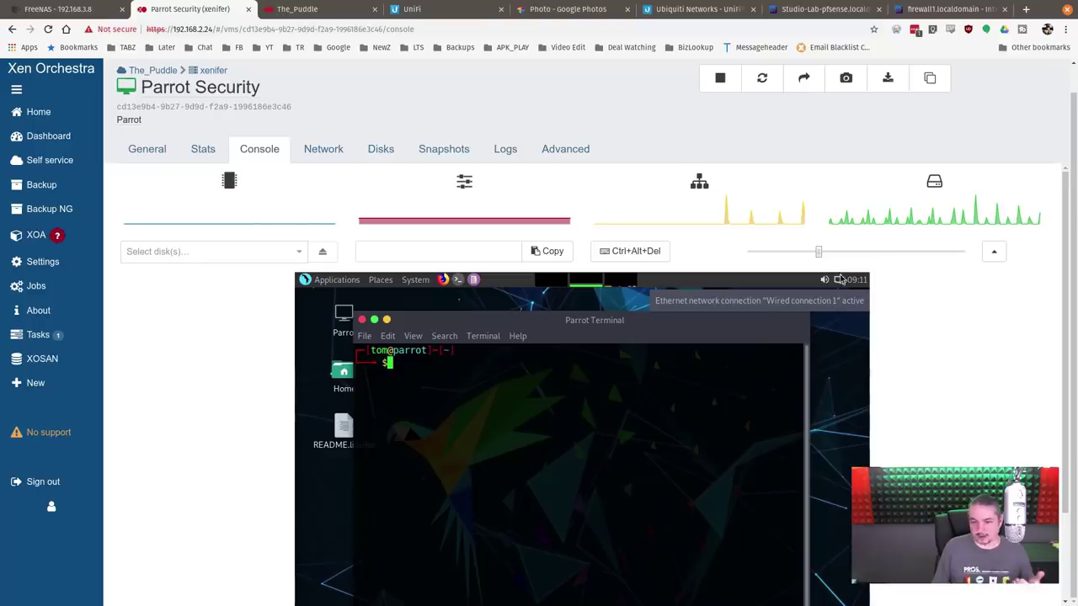
{"action": "type", "text": "clear"}
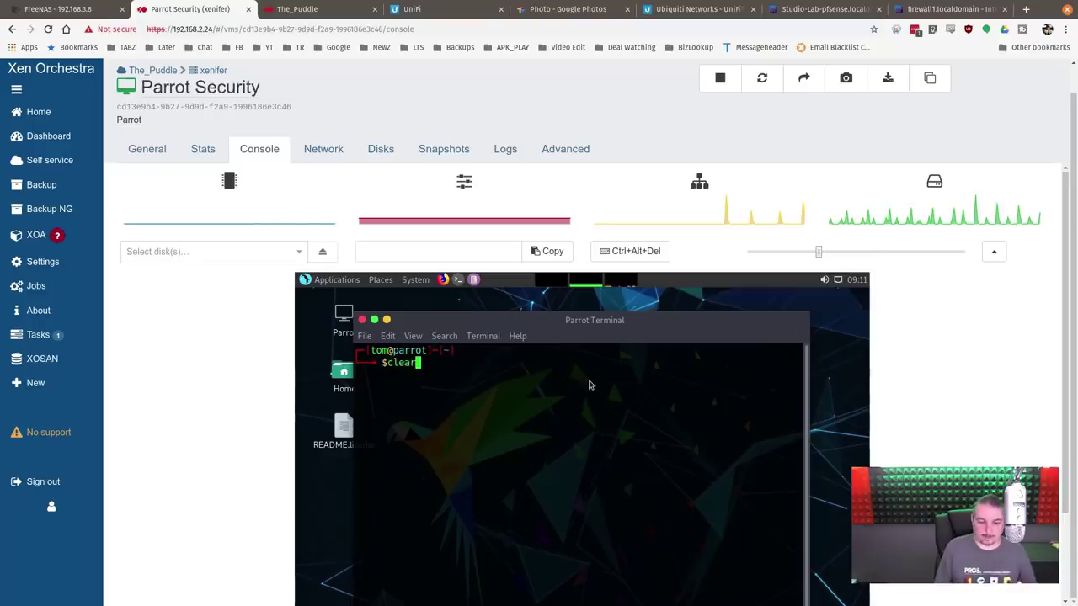
{"action": "key", "text": "Return"}
{"action": "type", "text": "ip a"}
{"action": "key", "text": "Return"}
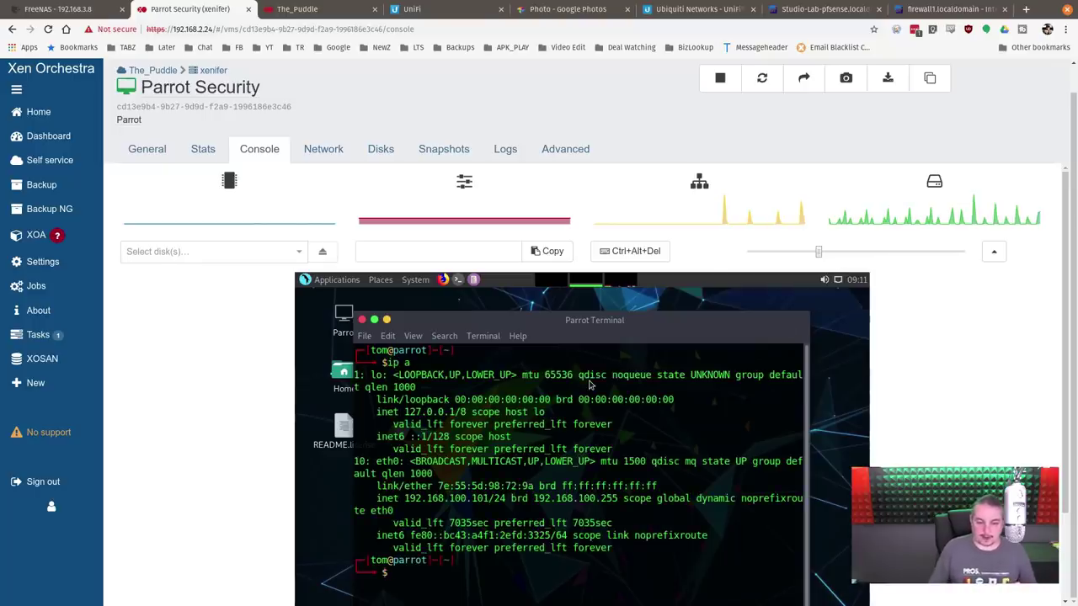
{"action": "left_click_drag", "start_coordinate": [401, 498], "coordinate": [489, 503]}
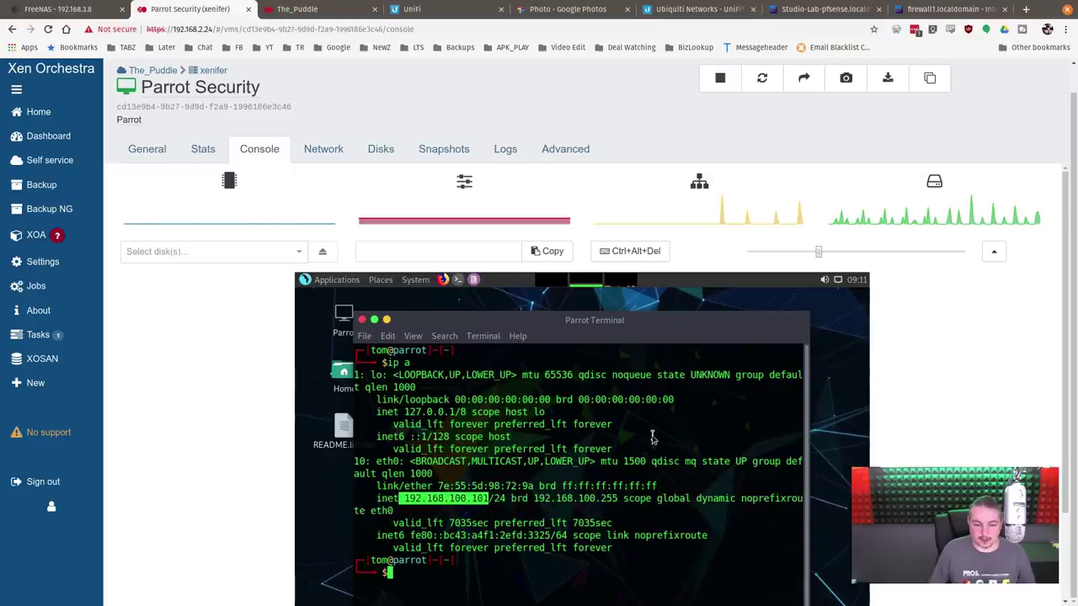
{"action": "left_click", "coordinate": [327, 151]}
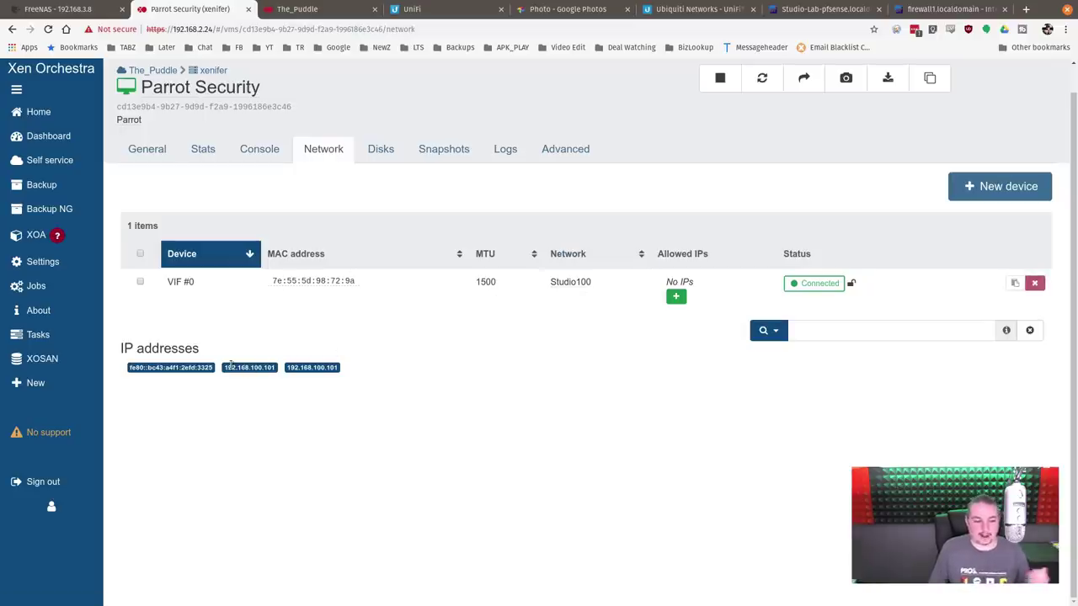
{"action": "left_click", "coordinate": [817, 9]}
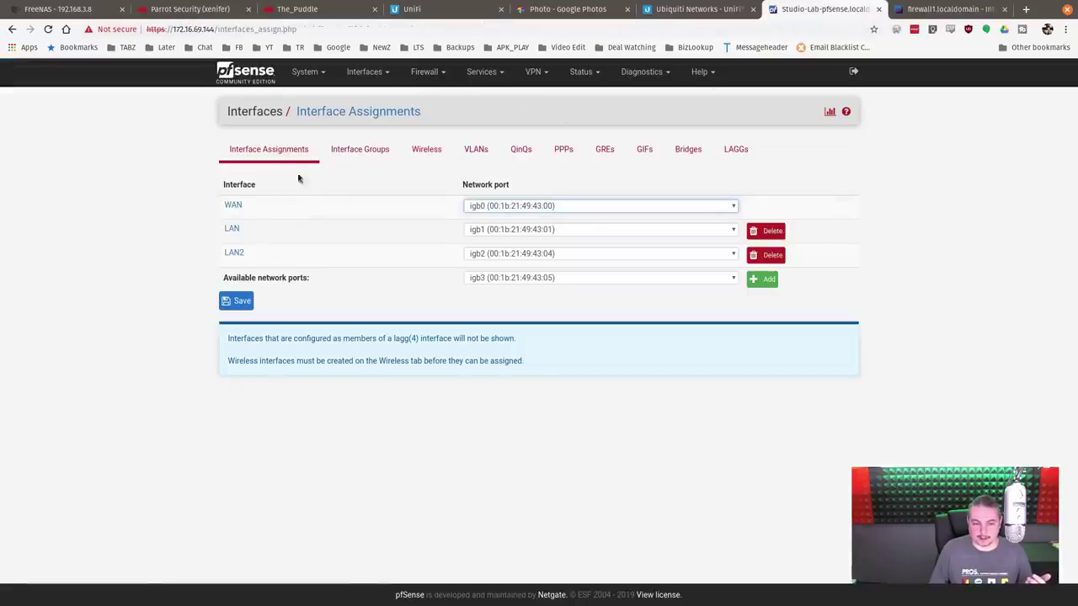
Step: Review the pfSense LAN interface settings
{"action": "left_click", "coordinate": [364, 74]}
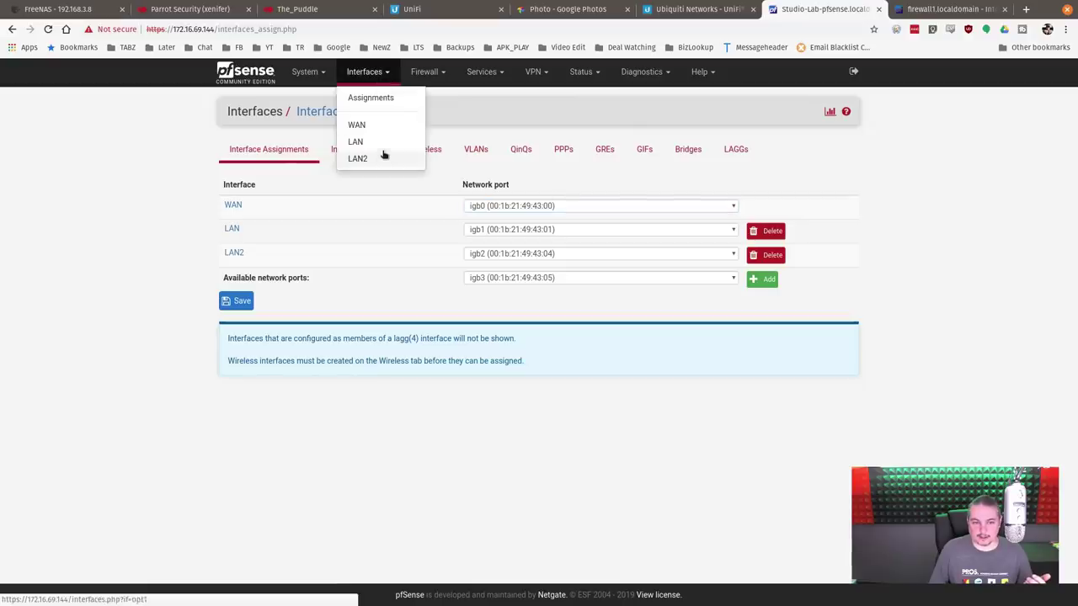
{"action": "left_click", "coordinate": [382, 151]}
{"action": "scroll", "coordinate": [429, 388], "scroll_direction": "down", "scroll_amount": 3}
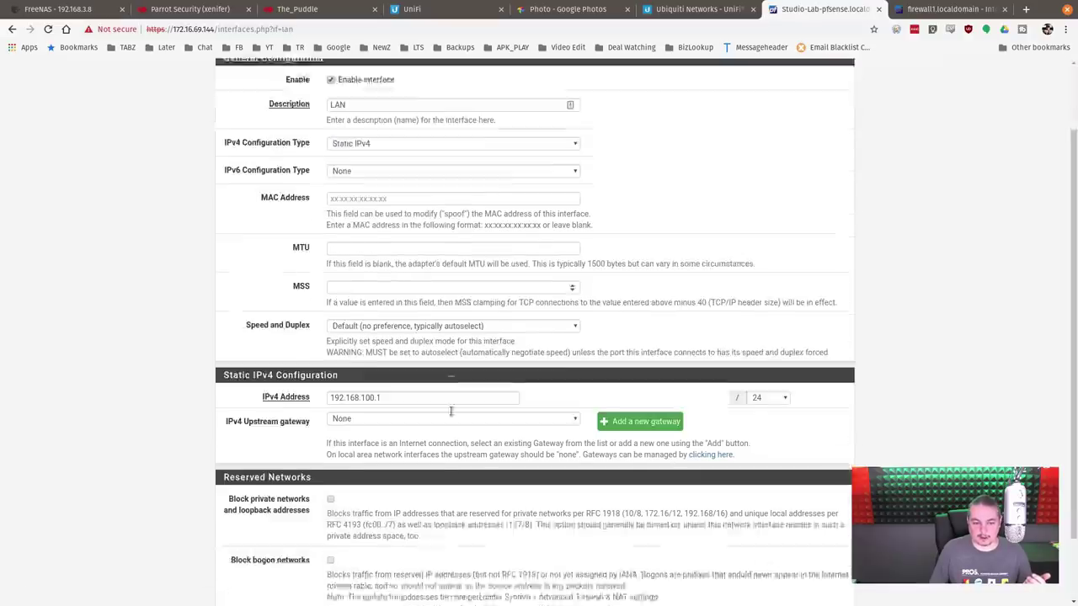
{"action": "scroll", "coordinate": [439, 390], "scroll_direction": "up", "scroll_amount": 3}
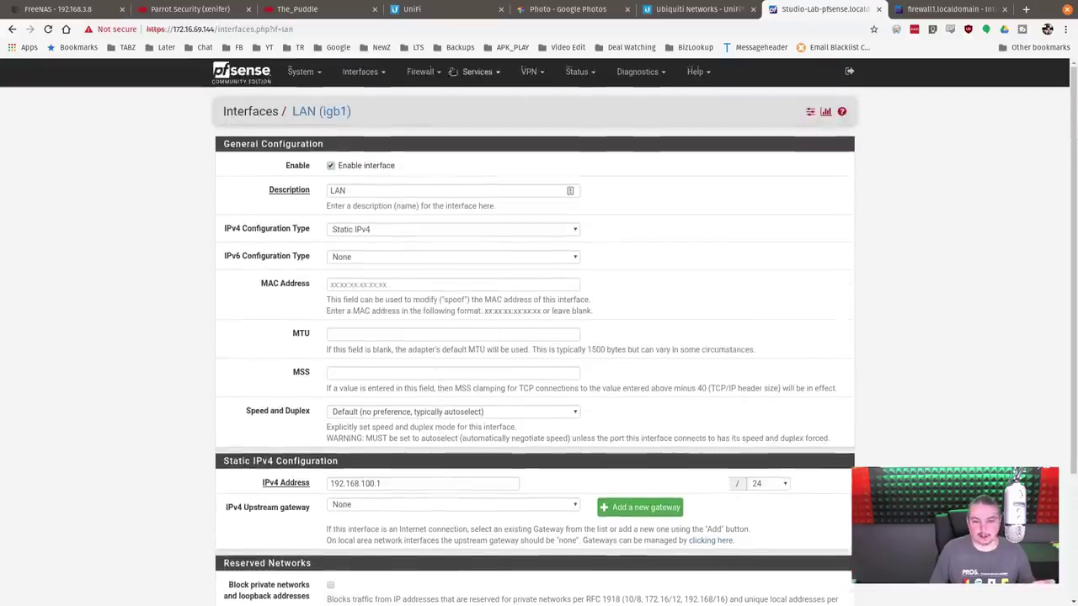
Step: Check the LAN DHCP leases for host parrot at 192.168.100.101, then go to UniFi
{"action": "left_click", "coordinate": [477, 71]}
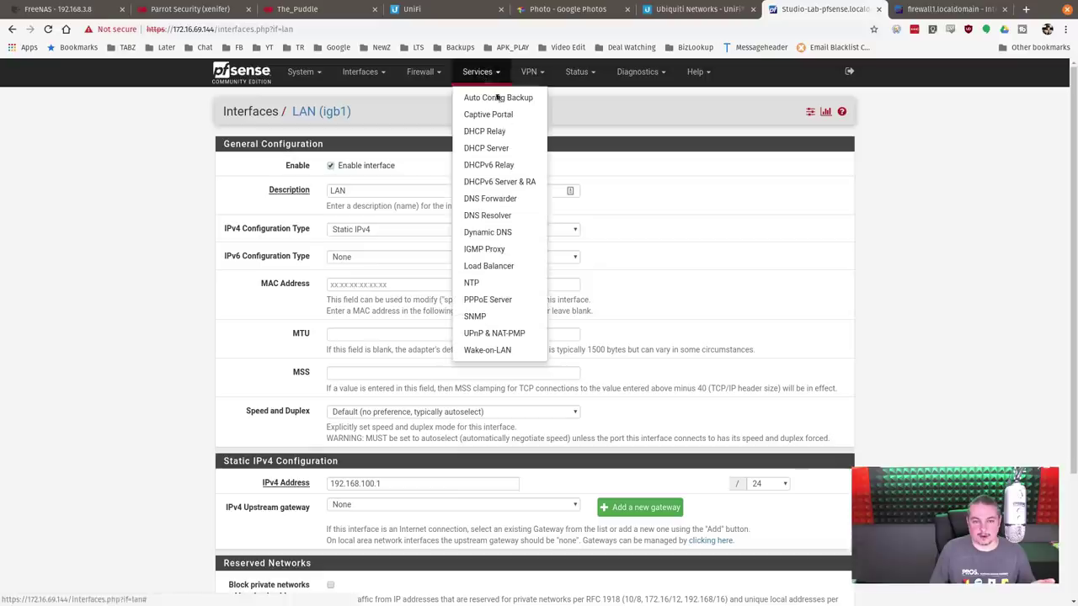
{"action": "left_click", "coordinate": [513, 149]}
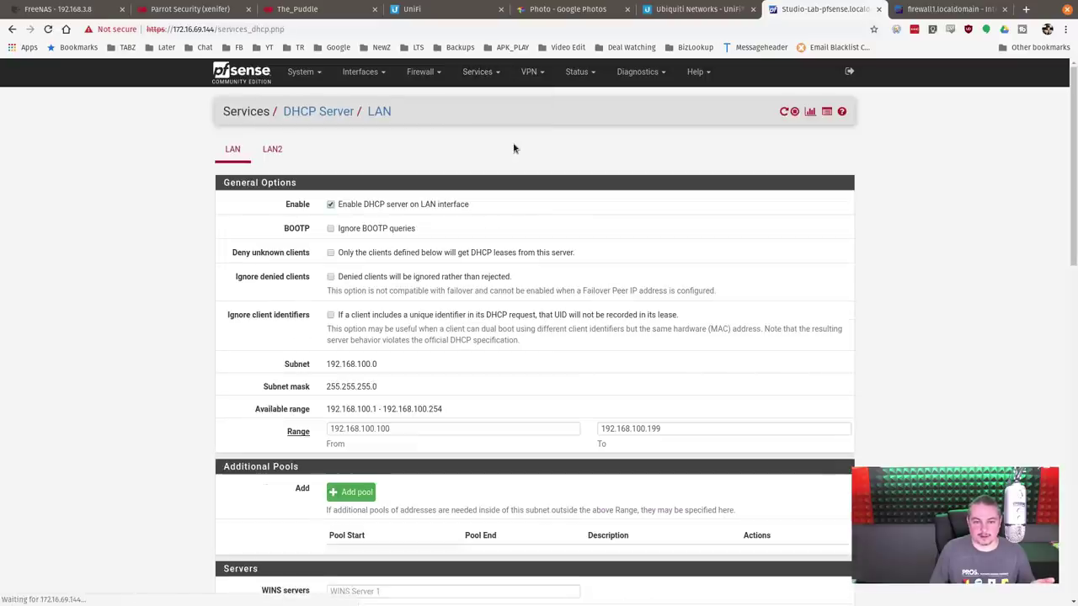
{"action": "left_click", "coordinate": [807, 112]}
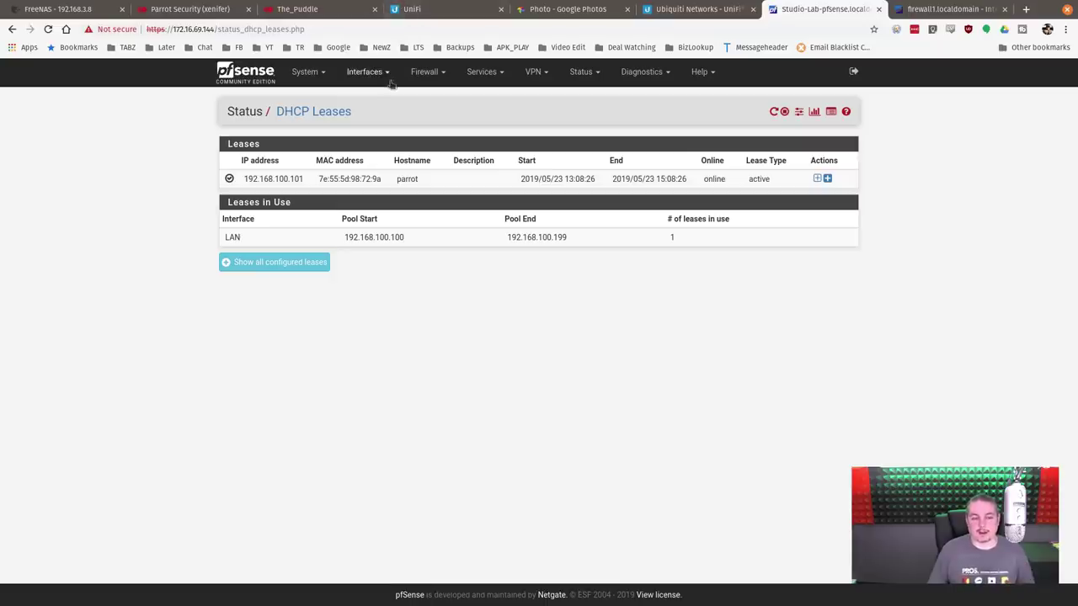
{"action": "left_click", "coordinate": [411, 10]}
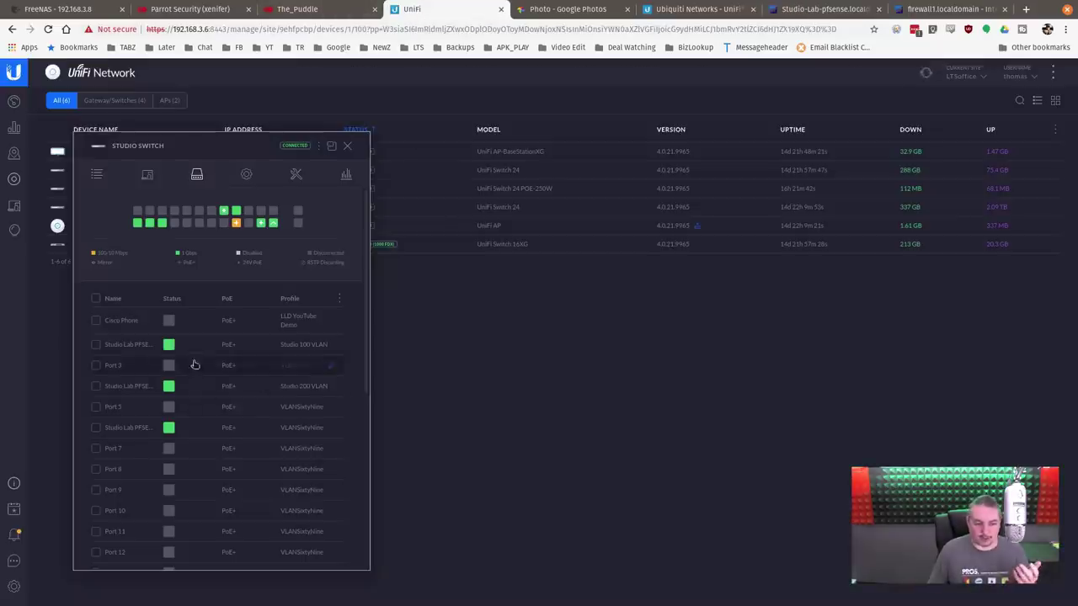
Step: Compare the rack photo with the Studio Switch's port 2 profile, then return to Parrot Security
{"action": "left_click", "coordinate": [575, 10]}
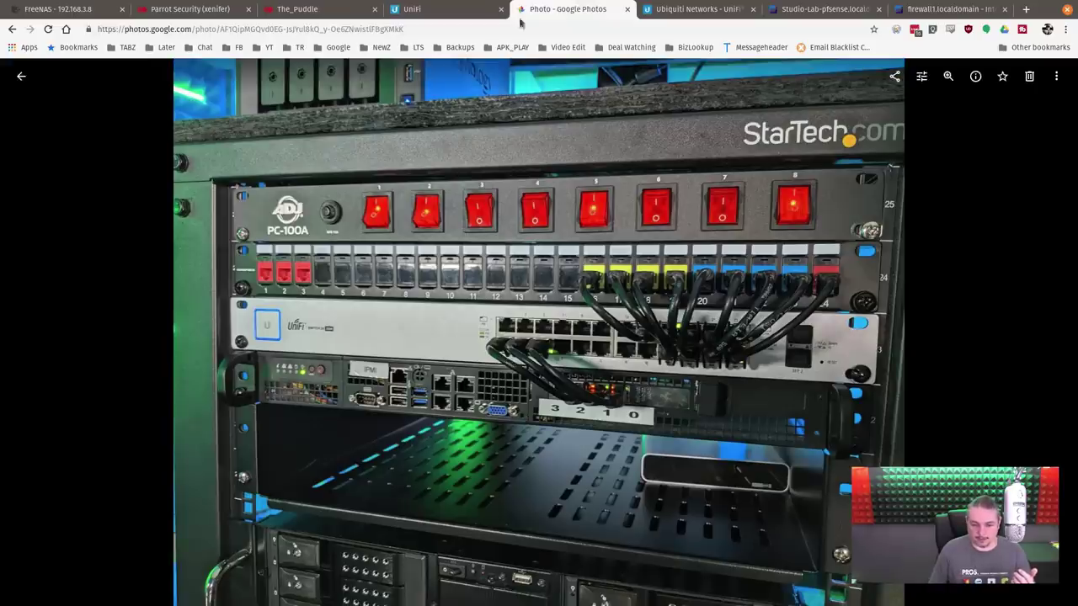
{"action": "left_click", "coordinate": [455, 8]}
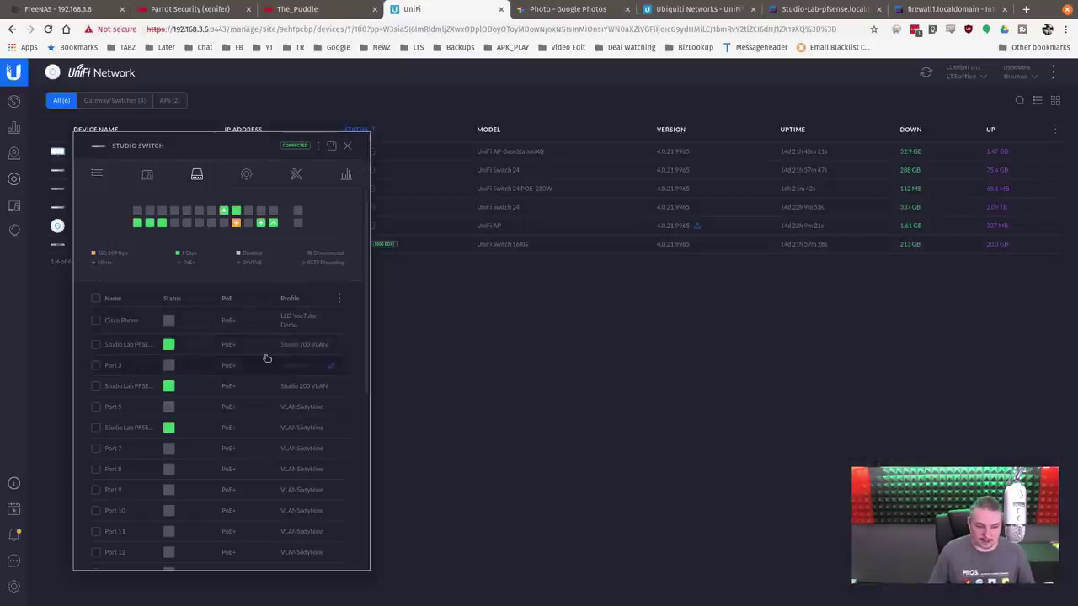
{"action": "mouse_move", "coordinate": [171, 351]}
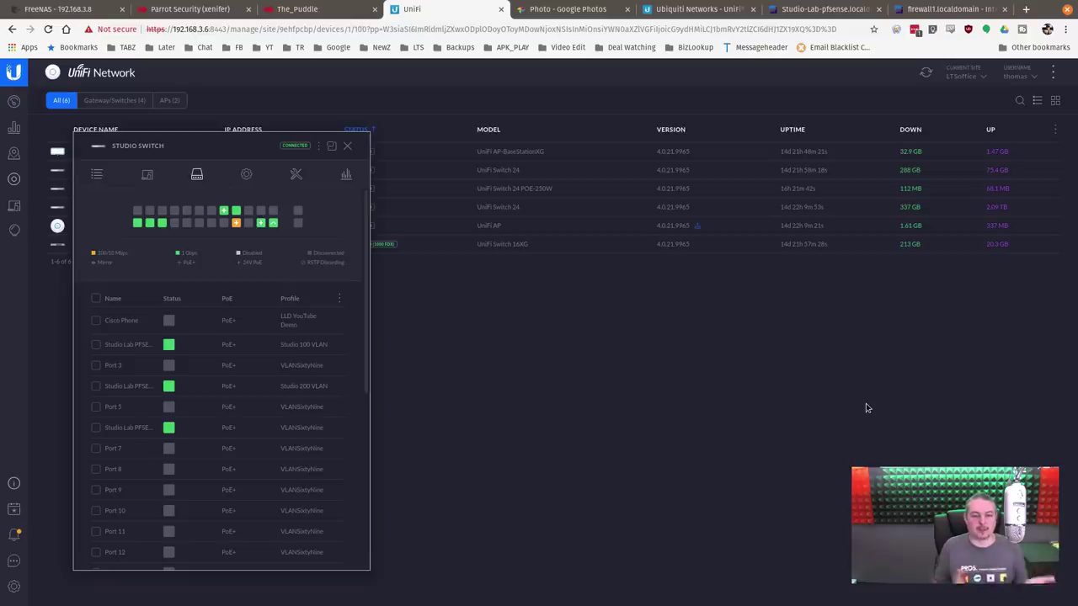
{"action": "left_click", "coordinate": [210, 7]}
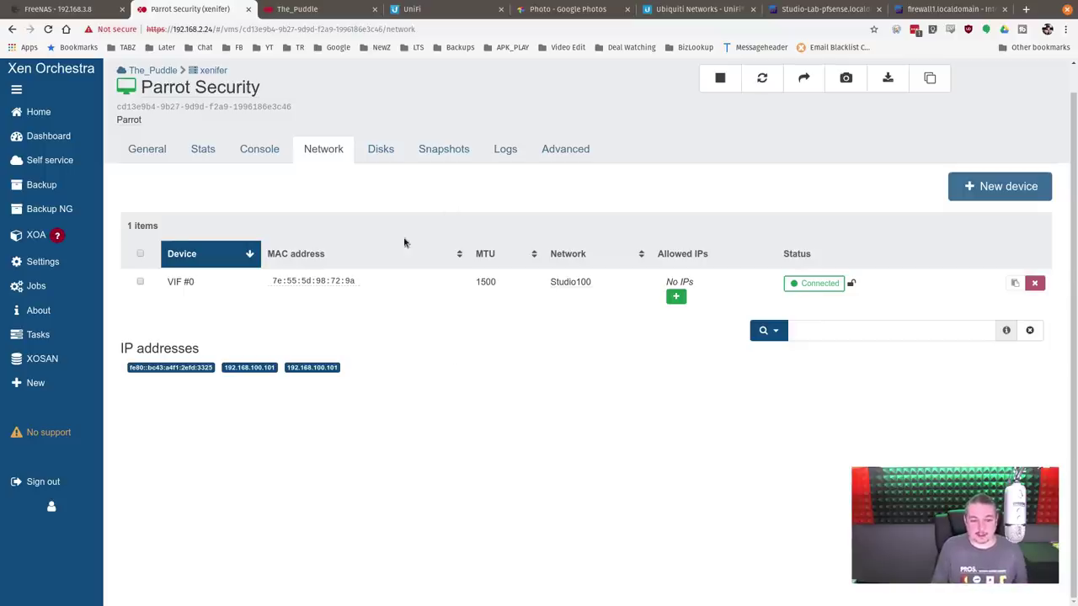
Step: Move Parrot Security's VIF #0 onto the Dot3 network
{"action": "left_click", "coordinate": [578, 283]}
{"action": "scroll", "coordinate": [594, 337], "scroll_direction": "up", "scroll_amount": 3}
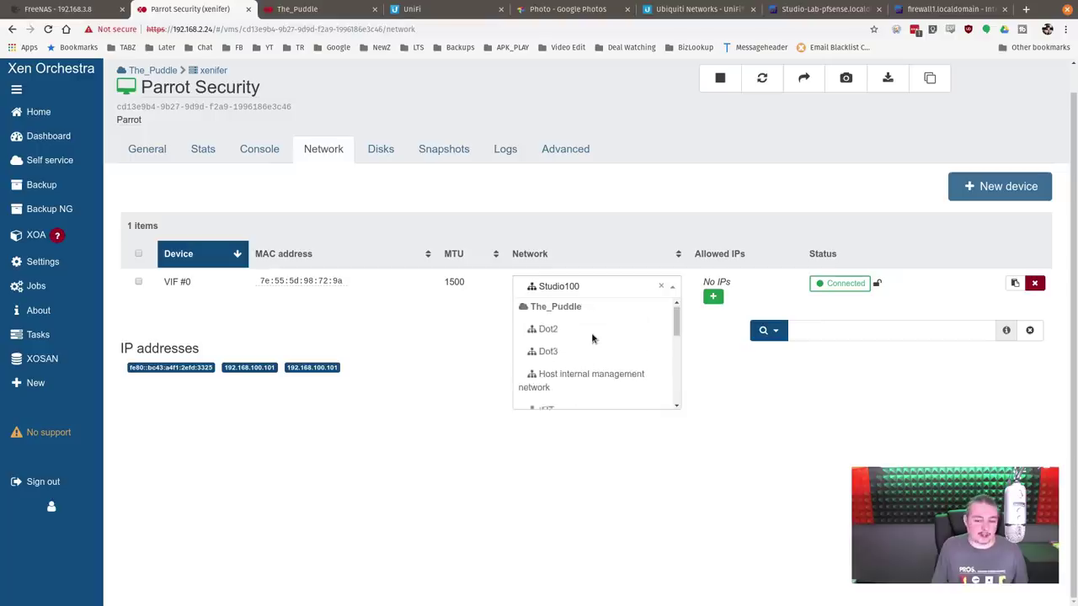
{"action": "left_click", "coordinate": [573, 354]}
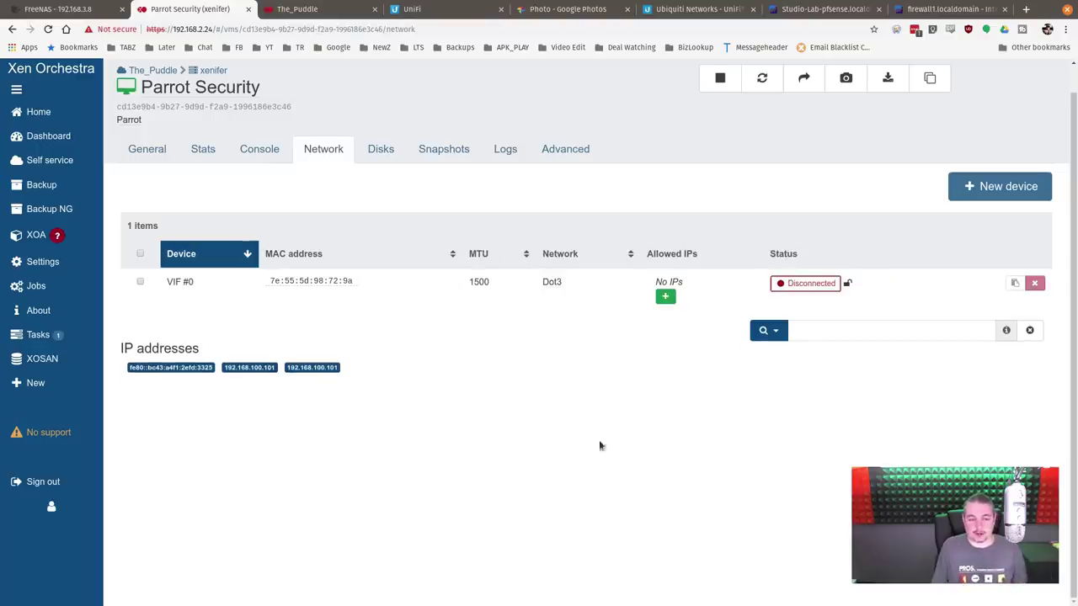
Step: Filter the Home VM list by "lab" to show the lab machines
{"action": "left_click", "coordinate": [37, 111]}
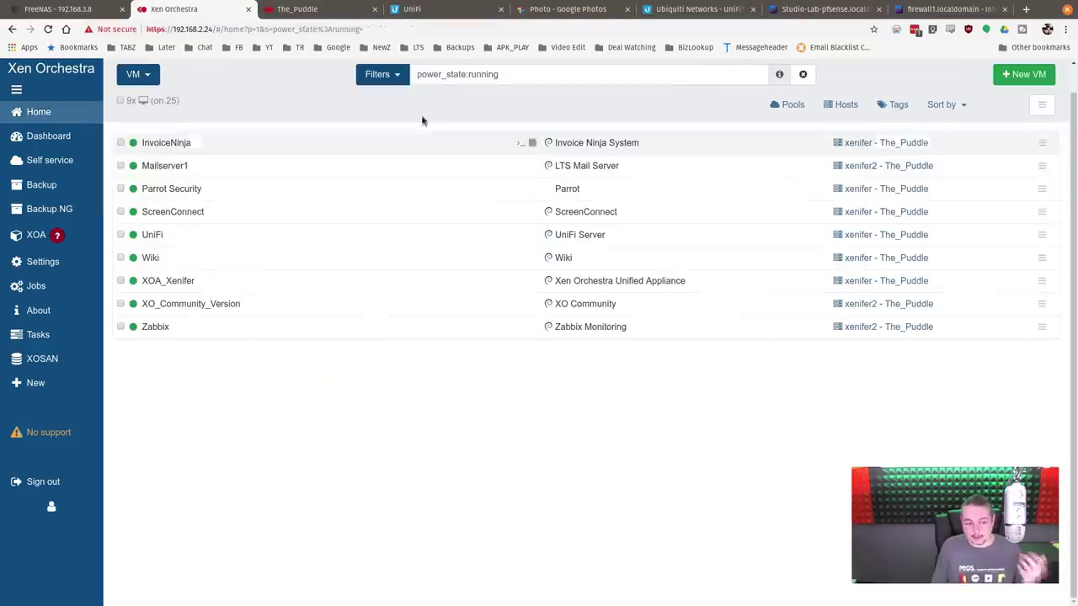
{"action": "triple_click", "coordinate": [511, 73]}
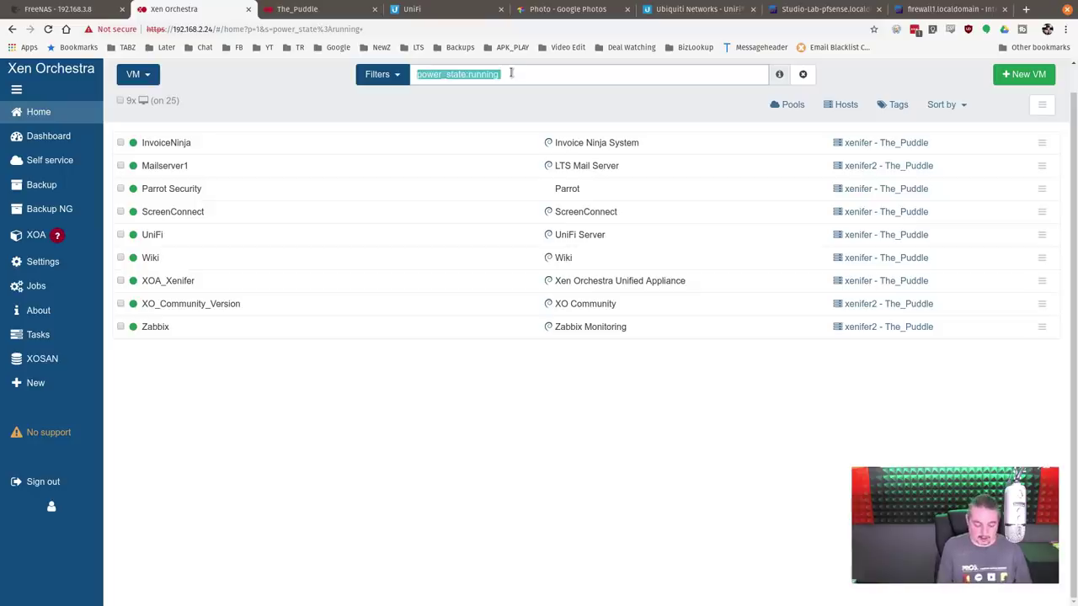
{"action": "type", "text": "lab"}
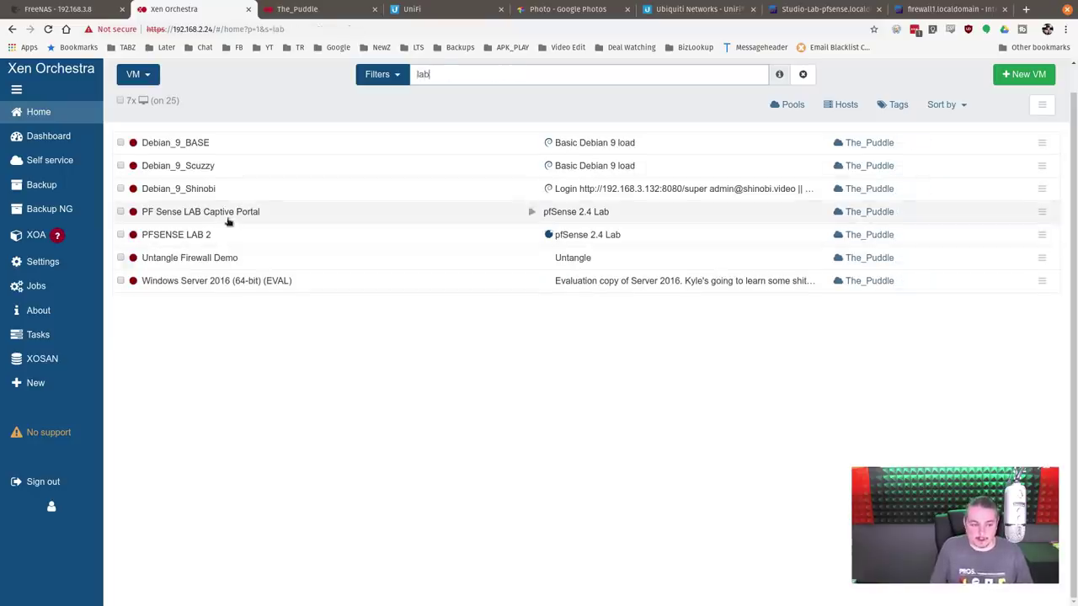
Step: Open PFSENSE LAB 2's Network tab showing VLAN69, Lan of XEN2 and VLAN10 LAB
{"action": "left_click", "coordinate": [223, 236]}
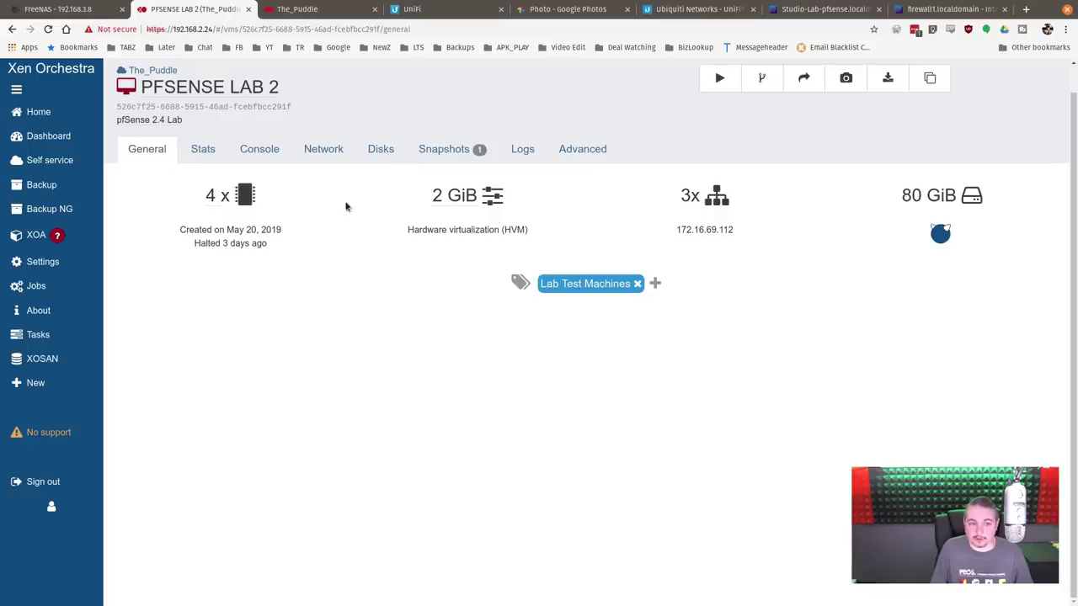
{"action": "left_click", "coordinate": [325, 149]}
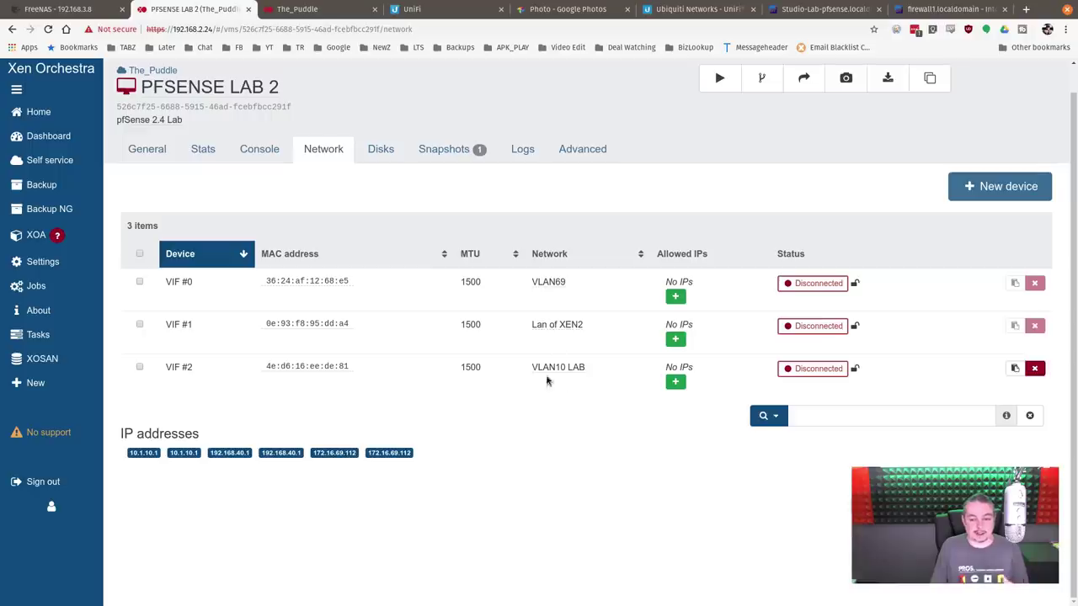
{"action": "left_click", "coordinate": [553, 328]}
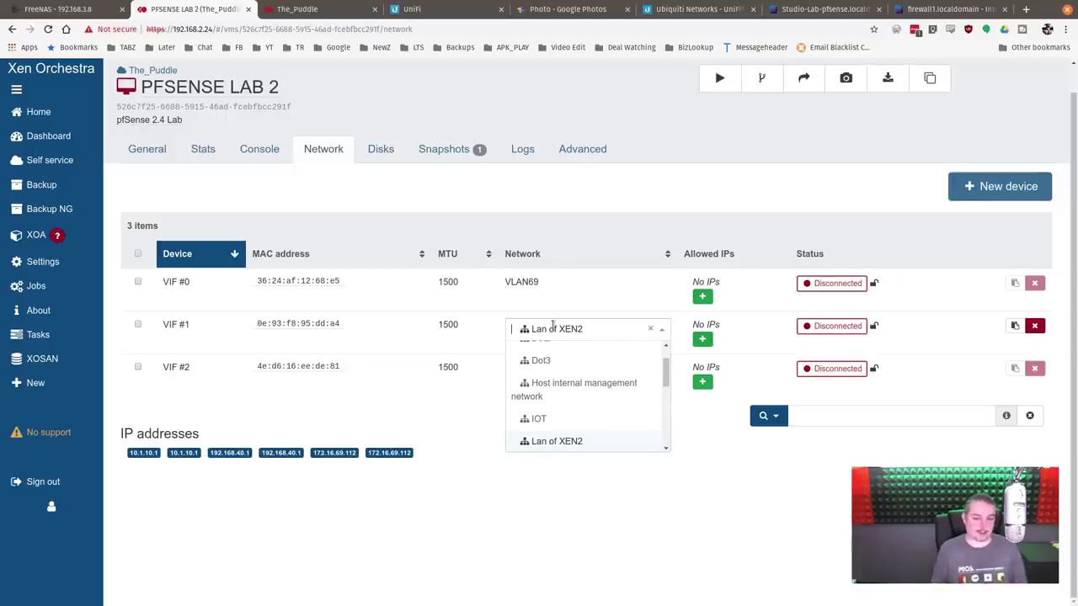
{"action": "left_click", "coordinate": [657, 550]}
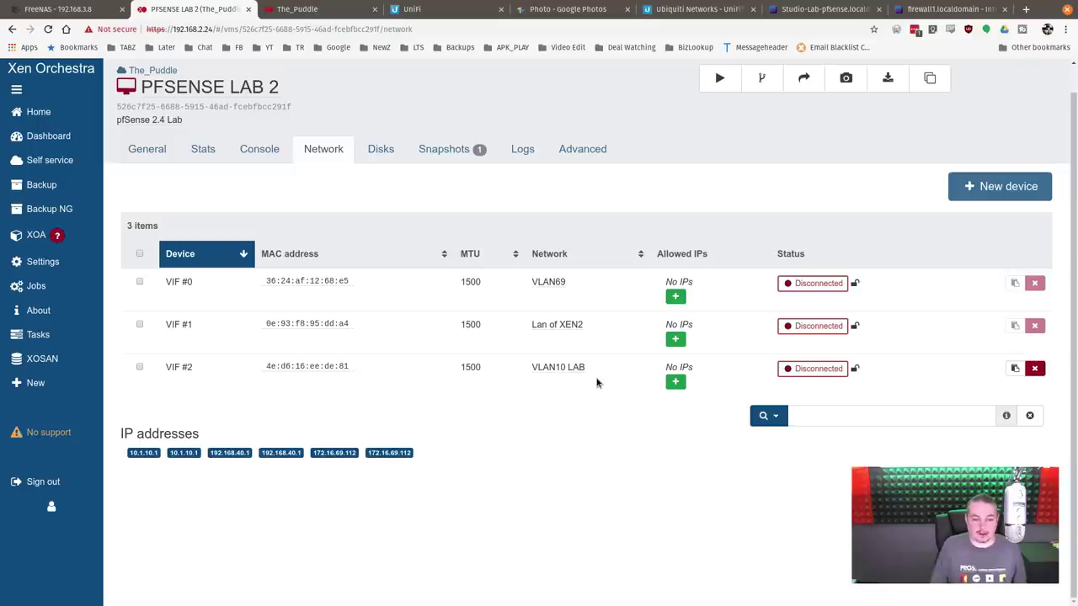
Step: Start PFSENSE LAB 2 and watch it boot in its console
{"action": "left_click", "coordinate": [729, 84]}
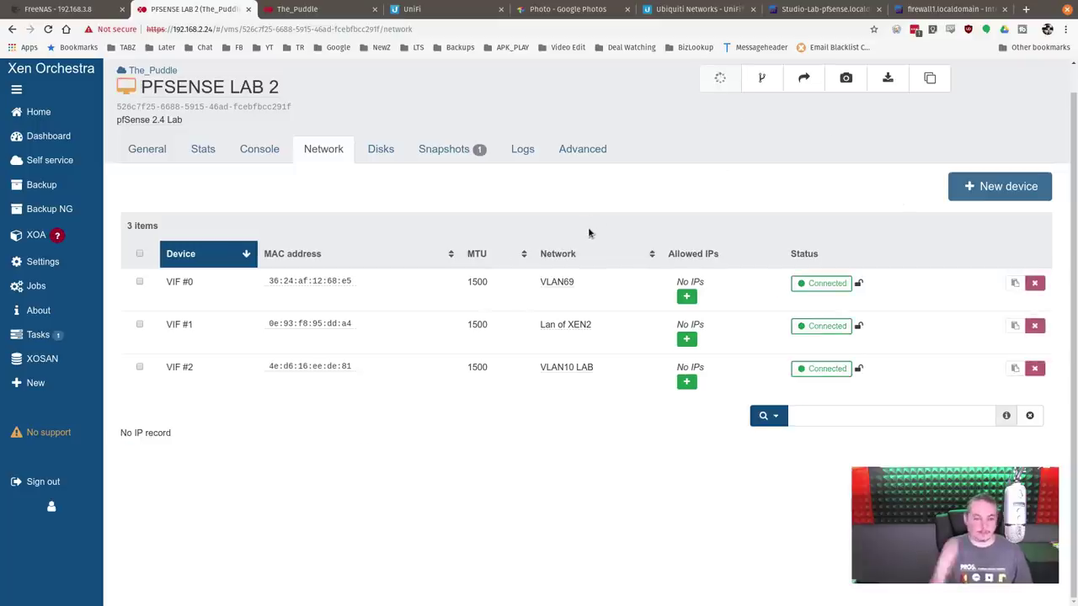
{"action": "left_click_drag", "start_coordinate": [130, 431], "coordinate": [197, 431]}
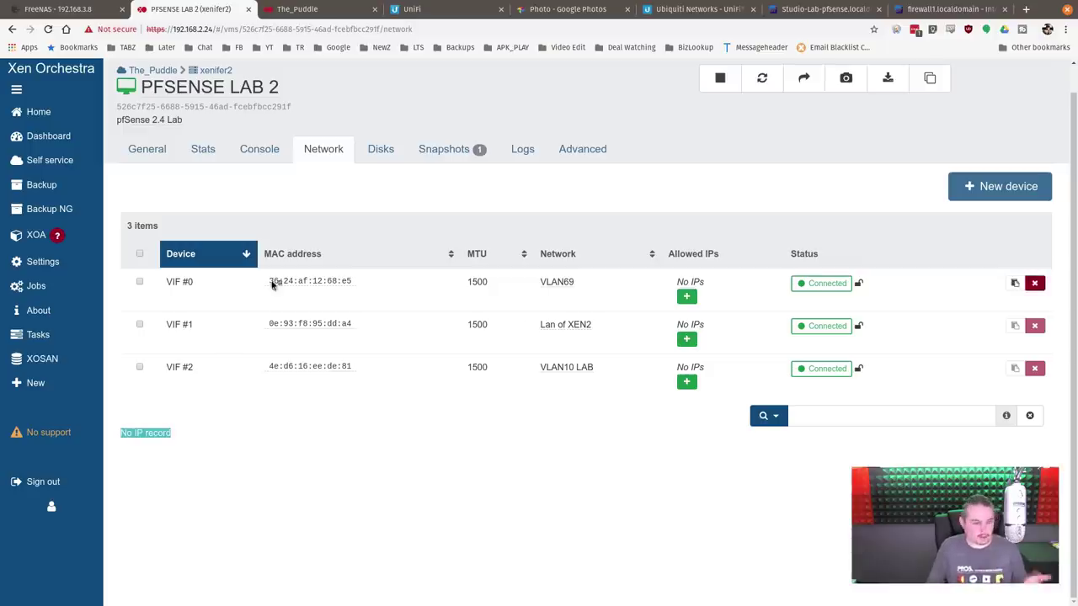
{"action": "left_click", "coordinate": [272, 156]}
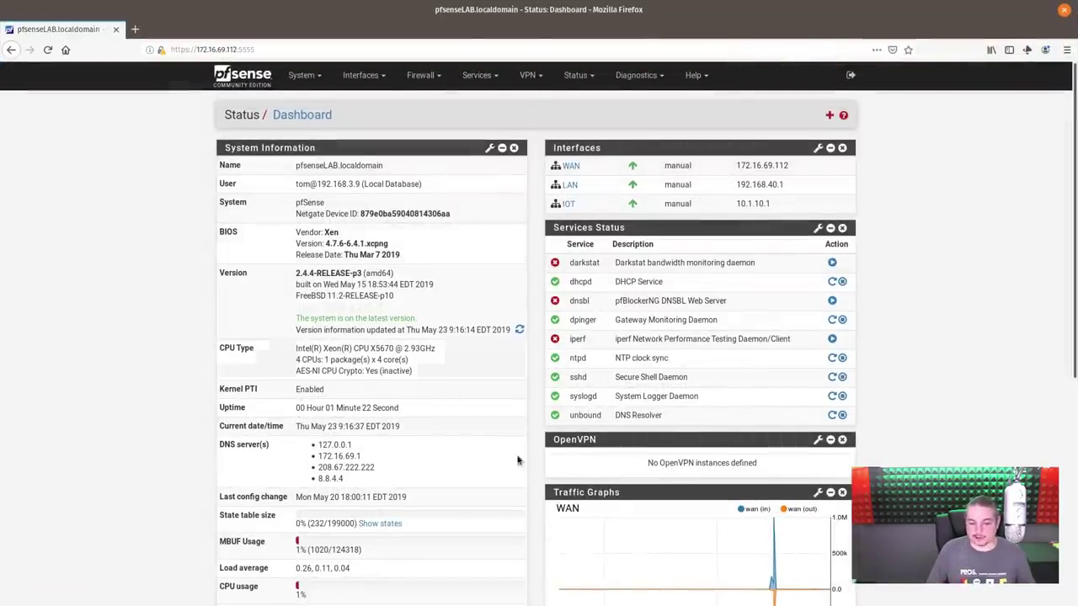
Step: Review the pfSense DHCP Server settings for the LAN and IOT interfaces
{"action": "scroll", "coordinate": [538, 467], "scroll_direction": "down", "scroll_amount": 3}
{"action": "scroll", "coordinate": [543, 469], "scroll_direction": "up", "scroll_amount": 3}
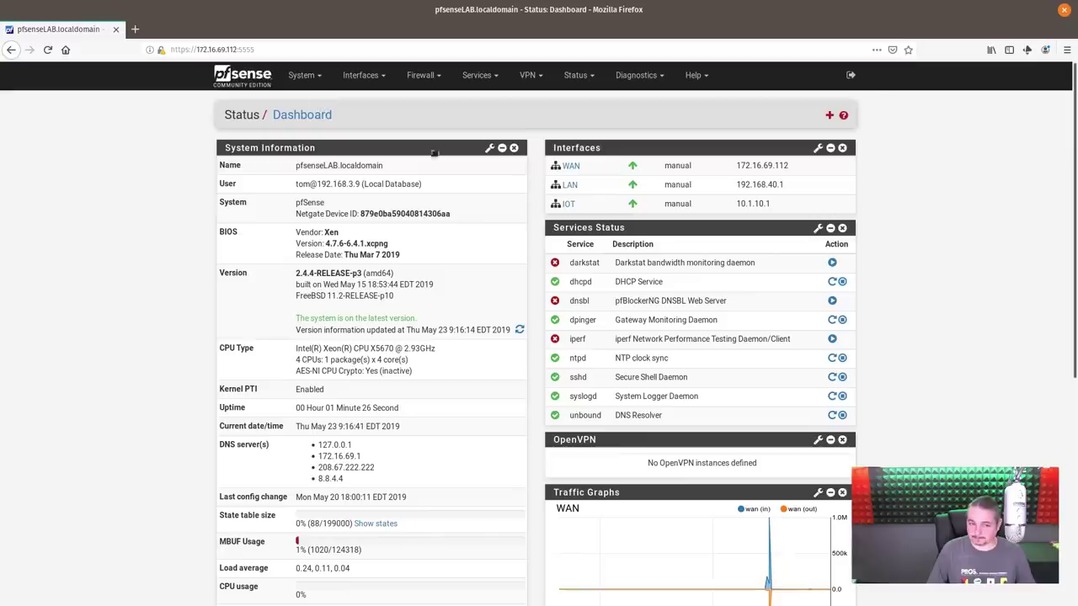
{"action": "left_click", "coordinate": [424, 75]}
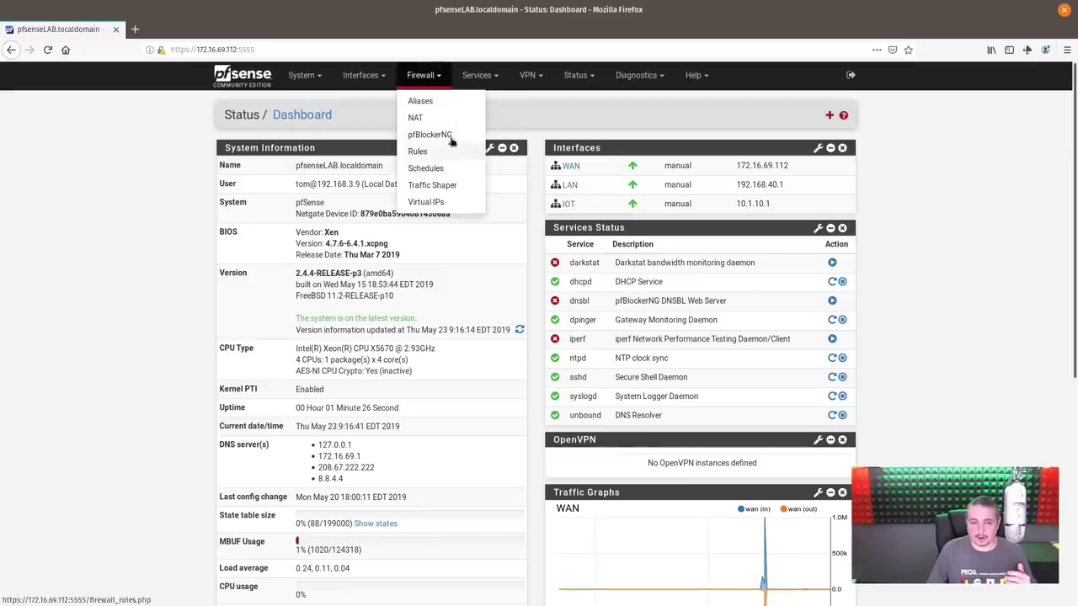
{"action": "left_click", "coordinate": [476, 75]}
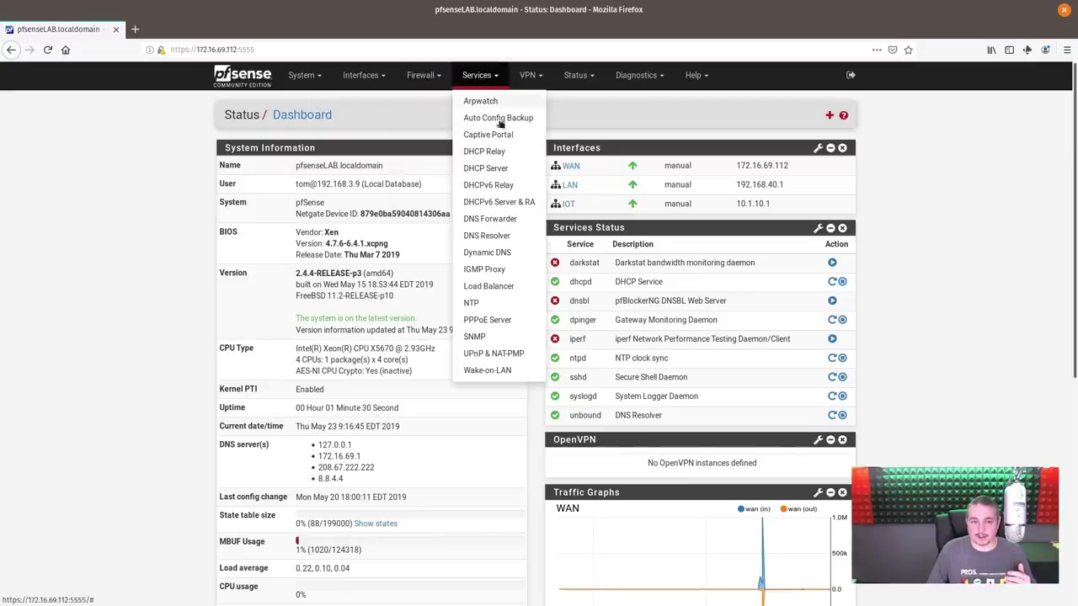
{"action": "left_click", "coordinate": [506, 166]}
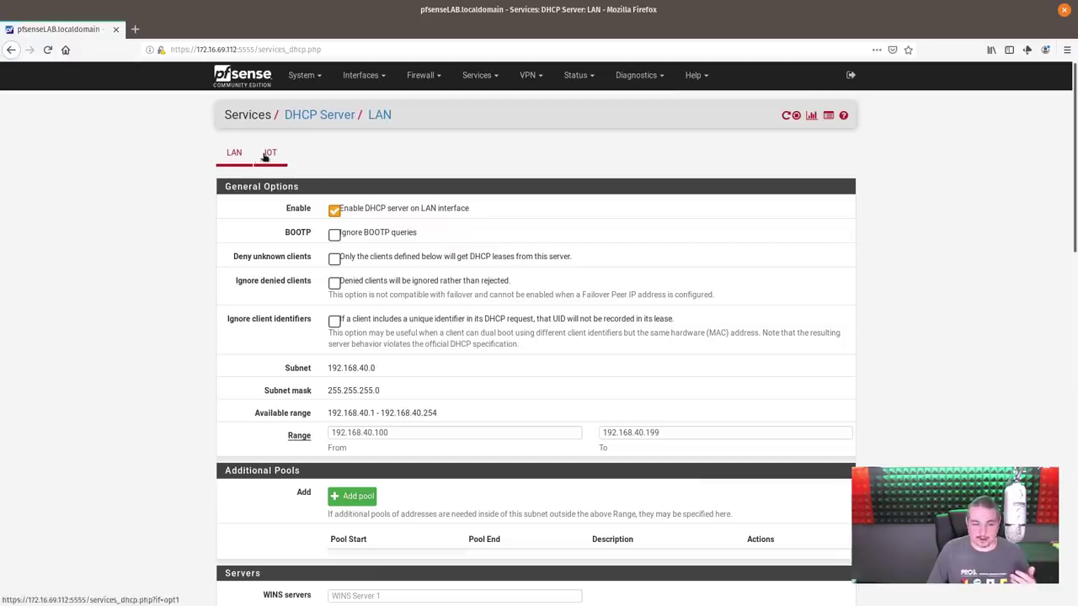
{"action": "left_click", "coordinate": [267, 155]}
{"action": "left_click", "coordinate": [235, 154]}
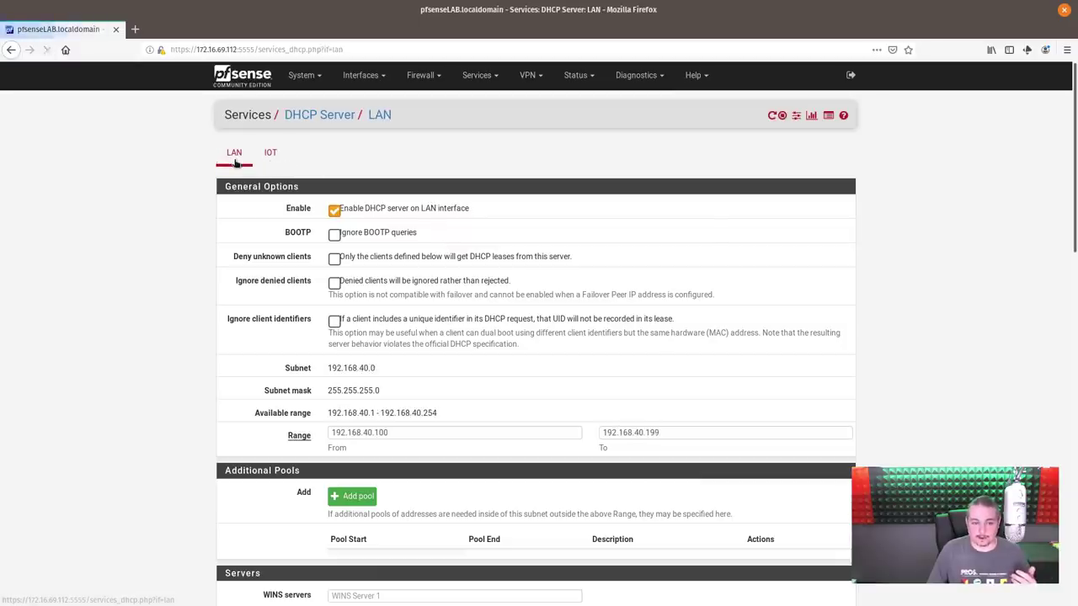
{"action": "left_click", "coordinate": [270, 154]}
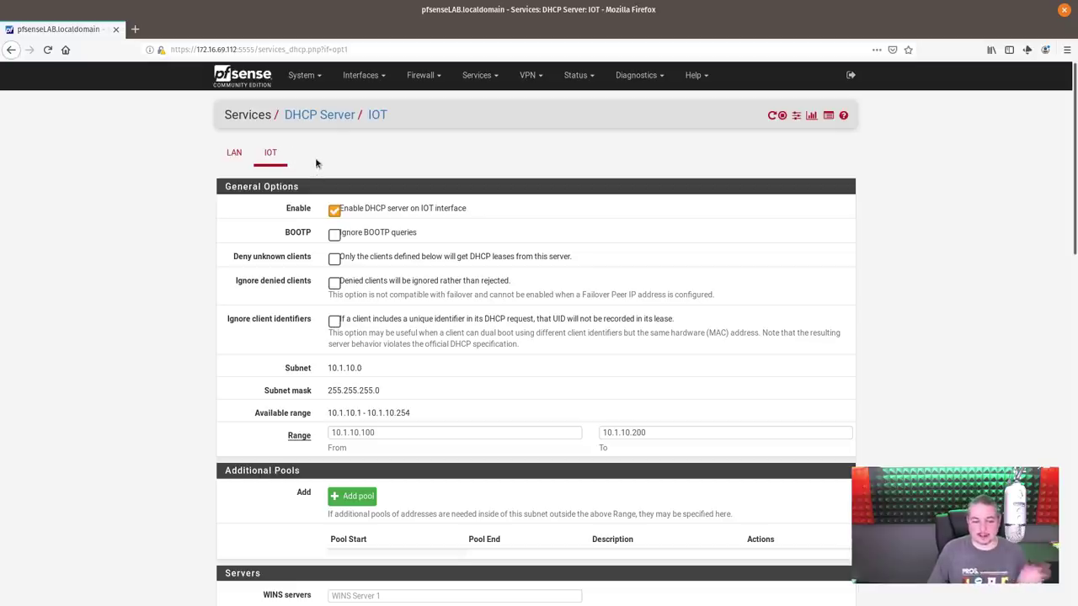
Step: Apply the IOT interface's rename to LAN2 in Interface Assignments, then return to the dashboard
{"action": "left_click", "coordinate": [362, 75]}
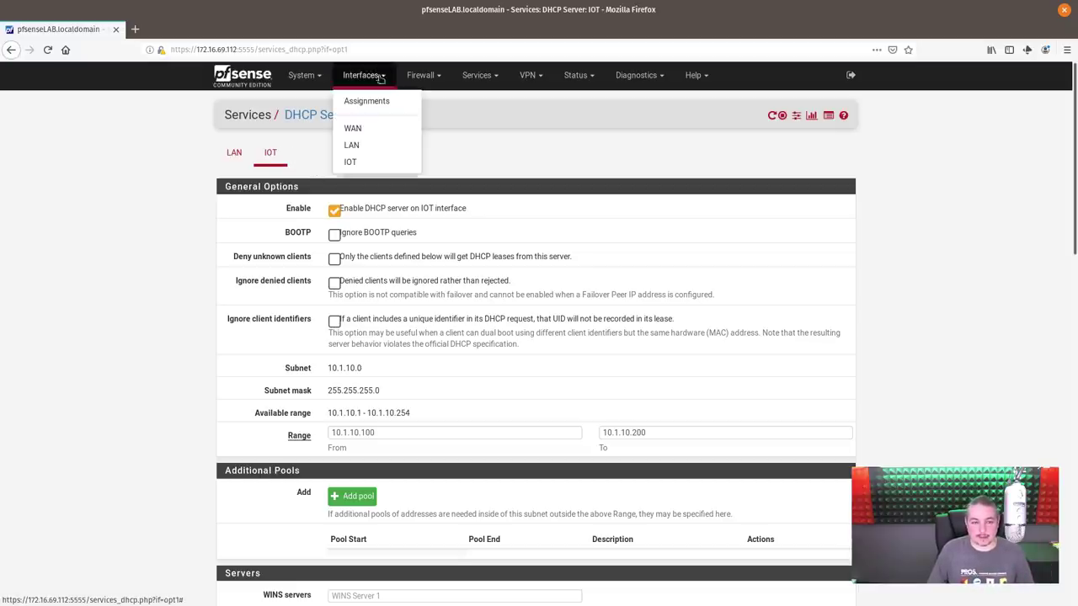
{"action": "left_click", "coordinate": [390, 104]}
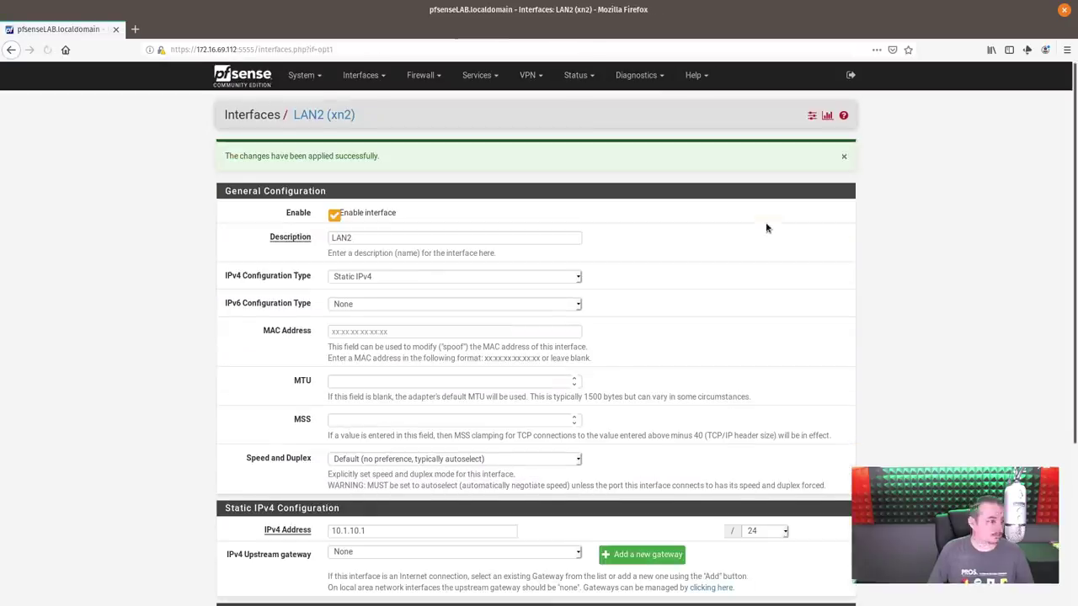
{"action": "left_click", "coordinate": [392, 239]}
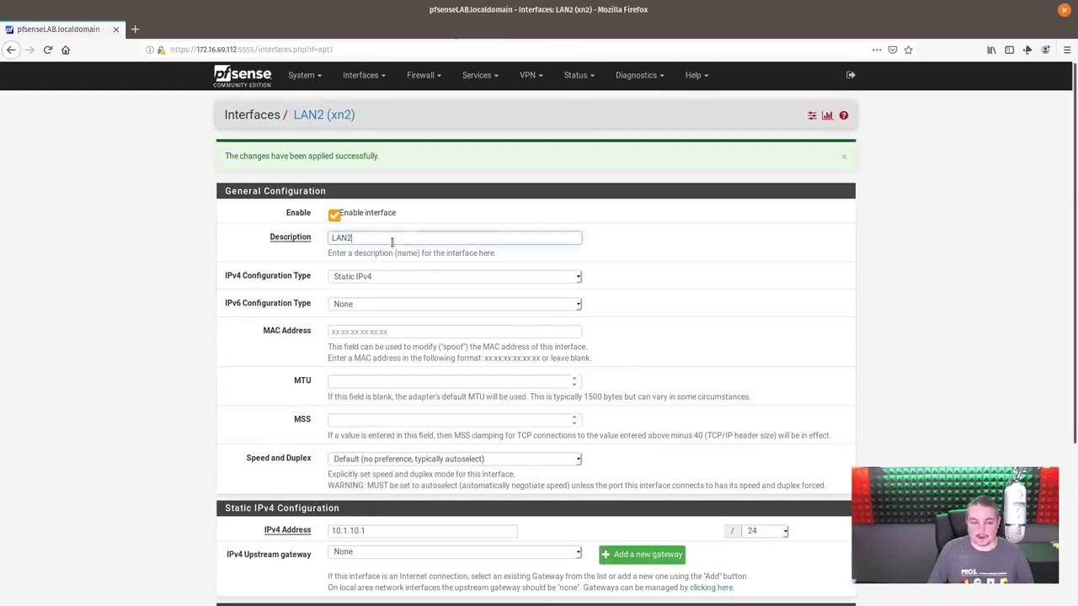
{"action": "scroll", "coordinate": [720, 347], "scroll_direction": "down", "scroll_amount": 5}
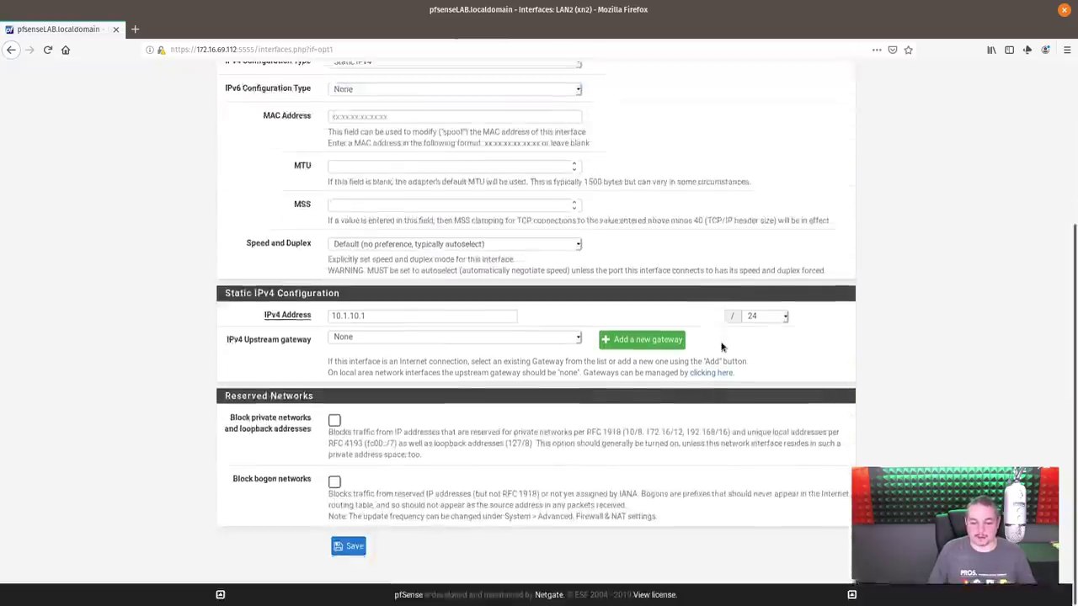
{"action": "scroll", "coordinate": [720, 347], "scroll_direction": "up", "scroll_amount": 5}
{"action": "left_click", "coordinate": [224, 75]}
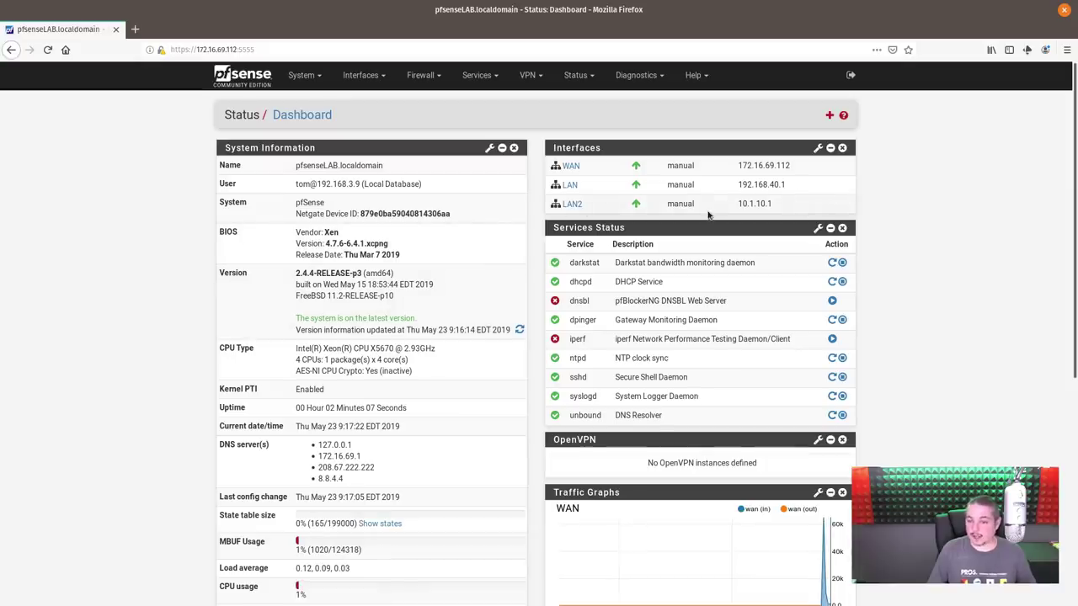
Step: Review pfSense's interface port assignments, then view PFSENSE LAB 2's network interfaces in Xen Orchestra
{"action": "double_click", "coordinate": [707, 2]}
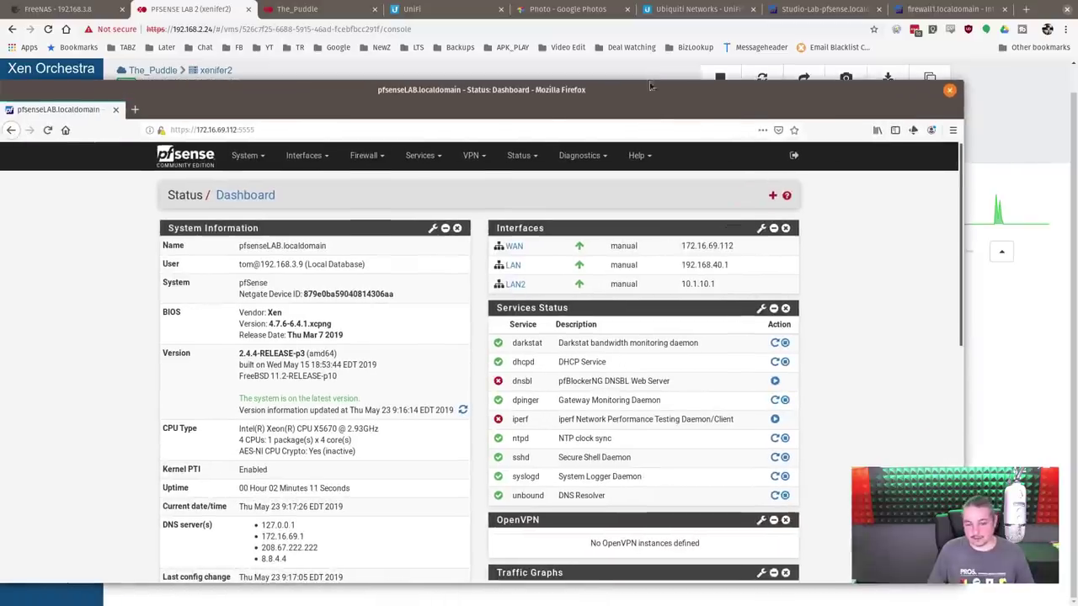
{"action": "left_click", "coordinate": [305, 156]}
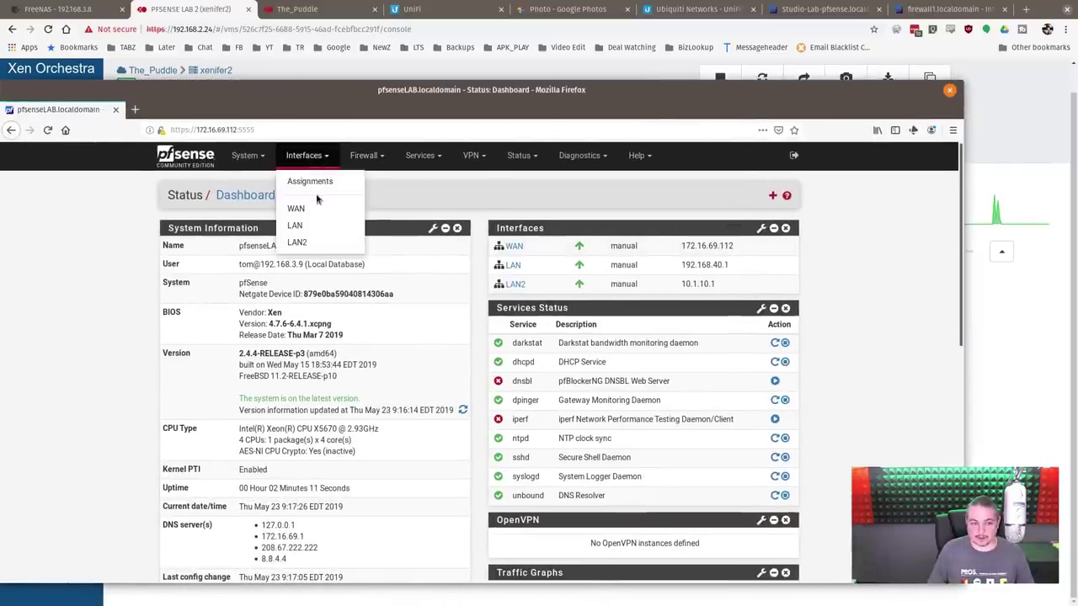
{"action": "left_click", "coordinate": [312, 184]}
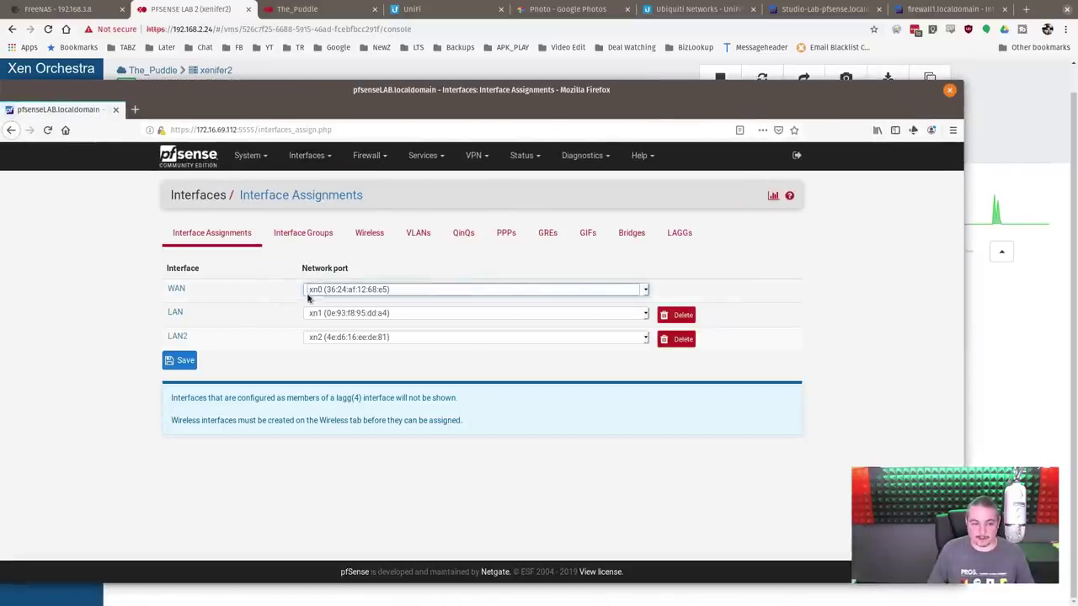
{"action": "key", "text": "alt+Tab"}
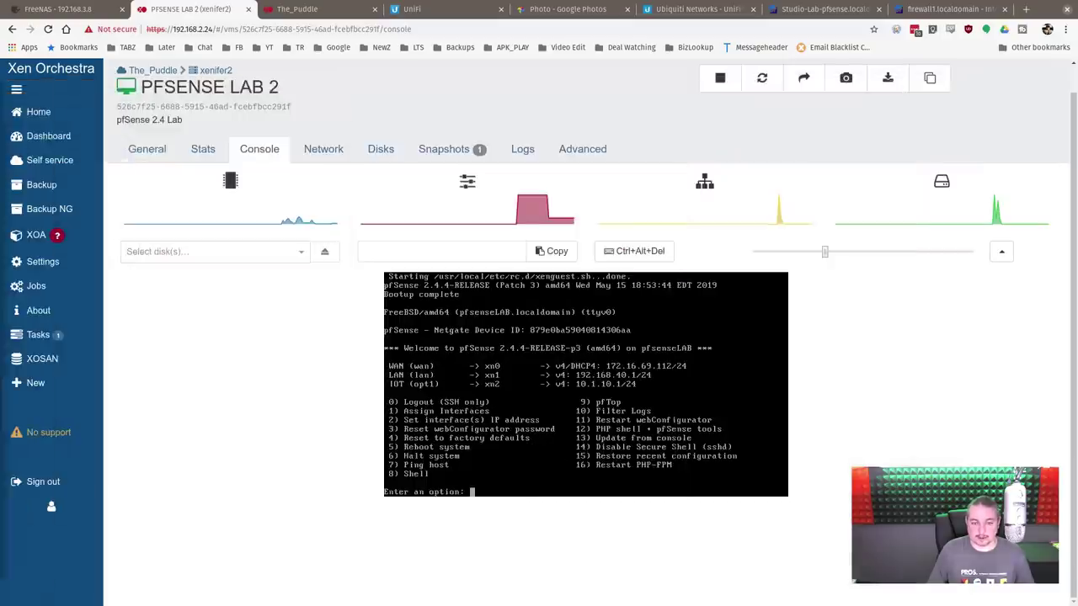
{"action": "left_click", "coordinate": [323, 149]}
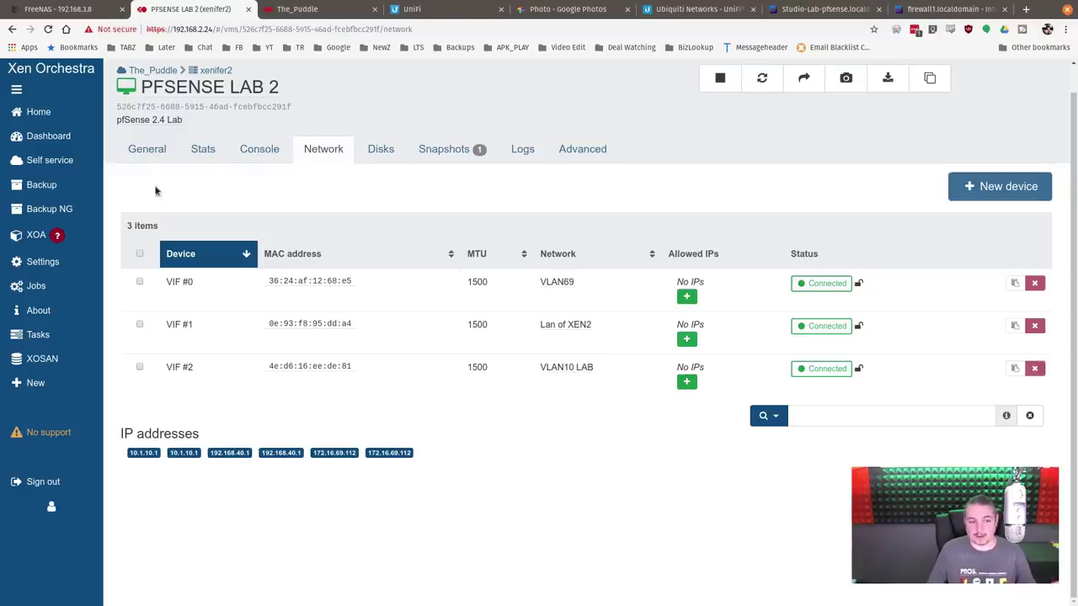
Step: Move the Parrot Security VM's interface VIF #0 onto the VLAN10 LAB network
{"action": "left_click", "coordinate": [58, 113]}
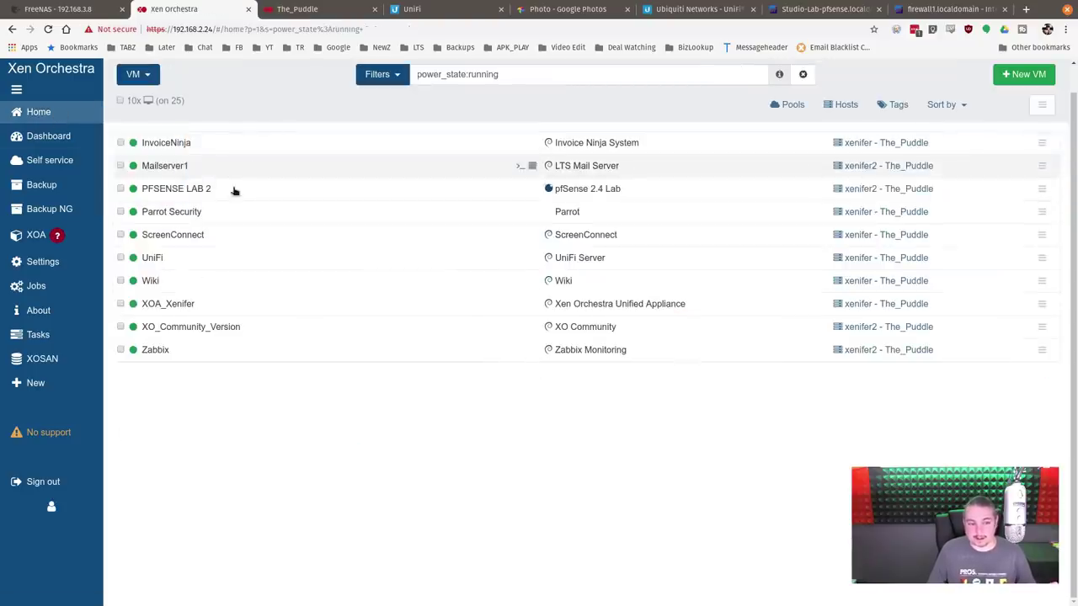
{"action": "left_click", "coordinate": [228, 210]}
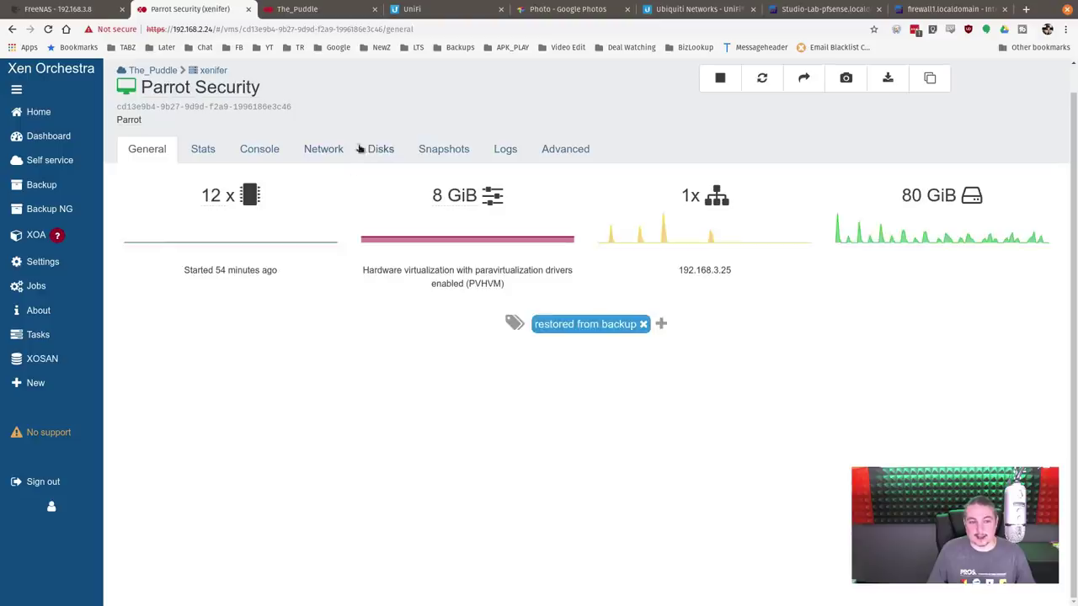
{"action": "left_click", "coordinate": [312, 151]}
{"action": "left_click", "coordinate": [562, 285]}
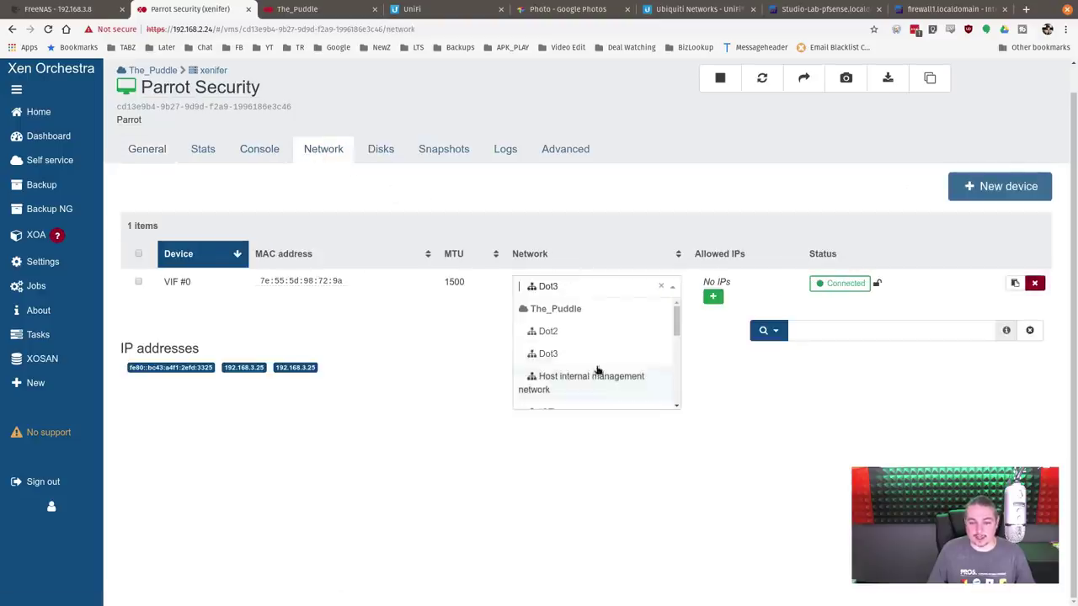
{"action": "scroll", "coordinate": [597, 368], "scroll_direction": "down", "scroll_amount": 4}
{"action": "scroll", "coordinate": [596, 375], "scroll_direction": "down", "scroll_amount": 3}
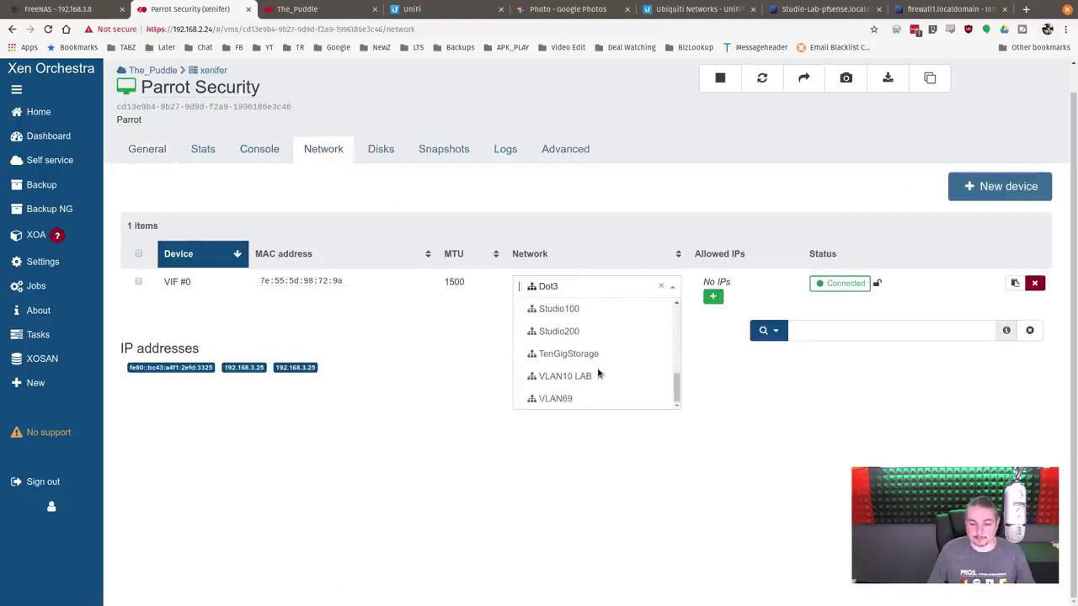
{"action": "left_click", "coordinate": [592, 376]}
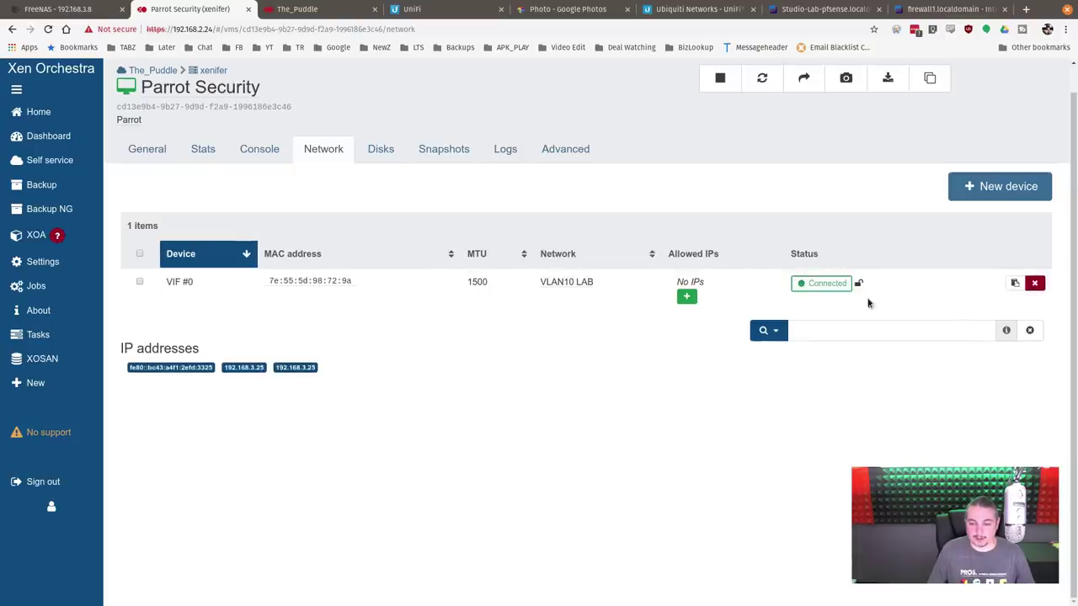
Step: Run 'ip a' in the Parrot console and highlight the new 10.1.10.106 address
{"action": "left_click", "coordinate": [276, 148]}
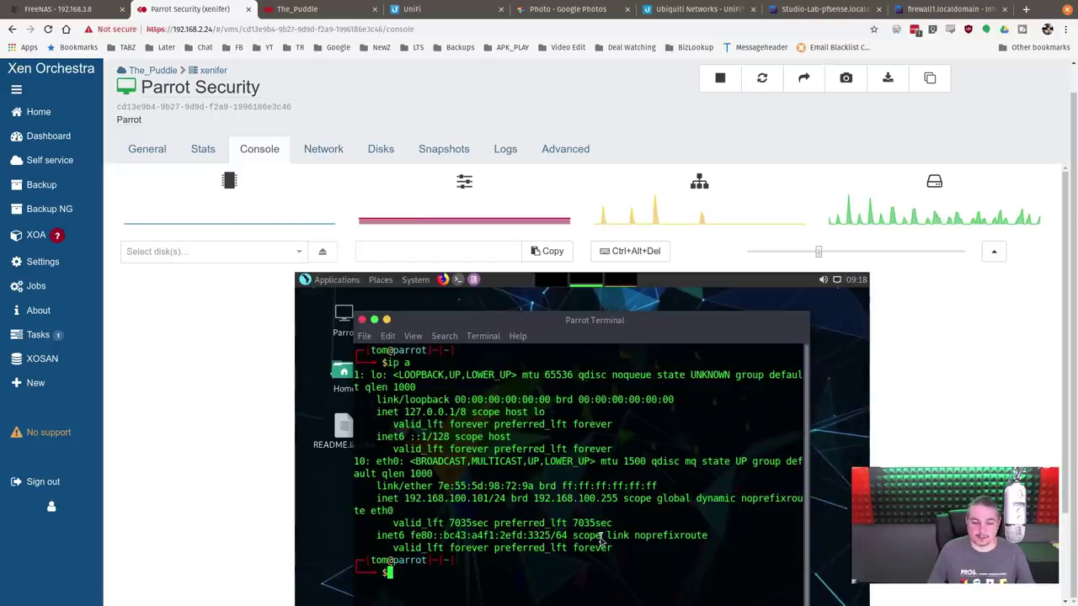
{"action": "type", "text": "ip a"}
{"action": "key", "text": "Return"}
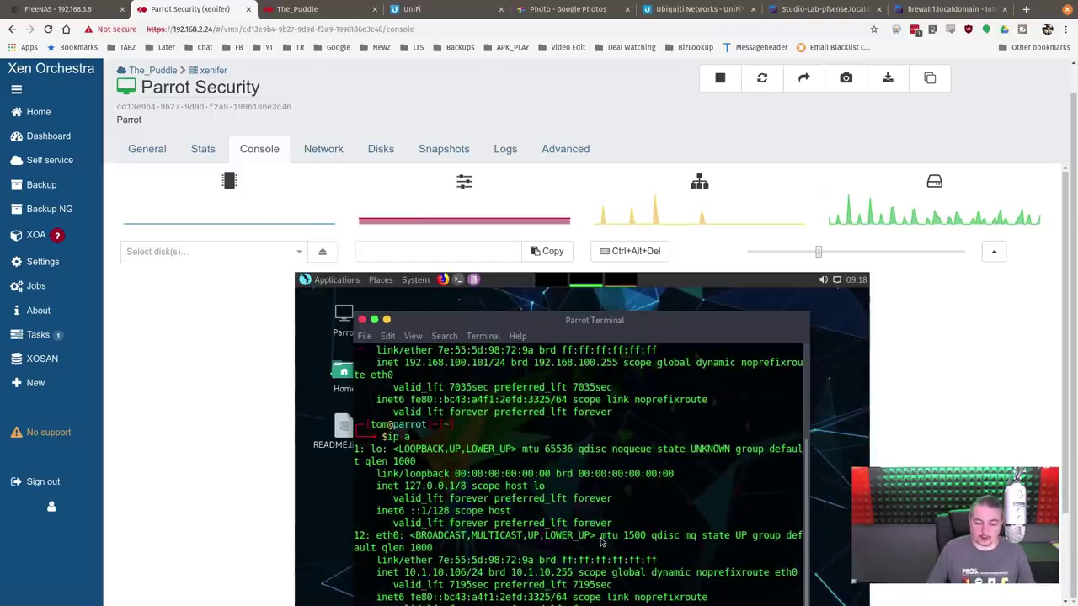
{"action": "left_click_drag", "start_coordinate": [405, 573], "coordinate": [459, 575]}
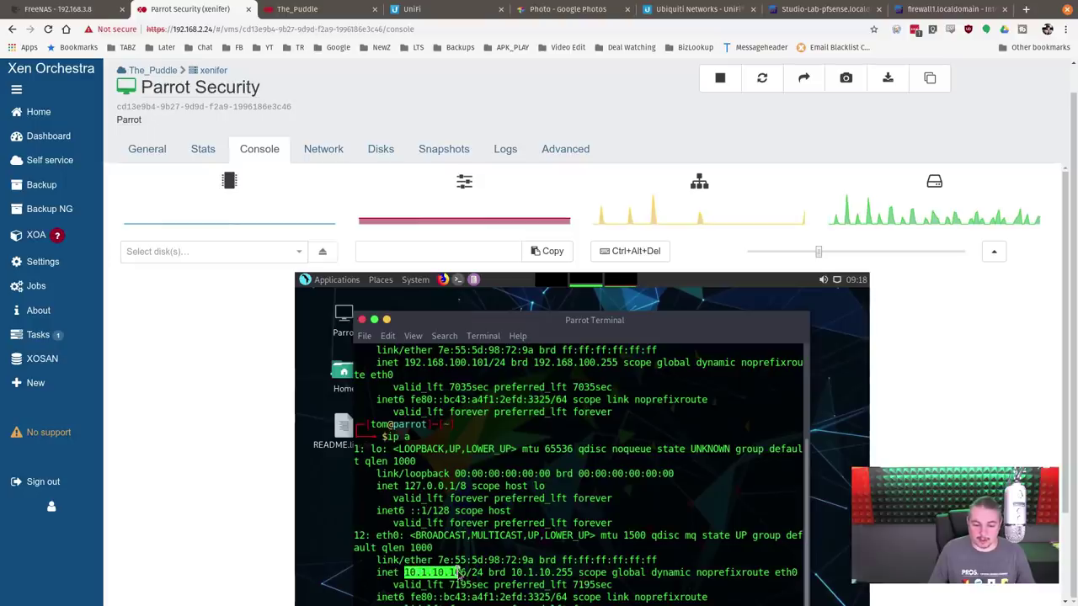
Step: Open pfSense's DHCP Server log and highlight the parrot lease entry for 10.1.10.106
{"action": "key", "text": "alt+Tab"}
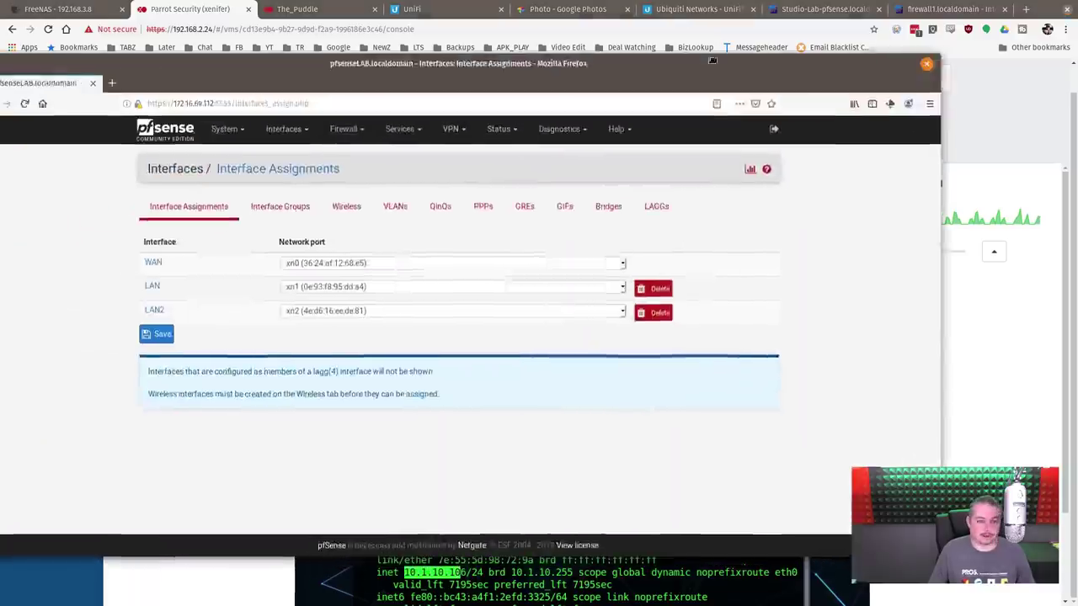
{"action": "left_click", "coordinate": [454, 113]}
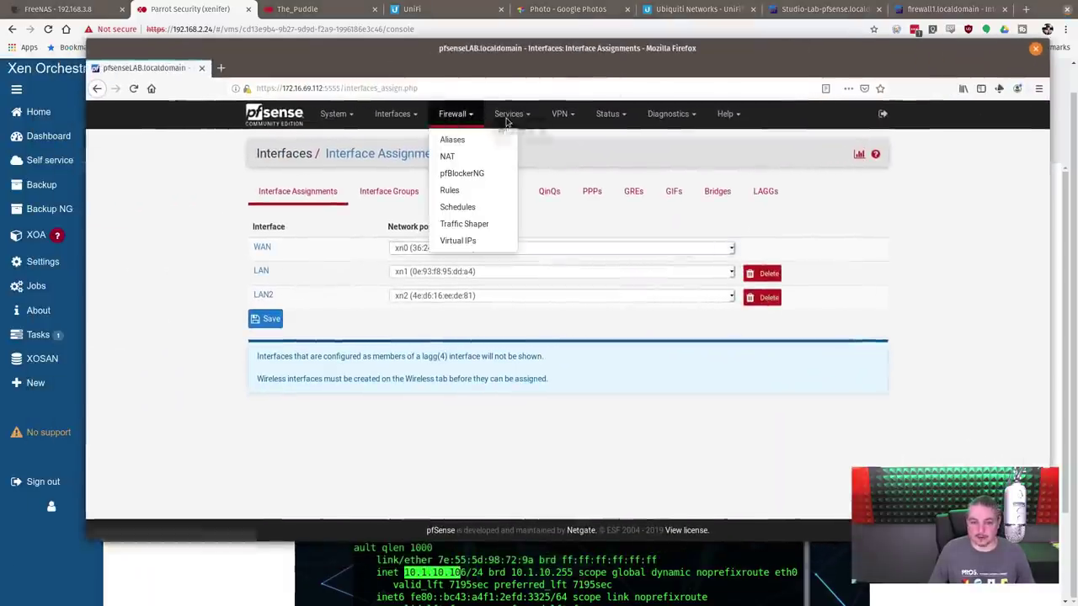
{"action": "left_click", "coordinate": [507, 115]}
{"action": "left_click", "coordinate": [549, 208]}
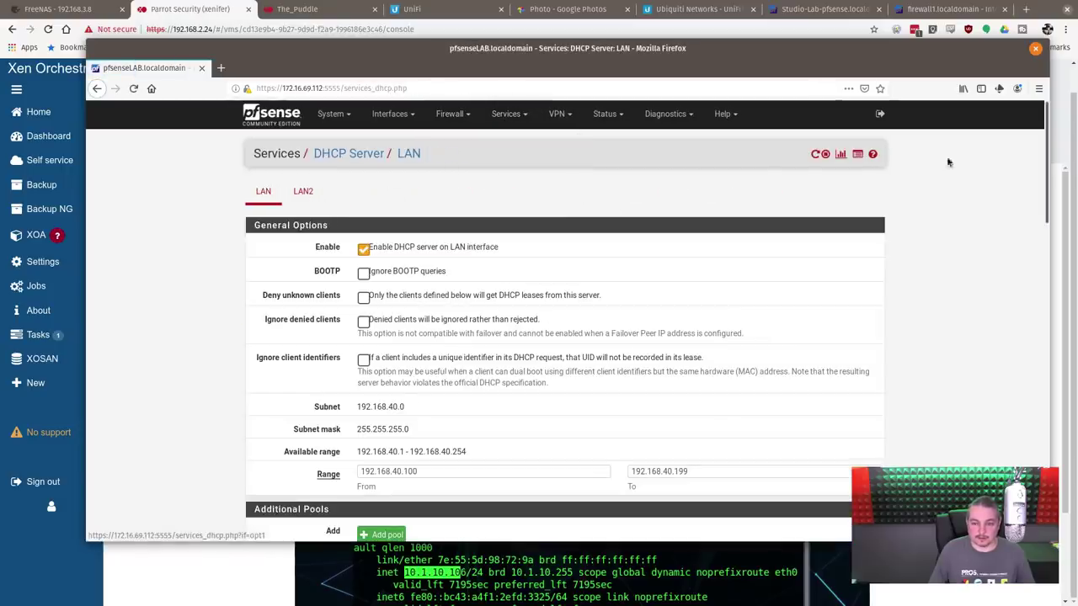
{"action": "left_click", "coordinate": [858, 154]}
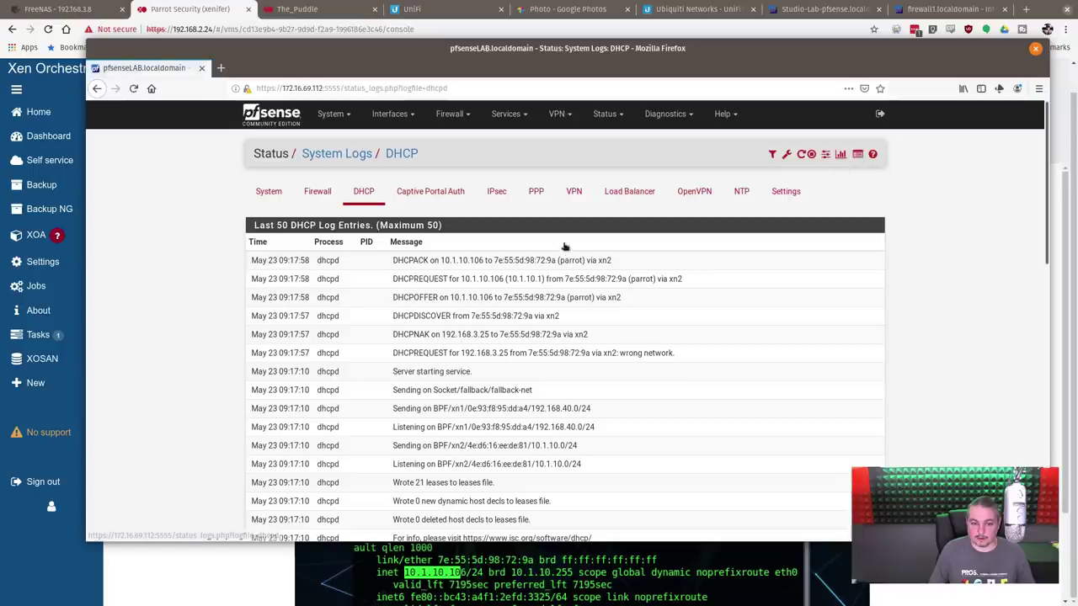
{"action": "double_click", "coordinate": [570, 261]}
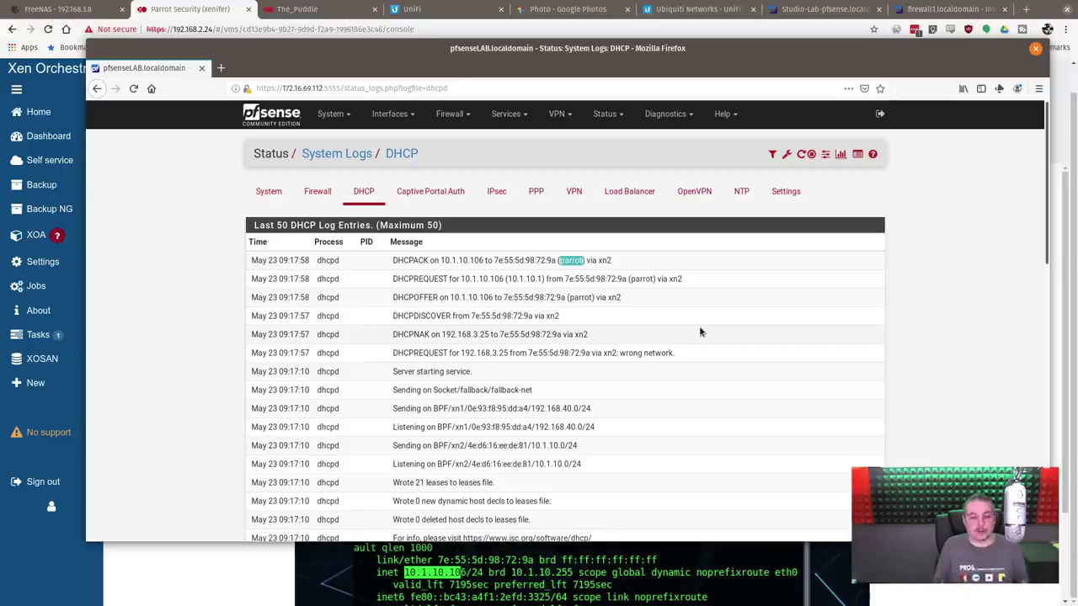
Step: Close pfSense, toggle the Parrot VM details, then filter the VM list by 'un'
{"action": "key", "text": "ctrl+w"}
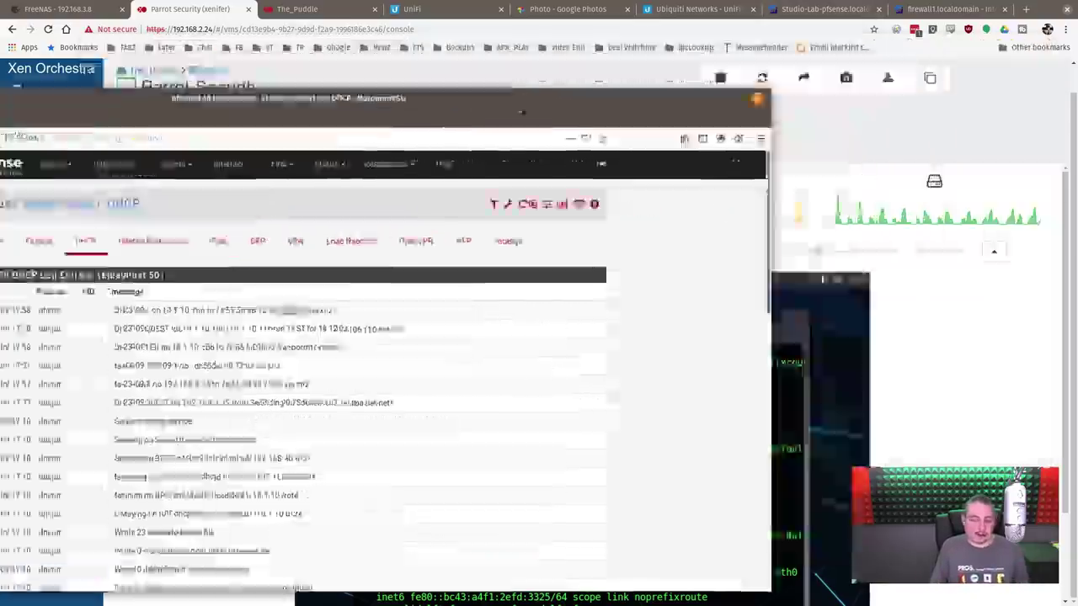
{"action": "left_click", "coordinate": [989, 251]}
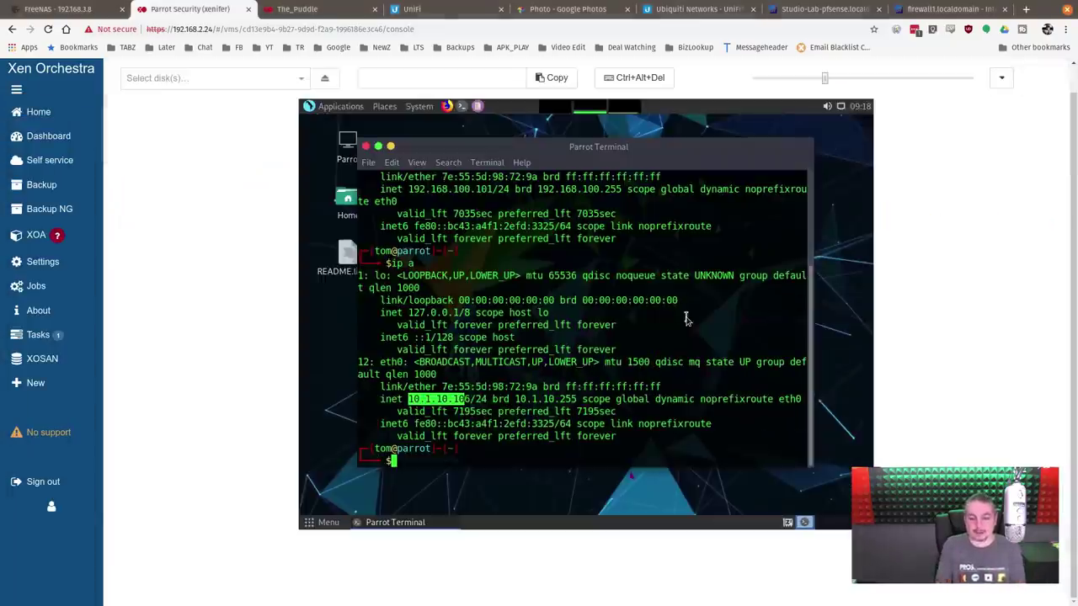
{"action": "left_click", "coordinate": [1001, 77]}
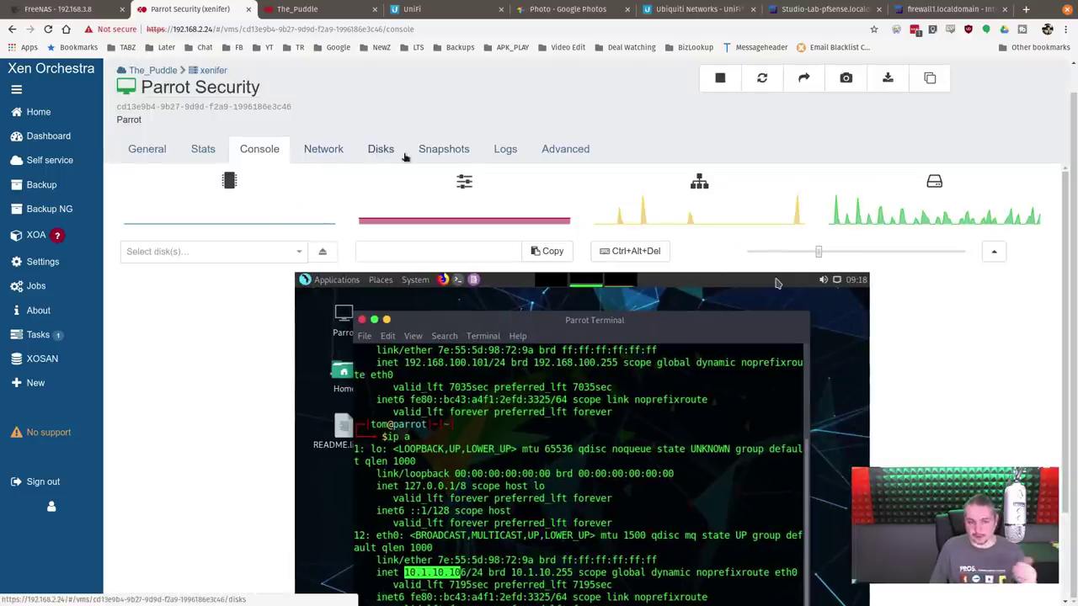
{"action": "left_click", "coordinate": [38, 111]}
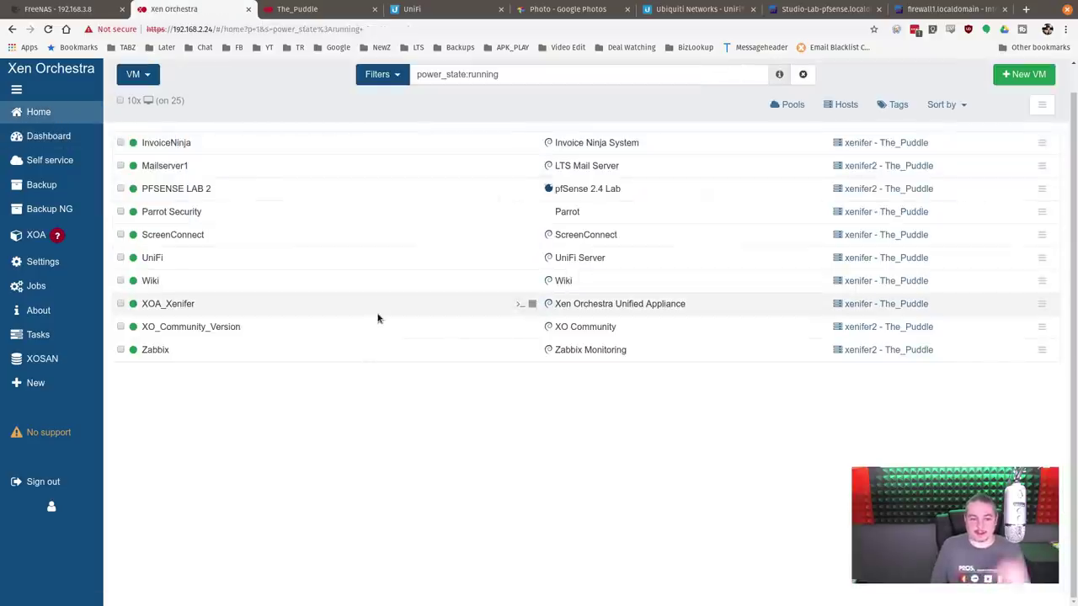
{"action": "triple_click", "coordinate": [527, 74]}
{"action": "type", "text": "unt"}
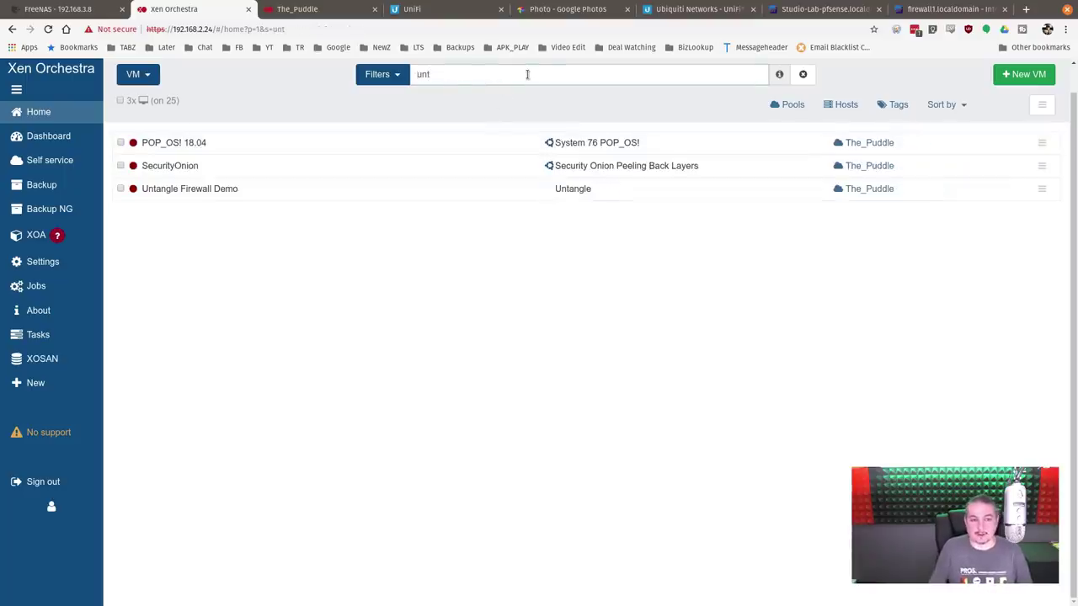
Step: On Untangle Firewall Demo's network tab, set the second interface to TenGigStorage
{"action": "left_click", "coordinate": [240, 188]}
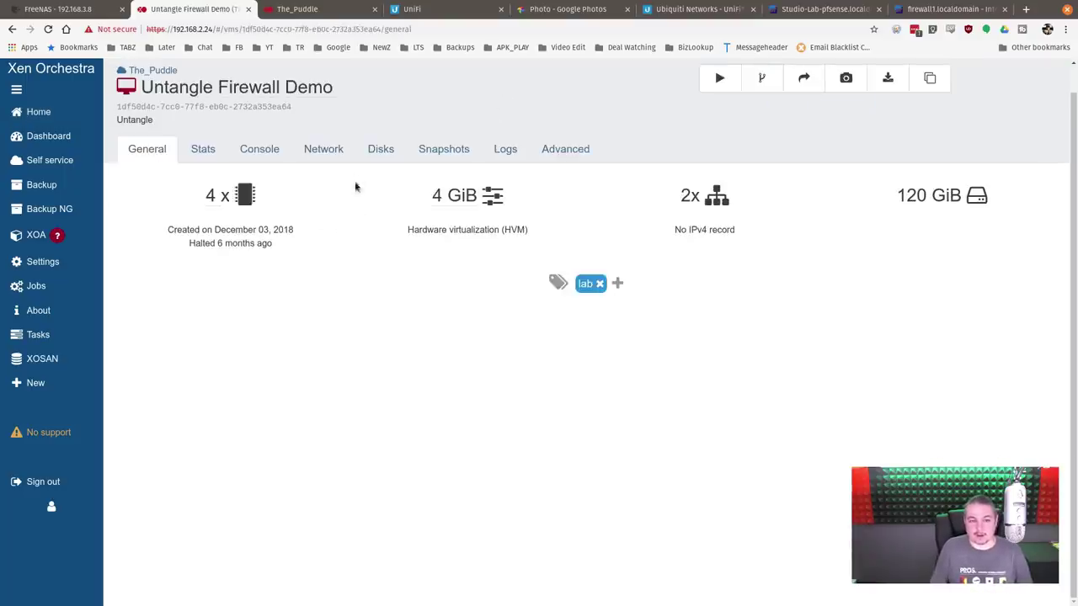
{"action": "left_click", "coordinate": [321, 149]}
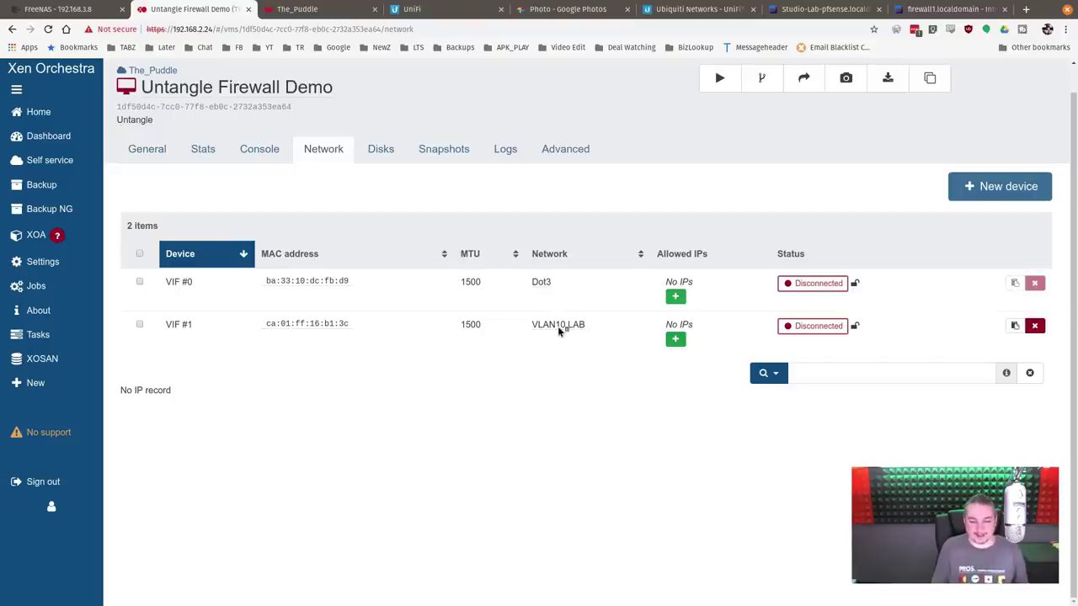
{"action": "left_click", "coordinate": [557, 326]}
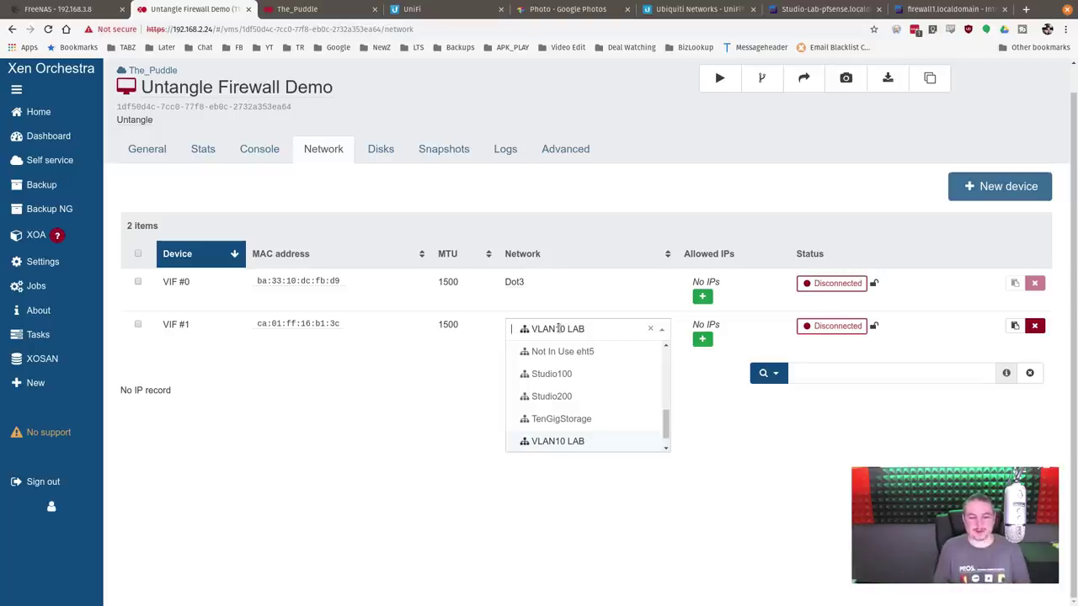
{"action": "left_click", "coordinate": [560, 419]}
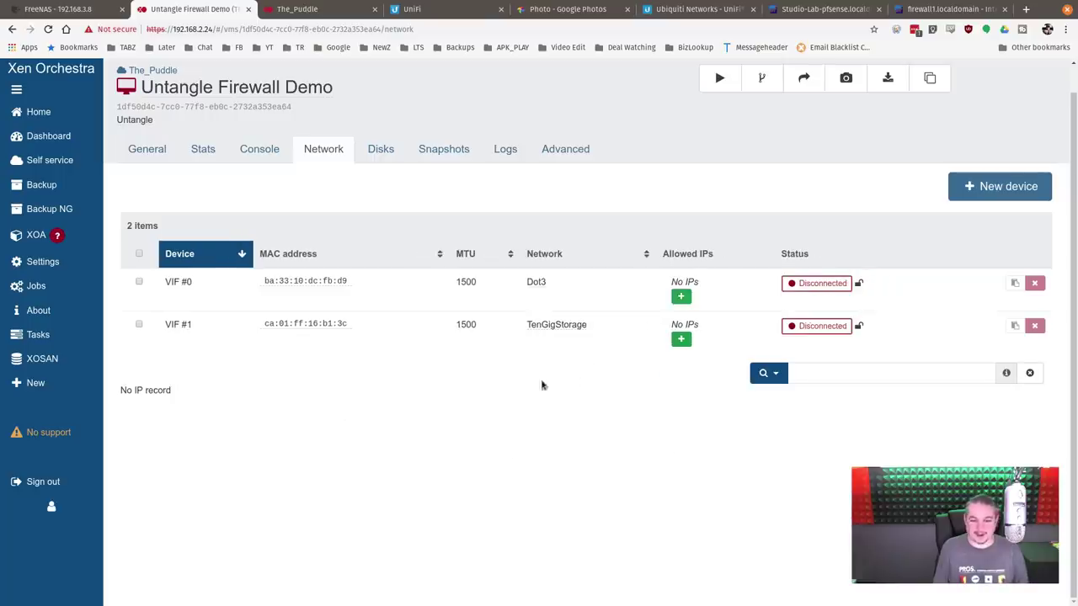
Step: Switch VIF #1 to VLAN10 LAB and return to the running VM list
{"action": "left_click", "coordinate": [579, 325]}
{"action": "scroll", "coordinate": [578, 396], "scroll_direction": "up", "scroll_amount": 6}
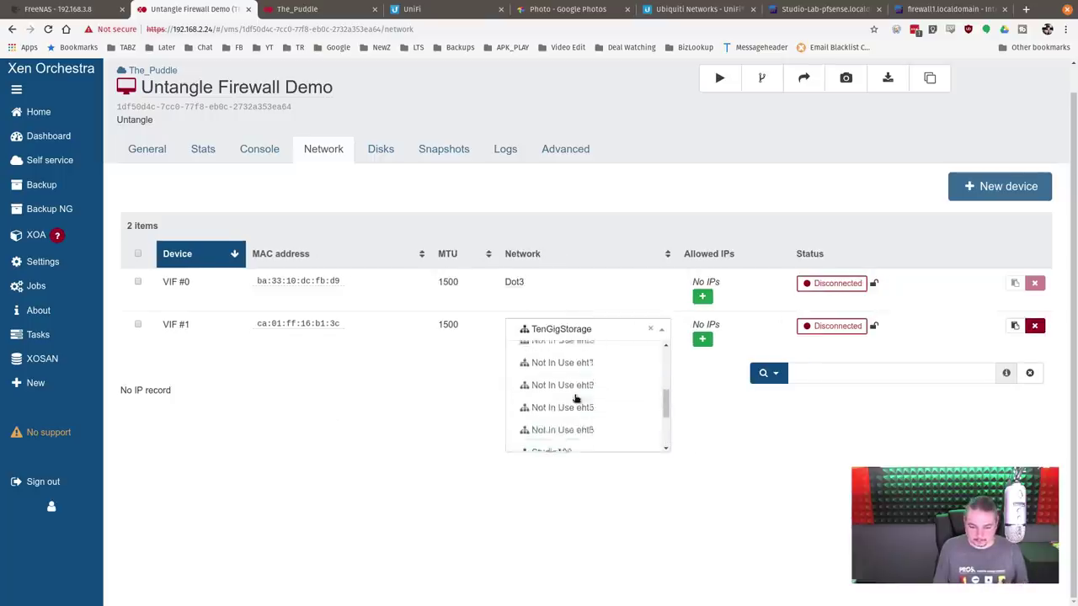
{"action": "scroll", "coordinate": [561, 414], "scroll_direction": "down", "scroll_amount": 6}
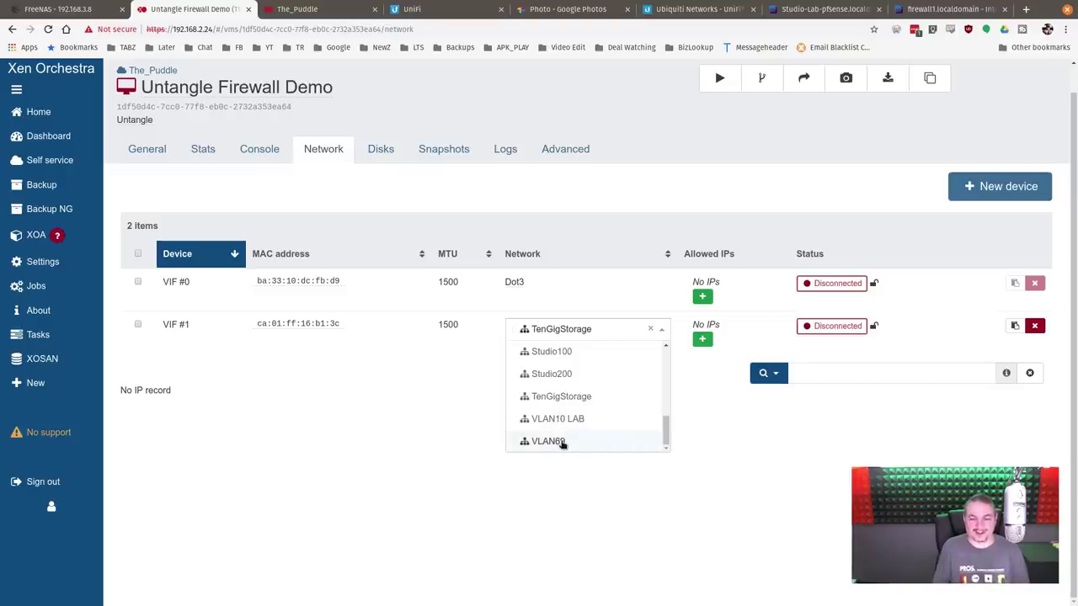
{"action": "left_click", "coordinate": [447, 399]}
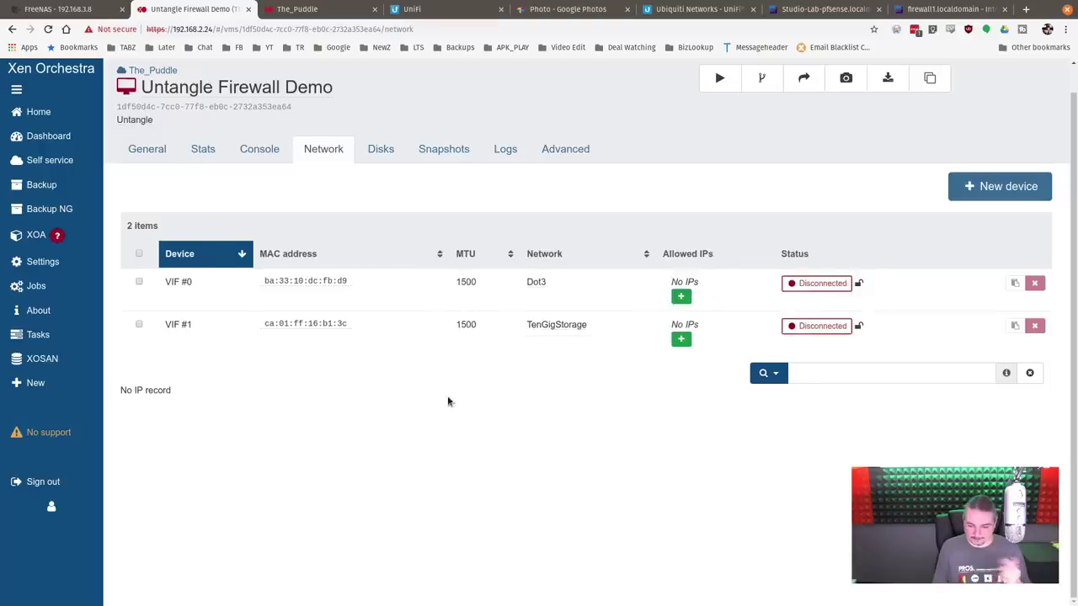
{"action": "left_click", "coordinate": [578, 324]}
{"action": "scroll", "coordinate": [589, 426], "scroll_direction": "down", "scroll_amount": 1}
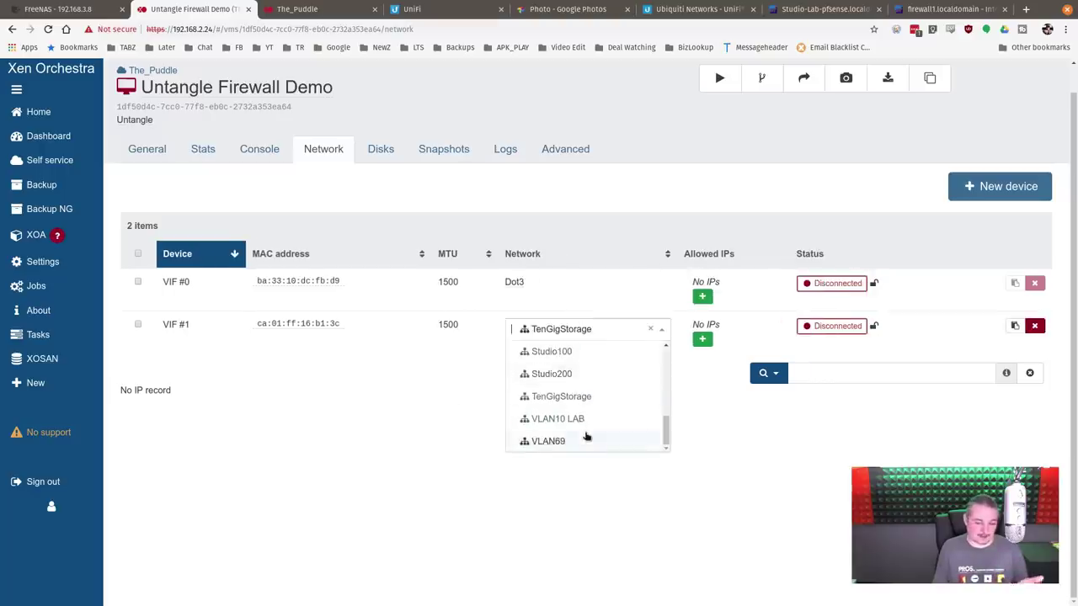
{"action": "left_click", "coordinate": [587, 418]}
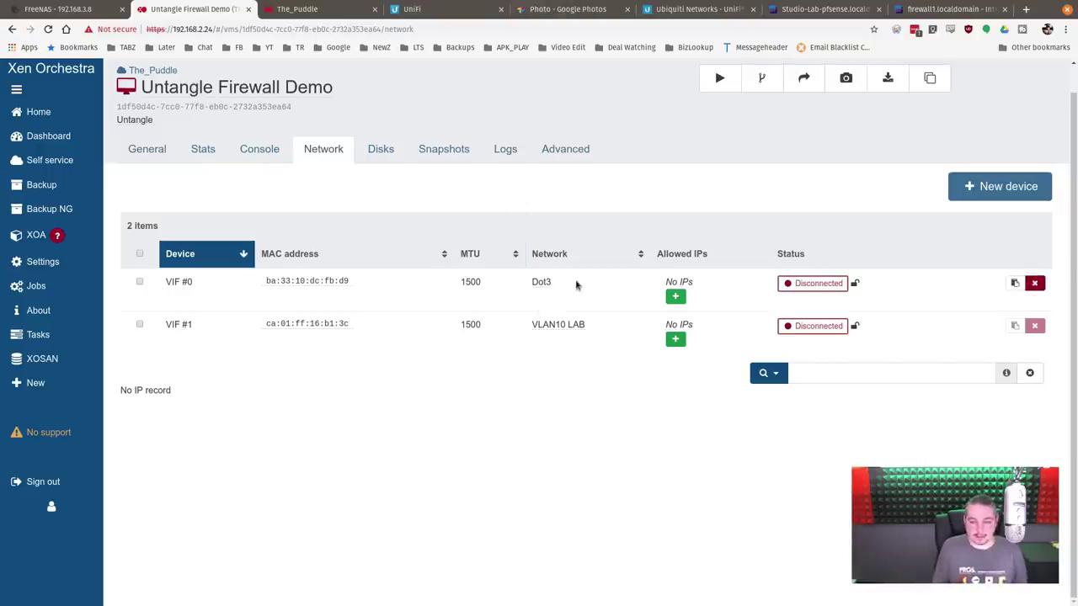
{"action": "left_click", "coordinate": [67, 123]}
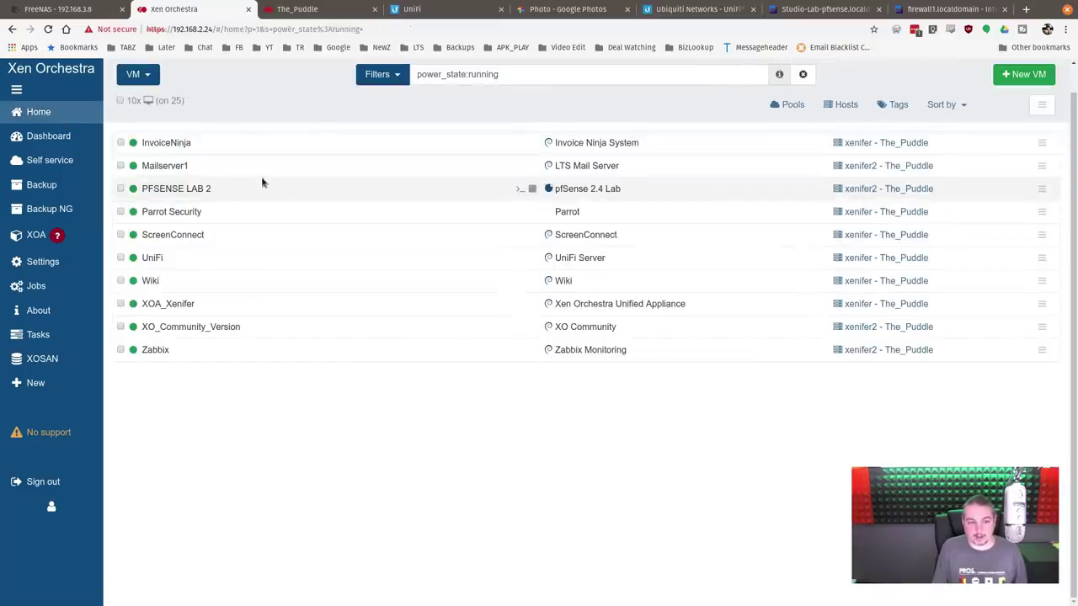
Step: Check PFSENSE LAB 2's interfaces, leaving VIF #0 on VLAN69, and view its snapshots
{"action": "left_click", "coordinate": [263, 187]}
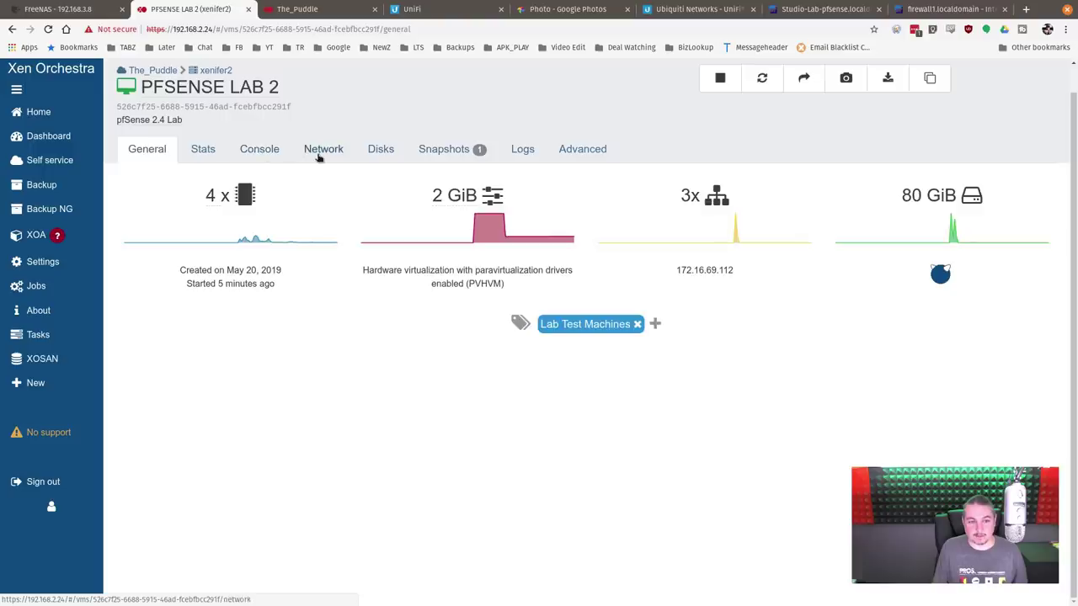
{"action": "left_click", "coordinate": [320, 157]}
{"action": "left_click", "coordinate": [566, 282]}
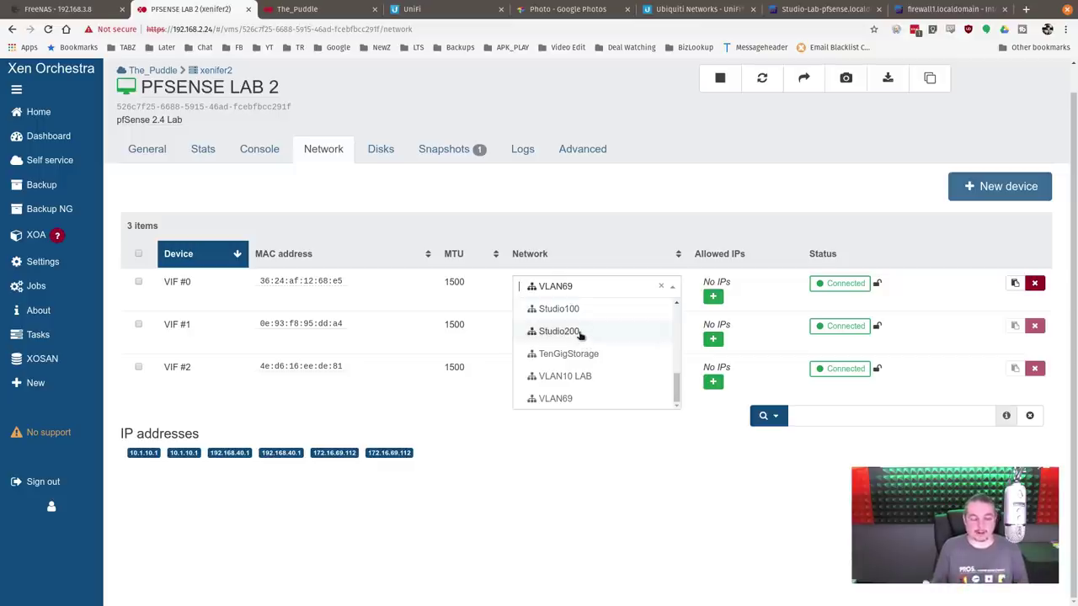
{"action": "left_click", "coordinate": [619, 202]}
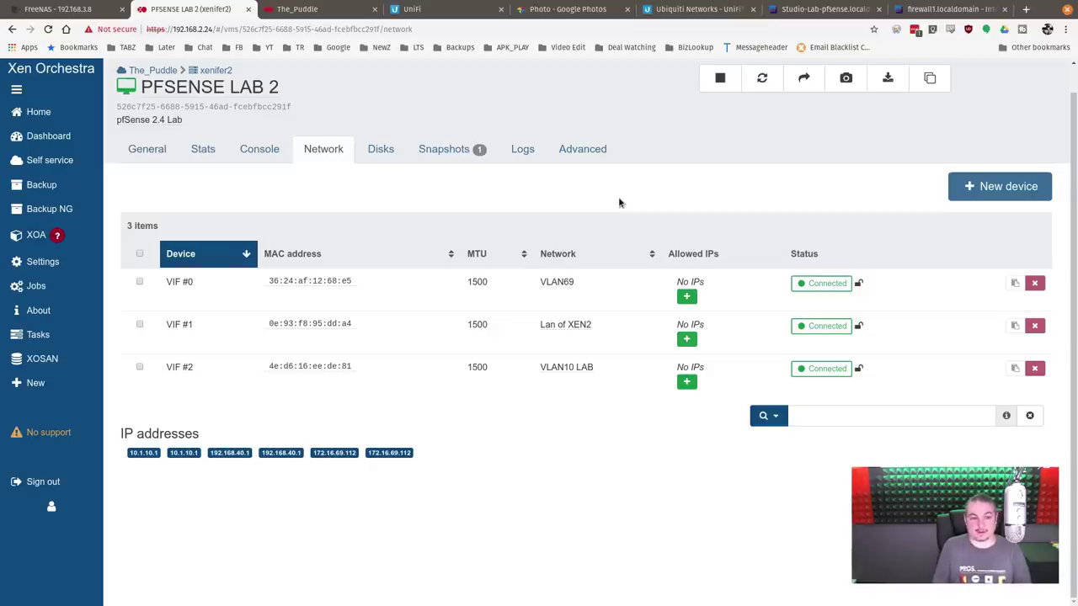
{"action": "left_click", "coordinate": [453, 149]}
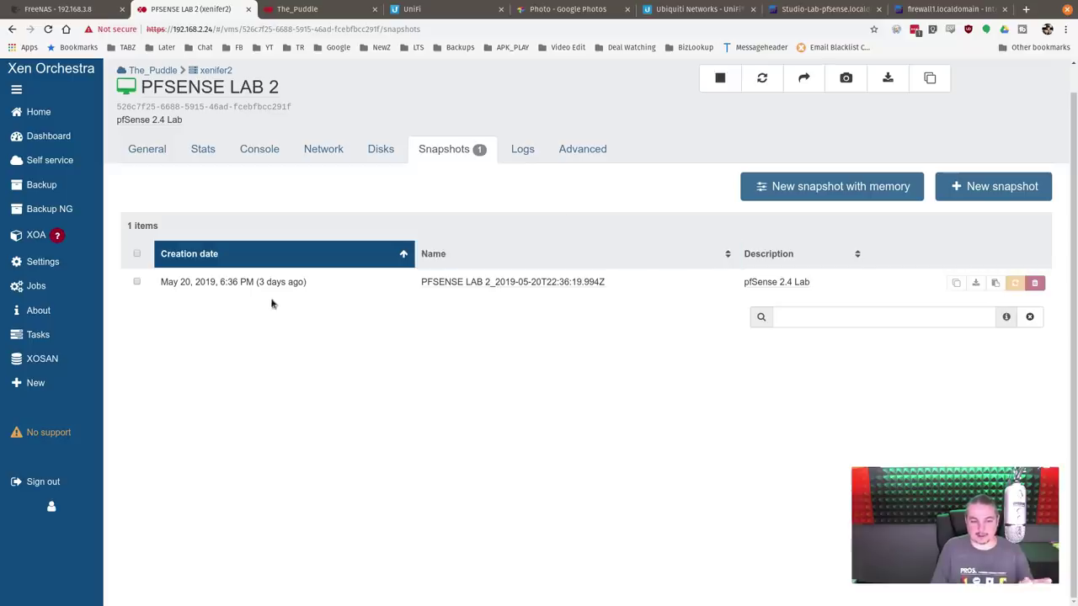
Step: Delete the 'pfSense 2.4 Lab' snapshot and go back to the General tab
{"action": "left_click", "coordinate": [1034, 283]}
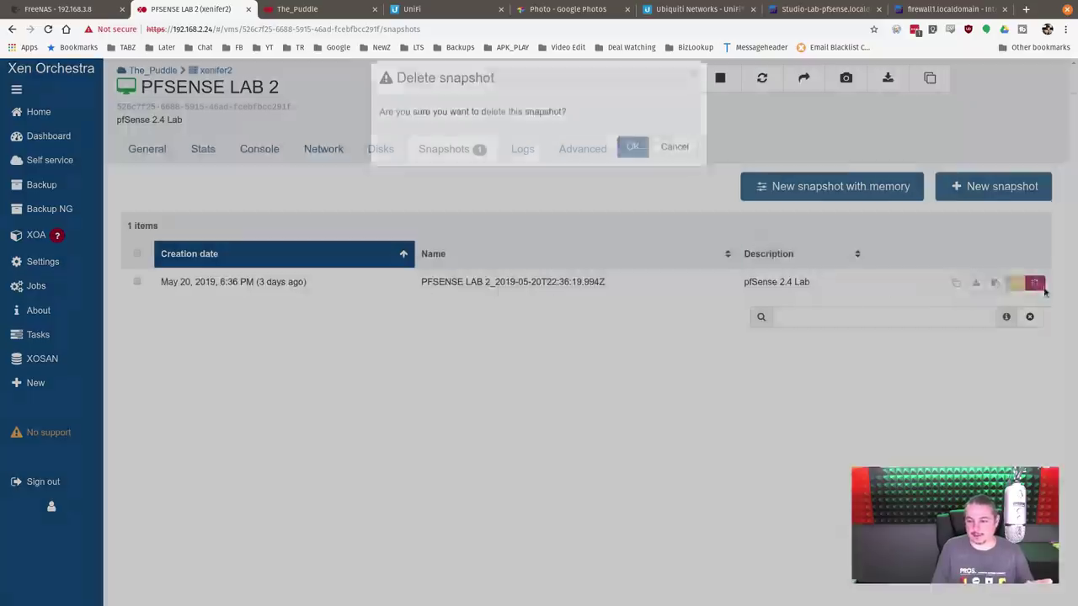
{"action": "left_click", "coordinate": [633, 163]}
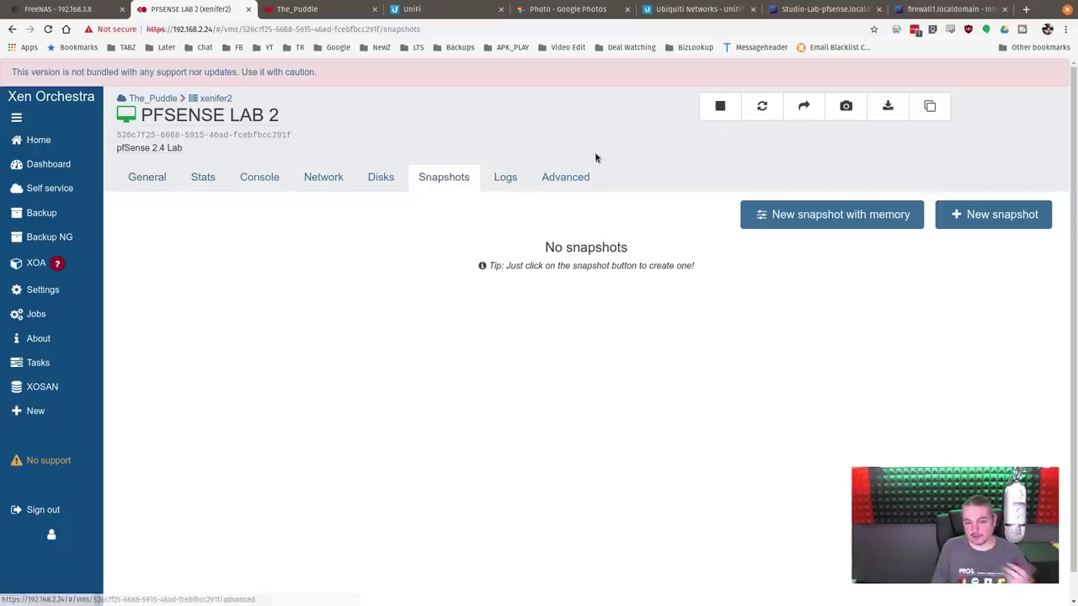
{"action": "left_click", "coordinate": [160, 183]}
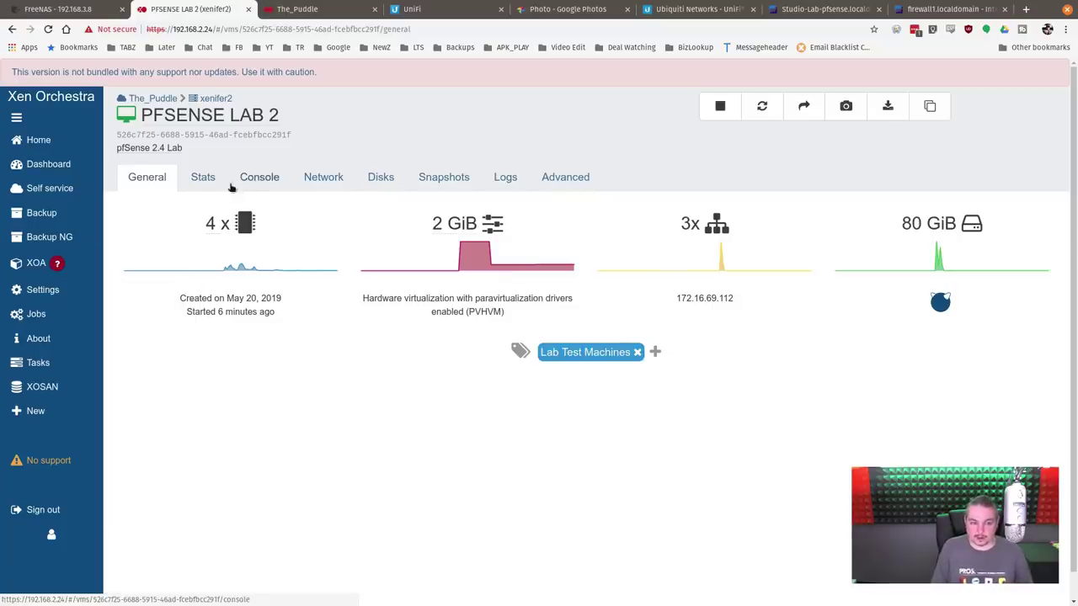
Step: Filter the VM list with the saved ProductionVMs filter
{"action": "left_click", "coordinate": [34, 140]}
{"action": "left_click", "coordinate": [530, 102]}
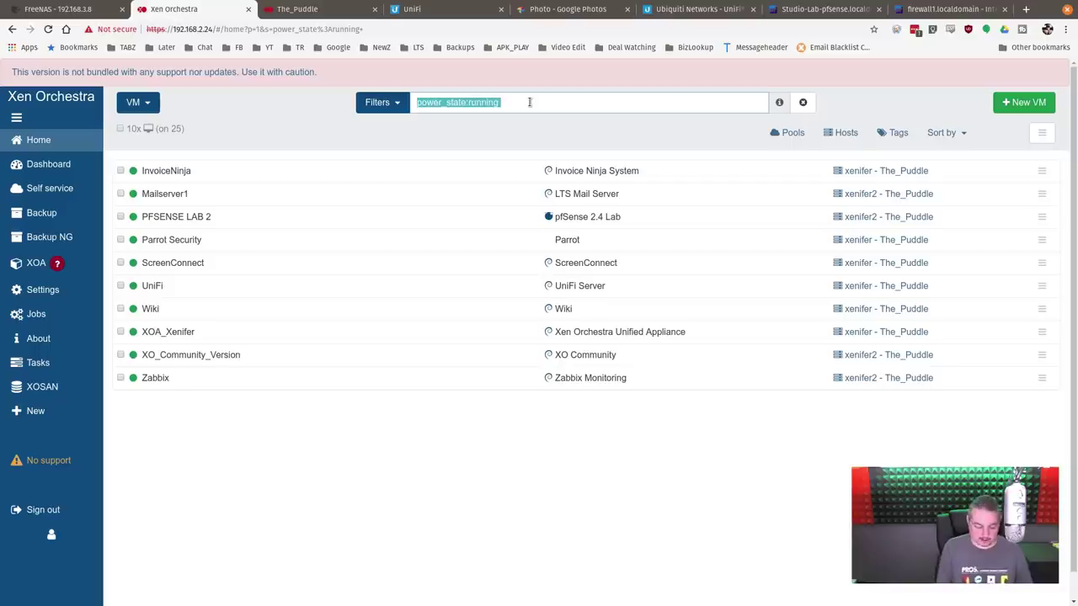
{"action": "left_click", "coordinate": [381, 102]}
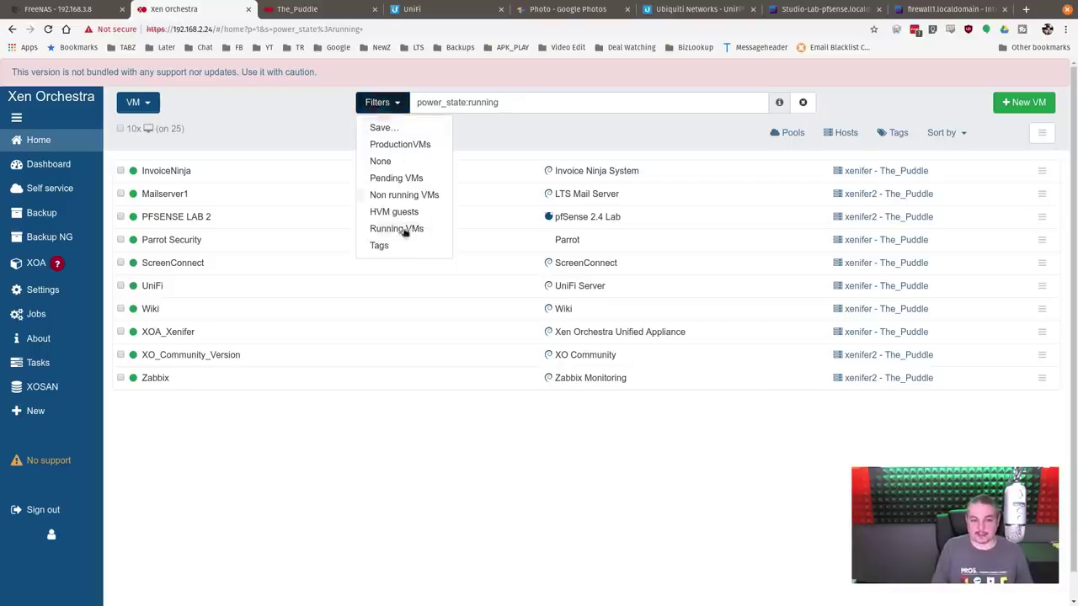
{"action": "left_click", "coordinate": [400, 144]}
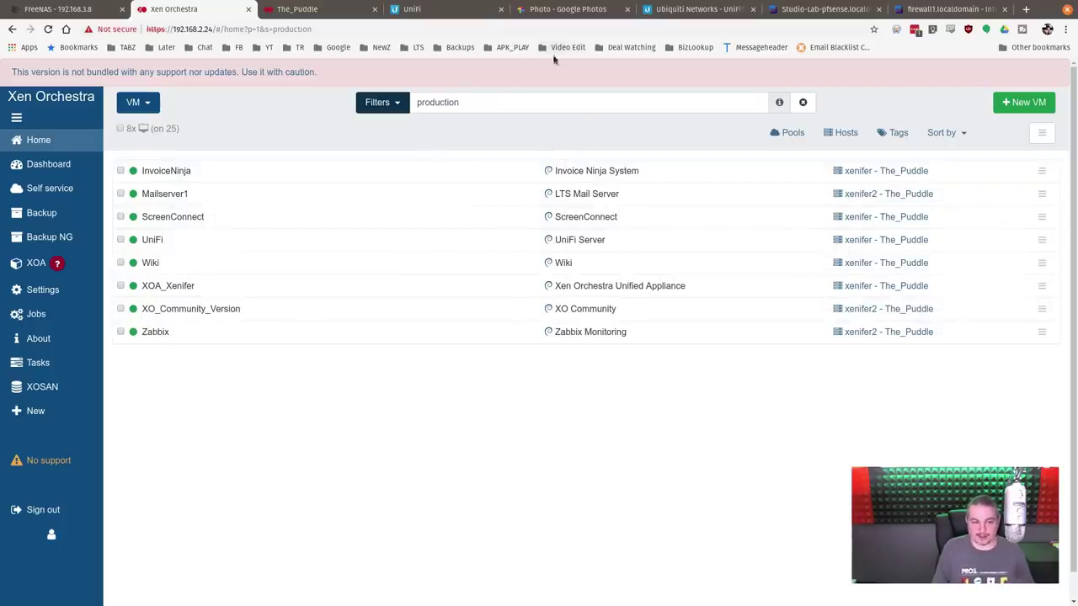
{"action": "left_click", "coordinate": [541, 106]}
{"action": "key", "text": "ctrl+a"}
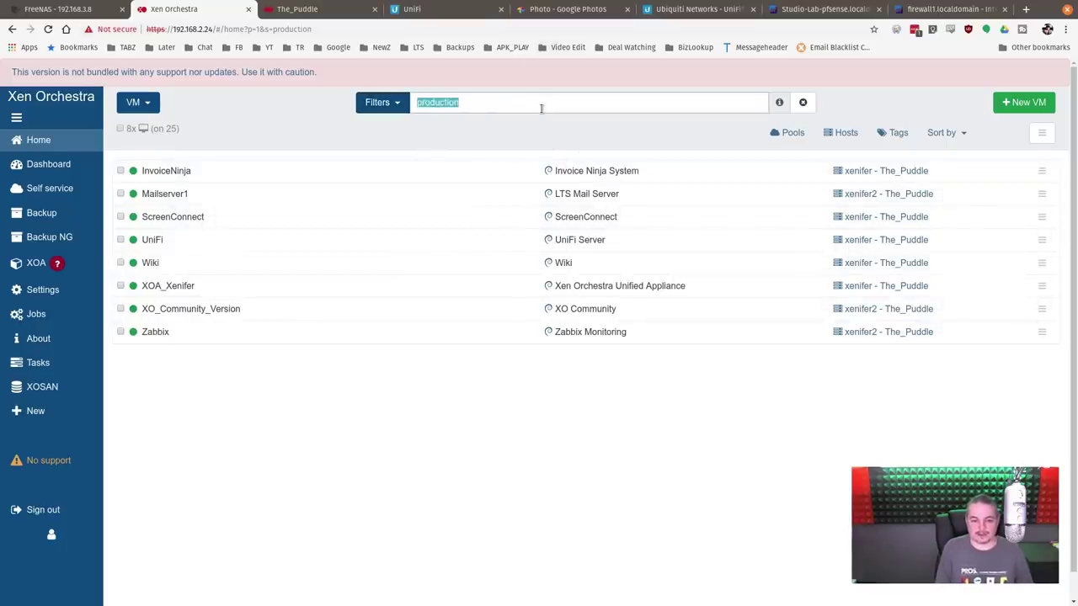
Step: Add the tag 'test' to the InvoiceNinja VM
{"action": "left_click", "coordinate": [231, 171]}
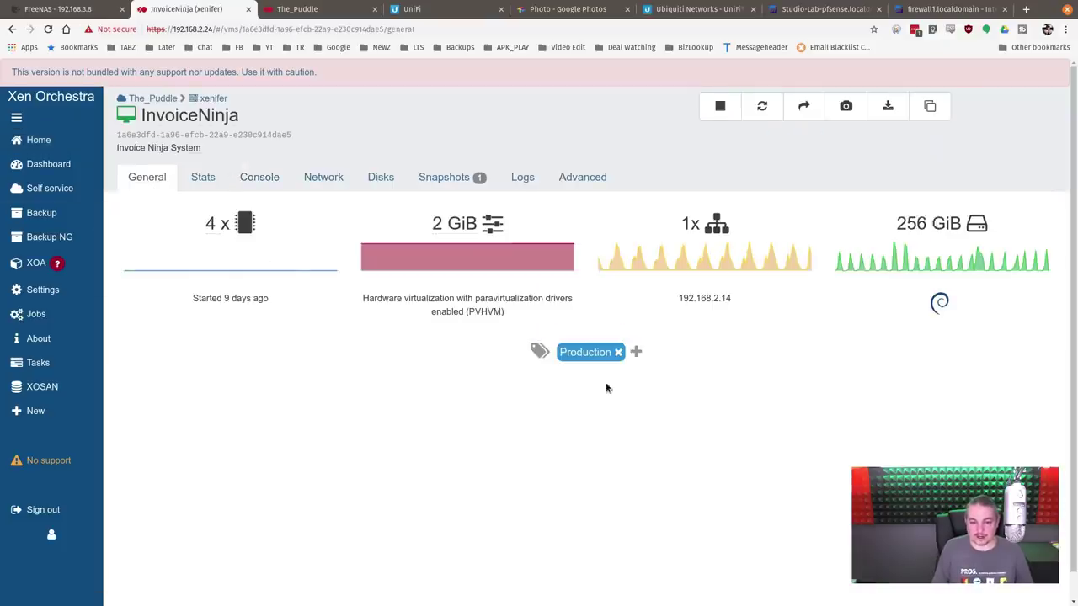
{"action": "left_click", "coordinate": [637, 352]}
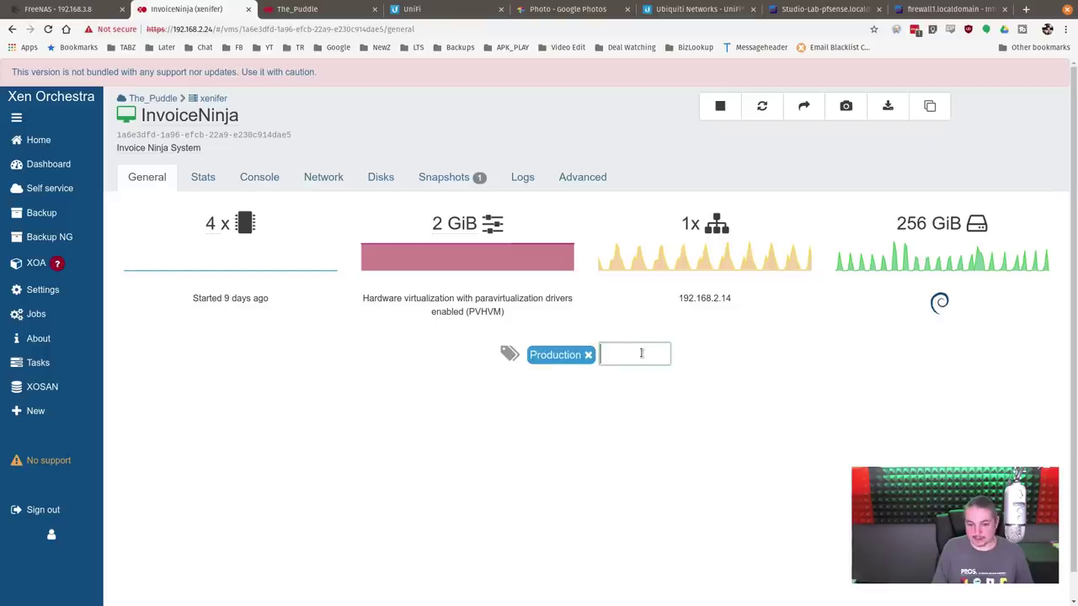
{"action": "type", "text": "test"}
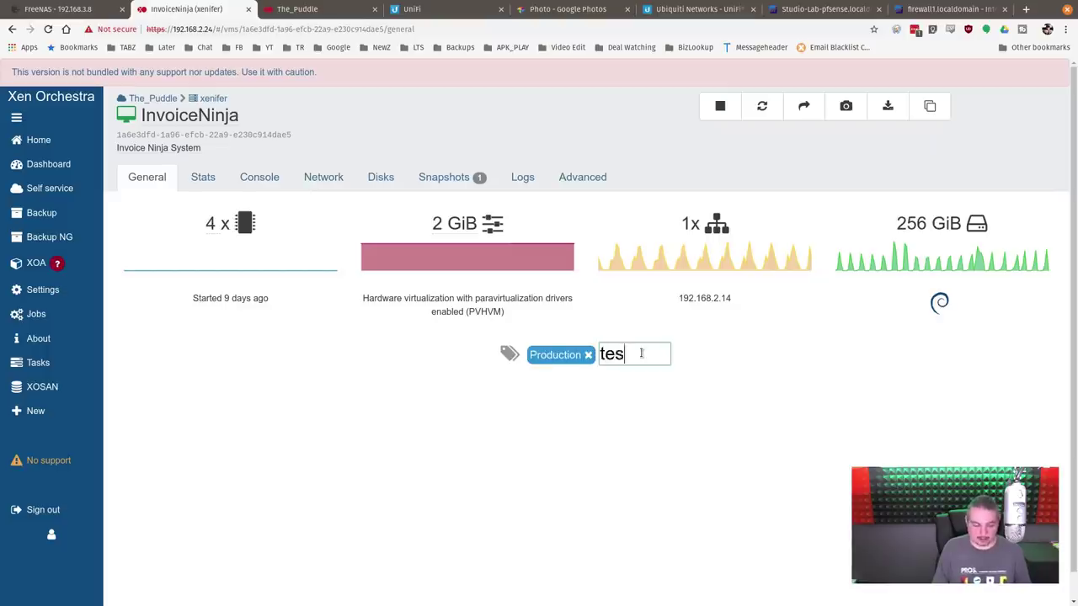
{"action": "key", "text": "Return"}
{"action": "left_click", "coordinate": [633, 513]}
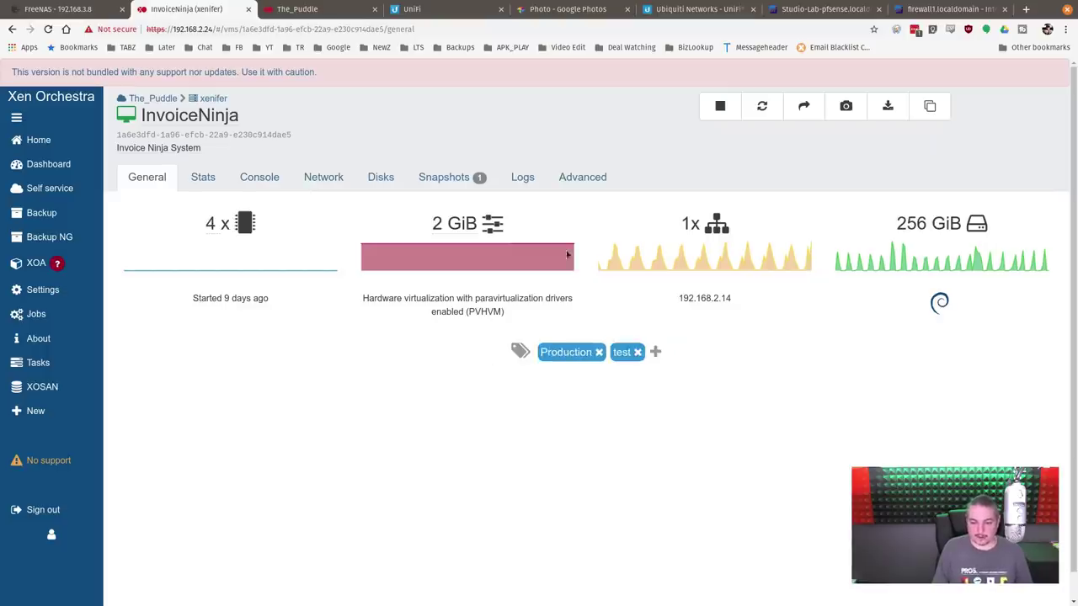
Step: Search the VM list for 'test' and remove the test tag from InvoiceNinja
{"action": "mouse_move", "coordinate": [38, 139]}
{"action": "left_click", "coordinate": [135, 140]}
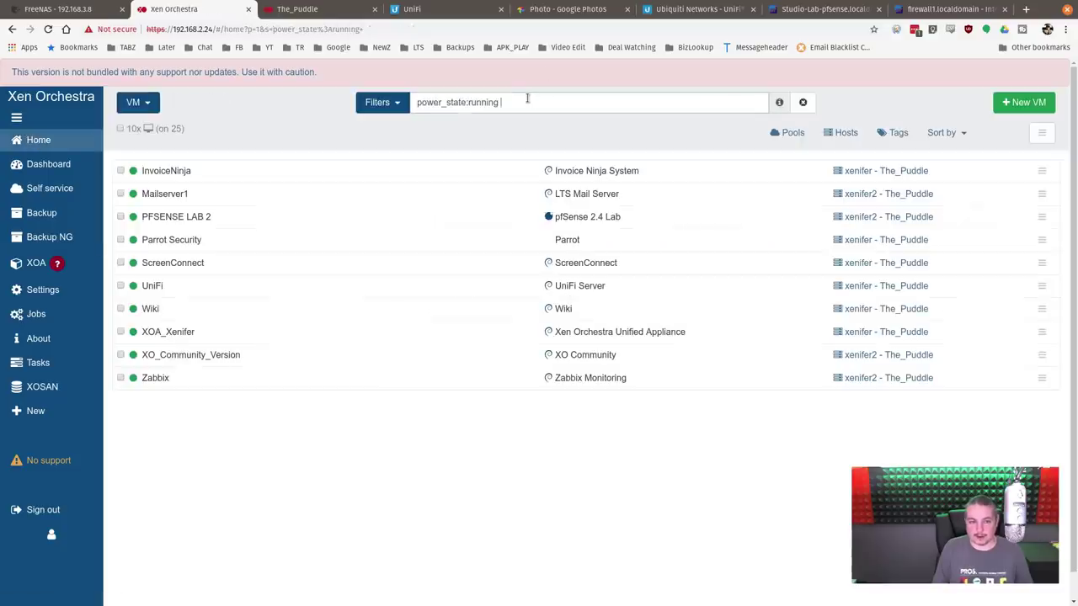
{"action": "triple_click", "coordinate": [527, 101]}
{"action": "type", "text": "test"}
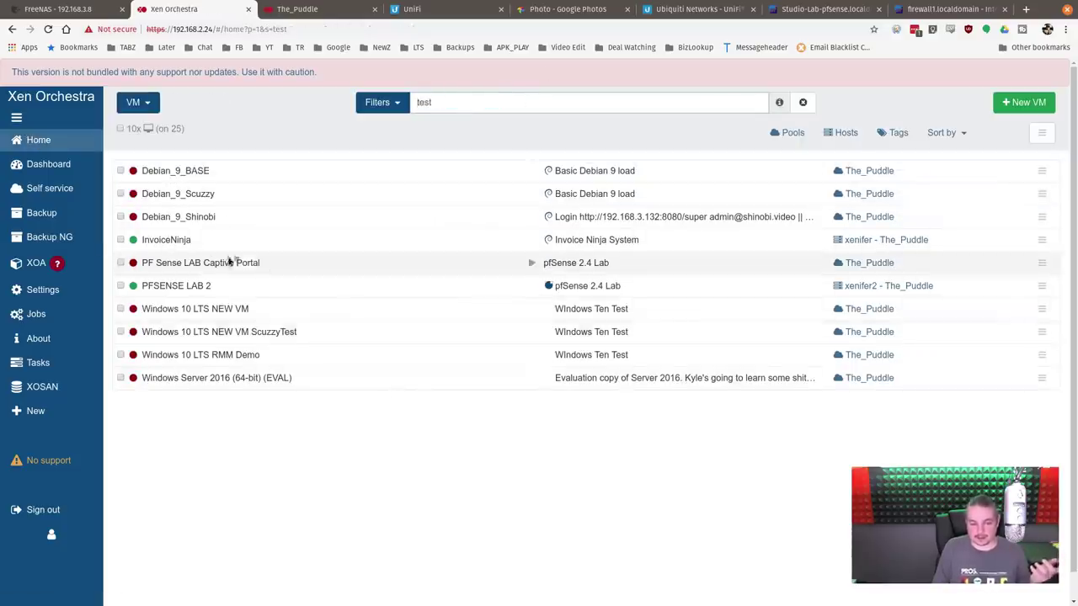
{"action": "left_click", "coordinate": [191, 241]}
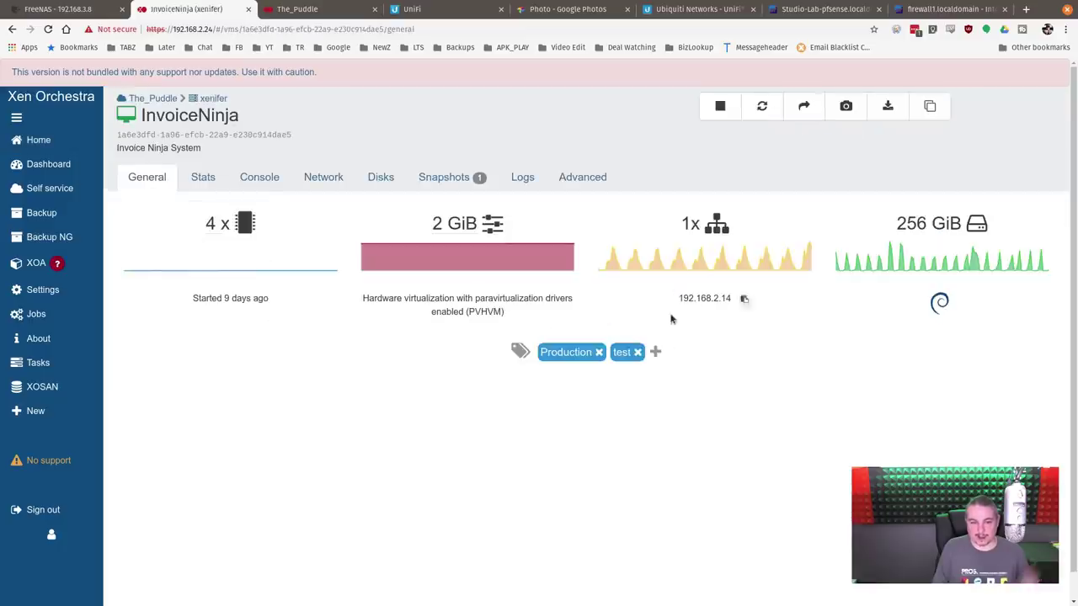
{"action": "left_click", "coordinate": [637, 353]}
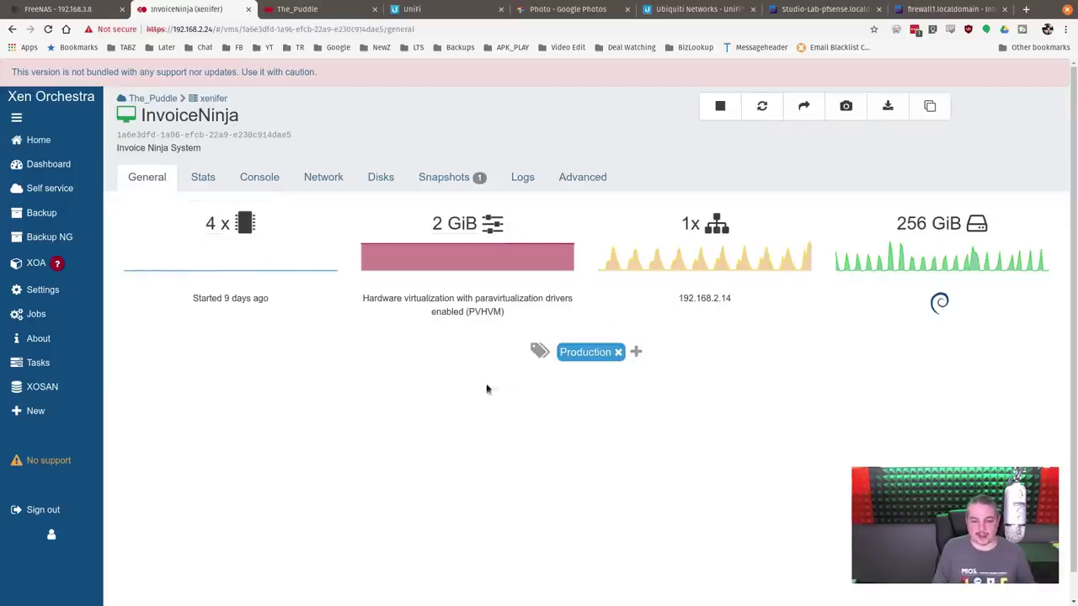
{"action": "mouse_move", "coordinate": [834, 312]}
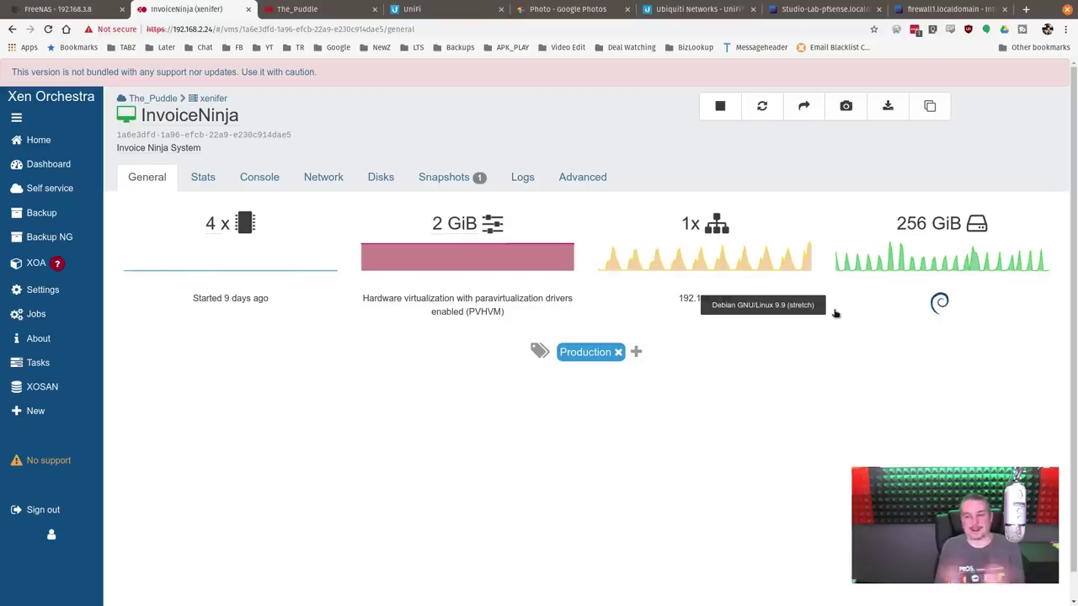
Step: Filter the VM list by 'lab'
{"action": "left_click", "coordinate": [38, 140]}
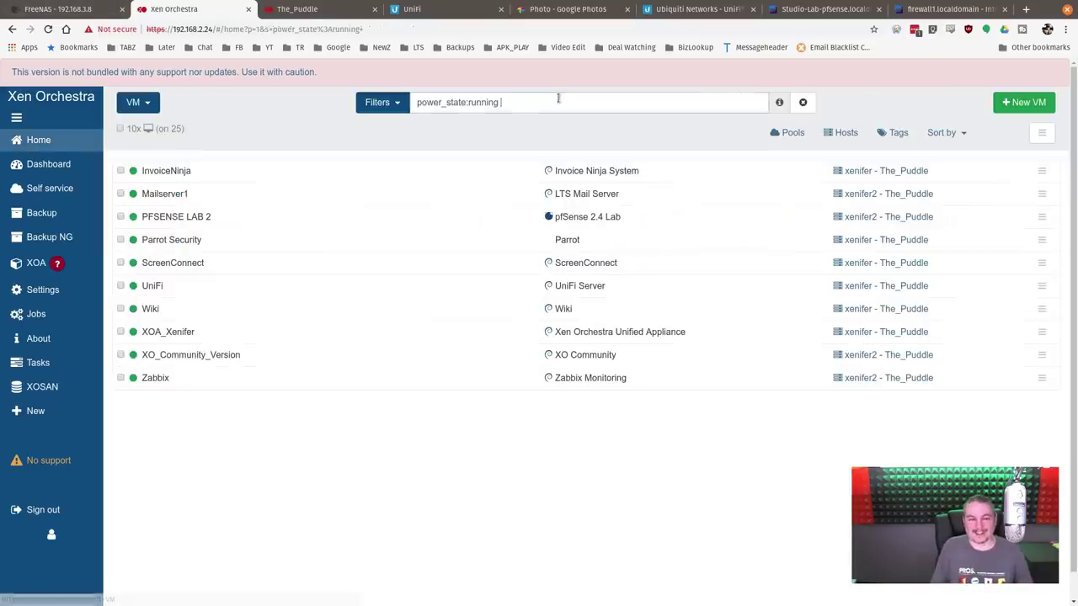
{"action": "triple_click", "coordinate": [558, 99]}
{"action": "type", "text": "lab"}
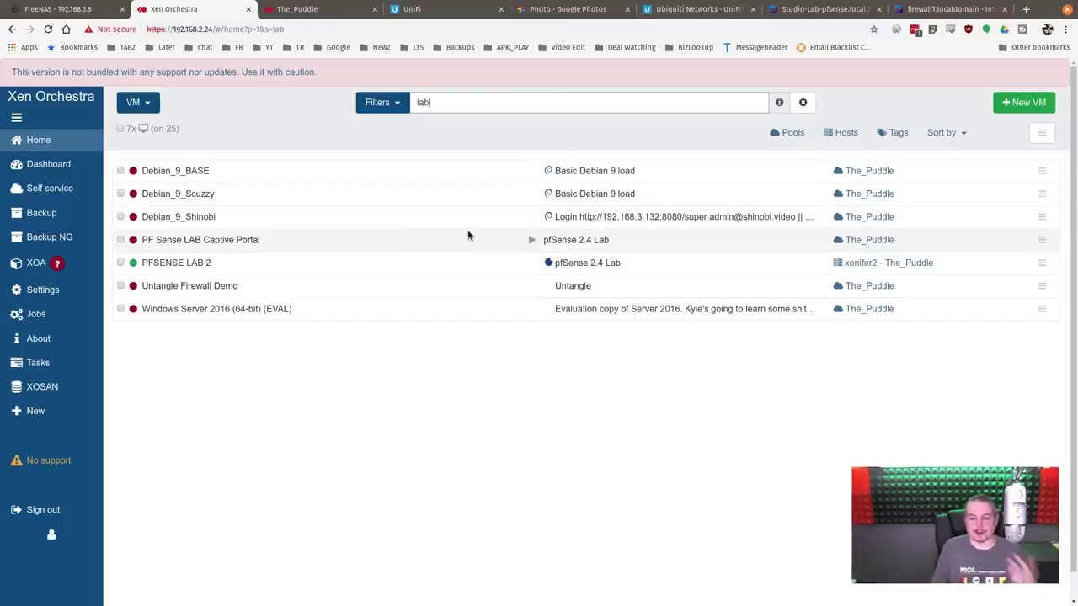
Step: Choose halt system in PFSENSE LAB 2's console and confirm with 'y'
{"action": "left_click", "coordinate": [253, 268]}
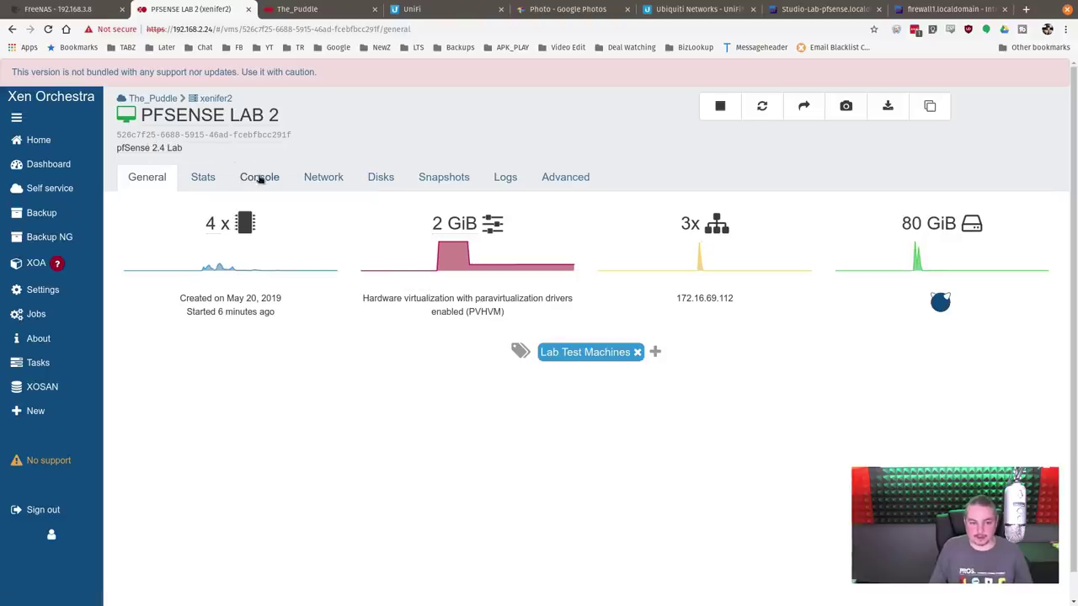
{"action": "left_click", "coordinate": [259, 178]}
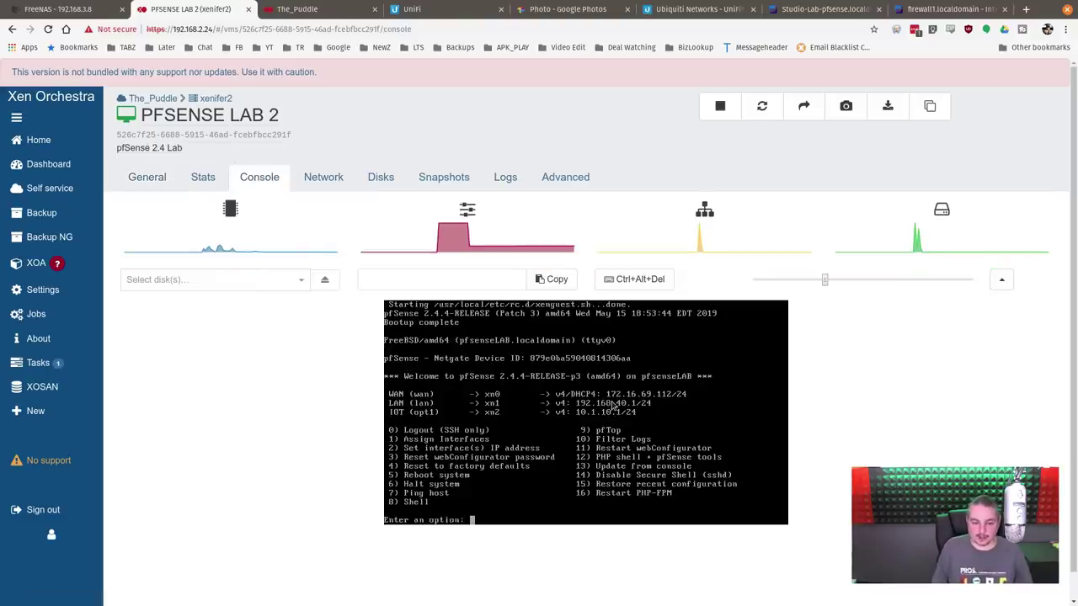
{"action": "key", "text": "Right"}
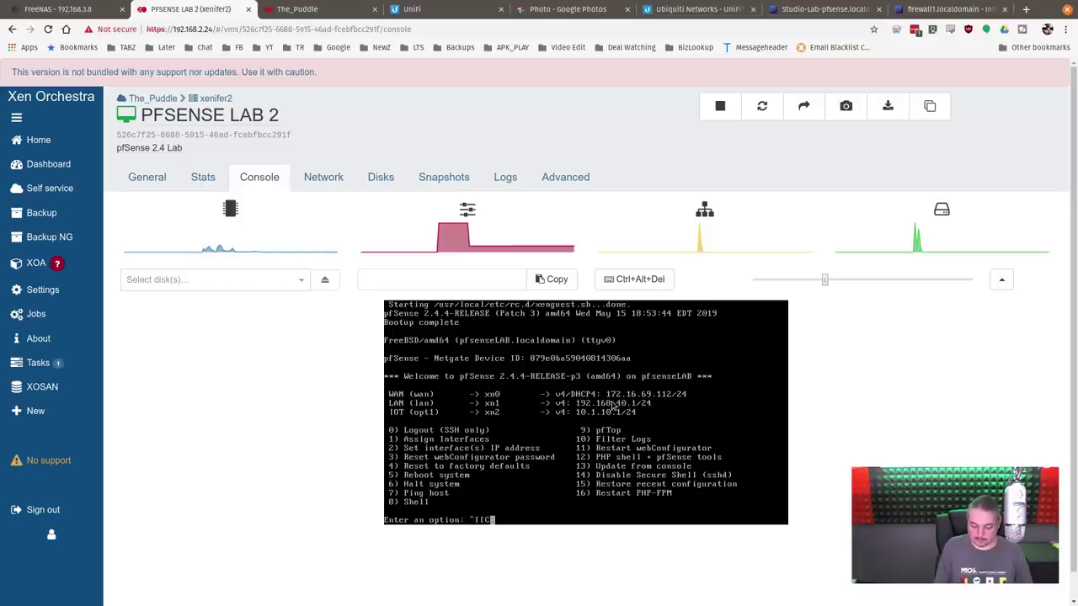
{"action": "key", "text": "Return"}
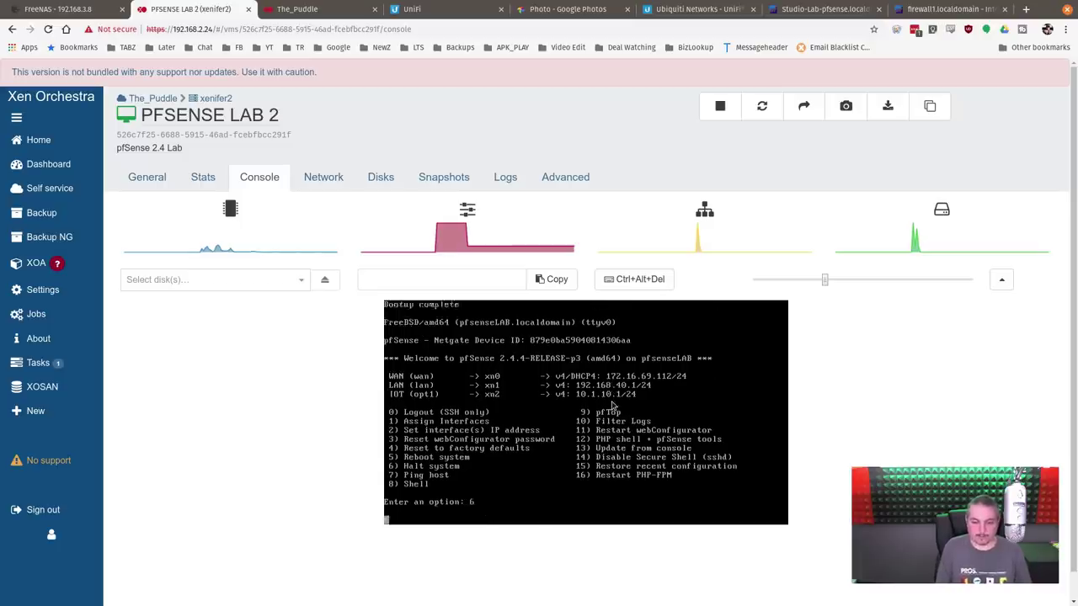
{"action": "type", "text": "y"}
{"action": "key", "text": "Return"}
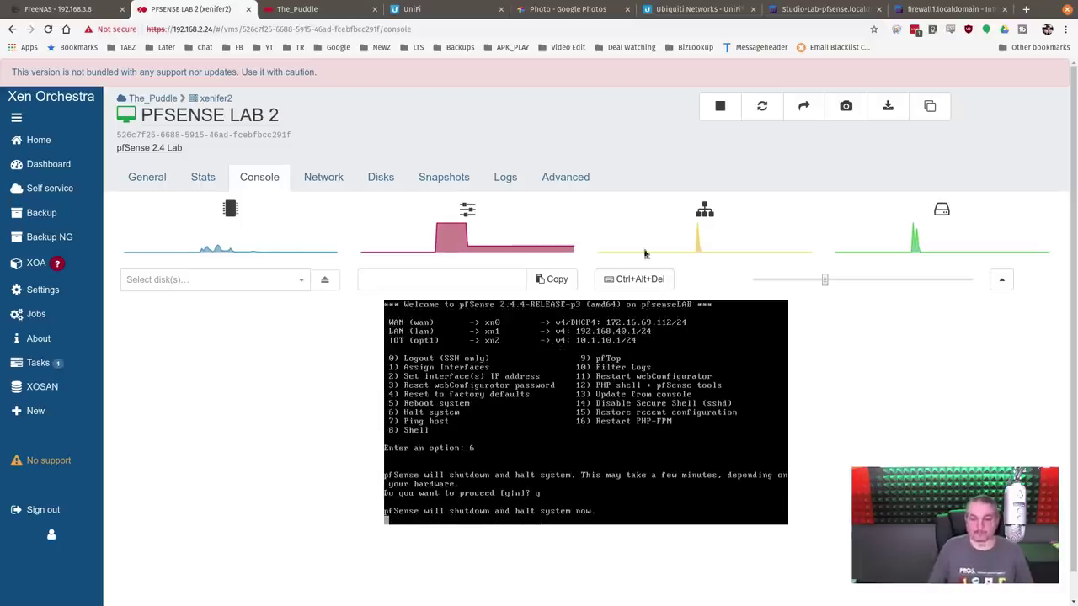
Step: Back on the VM list, replace the power_state:running filter with 'al'
{"action": "left_click", "coordinate": [38, 140]}
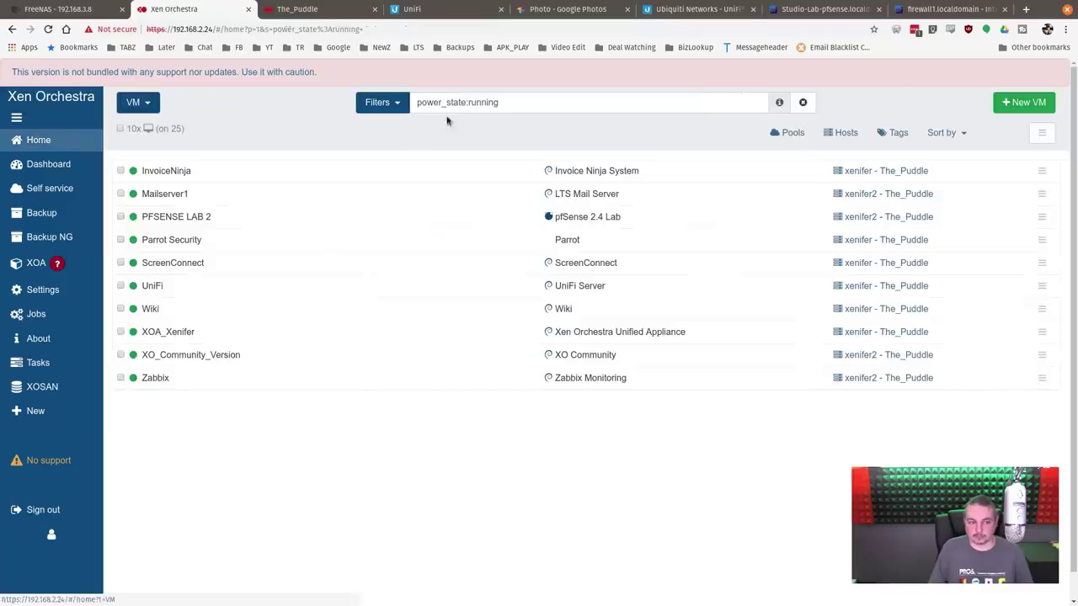
{"action": "left_click", "coordinate": [383, 104]}
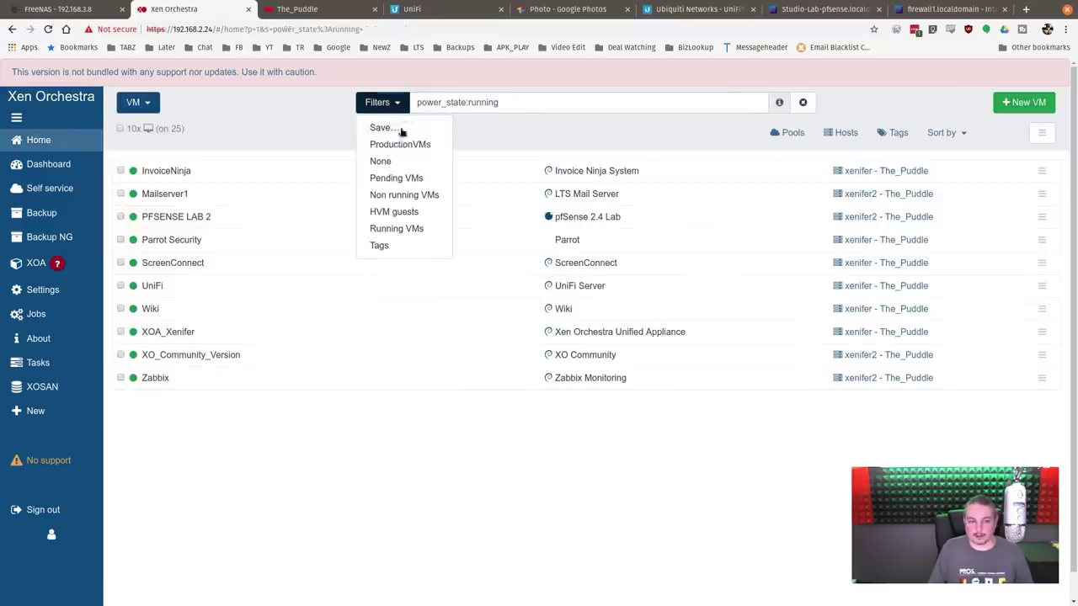
{"action": "left_click", "coordinate": [537, 105]}
{"action": "triple_click", "coordinate": [536, 105]}
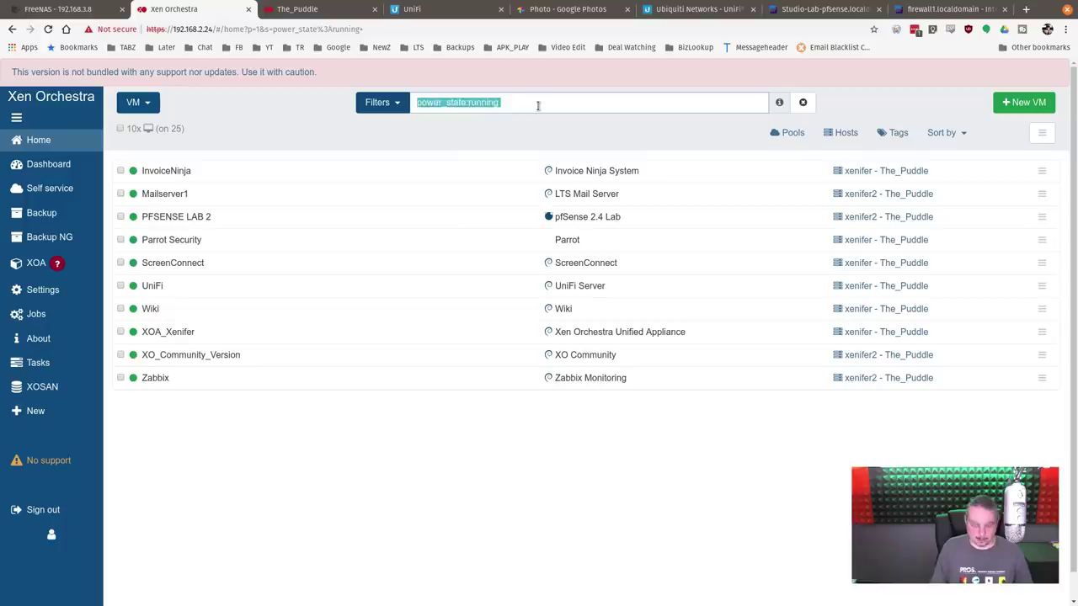
{"action": "type", "text": "al"}
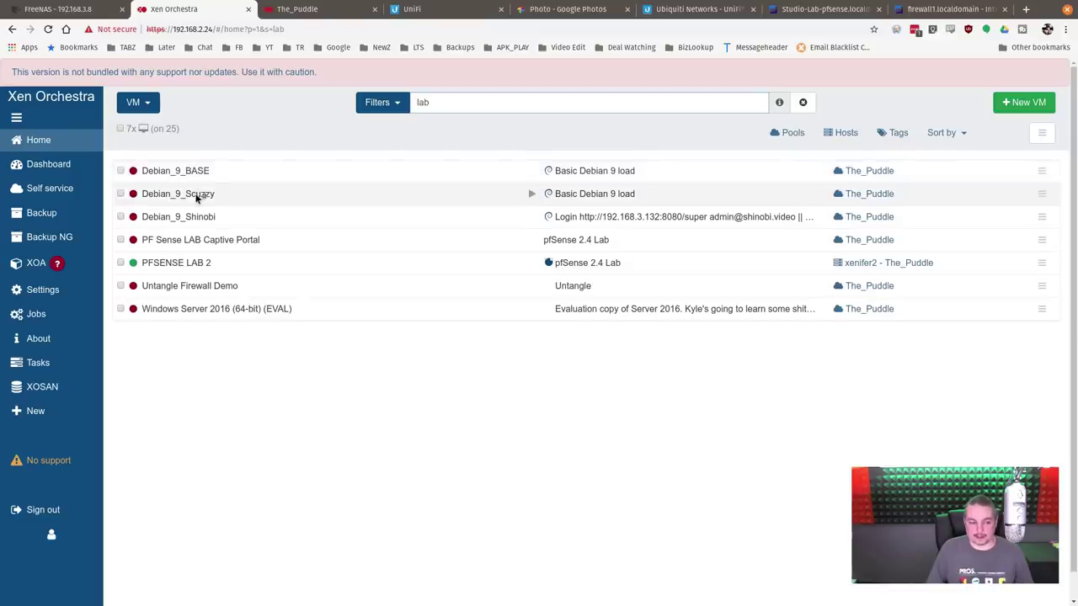
Step: Check Debian_9_Scuzzy's disk storage on its Disks tab, then return to the VM list
{"action": "left_click", "coordinate": [196, 195]}
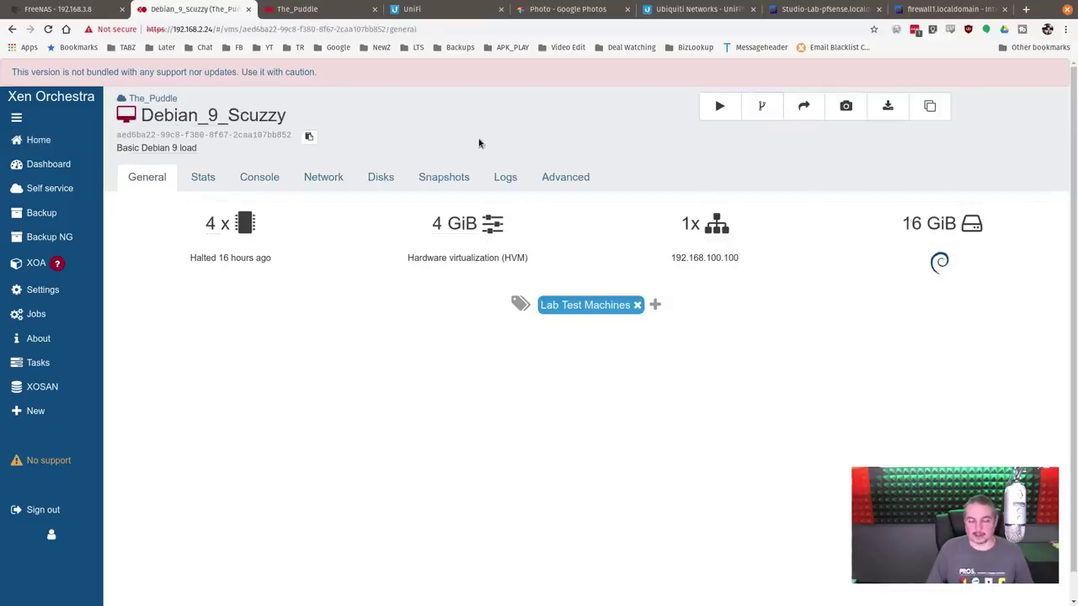
{"action": "left_click", "coordinate": [399, 177]}
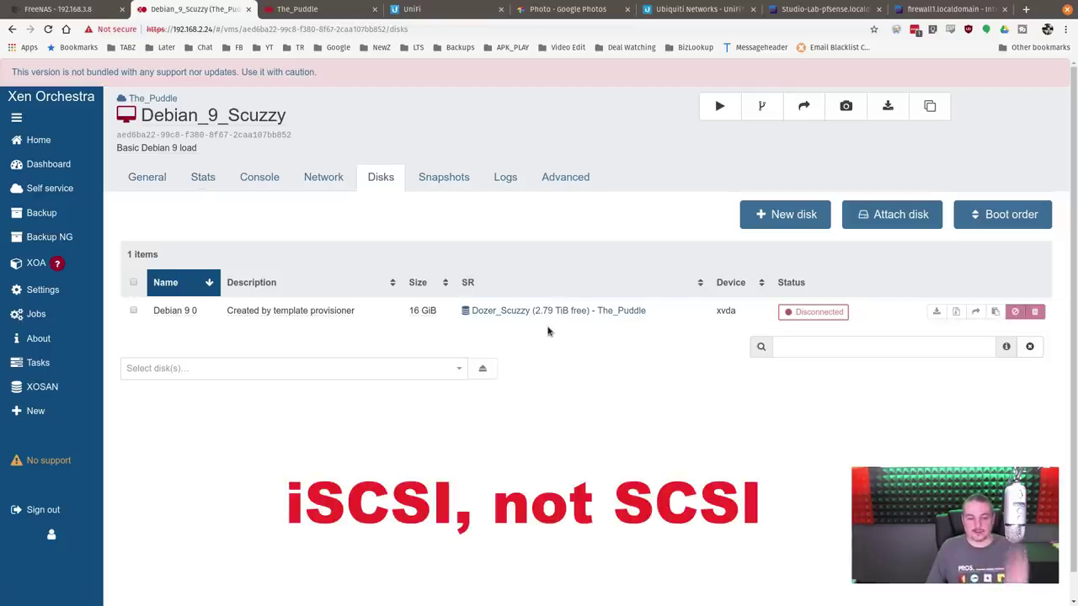
{"action": "left_click", "coordinate": [162, 178]}
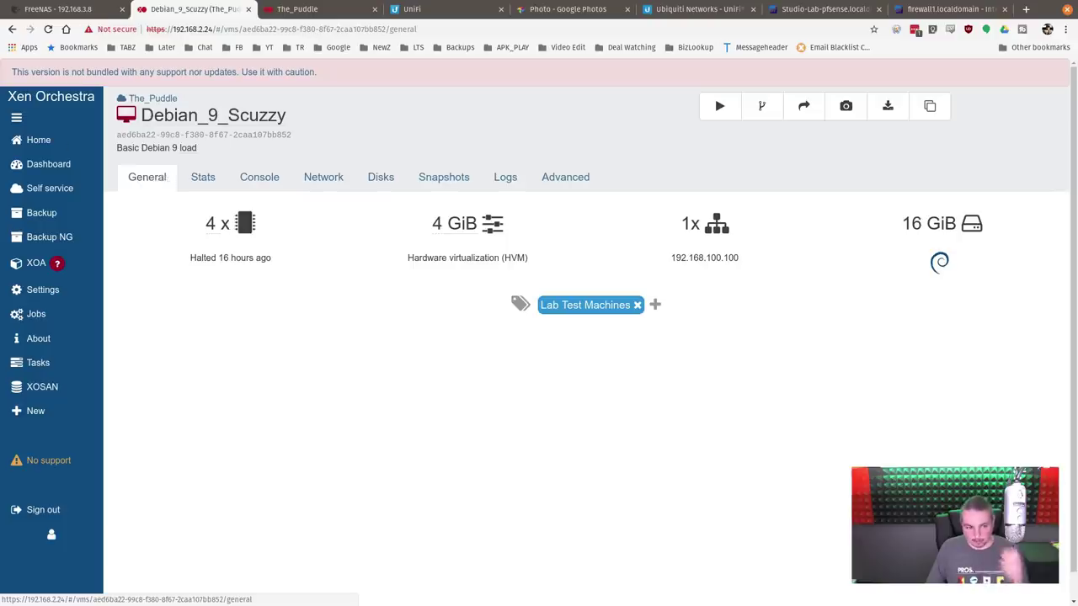
{"action": "mouse_move", "coordinate": [51, 140]}
{"action": "left_click", "coordinate": [139, 141]}
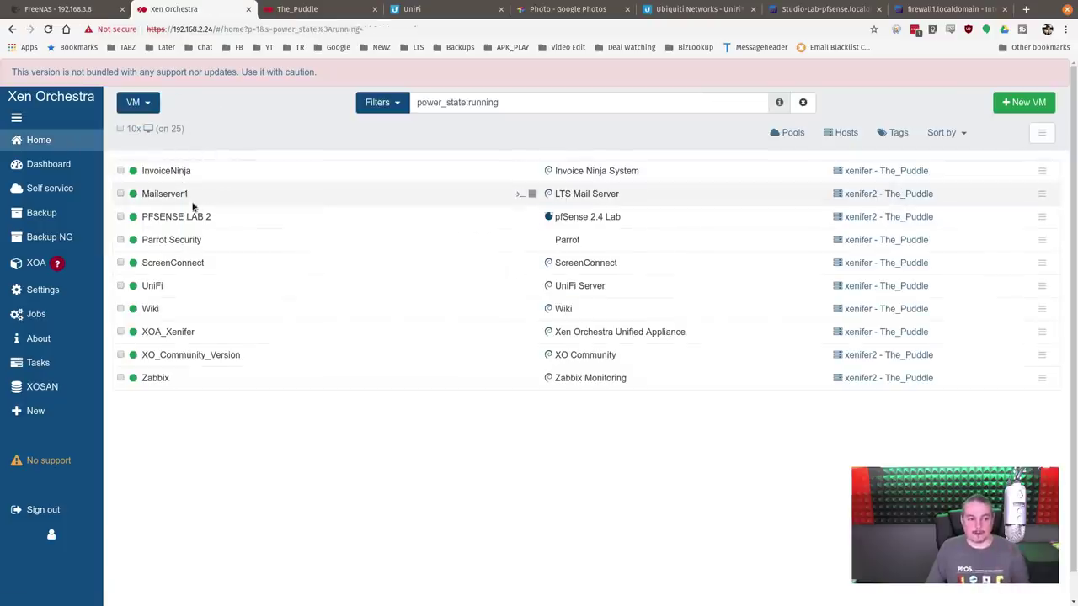
Step: Find PFSENSE LAB 2 with a 'lab' search, fast-clone it, and return to the VM list
{"action": "triple_click", "coordinate": [499, 102]}
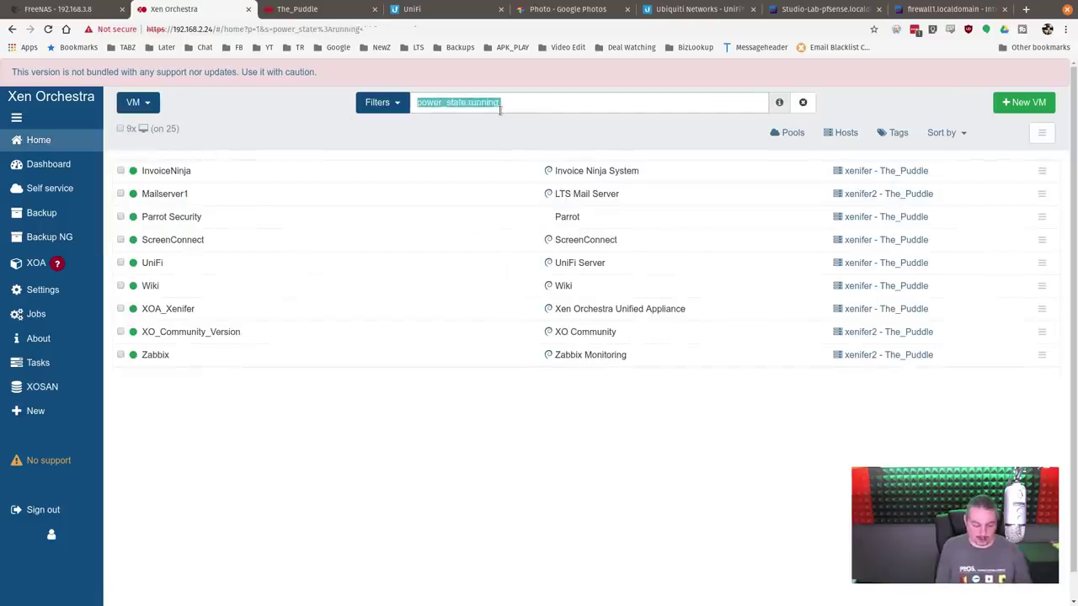
{"action": "type", "text": "lab"}
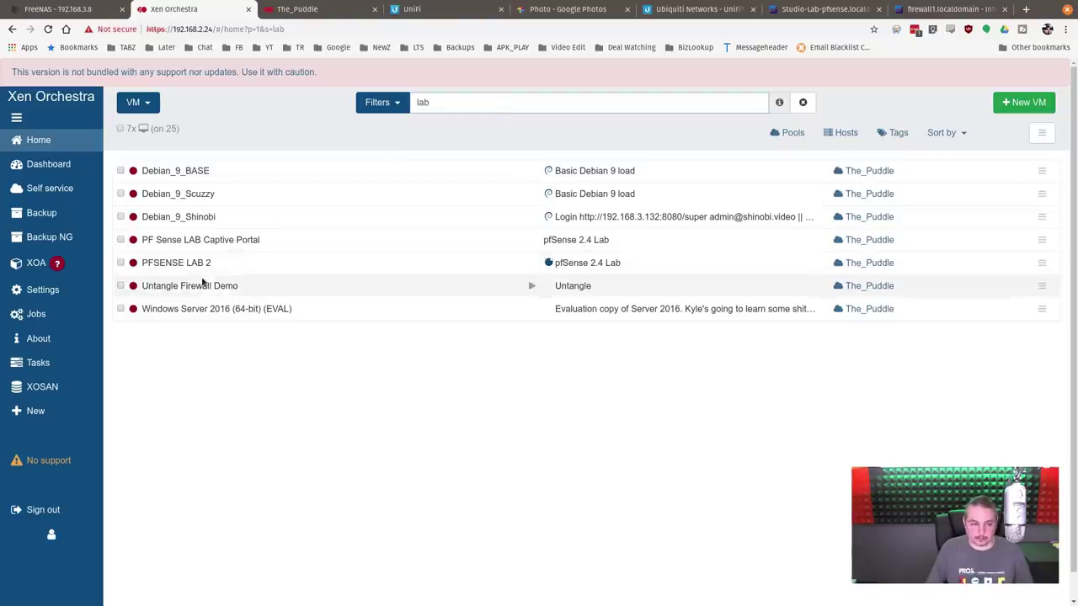
{"action": "left_click", "coordinate": [207, 264]}
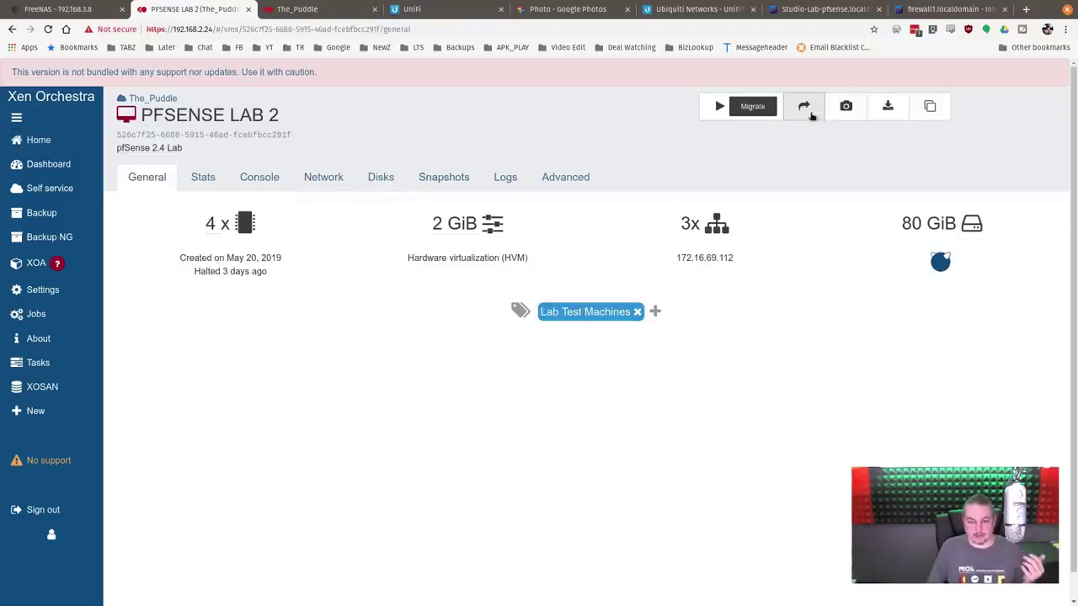
{"action": "left_click", "coordinate": [761, 111]}
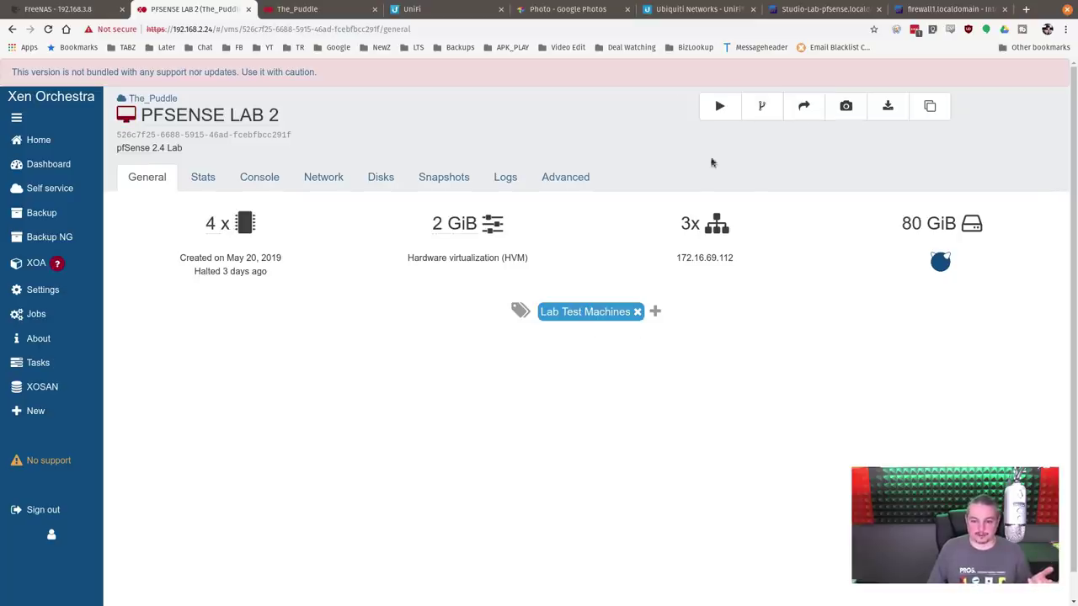
{"action": "left_click", "coordinate": [63, 144]}
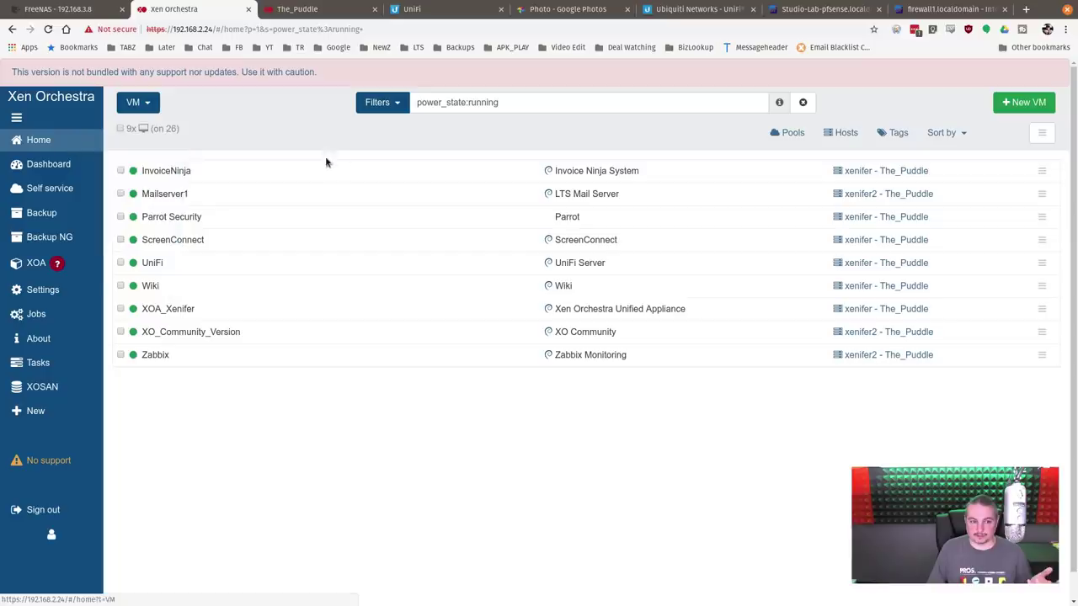
{"action": "left_click", "coordinate": [520, 109]}
Step: Open PFSENSE LAB 2_clone via a 'pf' search, start it, and check its network and console
{"action": "type", "text": "pf"}
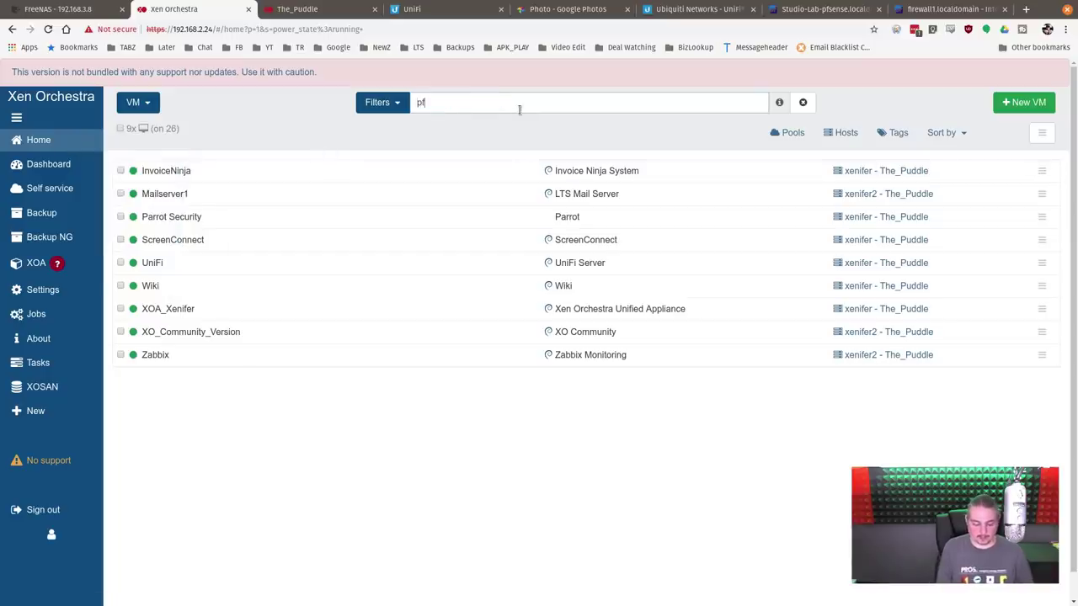
{"action": "left_click", "coordinate": [223, 217]}
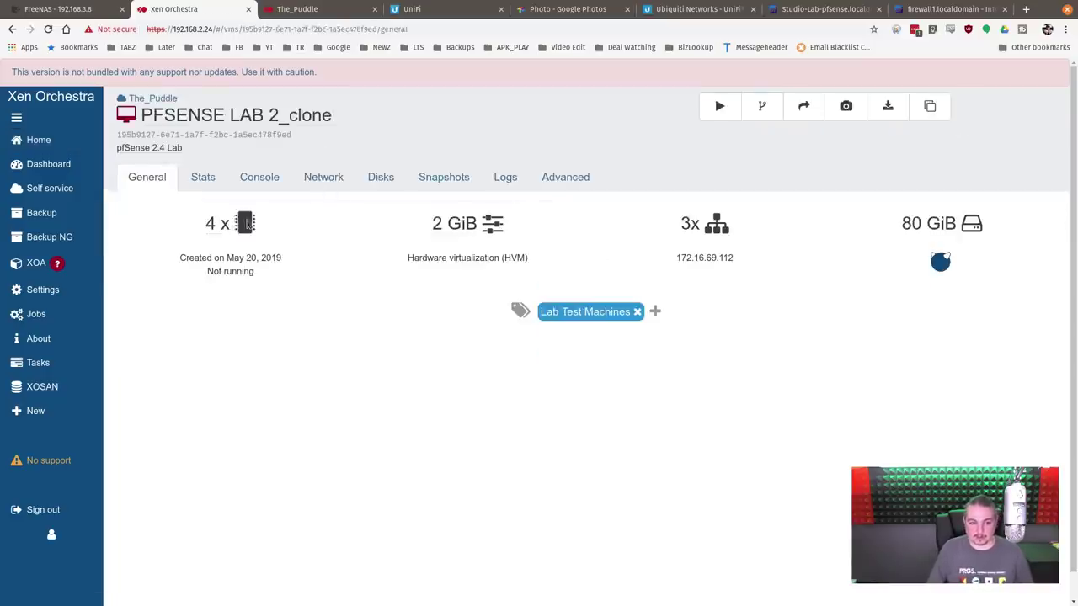
{"action": "left_click", "coordinate": [719, 106]}
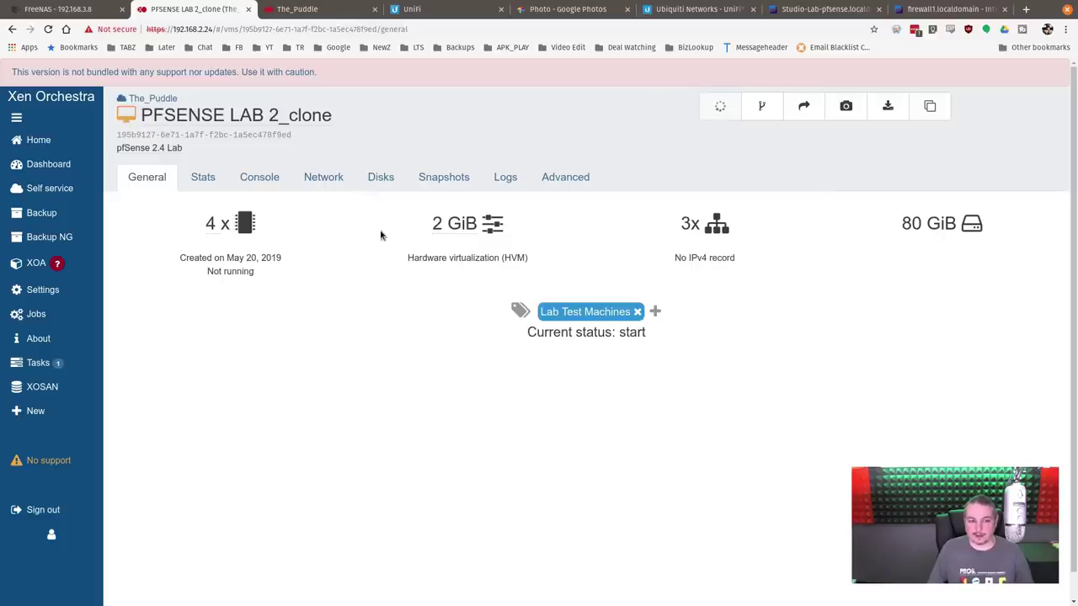
{"action": "left_click", "coordinate": [333, 177]}
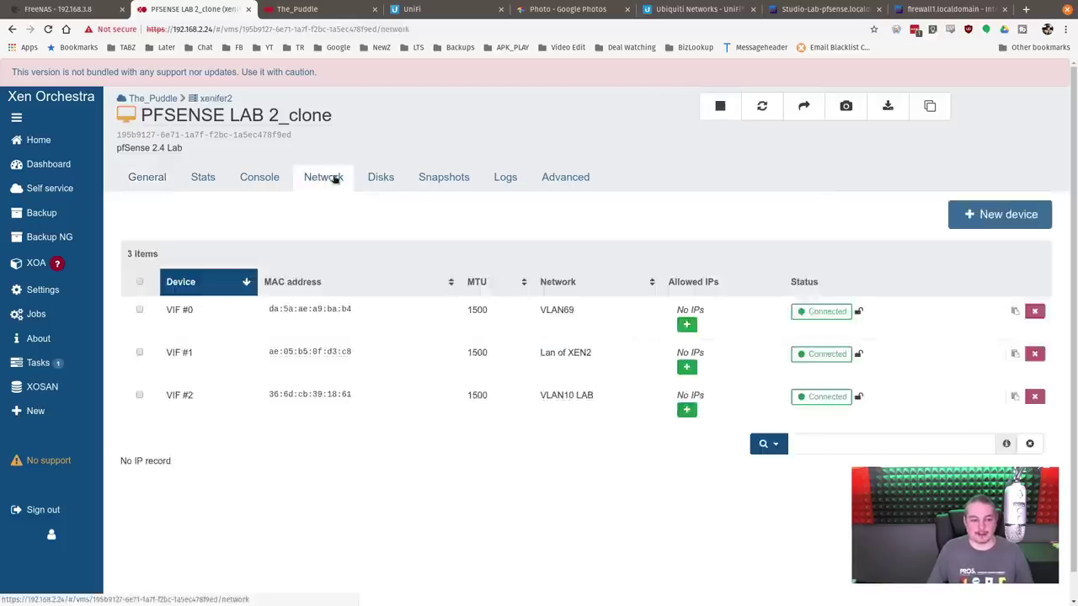
{"action": "left_click", "coordinate": [252, 176]}
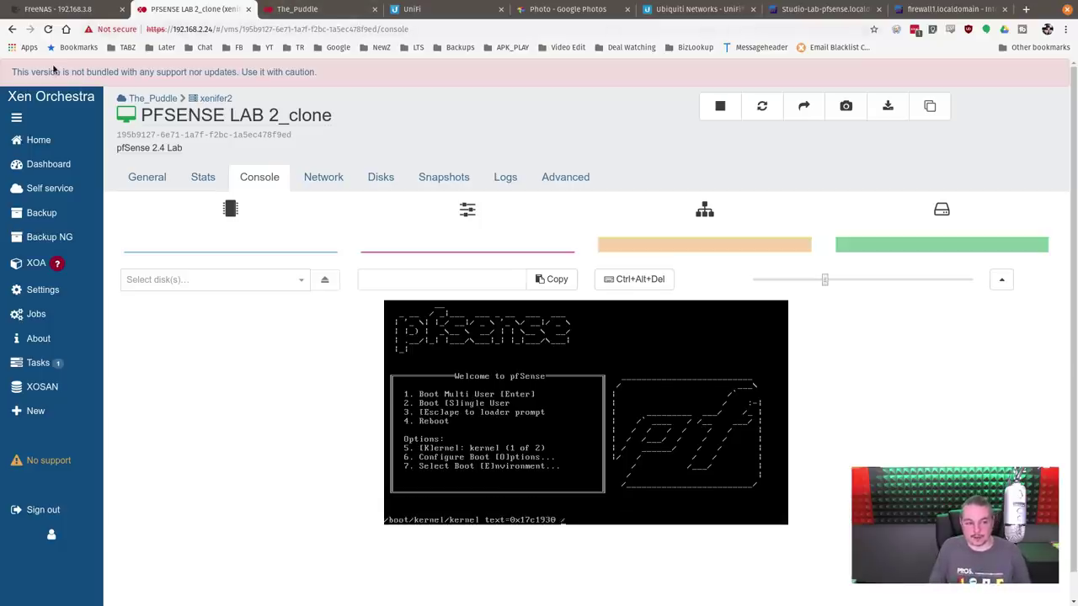
{"action": "triple_click", "coordinate": [211, 81]}
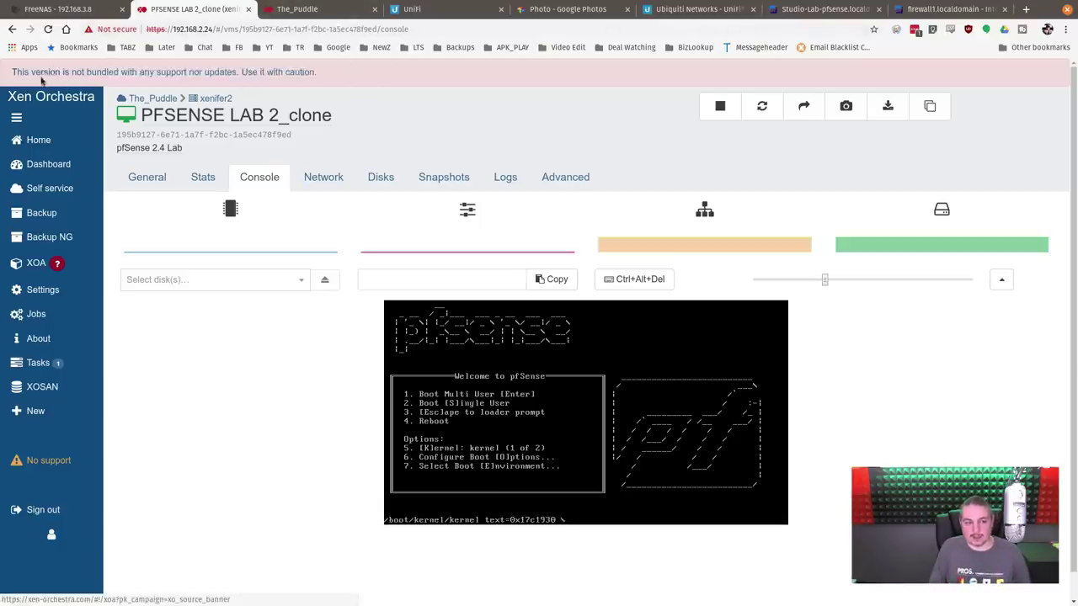
{"action": "left_click", "coordinate": [444, 93]}
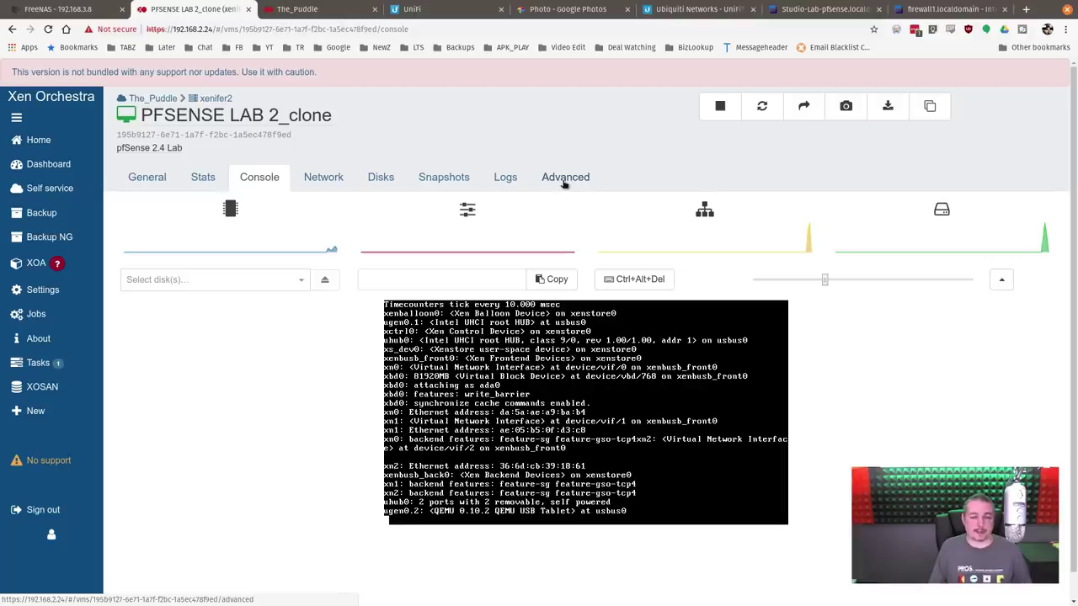
Step: Force-shut down PFSENSE LAB 2_clone and remove it from the Advanced tab
{"action": "left_click", "coordinate": [564, 181]}
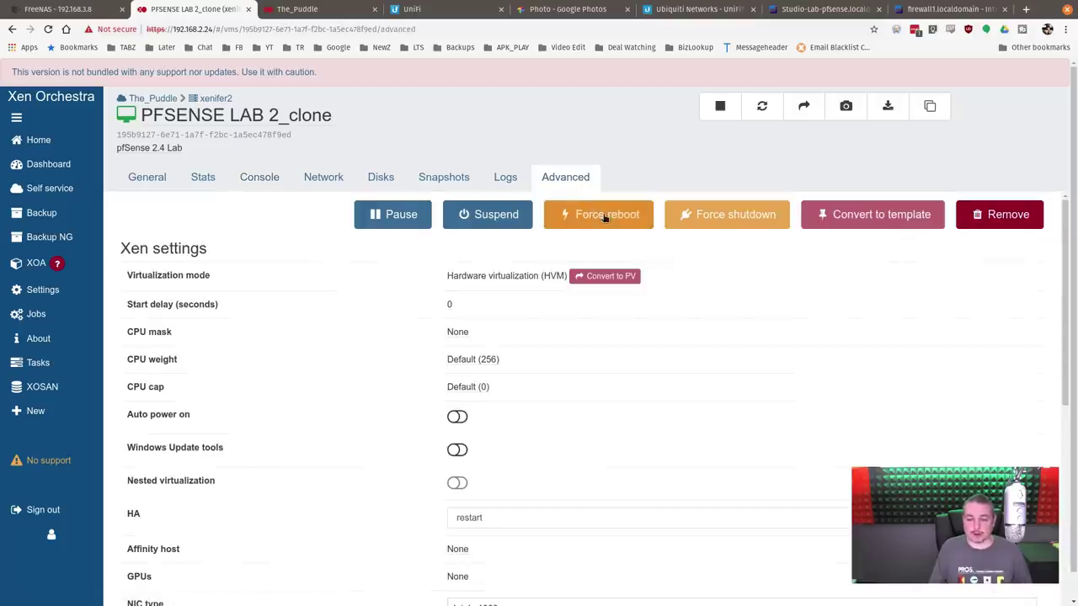
{"action": "left_click", "coordinate": [724, 214]}
{"action": "left_click", "coordinate": [631, 164]}
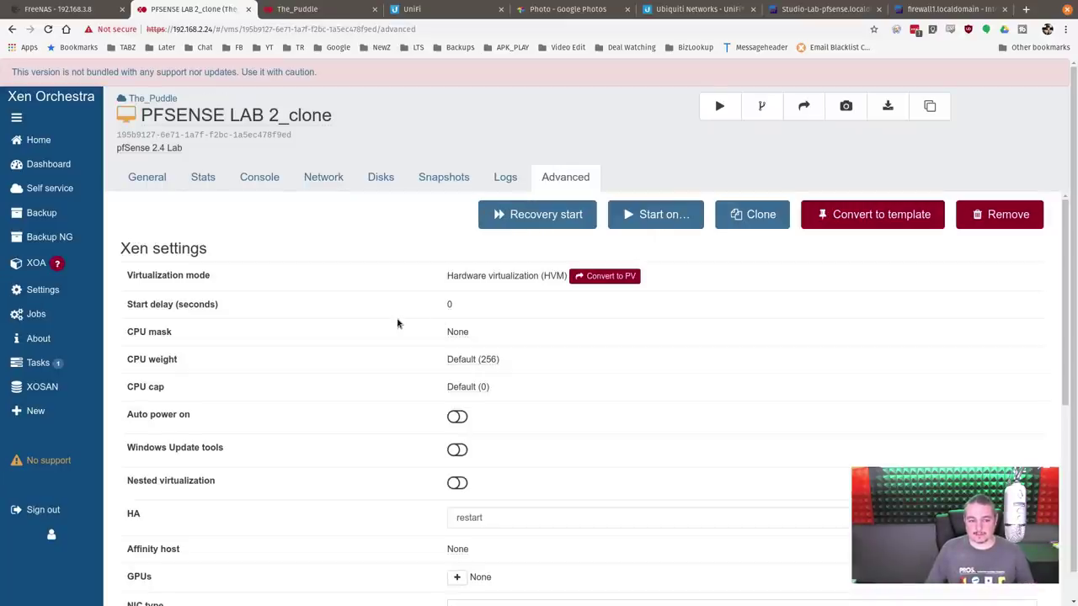
{"action": "left_click", "coordinate": [977, 215]}
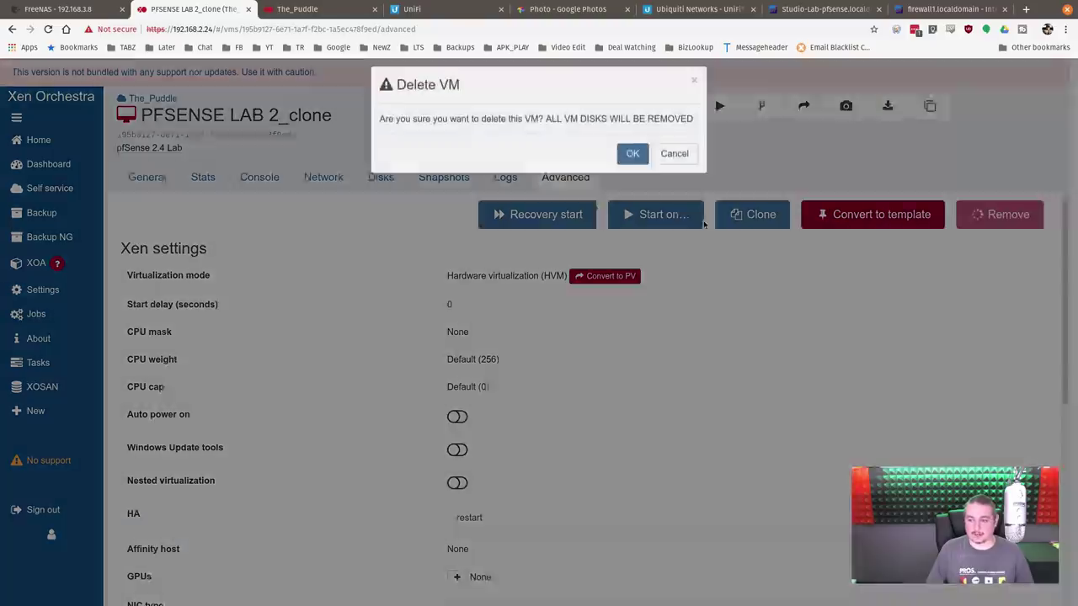
{"action": "left_click", "coordinate": [637, 156]}
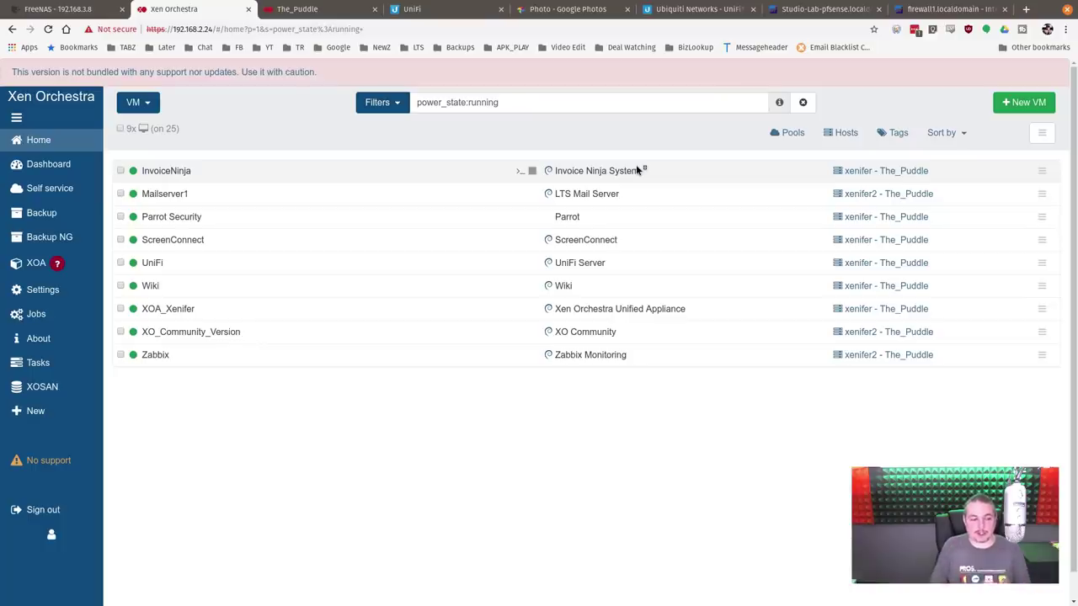
Step: Find Debian_9_BASE with a 'deb' search, open it and start it
{"action": "triple_click", "coordinate": [528, 102]}
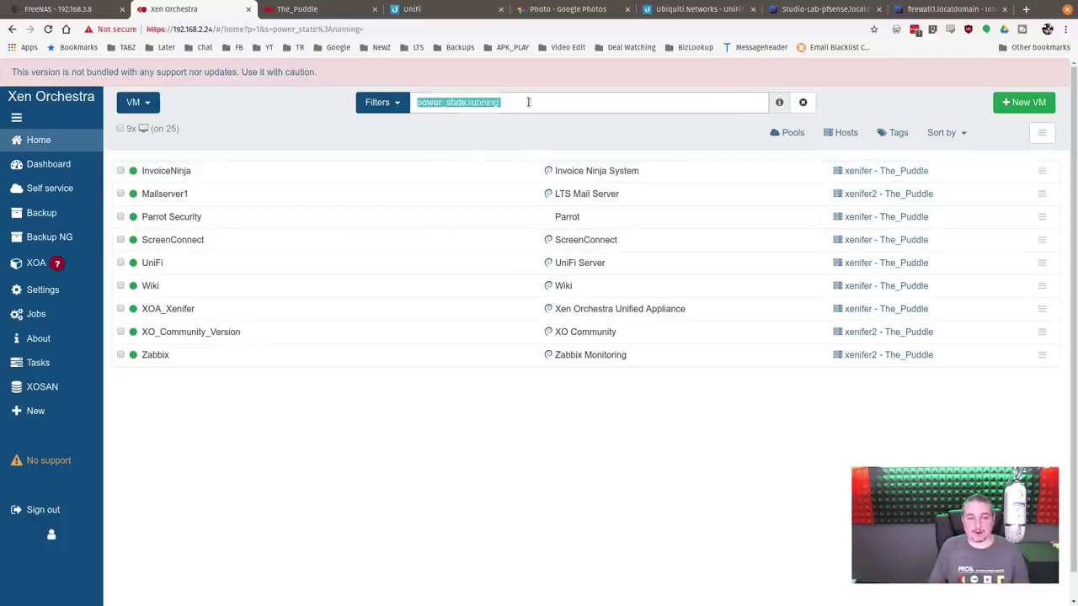
{"action": "type", "text": "deb"}
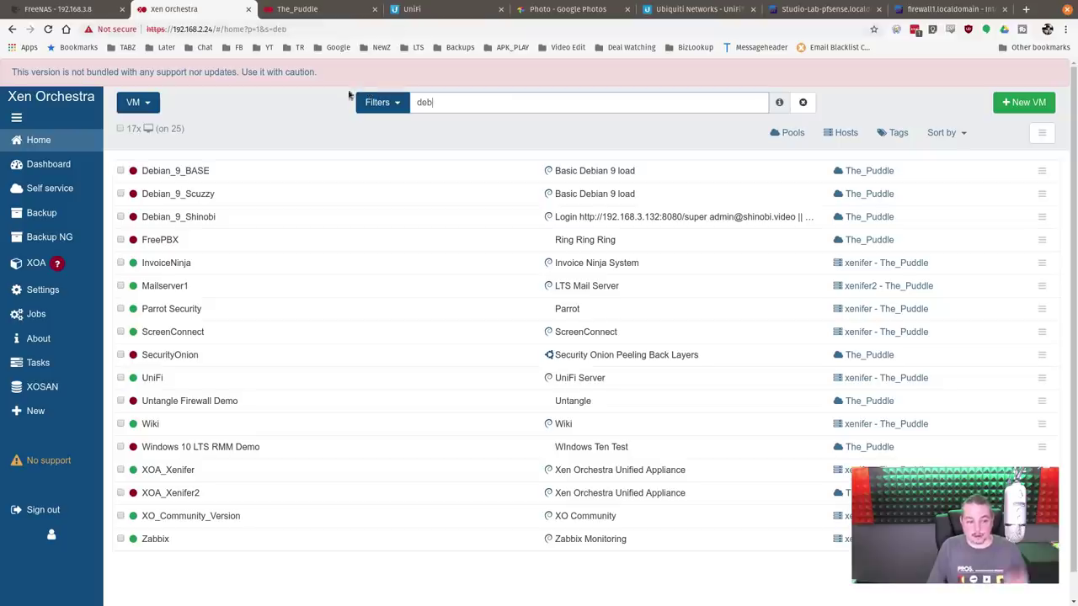
{"action": "left_click", "coordinate": [258, 173]}
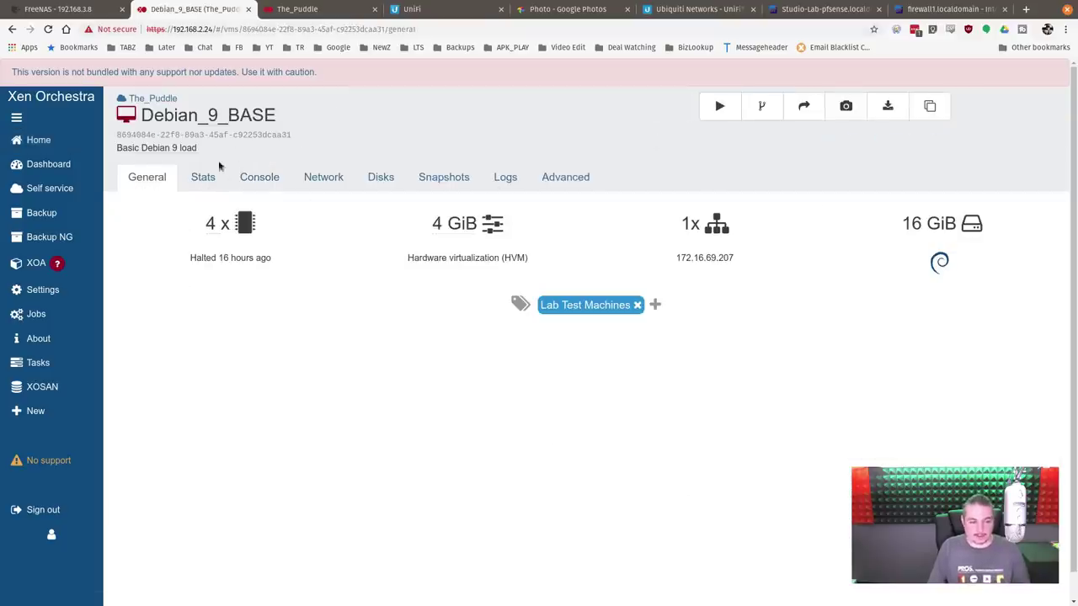
{"action": "left_click", "coordinate": [718, 107]}
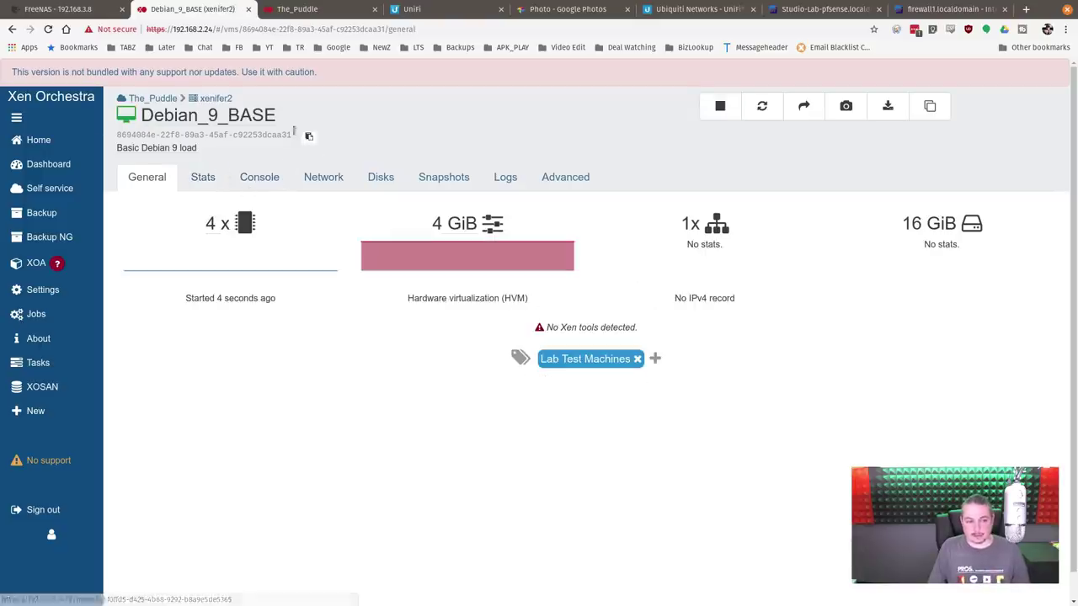
Step: Check Debian_9_BASE's disks and storage list, then switch Home back to VMs and reopen Debian_9_BASE
{"action": "left_click", "coordinate": [380, 177]}
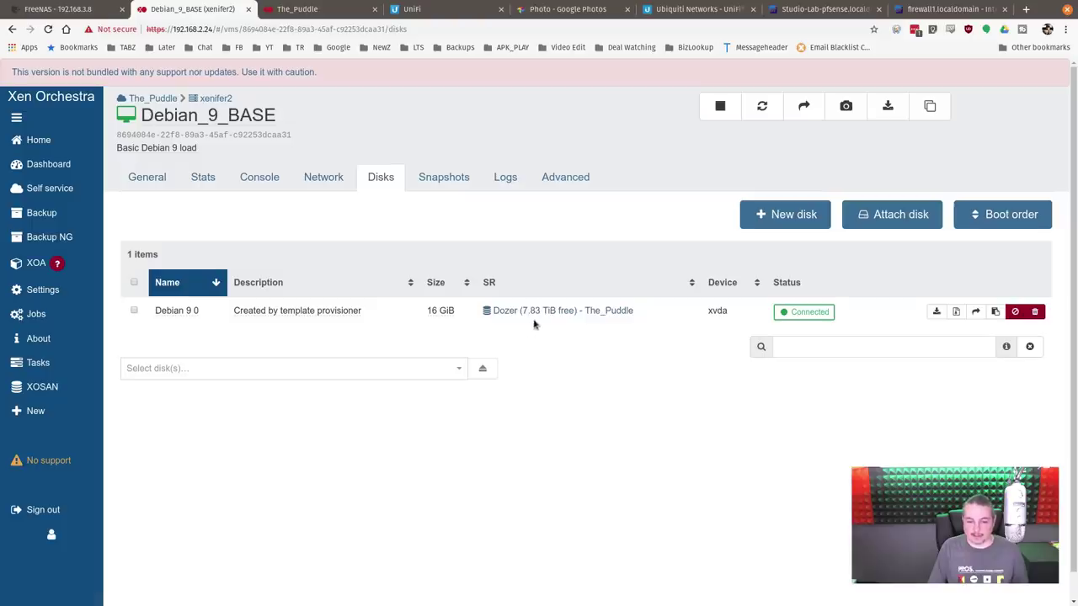
{"action": "mouse_move", "coordinate": [88, 140]}
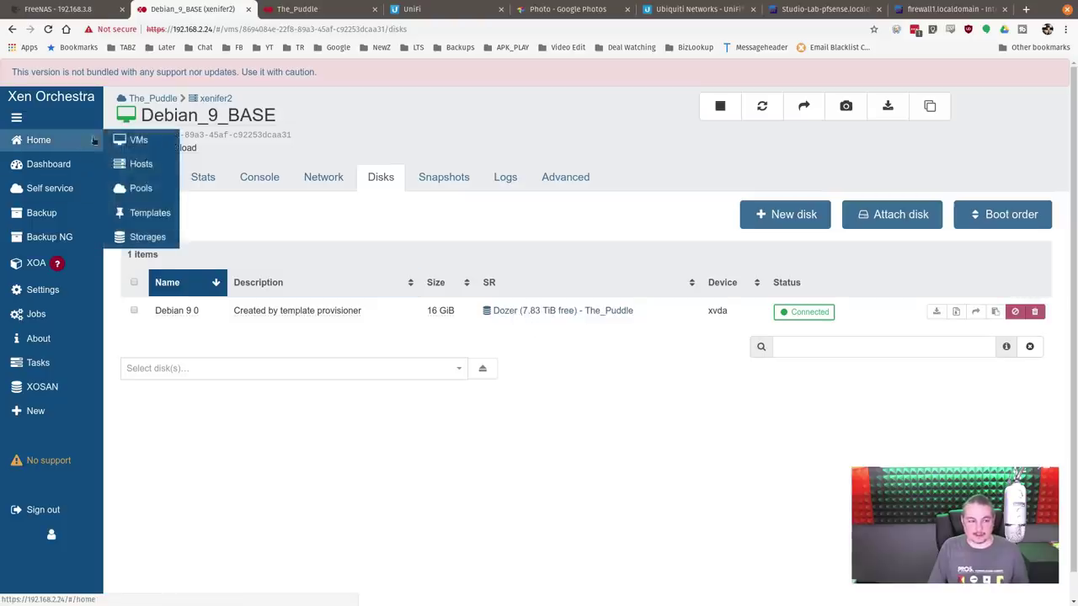
{"action": "left_click", "coordinate": [148, 237]}
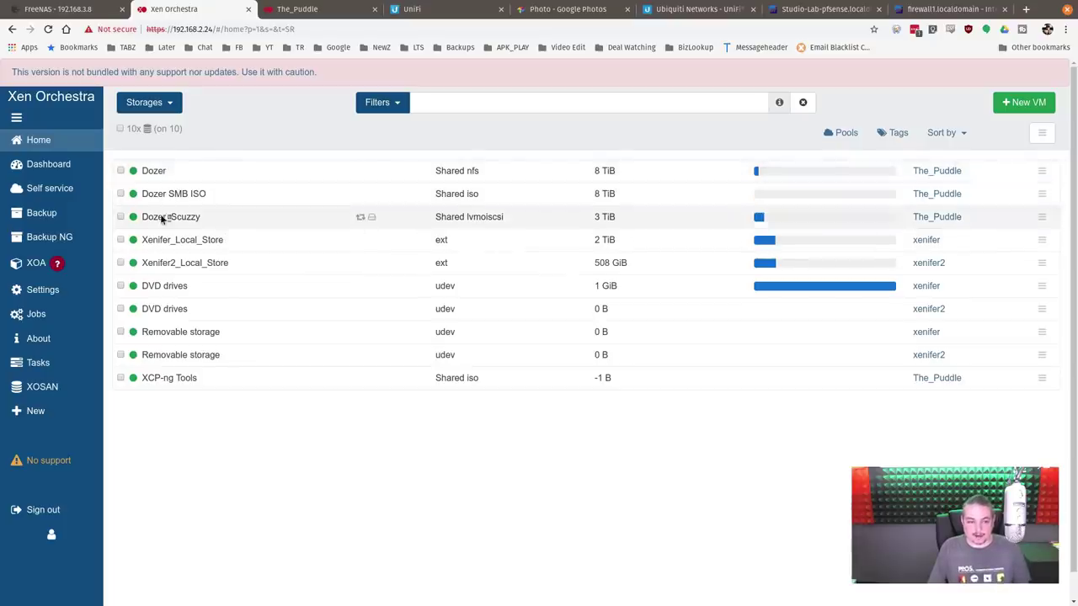
{"action": "left_click", "coordinate": [149, 101]}
{"action": "left_click", "coordinate": [144, 140]}
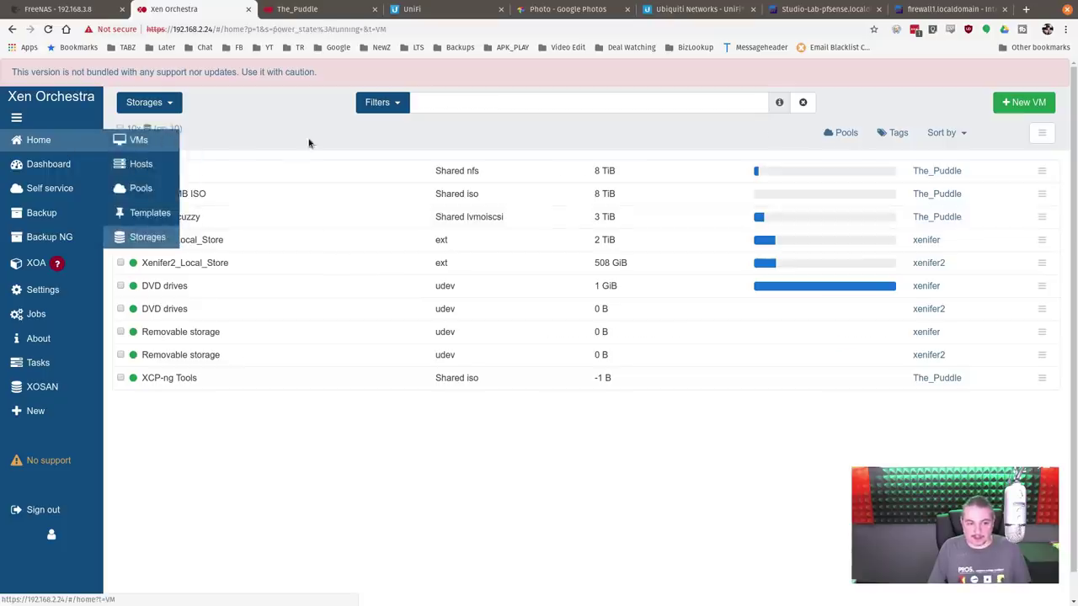
{"action": "left_click", "coordinate": [249, 178]}
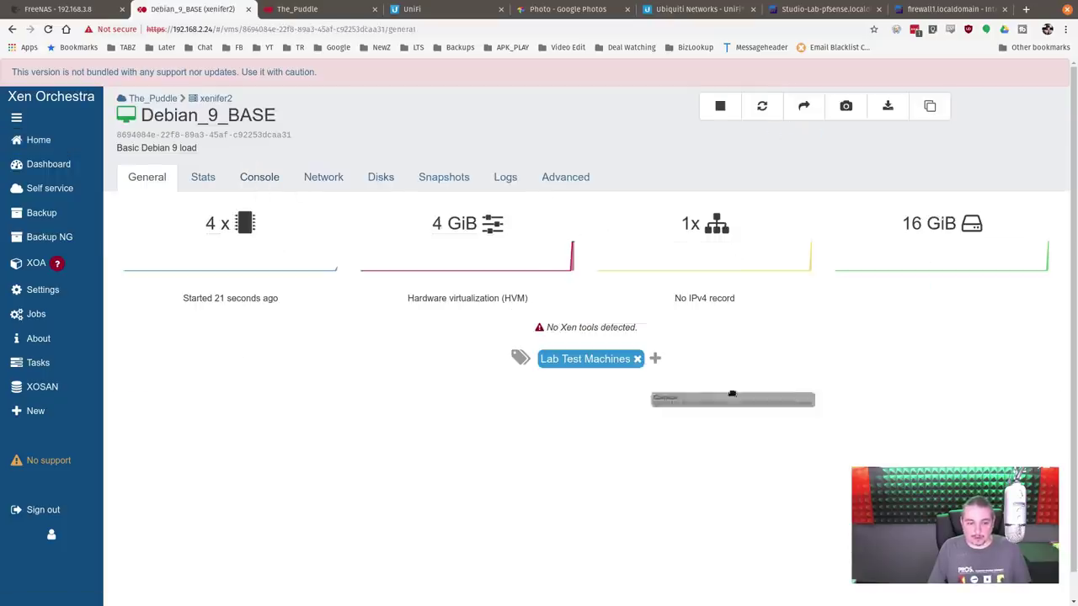
Step: Log in as root on the console and run apt-get update and apt-get upgrade
{"action": "left_click", "coordinate": [259, 178]}
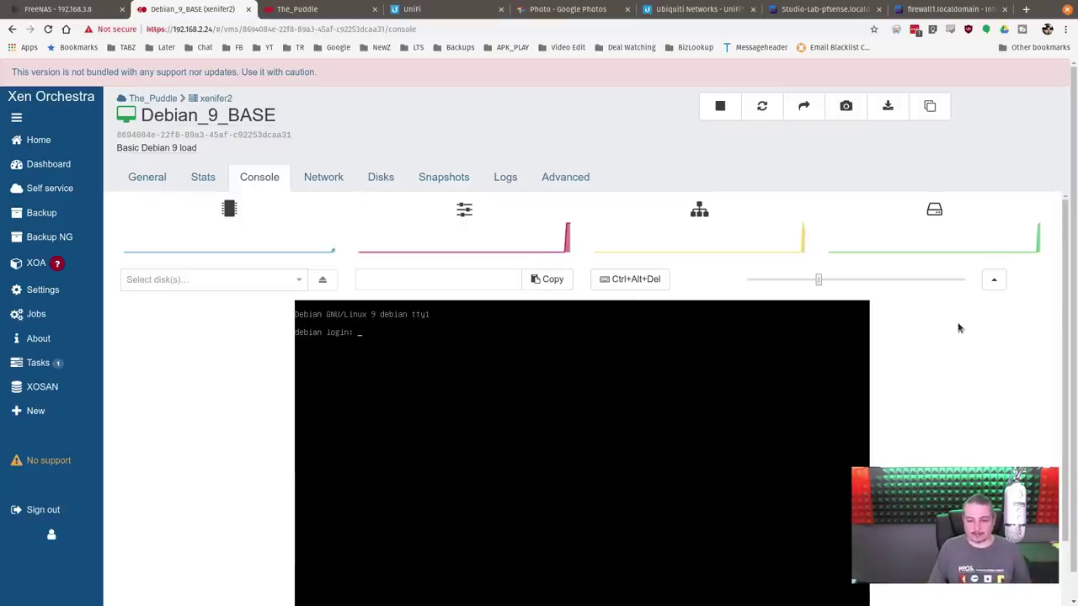
{"action": "left_click", "coordinate": [464, 443]}
{"action": "type", "text": "root"}
{"action": "key", "text": "Return"}
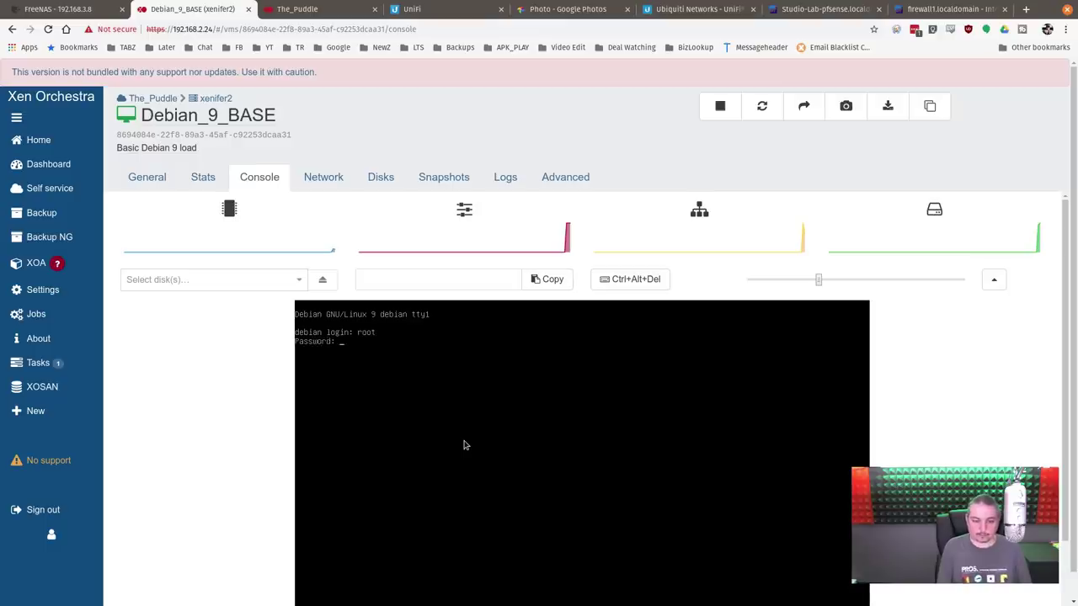
{"action": "key", "text": "Return"}
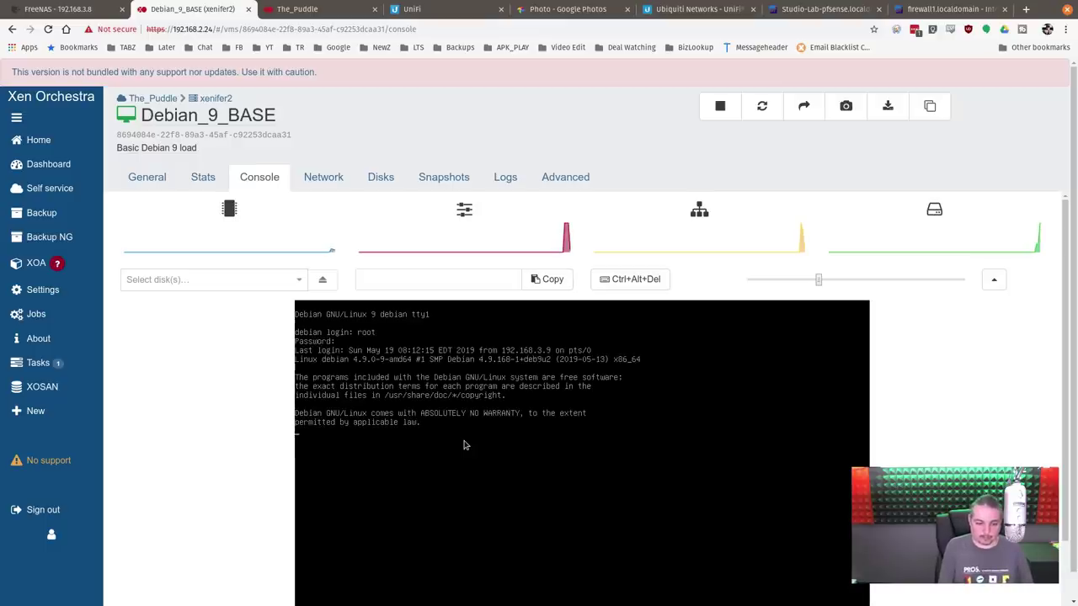
{"action": "type", "text": "apt-get "}
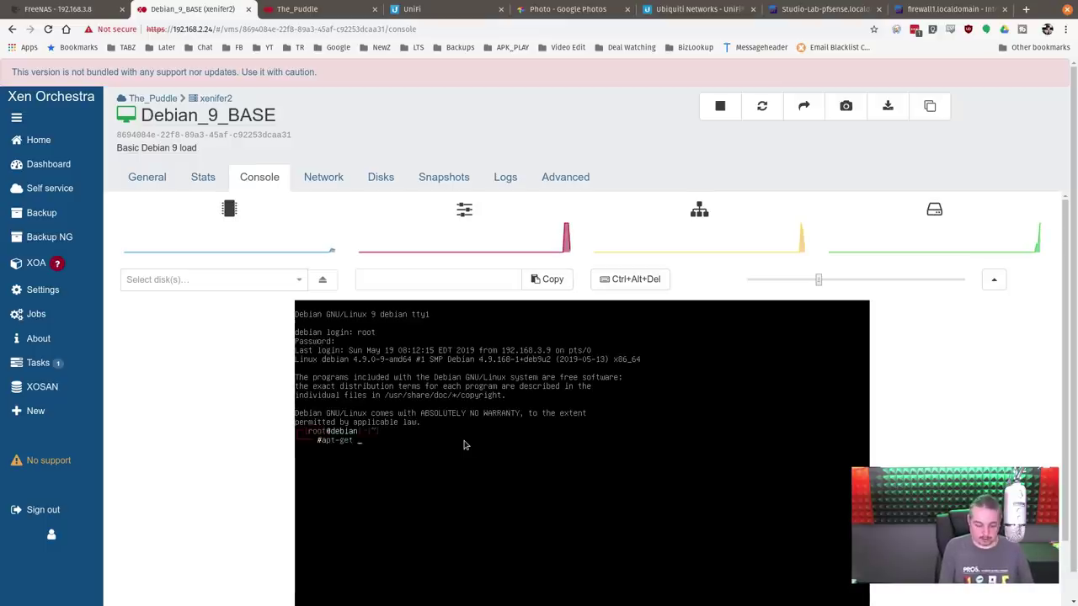
{"action": "type", "text": "update"}
{"action": "key", "text": "Return"}
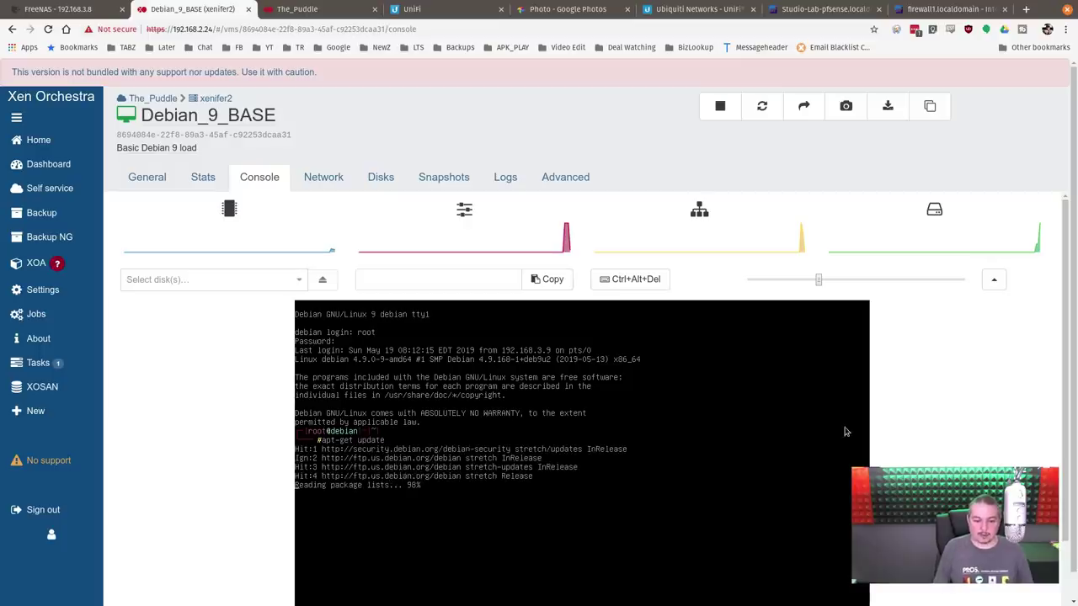
{"action": "scroll", "coordinate": [649, 406], "scroll_direction": "down", "scroll_amount": 2}
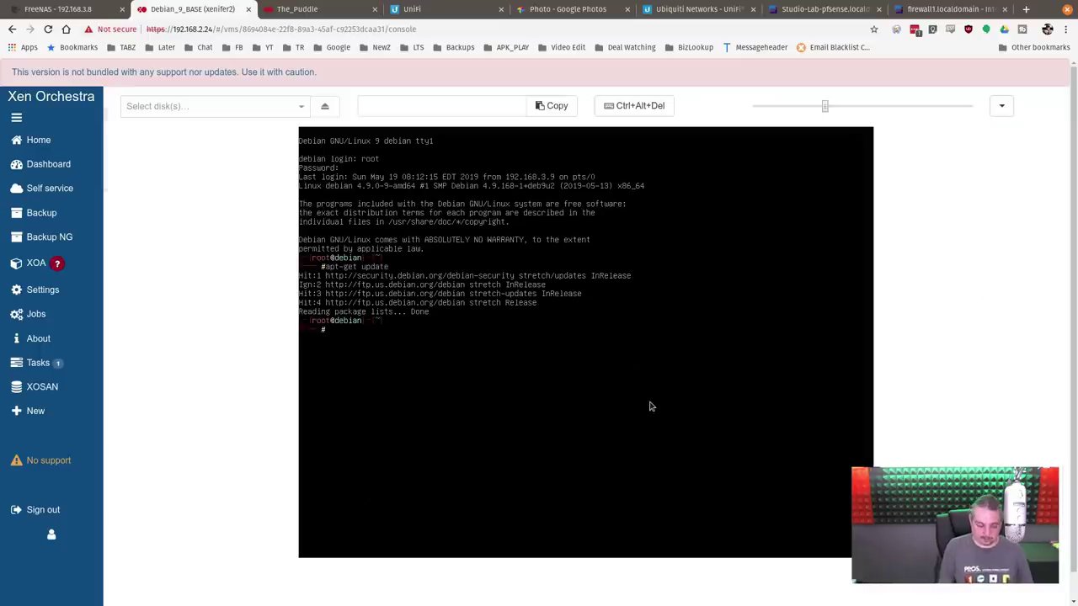
{"action": "key", "text": "Up"}
{"action": "key", "text": "Return"}
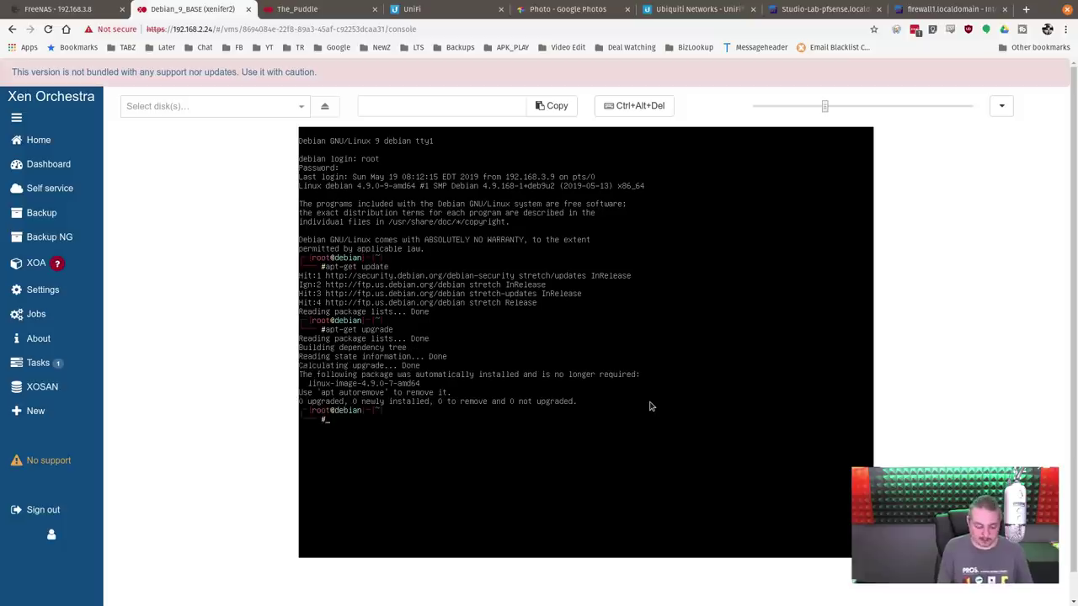
Step: Shut the guest down with 'shutdown -h now' and fast-clone Debian_9_BASE
{"action": "type", "text": "shutdown -h now"}
{"action": "key", "text": "Return"}
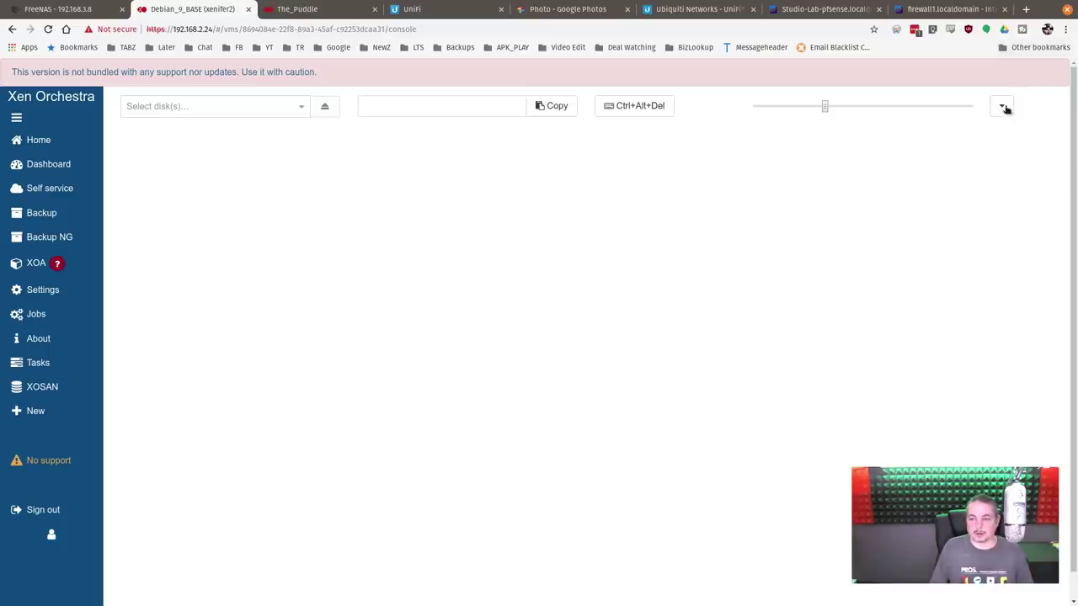
{"action": "left_click", "coordinate": [1002, 106]}
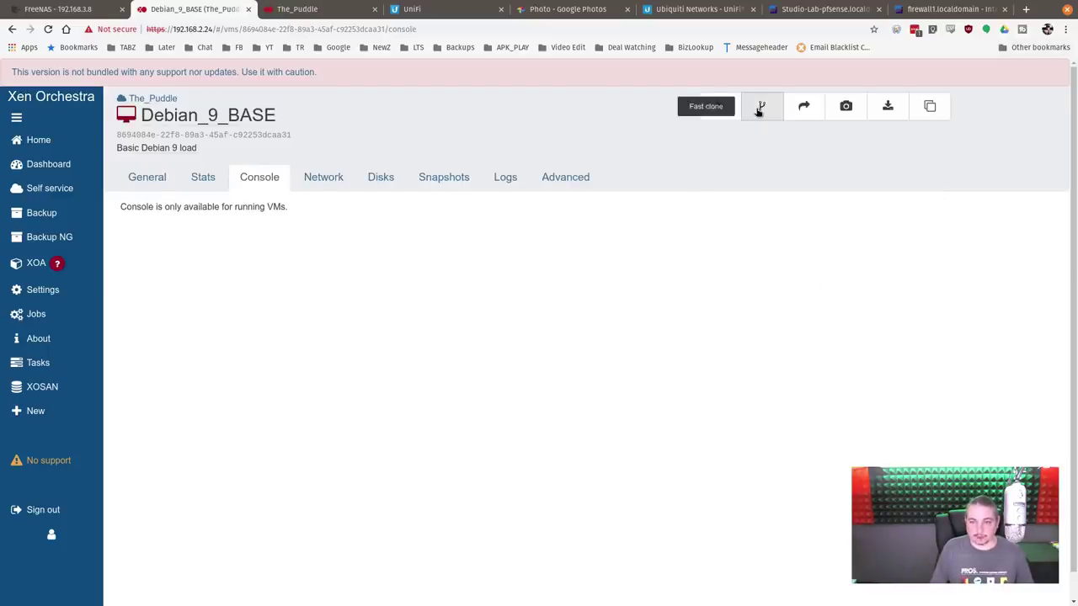
{"action": "left_click", "coordinate": [759, 110]}
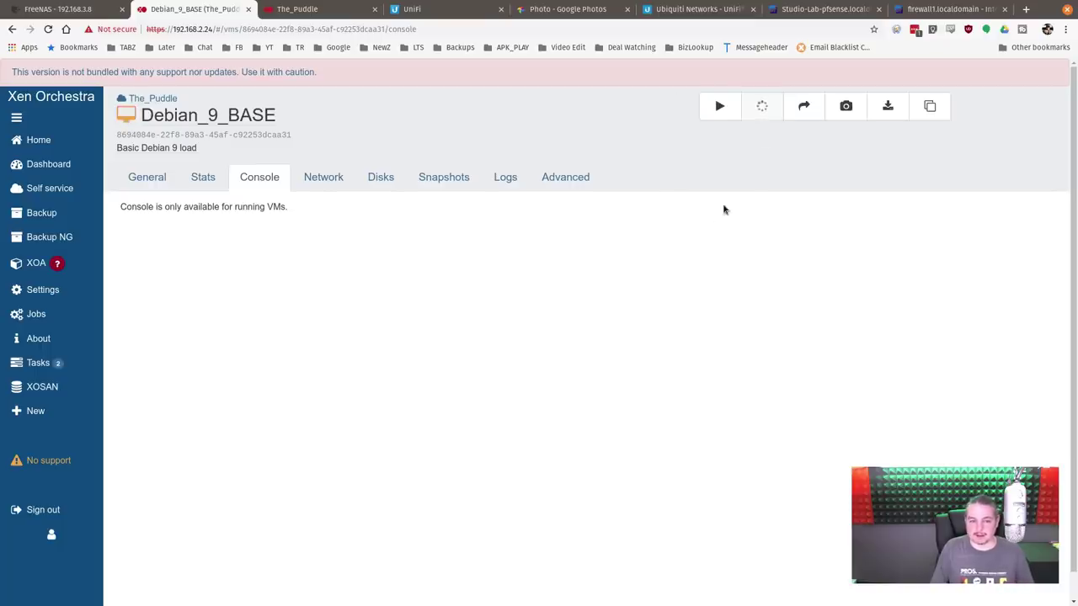
{"action": "left_click", "coordinate": [38, 140]}
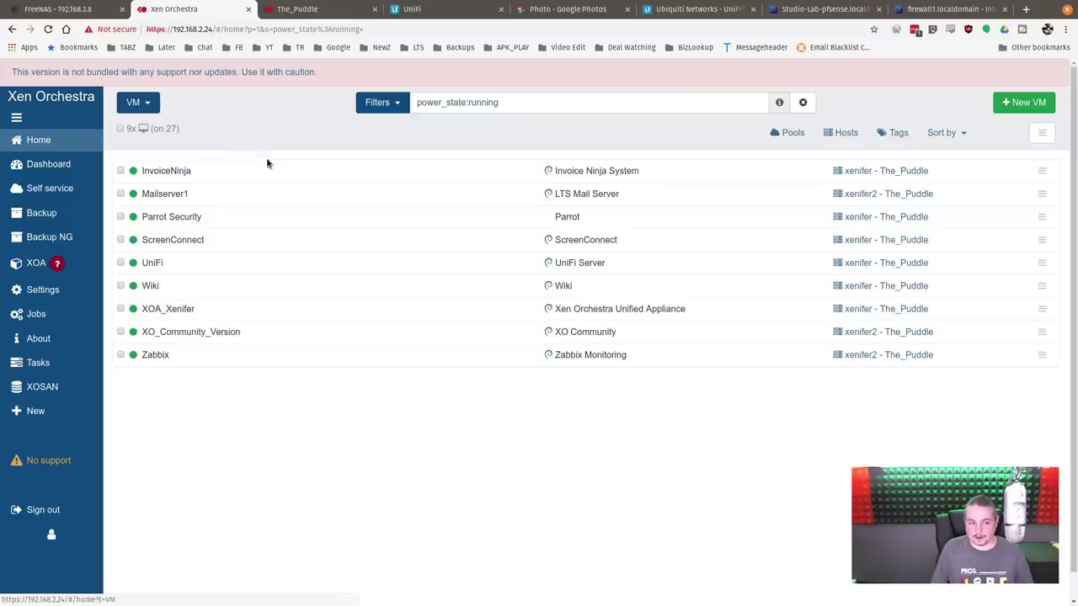
{"action": "triple_click", "coordinate": [492, 102]}
Step: Filter by 'clon', start both Debian_9_BASE_clone VMs together, and watch the first one's console
{"action": "type", "text": "clone"}
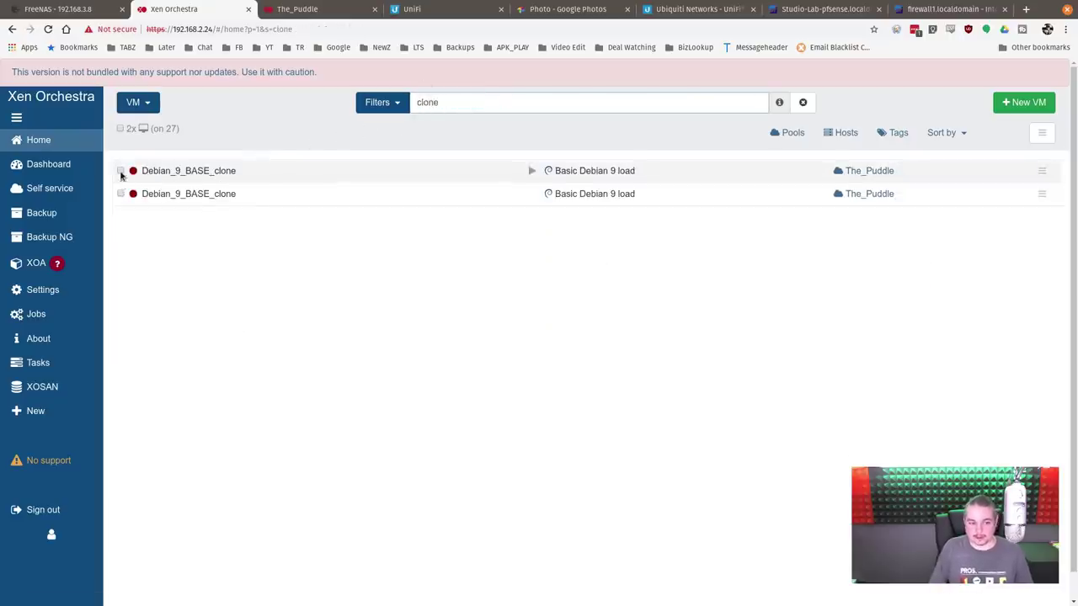
{"action": "left_click", "coordinate": [120, 171]}
{"action": "left_click", "coordinate": [120, 195]}
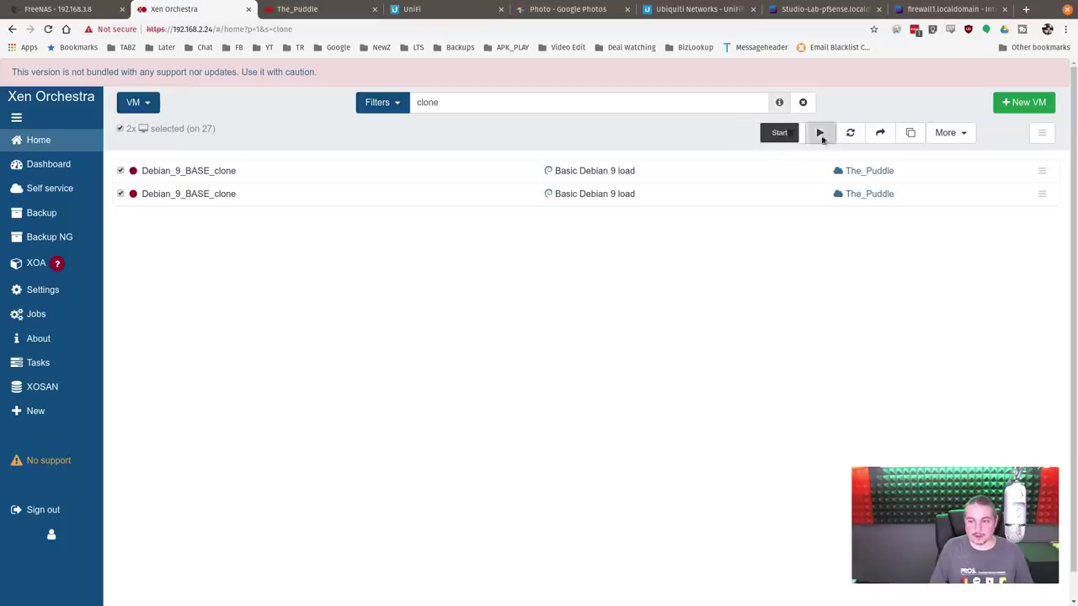
{"action": "left_click", "coordinate": [819, 133]}
{"action": "left_click", "coordinate": [631, 161]}
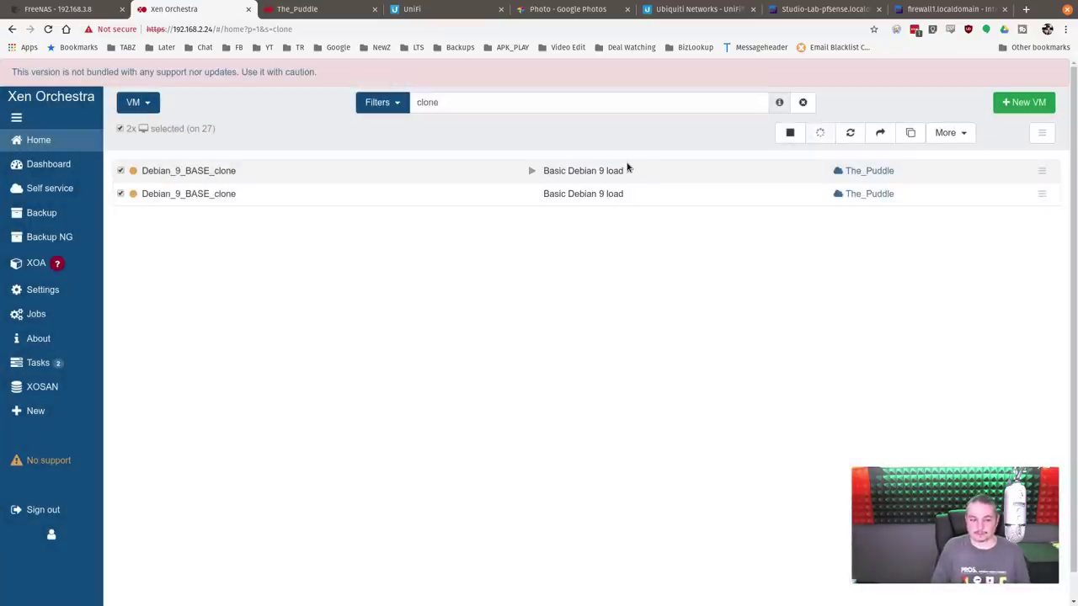
{"action": "left_click", "coordinate": [243, 171]}
{"action": "left_click", "coordinate": [249, 176]}
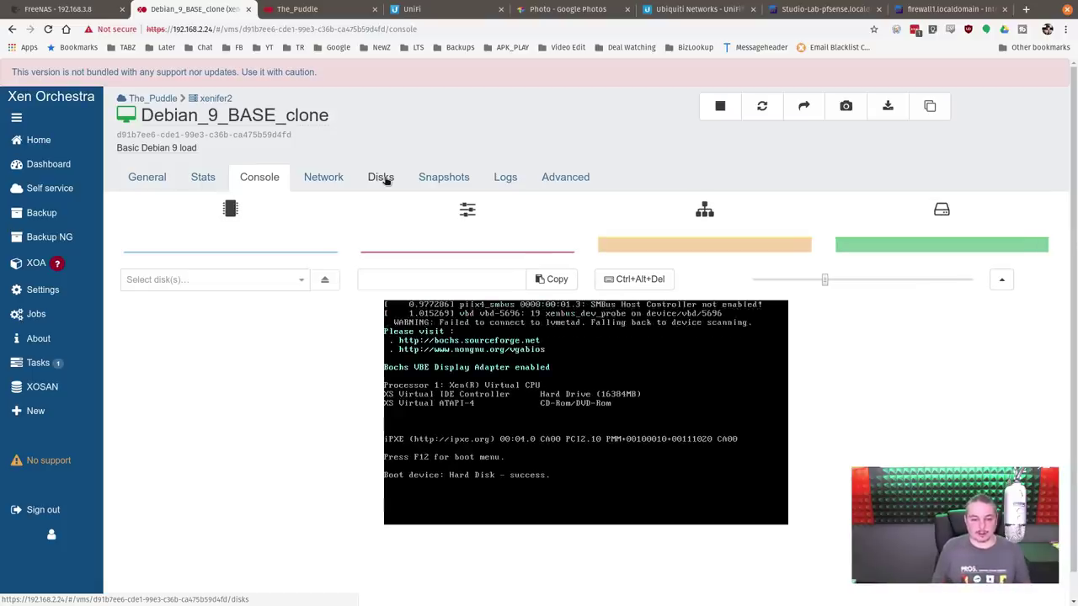
Step: Review the network choices for the clone's first interface, leaving it on VLAN69
{"action": "left_click", "coordinate": [339, 180]}
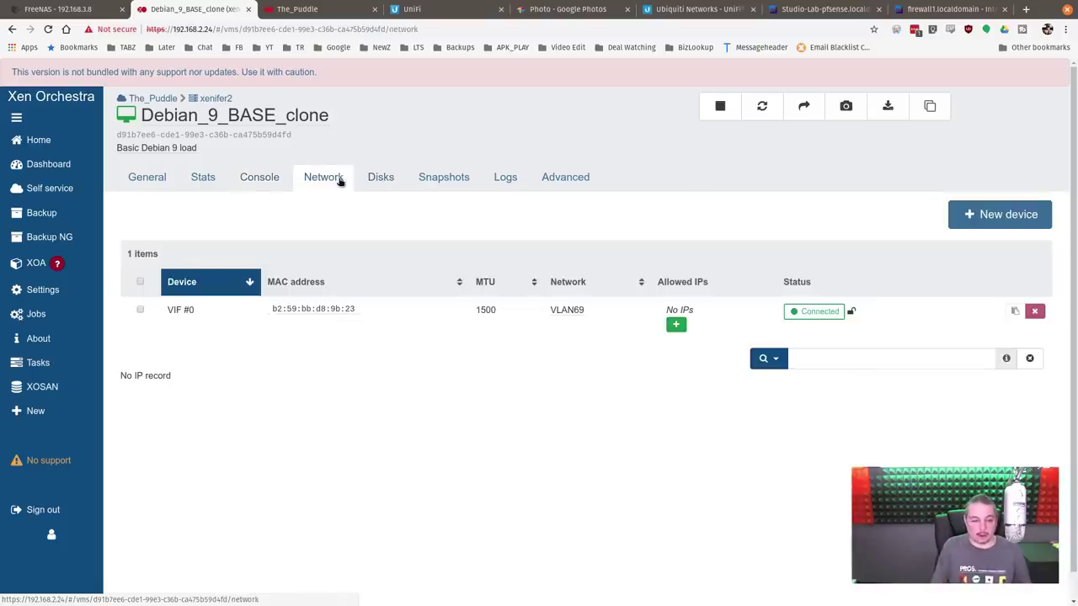
{"action": "left_click", "coordinate": [559, 310]}
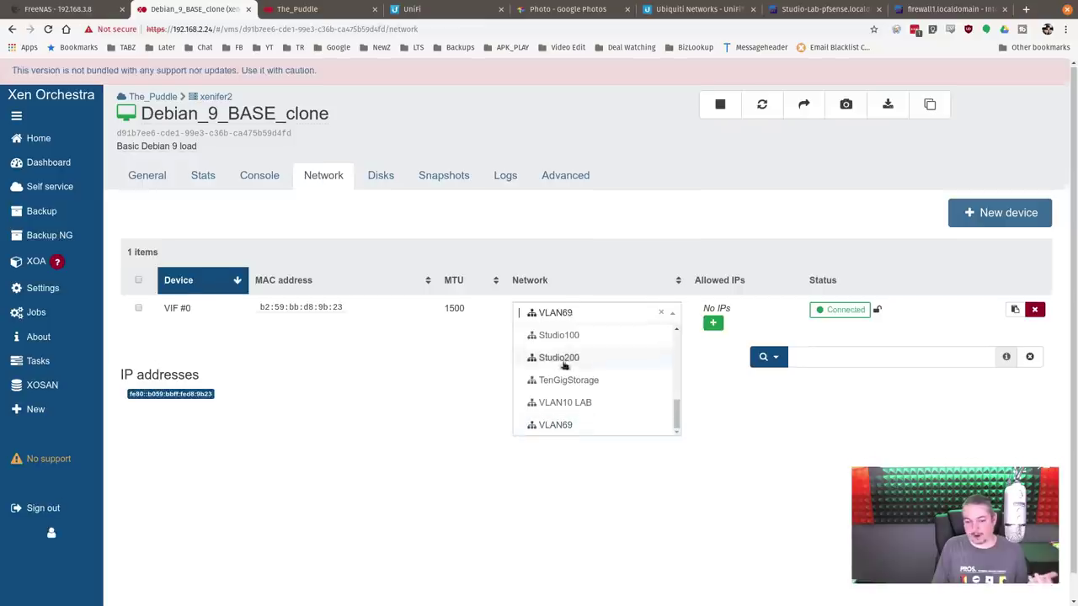
{"action": "scroll", "coordinate": [563, 364], "scroll_direction": "down", "scroll_amount": 1}
{"action": "scroll", "coordinate": [564, 368], "scroll_direction": "up", "scroll_amount": 5}
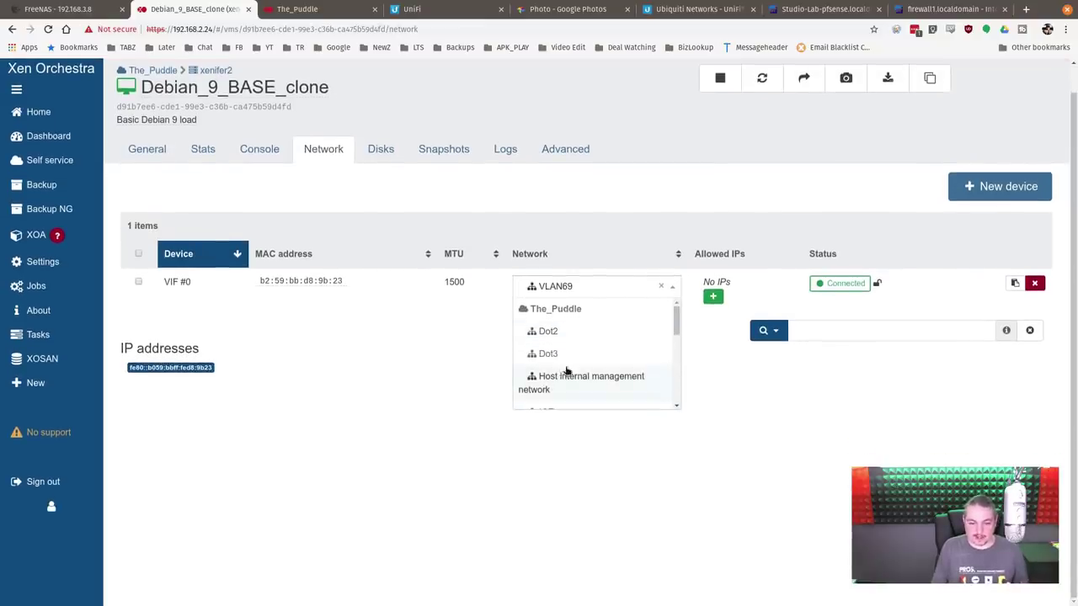
{"action": "scroll", "coordinate": [607, 379], "scroll_direction": "down", "scroll_amount": 5}
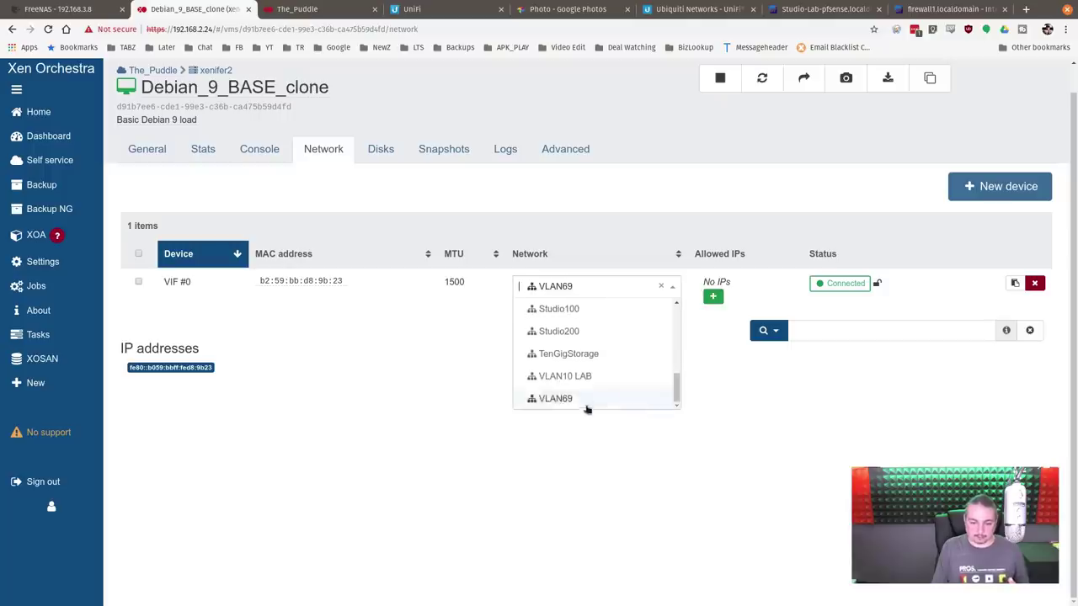
{"action": "scroll", "coordinate": [577, 373], "scroll_direction": "up", "scroll_amount": 4}
{"action": "scroll", "coordinate": [580, 373], "scroll_direction": "down", "scroll_amount": 2}
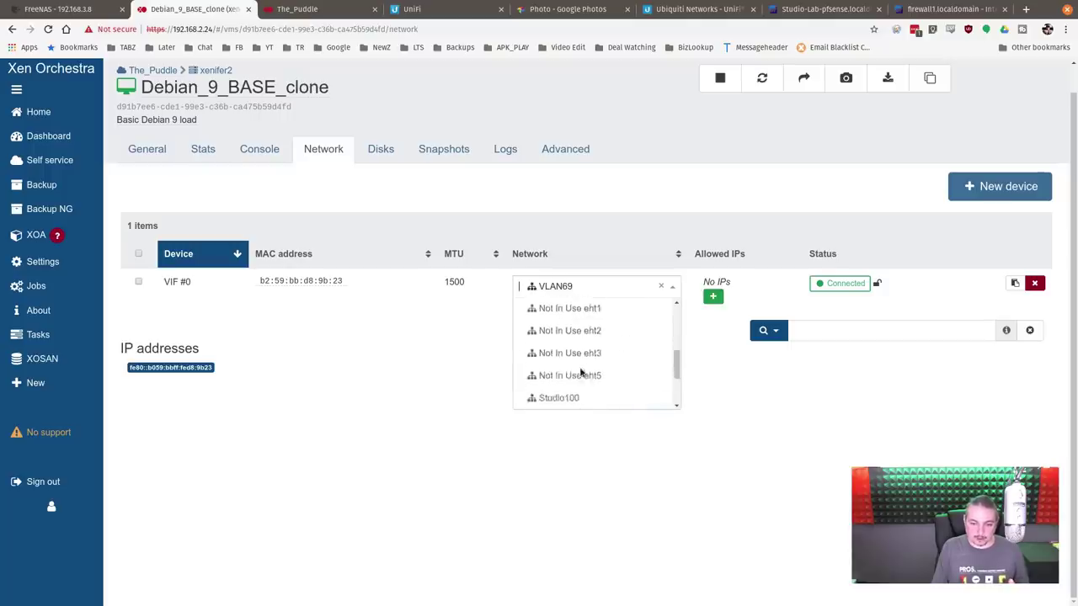
{"action": "scroll", "coordinate": [580, 373], "scroll_direction": "down", "scroll_amount": 2}
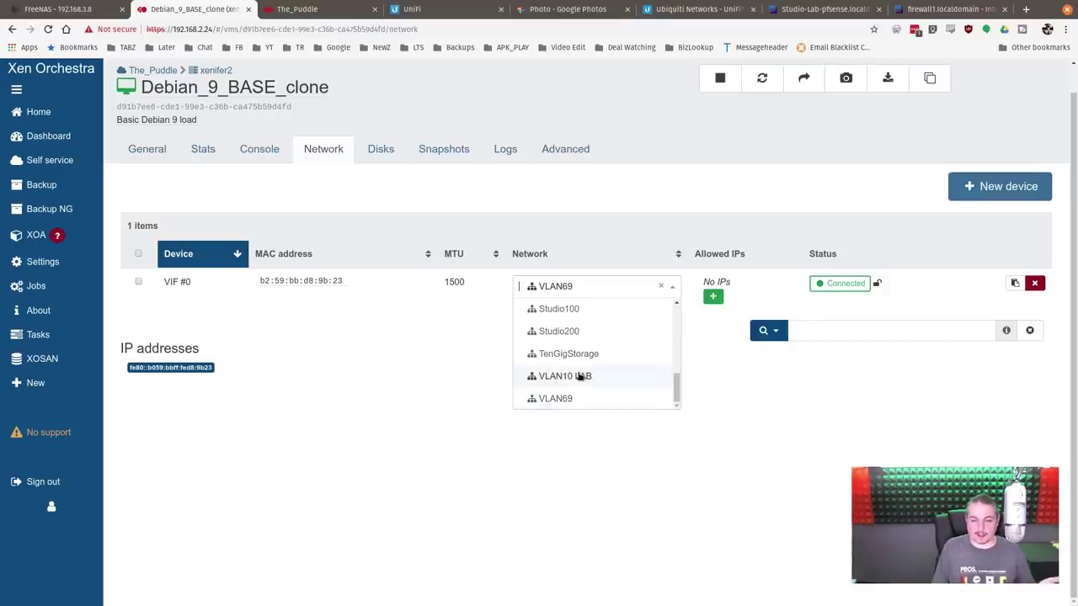
{"action": "left_click", "coordinate": [413, 357]}
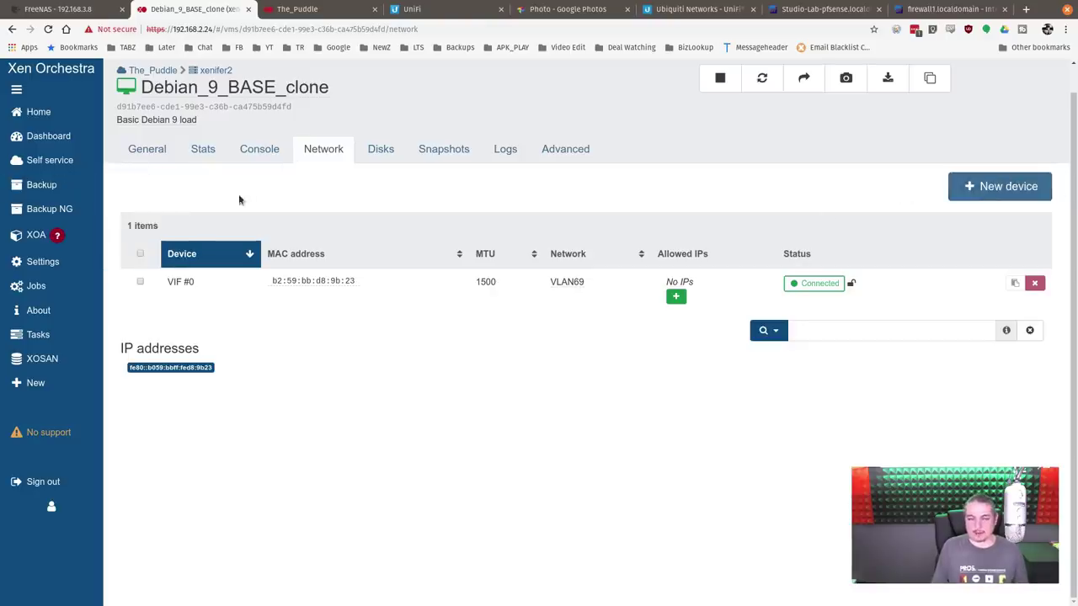
{"action": "left_click", "coordinate": [258, 148]}
{"action": "left_click", "coordinate": [328, 155]}
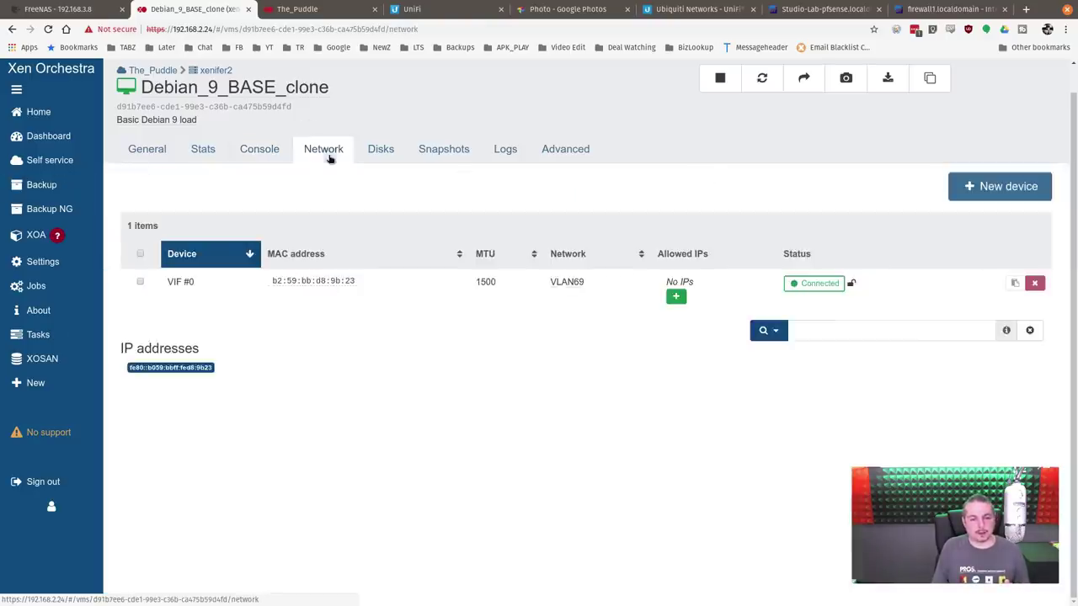
Step: Add a second network interface on Studio200 to the clone
{"action": "left_click", "coordinate": [1013, 189]}
{"action": "left_click", "coordinate": [260, 233]}
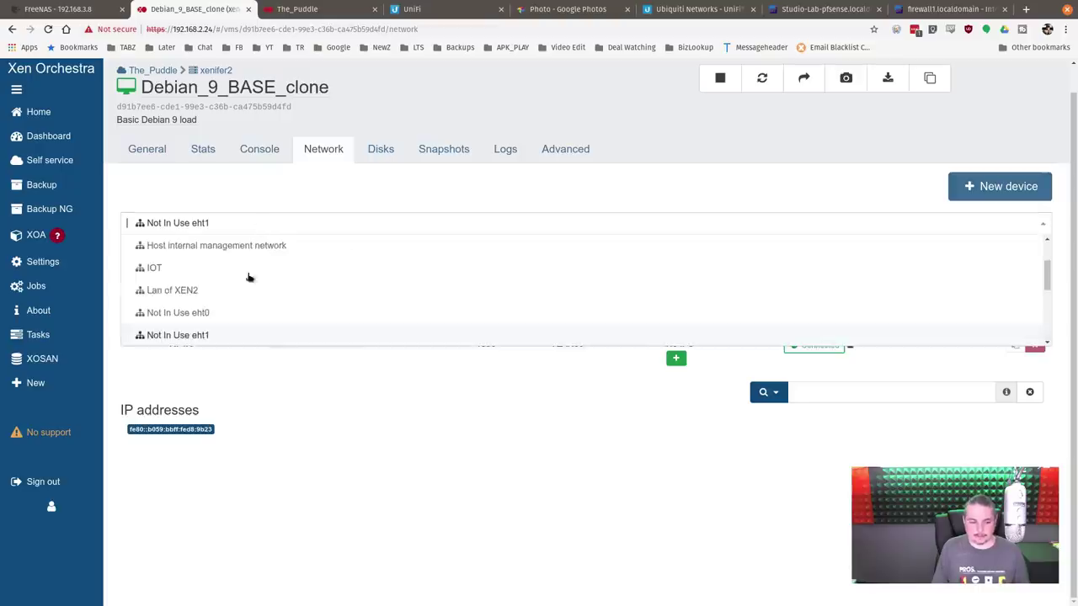
{"action": "scroll", "coordinate": [245, 311], "scroll_direction": "down", "scroll_amount": 2}
{"action": "scroll", "coordinate": [244, 309], "scroll_direction": "down", "scroll_amount": 2}
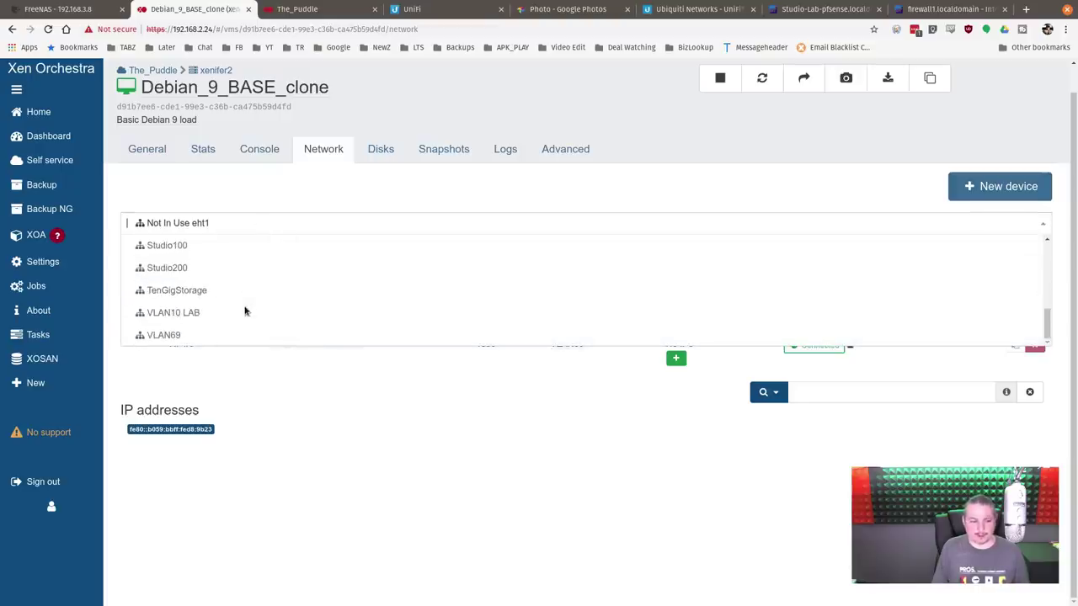
{"action": "left_click", "coordinate": [207, 266]}
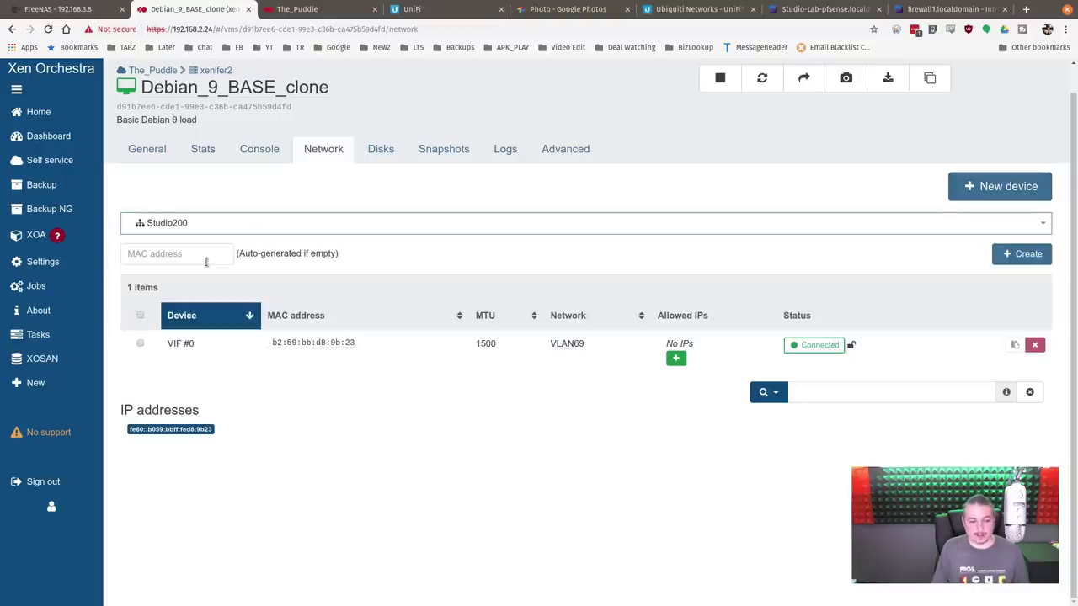
{"action": "left_click", "coordinate": [1034, 254]}
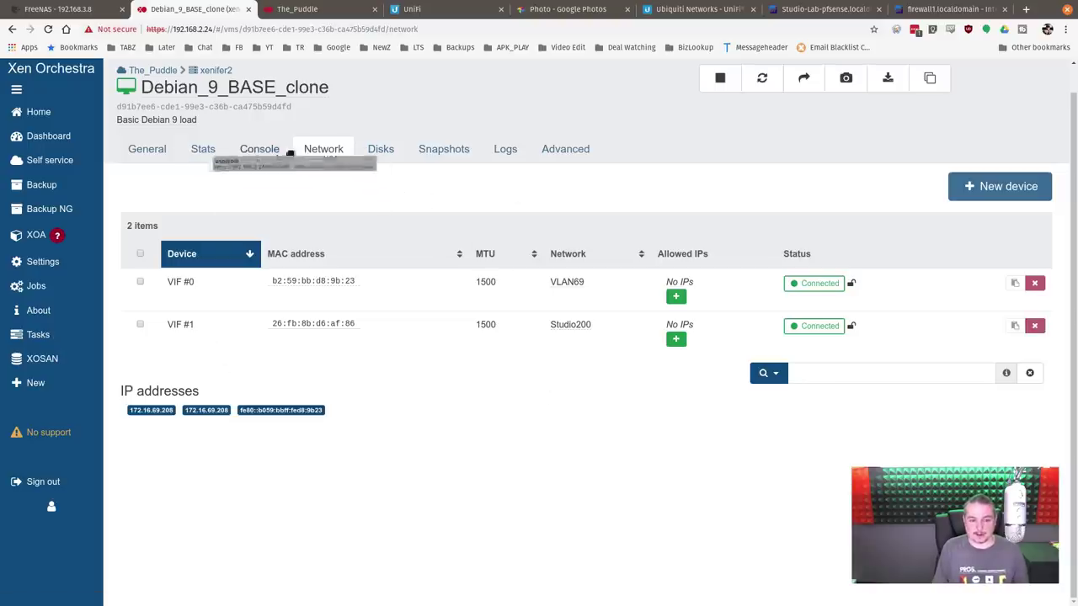
Step: Log in on the clone's console and run 'ip a' to check eth0 and eth1
{"action": "left_click", "coordinate": [259, 150]}
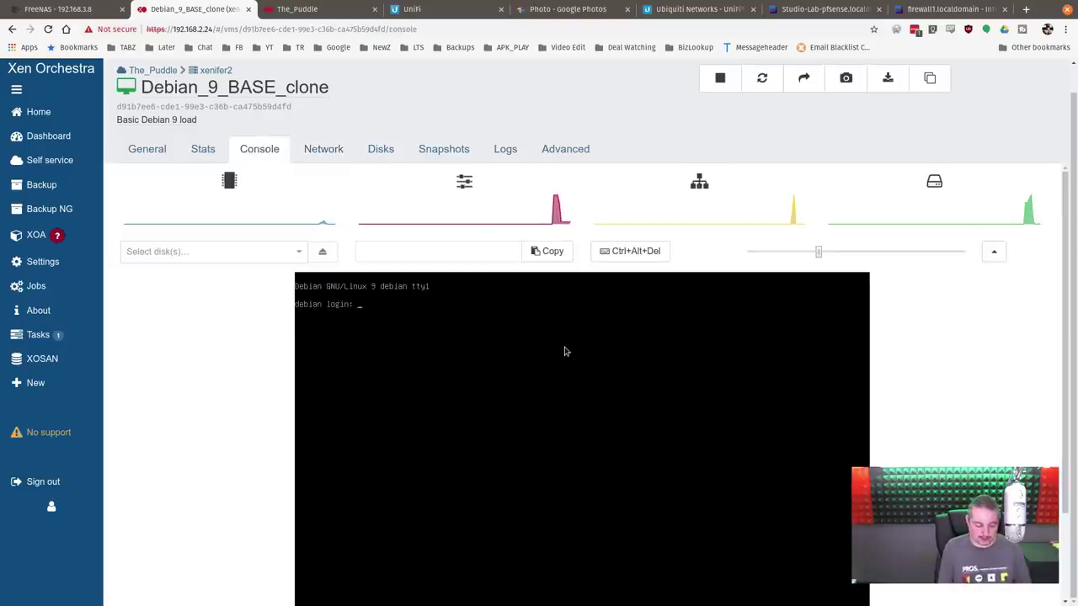
{"action": "key", "text": "Return"}
{"action": "key", "text": "Return"}
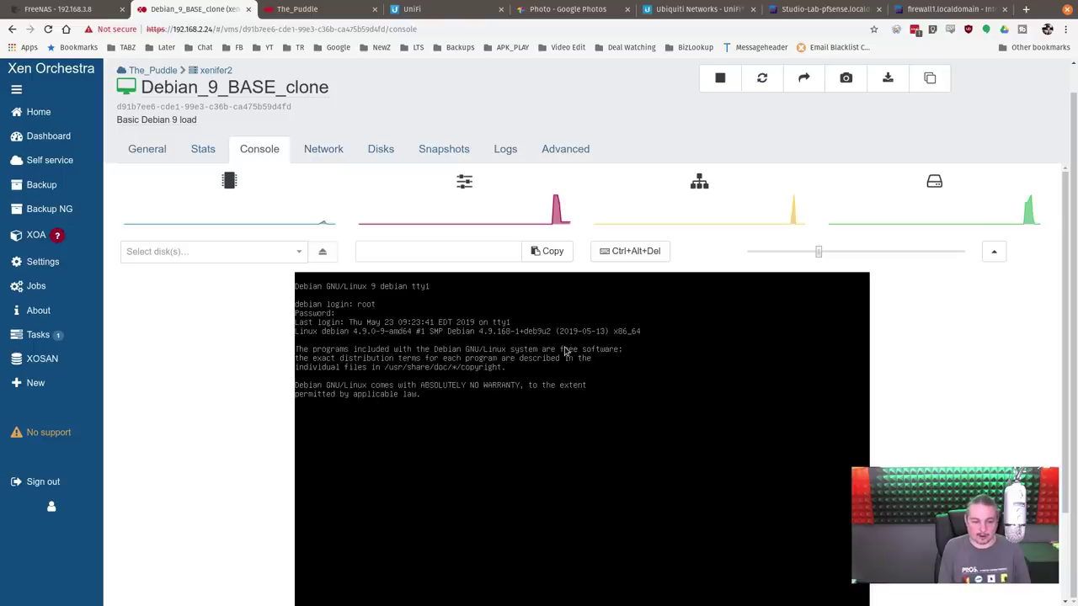
{"action": "type", "text": "ip a"}
{"action": "key", "text": "Return"}
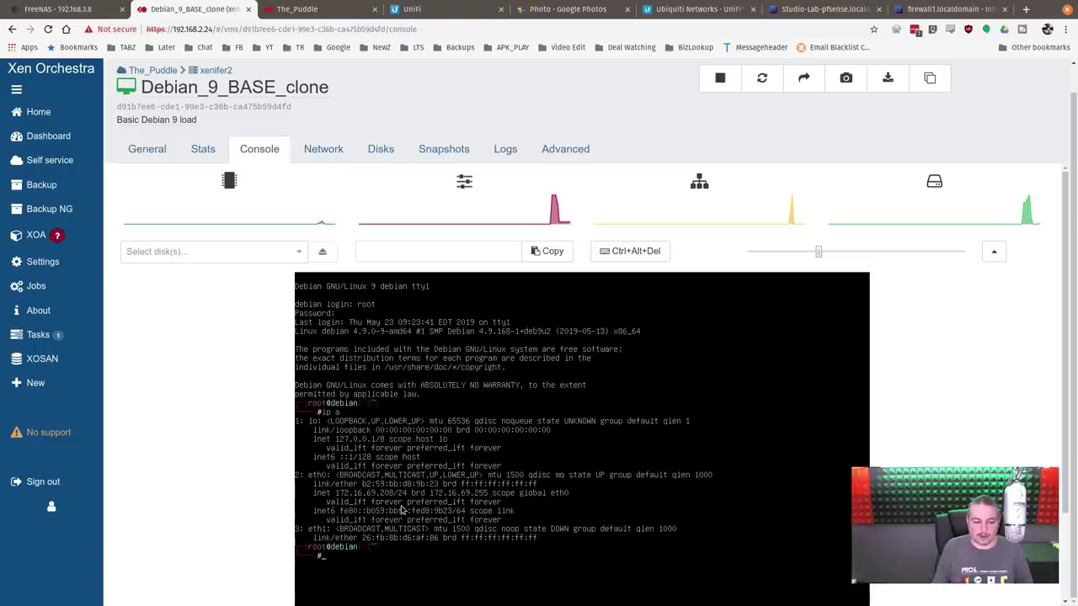
{"action": "left_click", "coordinate": [379, 149]}
{"action": "left_click", "coordinate": [259, 149]}
Step: Run the shutdown command in the guest and restore the VM header and tabs
{"action": "scroll", "coordinate": [803, 325], "scroll_direction": "down", "scroll_amount": 2}
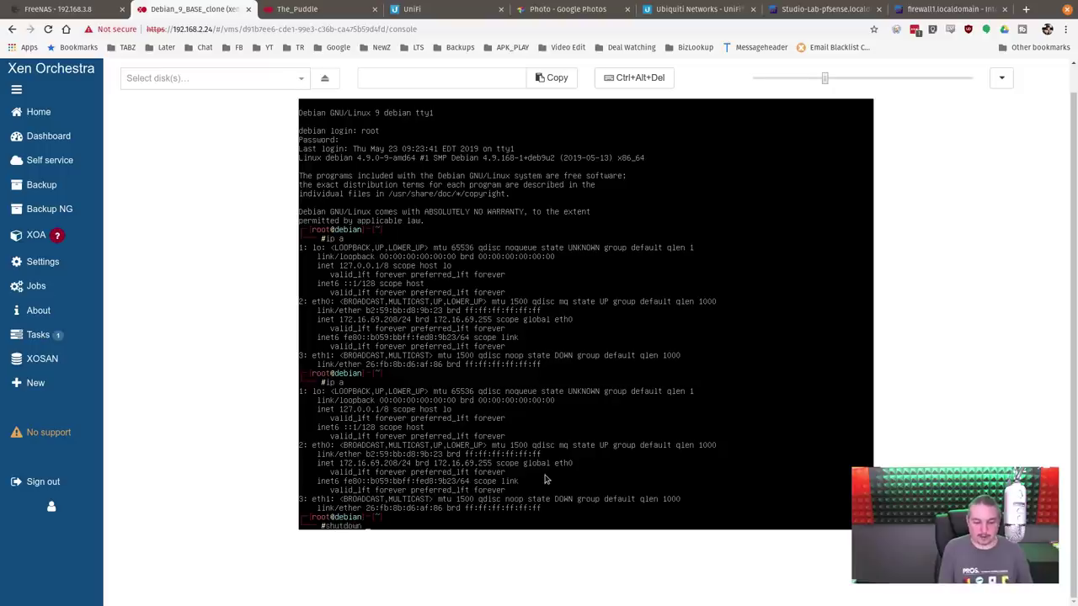
{"action": "key", "text": "Return"}
{"action": "left_click", "coordinate": [1006, 82]}
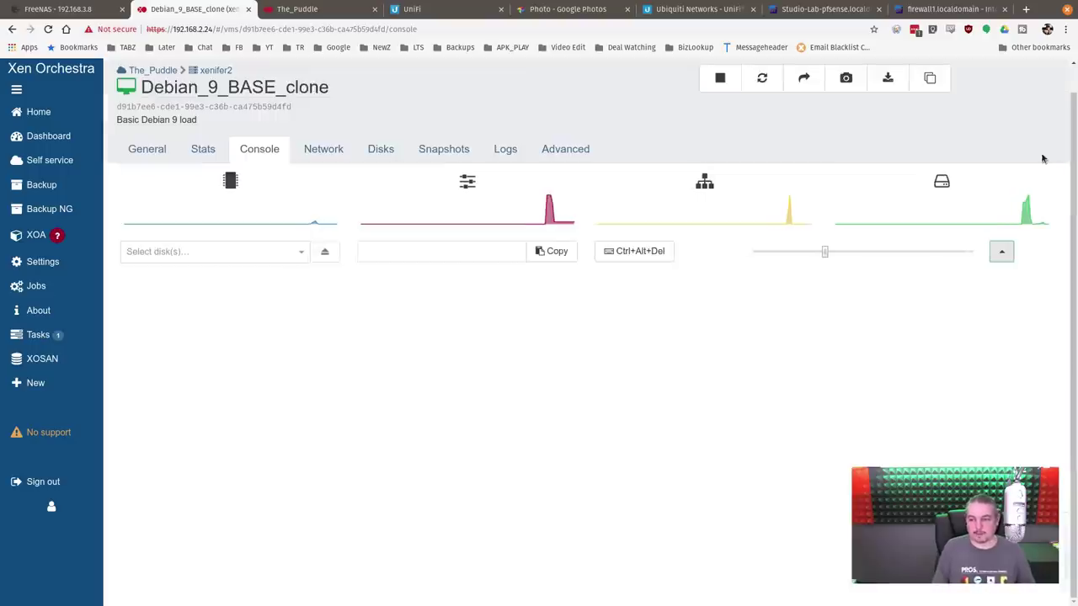
Step: Stop the still-running Debian_9_BASE_clone VM
{"action": "left_click", "coordinate": [82, 117]}
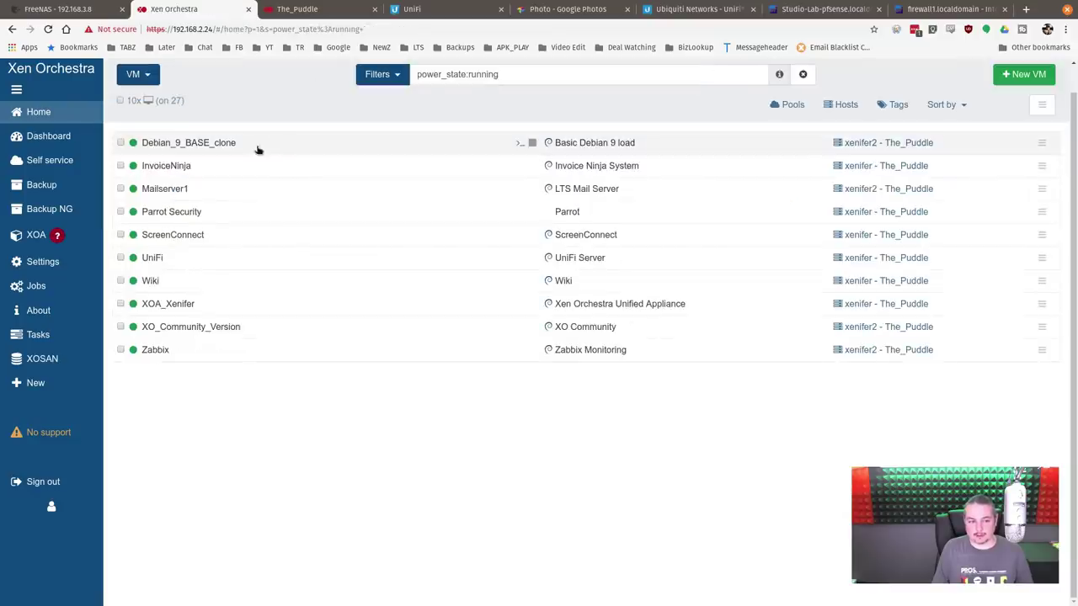
{"action": "left_click", "coordinate": [280, 147]}
{"action": "left_click", "coordinate": [325, 149]}
{"action": "left_click", "coordinate": [259, 149]}
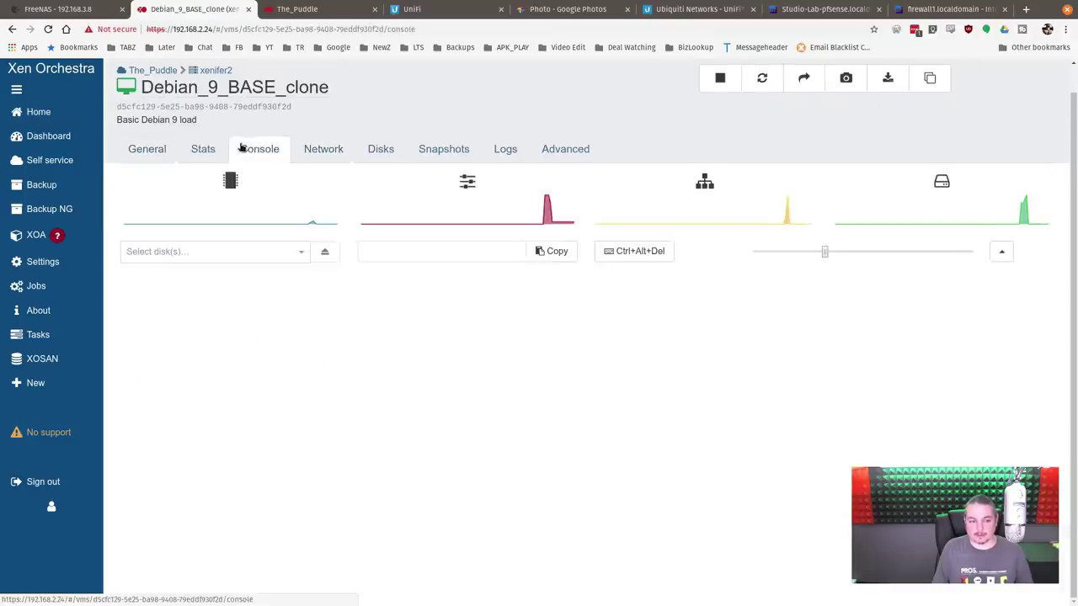
{"action": "left_click", "coordinate": [720, 78]}
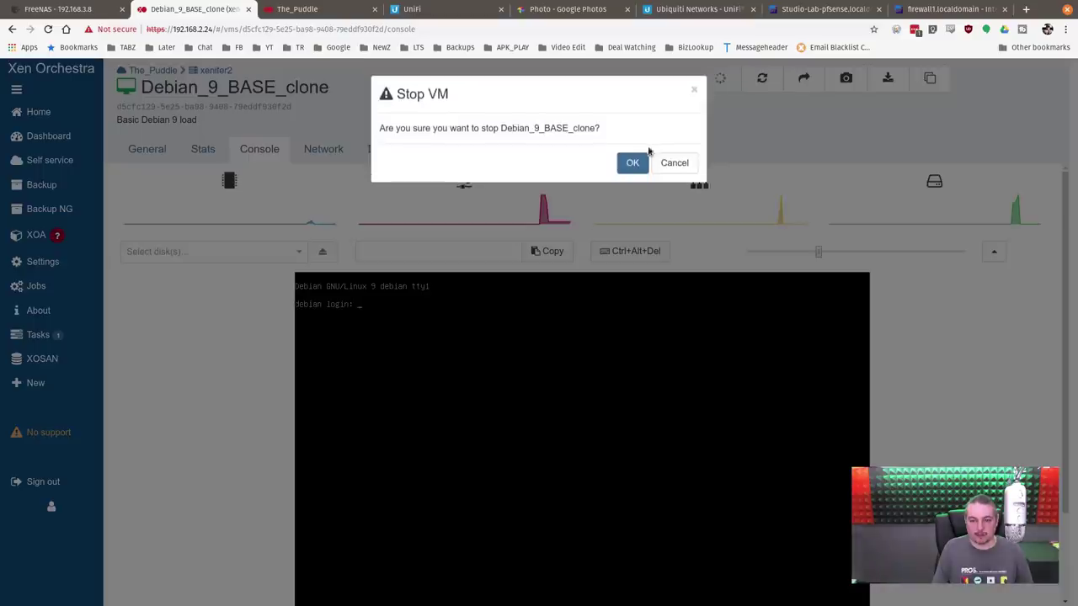
{"action": "left_click", "coordinate": [633, 163]}
{"action": "left_click", "coordinate": [38, 139]}
Step: Filter the VM list by 'clon' and select both Debian_9_BASE_clone VMs
{"action": "triple_click", "coordinate": [644, 102]}
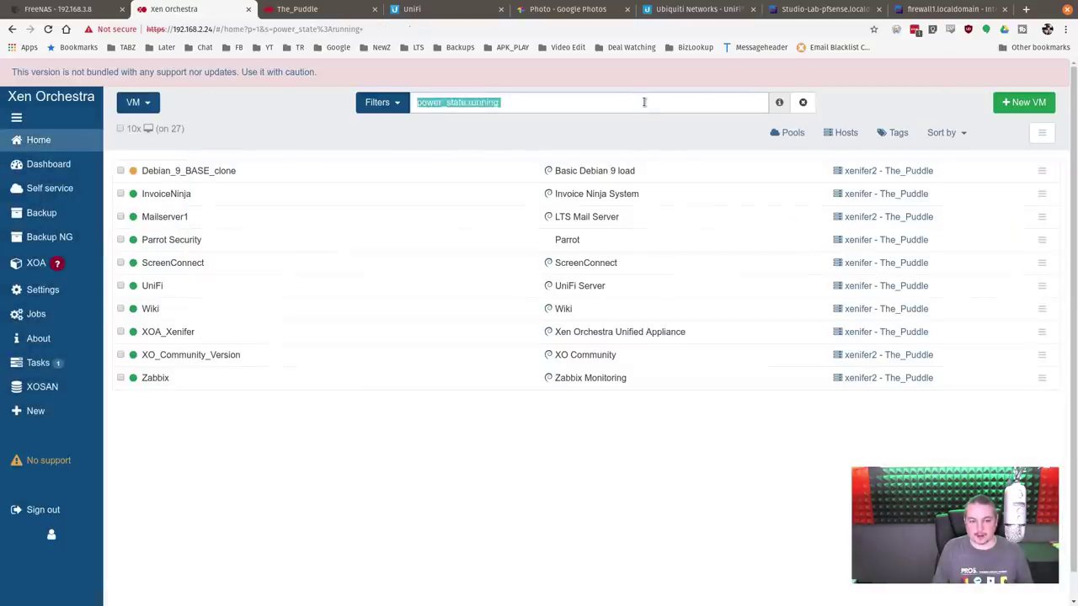
{"action": "type", "text": "clone"}
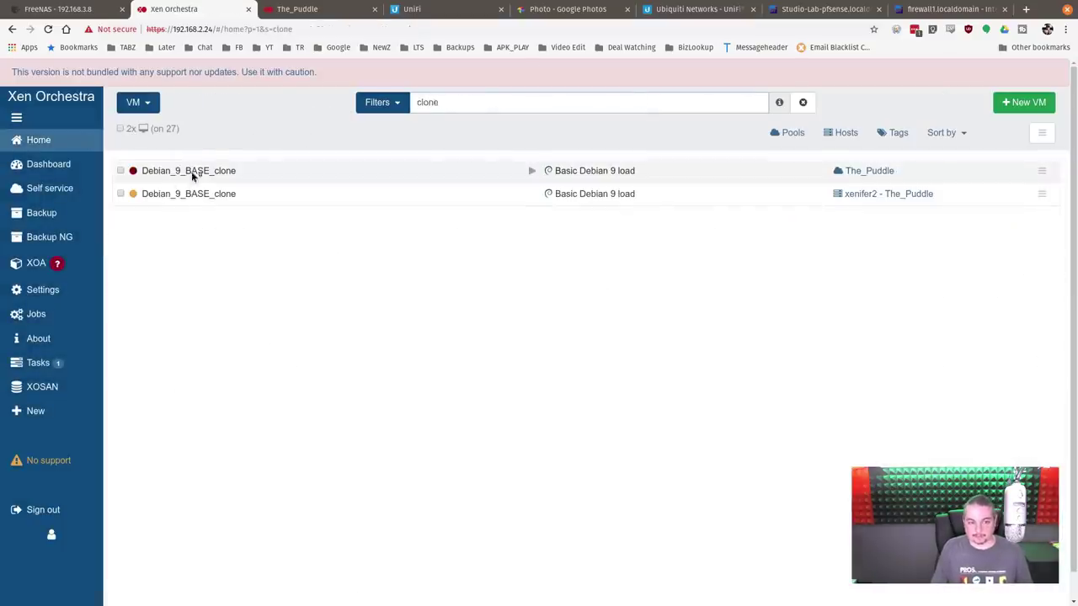
{"action": "left_click", "coordinate": [125, 194]}
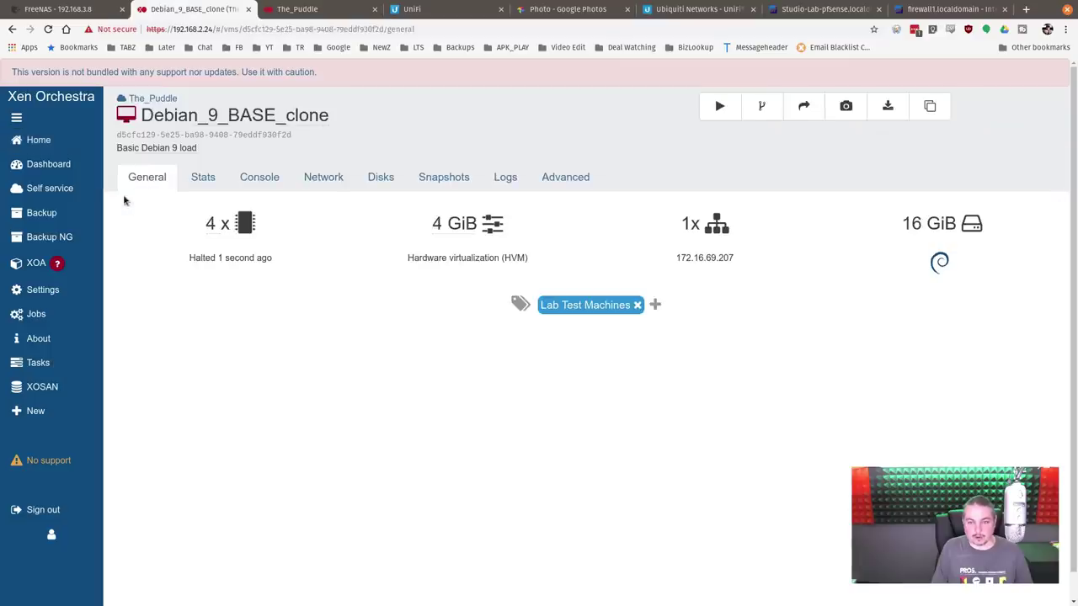
{"action": "left_click", "coordinate": [12, 29]}
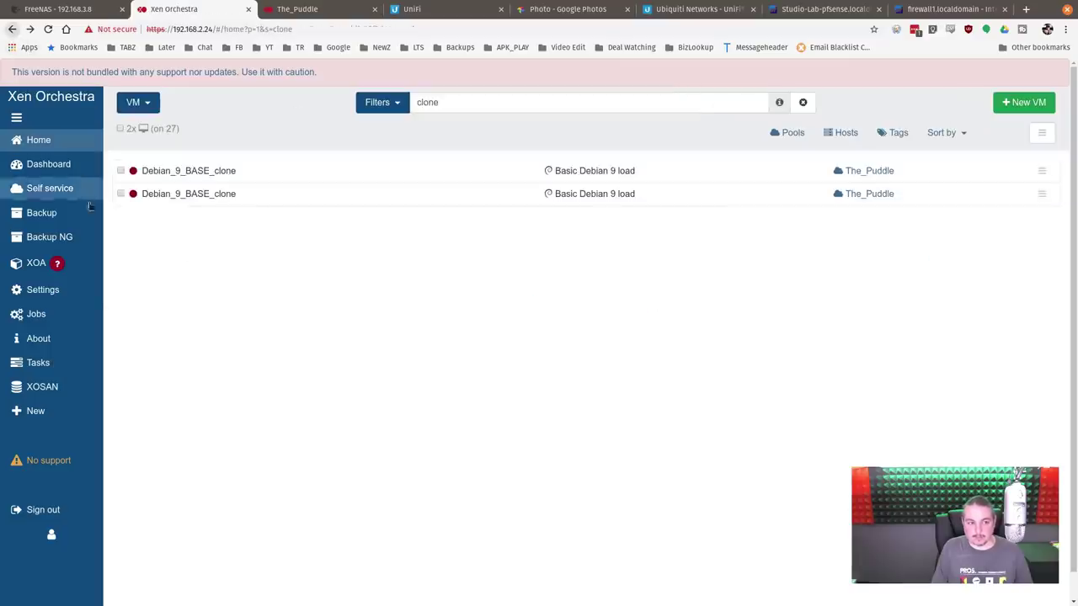
{"action": "left_click", "coordinate": [122, 170]}
{"action": "left_click", "coordinate": [121, 193]}
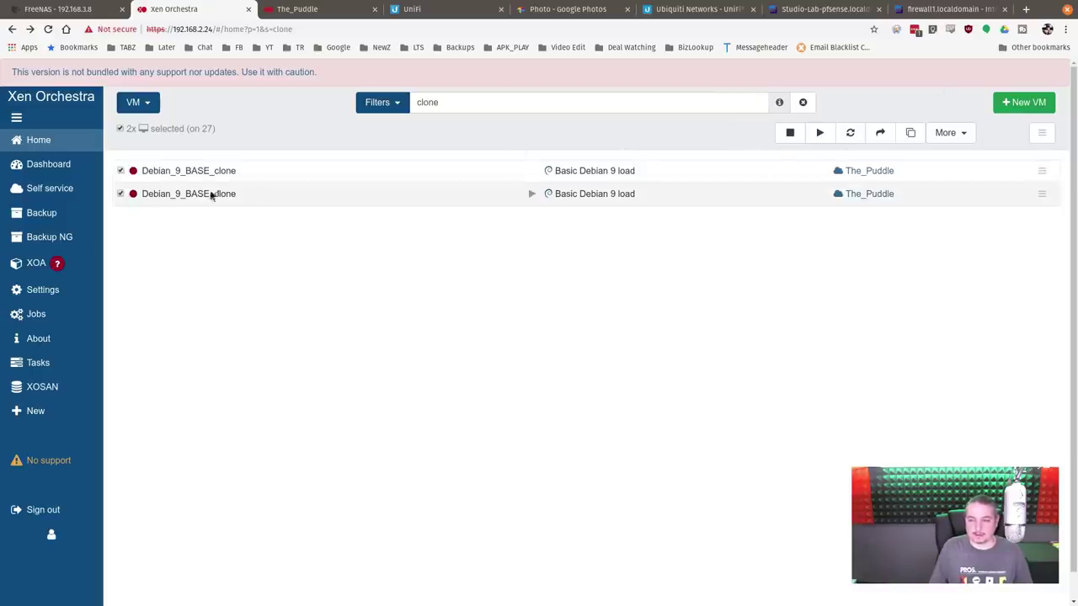
Step: Remove both selected clones, confirming with 'delete 2 vms'
{"action": "left_click", "coordinate": [850, 135]}
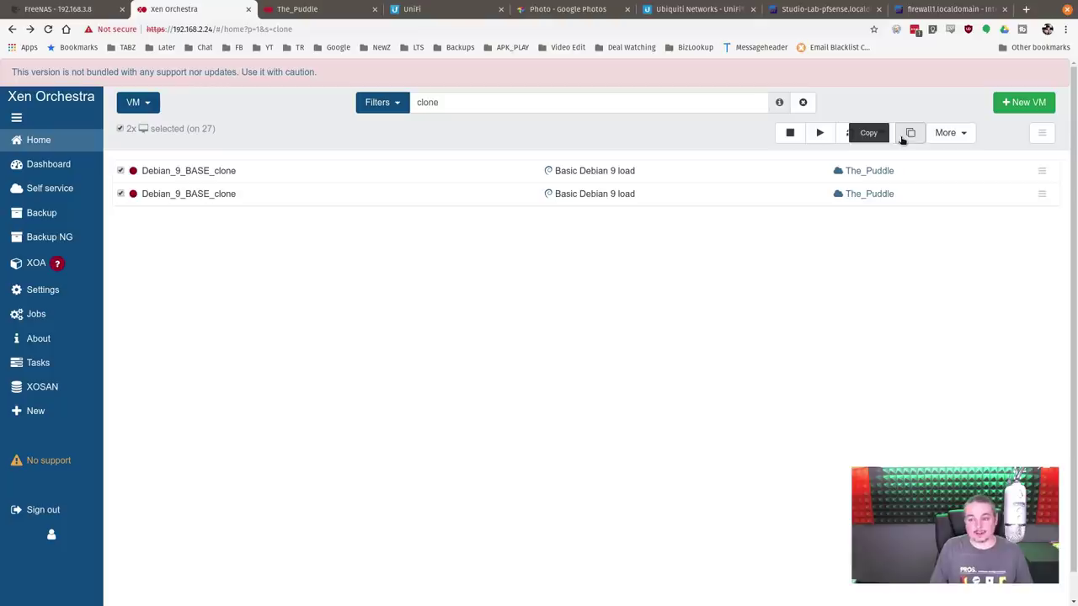
{"action": "left_click", "coordinate": [960, 135]}
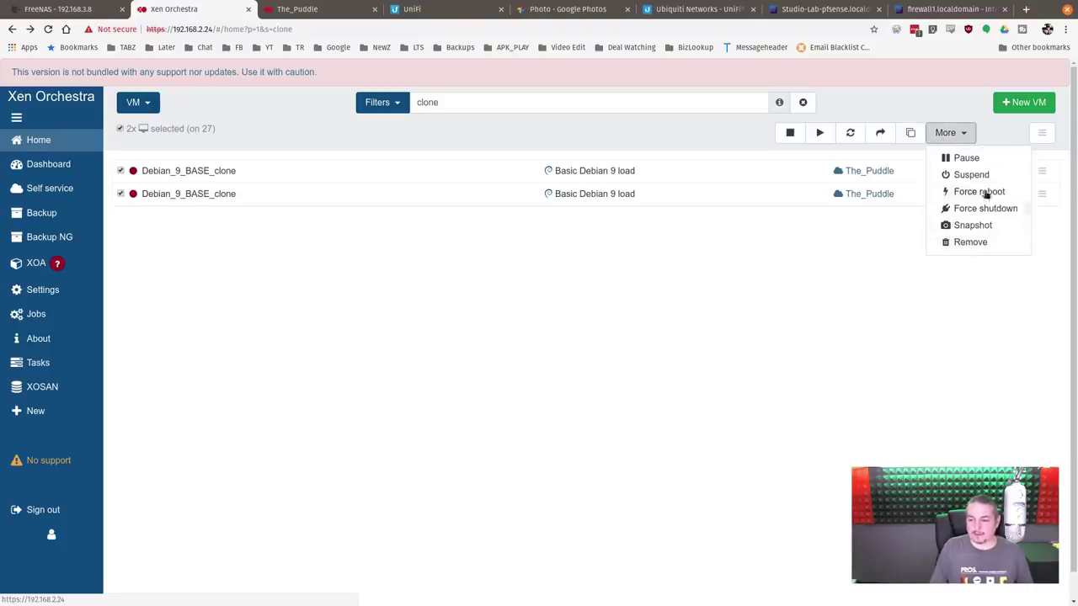
{"action": "left_click", "coordinate": [970, 243]}
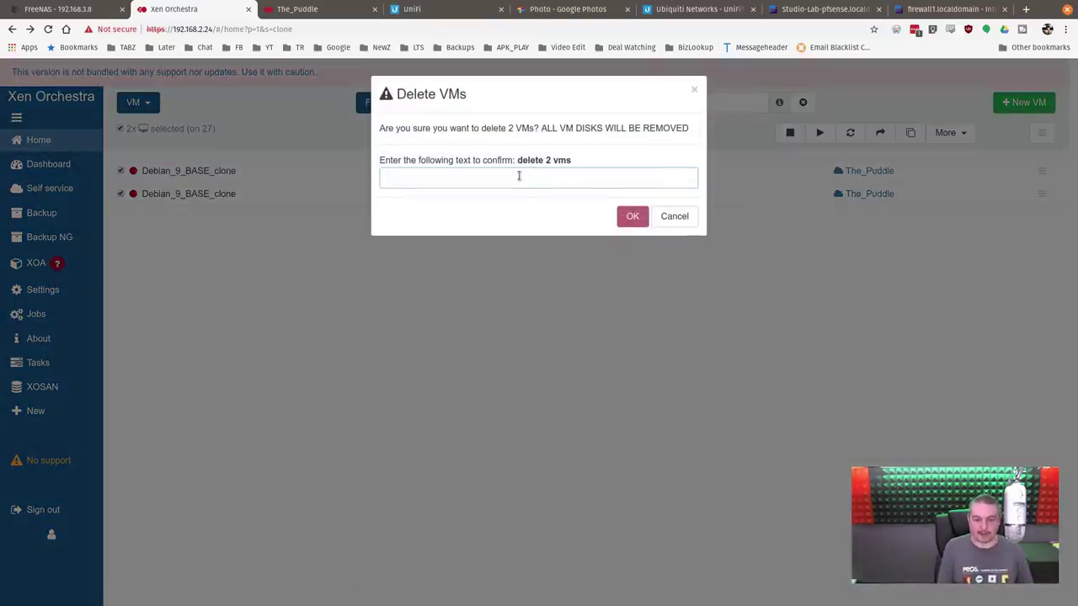
{"action": "left_click", "coordinate": [532, 162]}
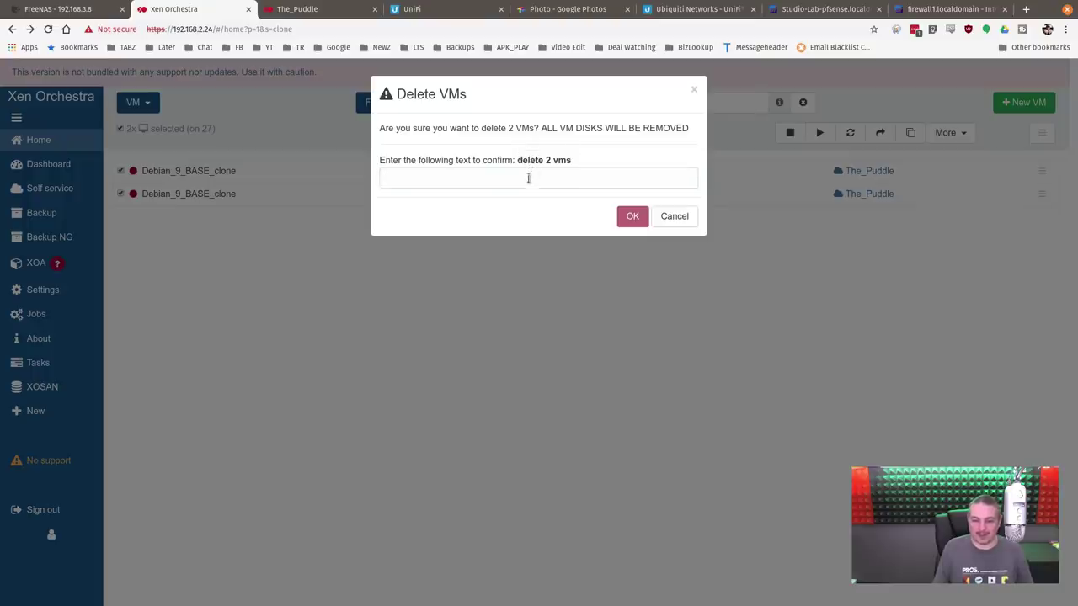
{"action": "left_click", "coordinate": [528, 179]}
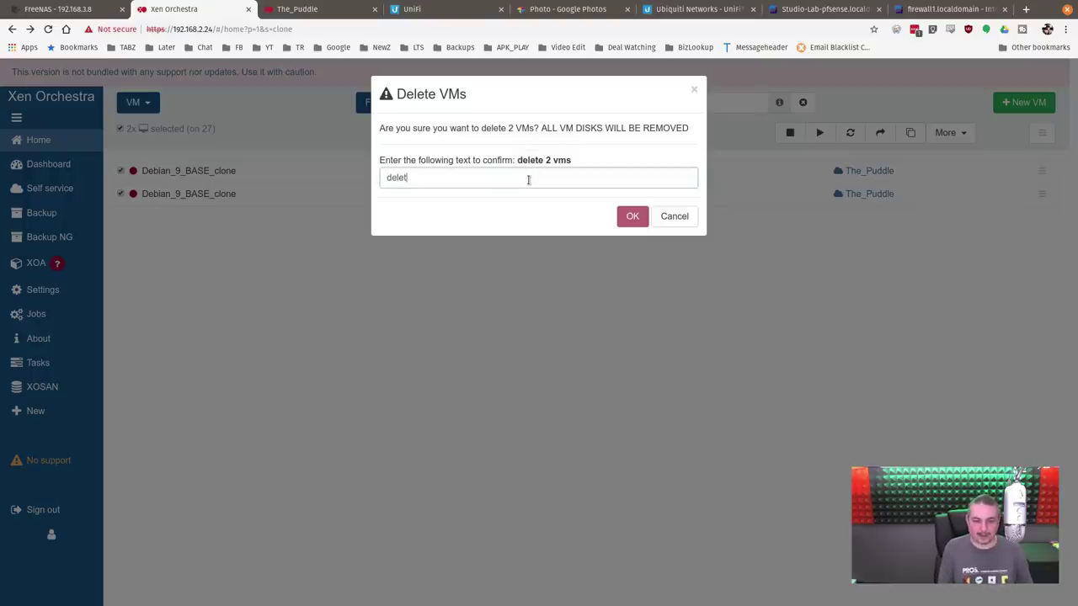
{"action": "type", "text": "delete 2 vms"}
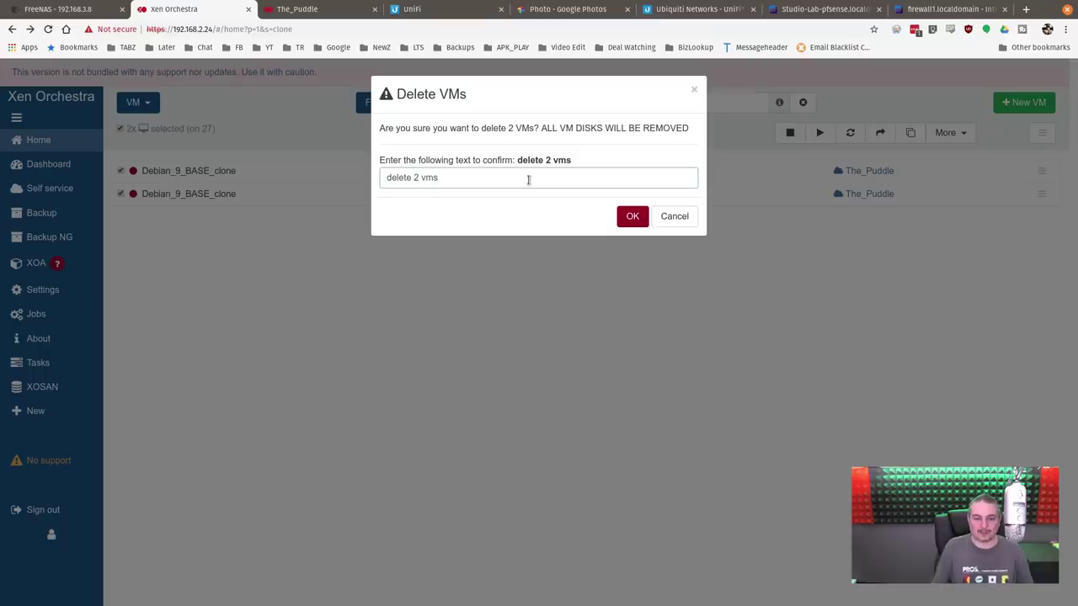
{"action": "left_click", "coordinate": [633, 217]}
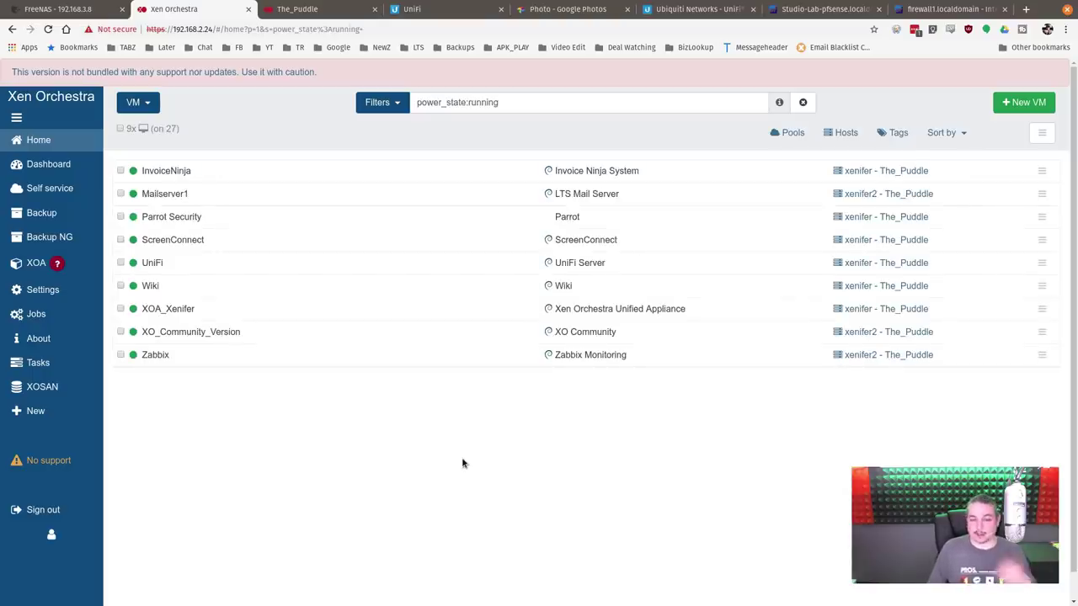
Step: Go to the VM Import page and choose Dozer as the target storage
{"action": "mouse_move", "coordinate": [70, 414]}
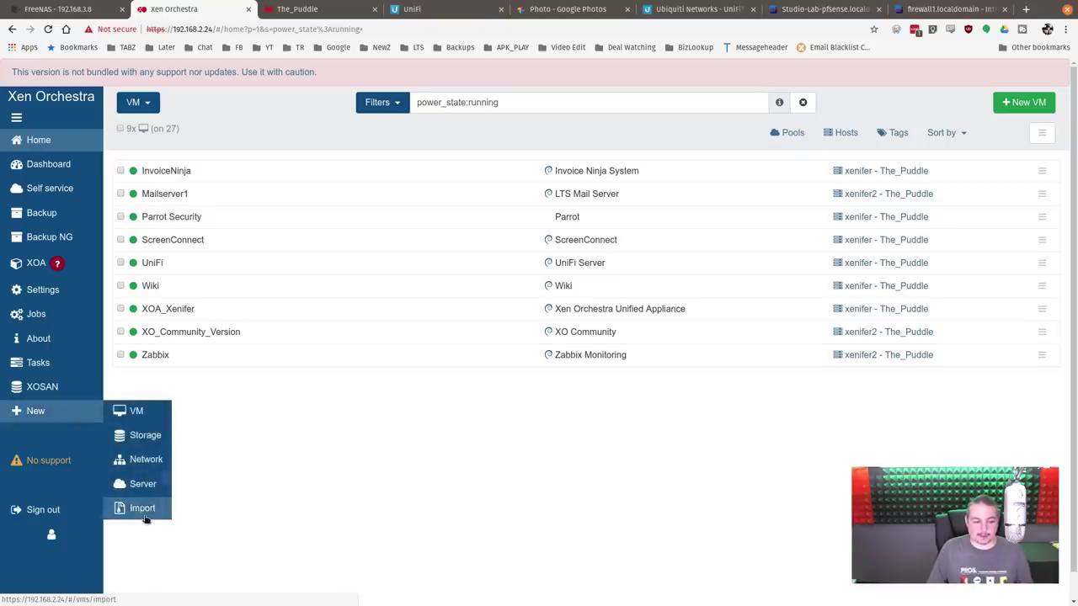
{"action": "left_click", "coordinate": [144, 515]}
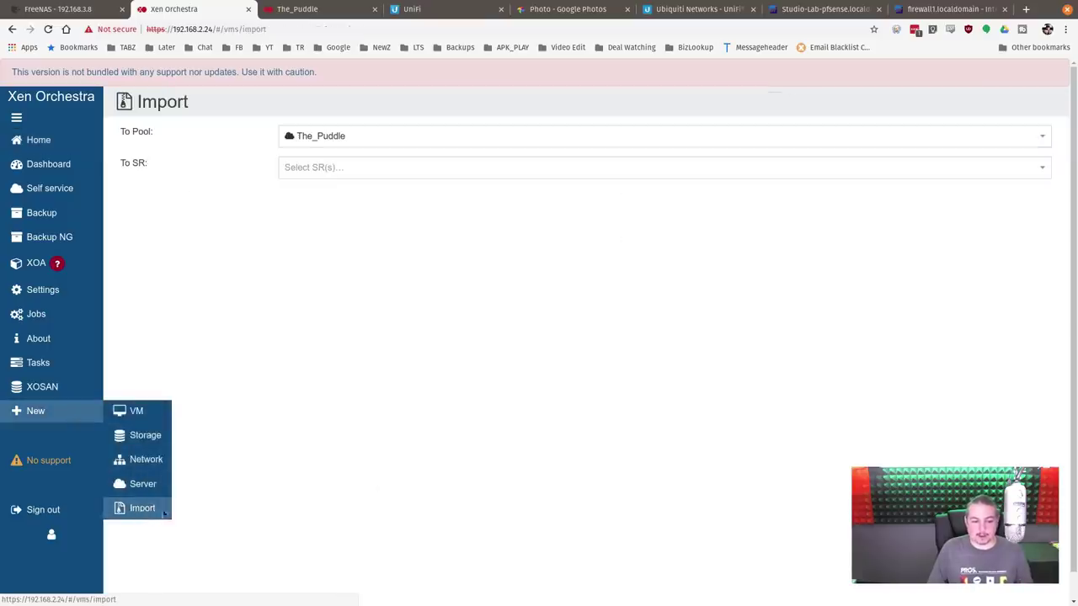
{"action": "left_click", "coordinate": [352, 170]}
{"action": "left_click", "coordinate": [435, 214]}
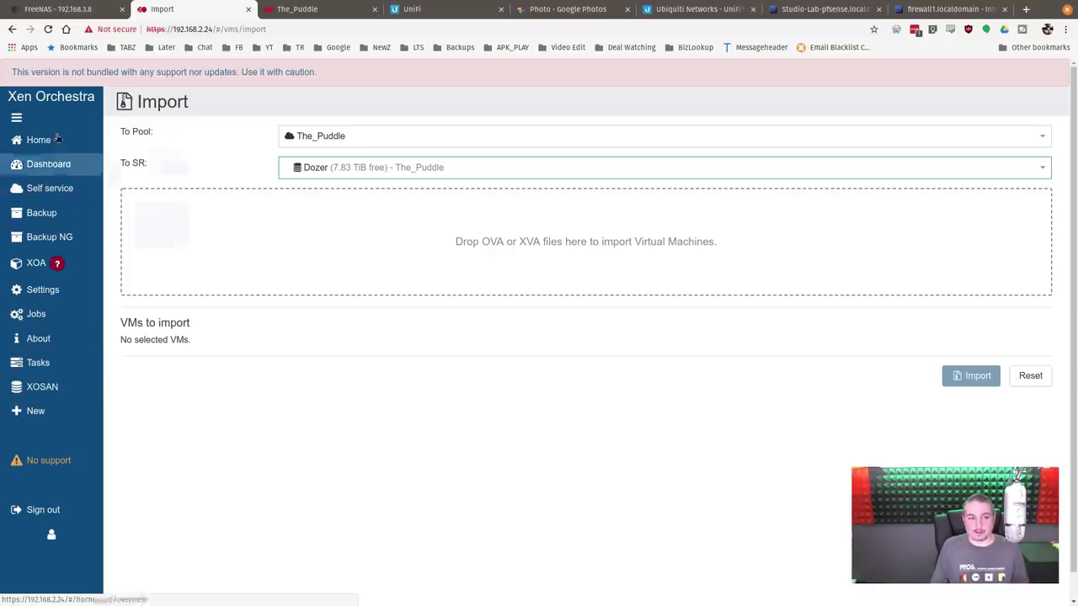
Step: Start creating a new VM and show the available pools
{"action": "mouse_move", "coordinate": [58, 137]}
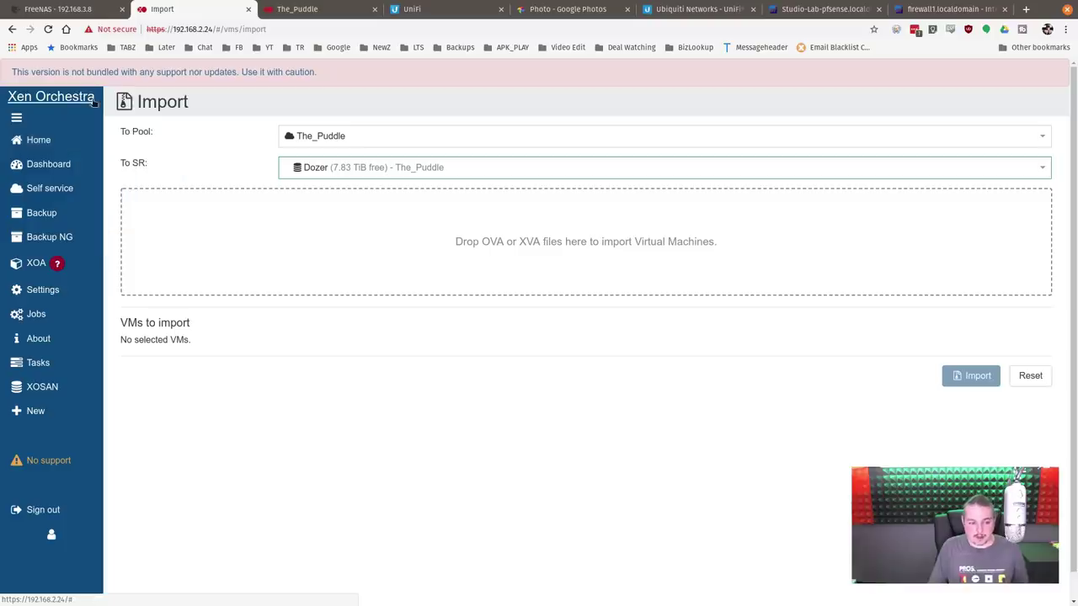
{"action": "mouse_move", "coordinate": [35, 411]}
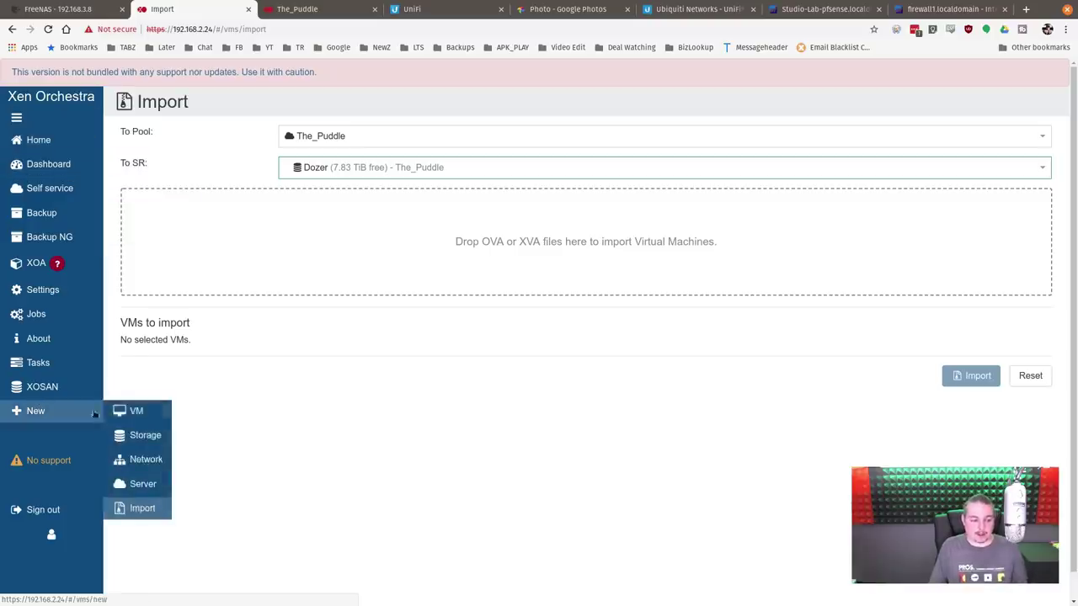
{"action": "left_click", "coordinate": [133, 409]}
{"action": "left_click", "coordinate": [403, 104]}
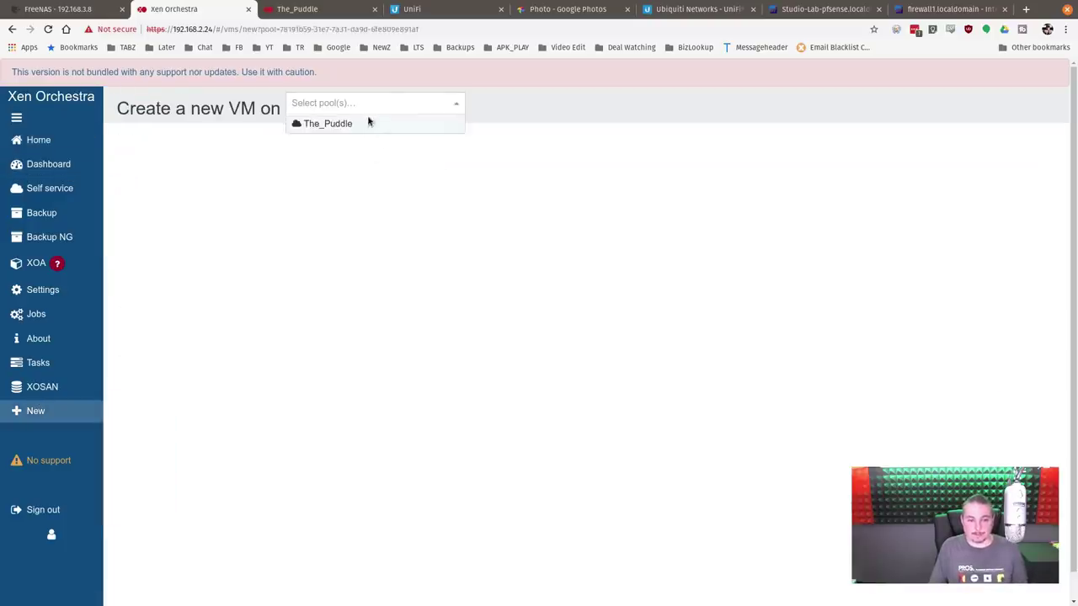
Step: Choose pool The_Puddle and try the Windows Server 2016 (64-bit) template
{"action": "left_click", "coordinate": [367, 123]}
{"action": "left_click", "coordinate": [398, 162]}
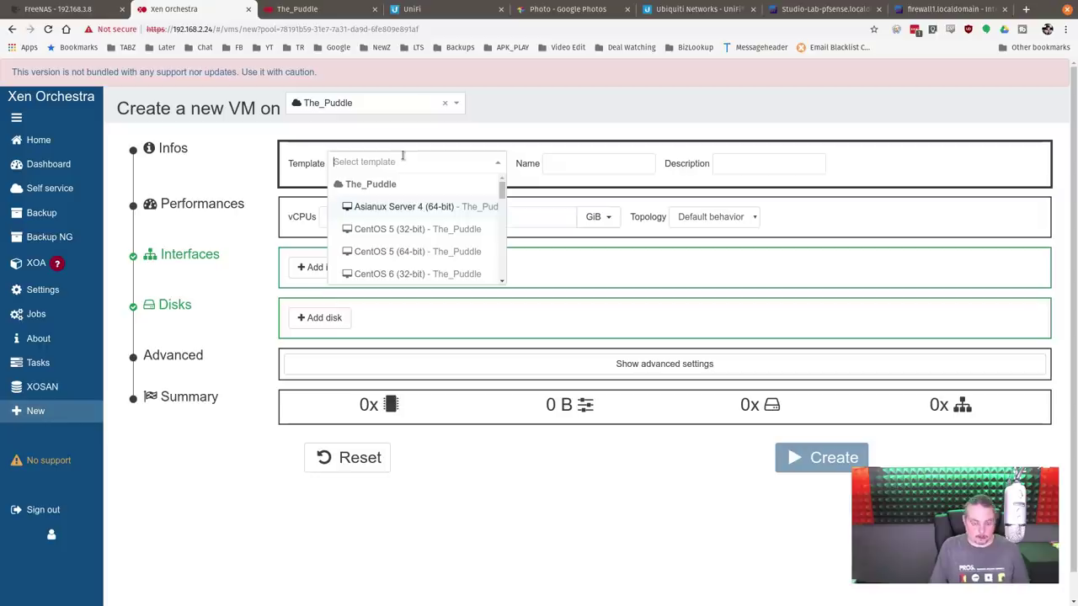
{"action": "type", "text": "deb"}
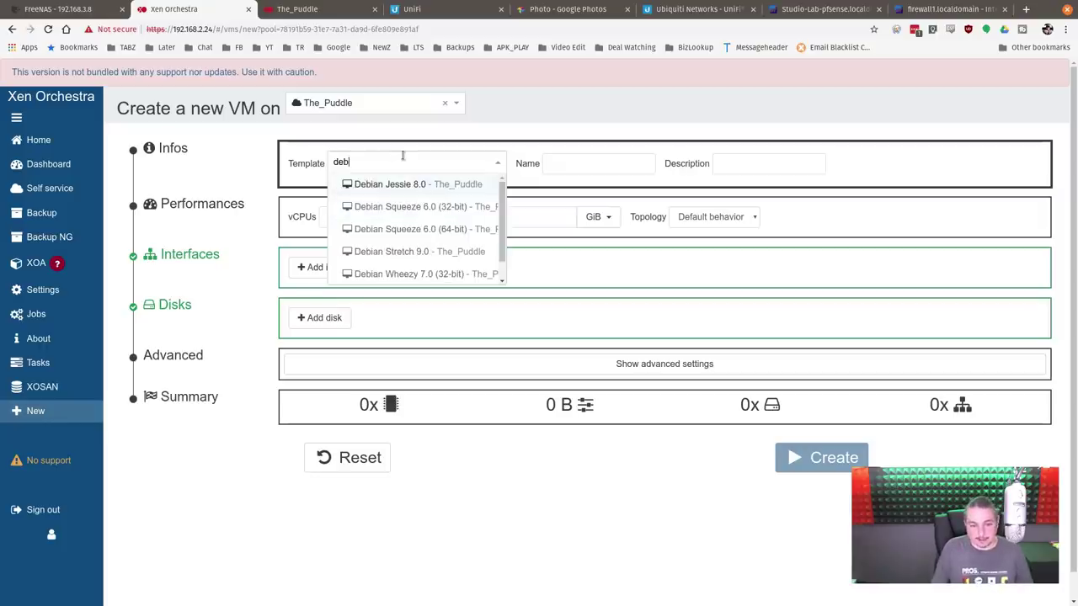
{"action": "key", "text": "ctrl+a"}
{"action": "type", "text": "wind"}
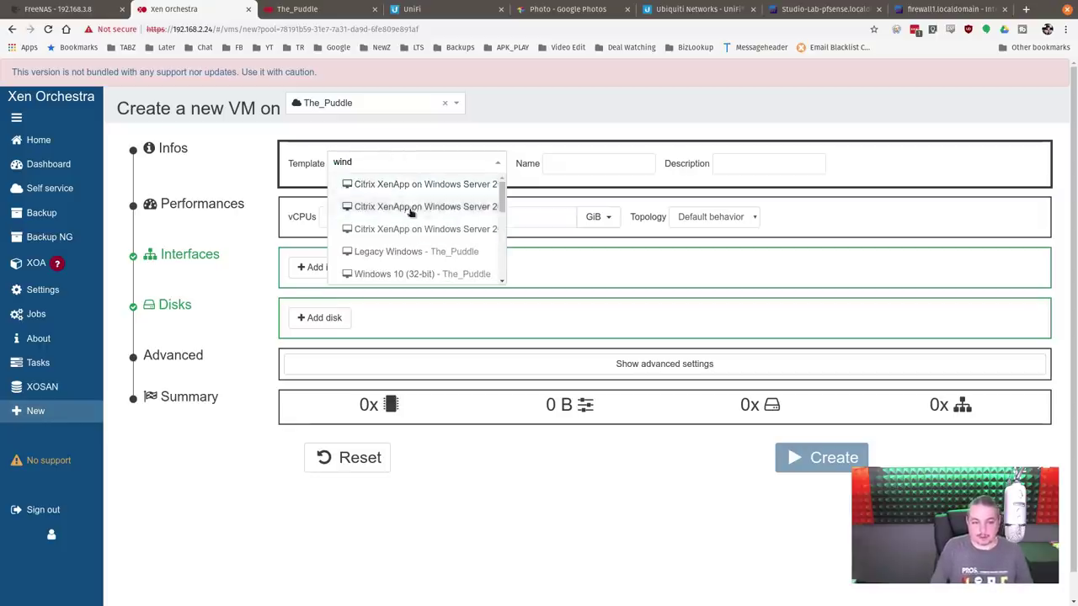
{"action": "scroll", "coordinate": [410, 212], "scroll_direction": "down", "scroll_amount": 6}
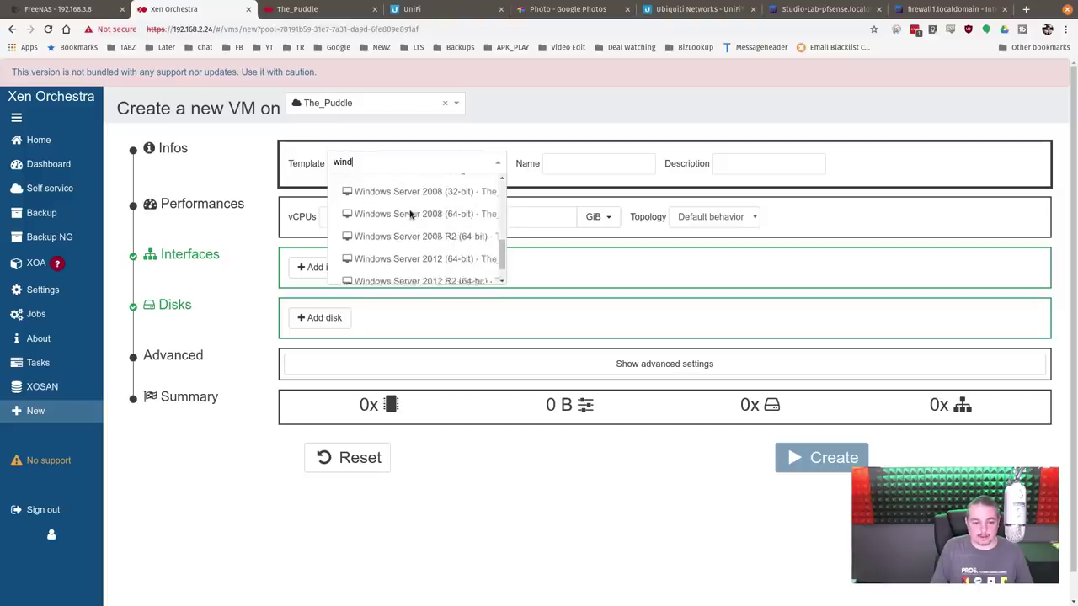
{"action": "scroll", "coordinate": [410, 213], "scroll_direction": "down", "scroll_amount": 2}
{"action": "left_click", "coordinate": [425, 270]}
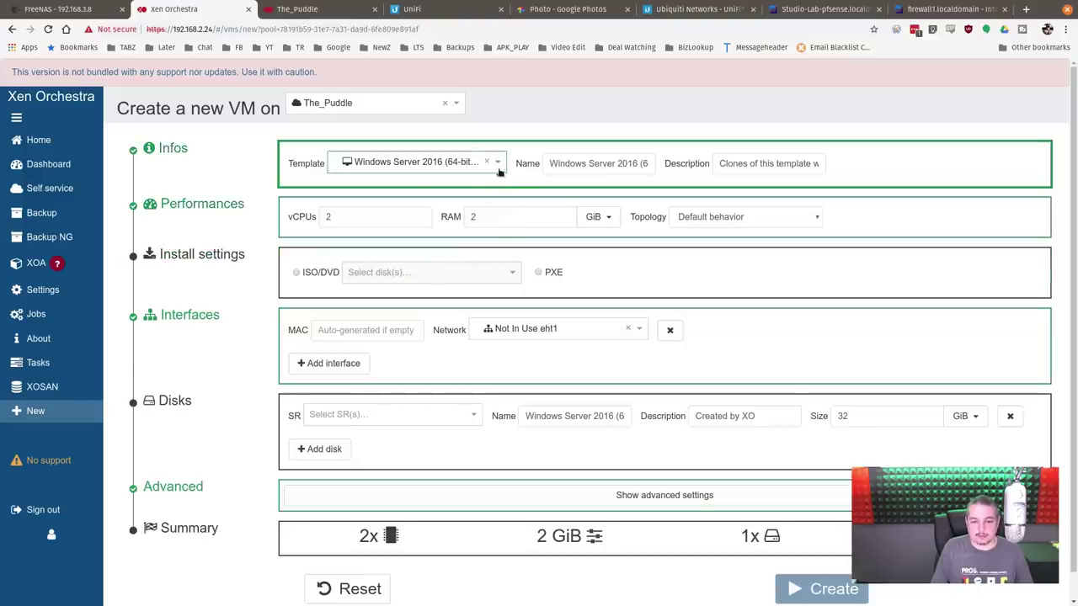
Step: Replace the template with Debian Jessie 8.0 via a 'deb' search
{"action": "left_click", "coordinate": [470, 164]}
{"action": "key", "text": "BackSpace"}
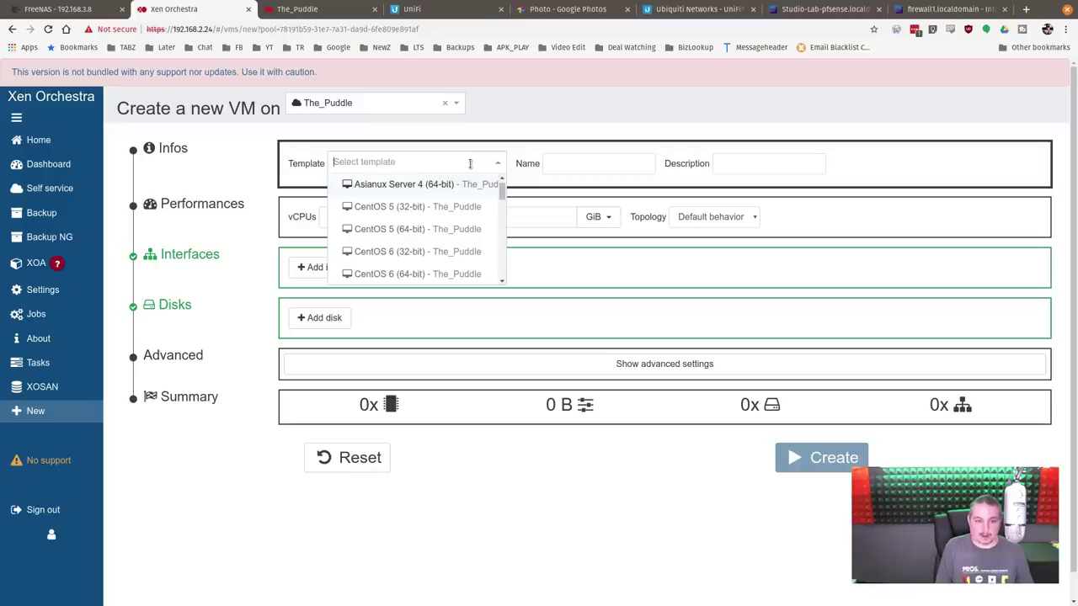
{"action": "type", "text": "deb"}
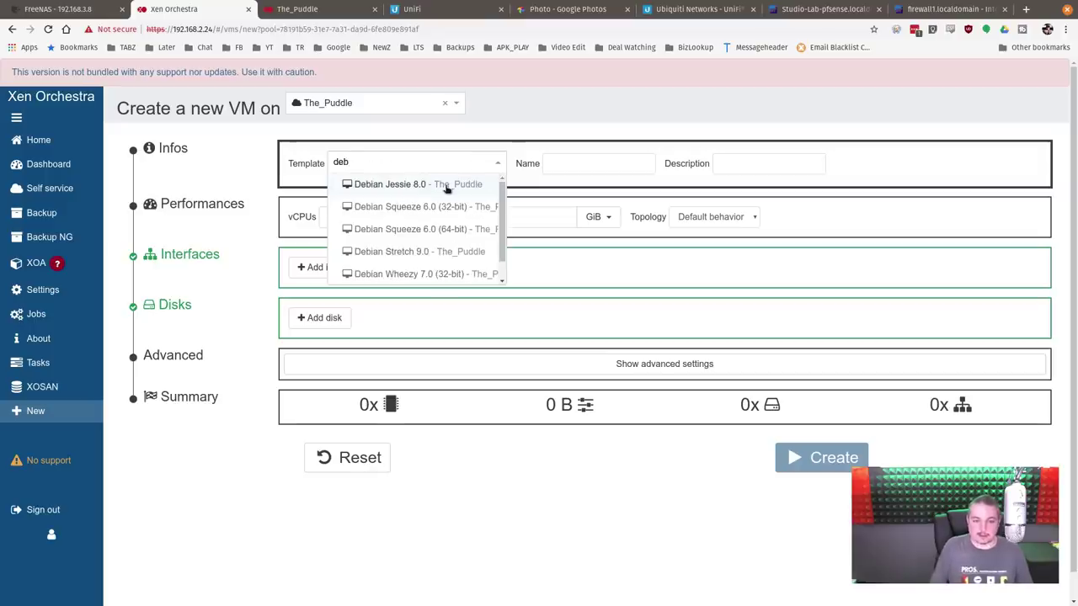
{"action": "left_click", "coordinate": [443, 185]}
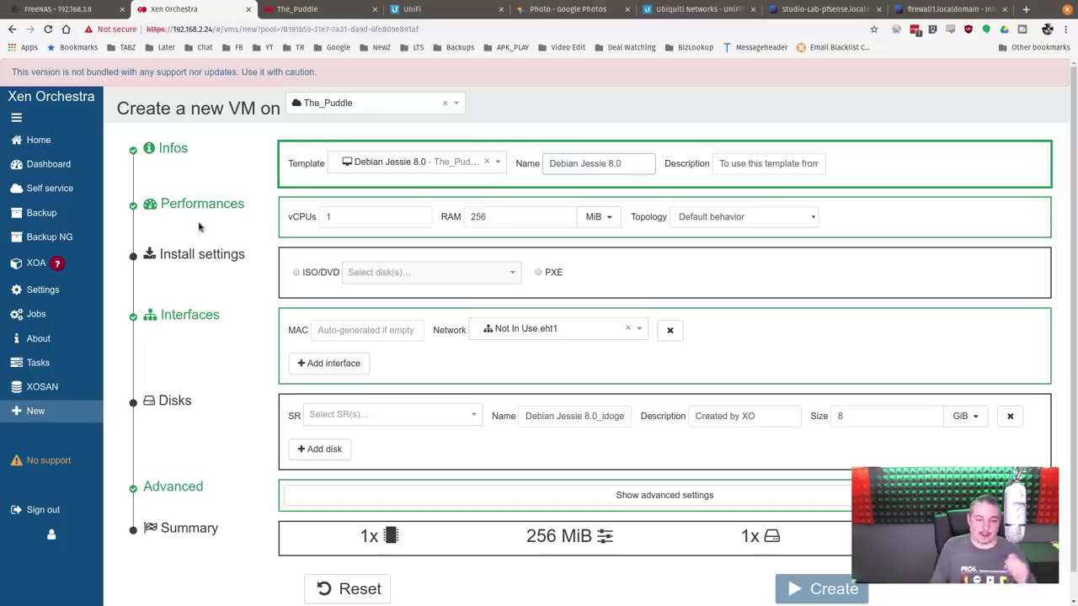
Step: Set the VM's install source to the ISO Parrot-security-4.5.1_amd64.iso
{"action": "left_click", "coordinate": [309, 269]}
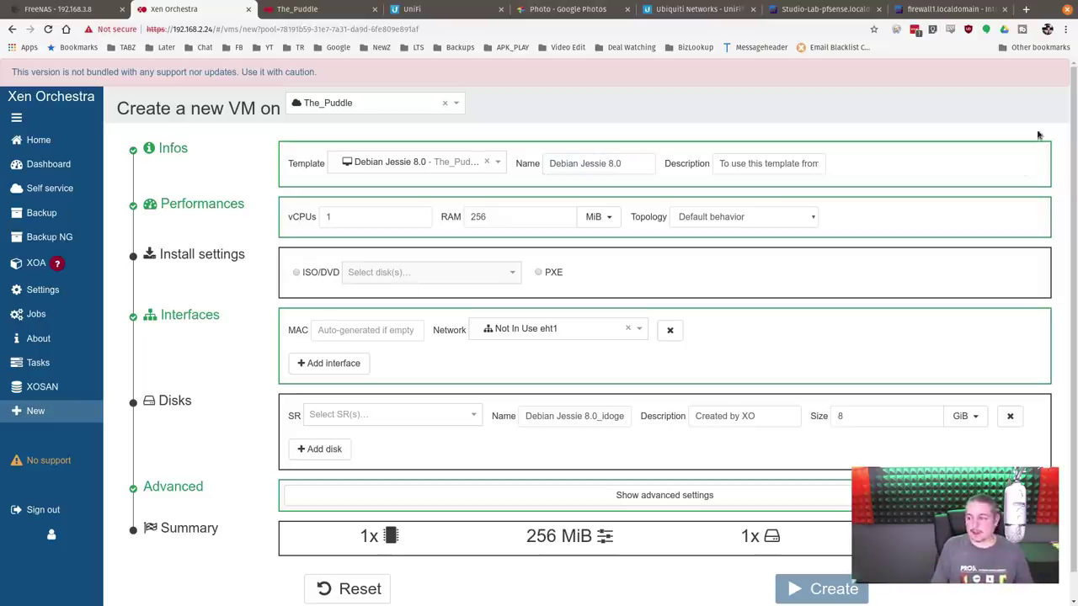
{"action": "left_click", "coordinate": [297, 276]}
{"action": "left_click", "coordinate": [297, 275]}
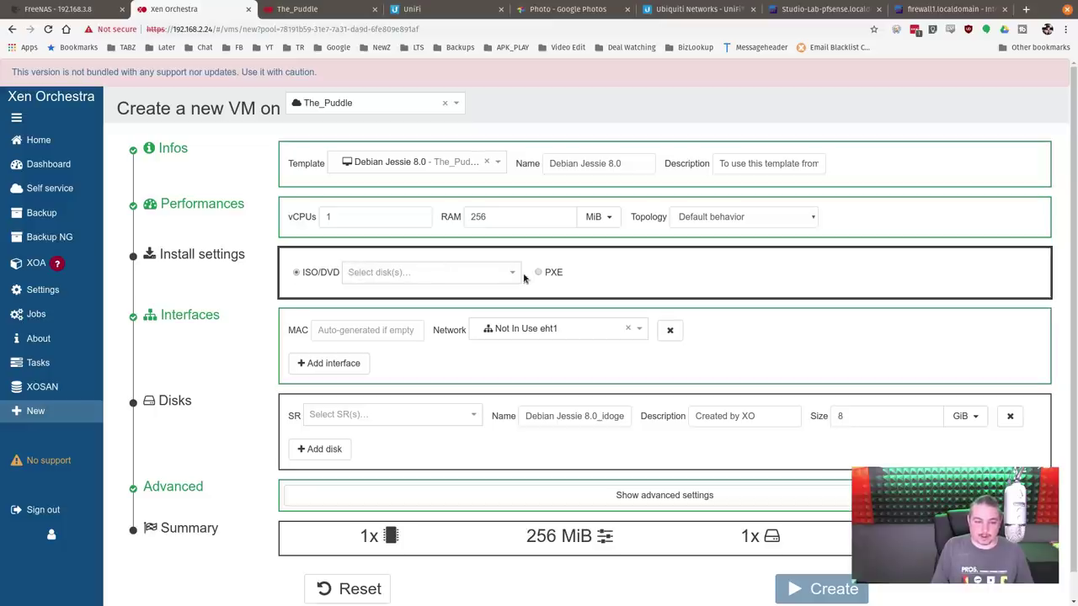
{"action": "left_click", "coordinate": [515, 274]}
{"action": "scroll", "coordinate": [500, 315], "scroll_direction": "down", "scroll_amount": 2}
{"action": "scroll", "coordinate": [463, 335], "scroll_direction": "up", "scroll_amount": 3}
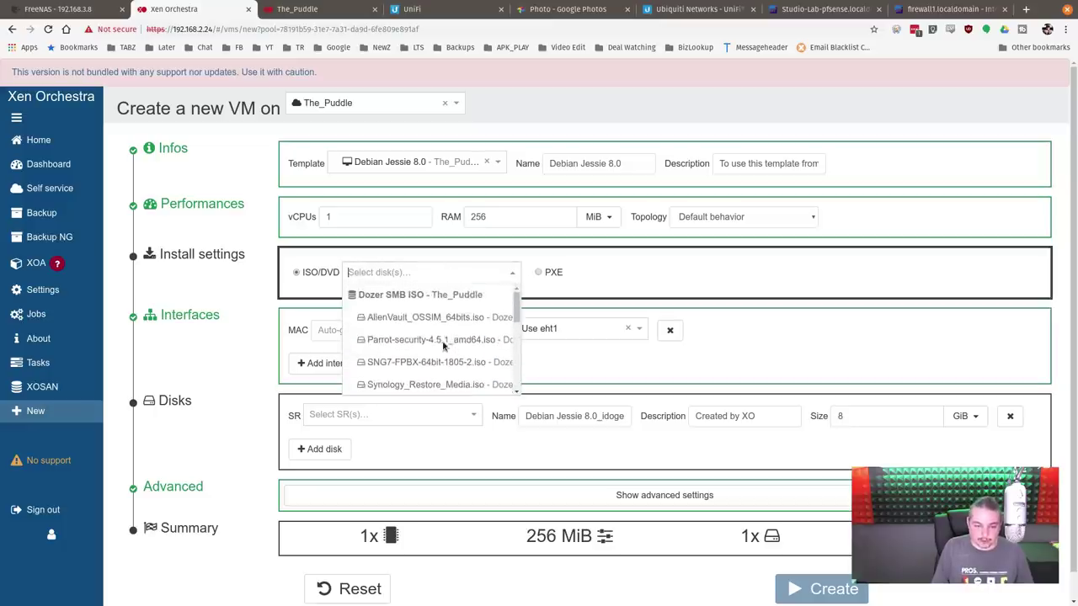
{"action": "left_click", "coordinate": [408, 342]}
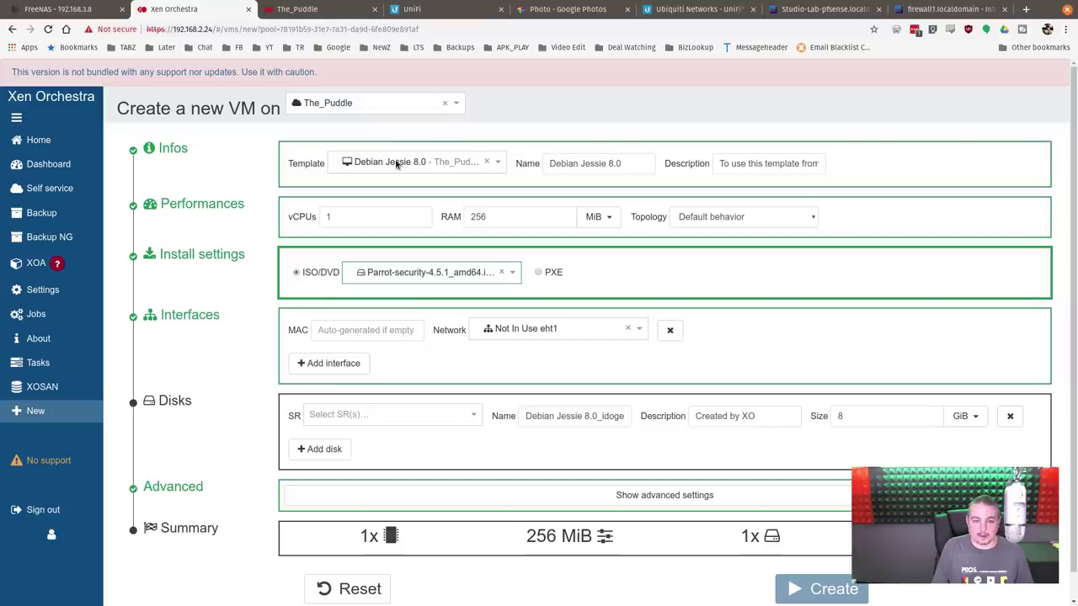
Step: Name the VM 'Parrot' with the description 'Parrot Test'
{"action": "left_click", "coordinate": [640, 163]}
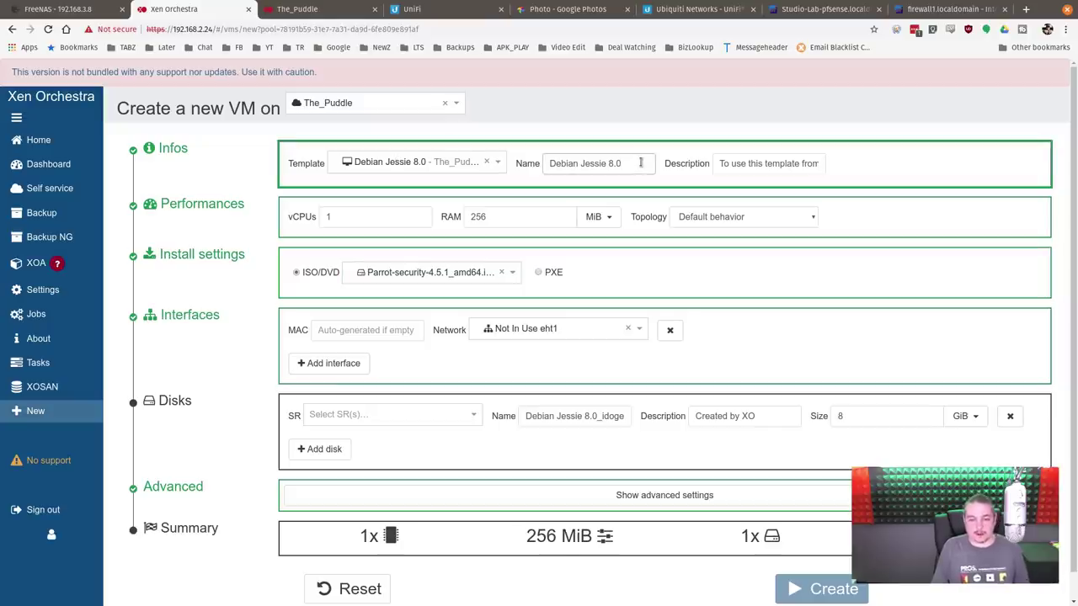
{"action": "key", "text": "ctrl+a"}
{"action": "type", "text": "Parrot"}
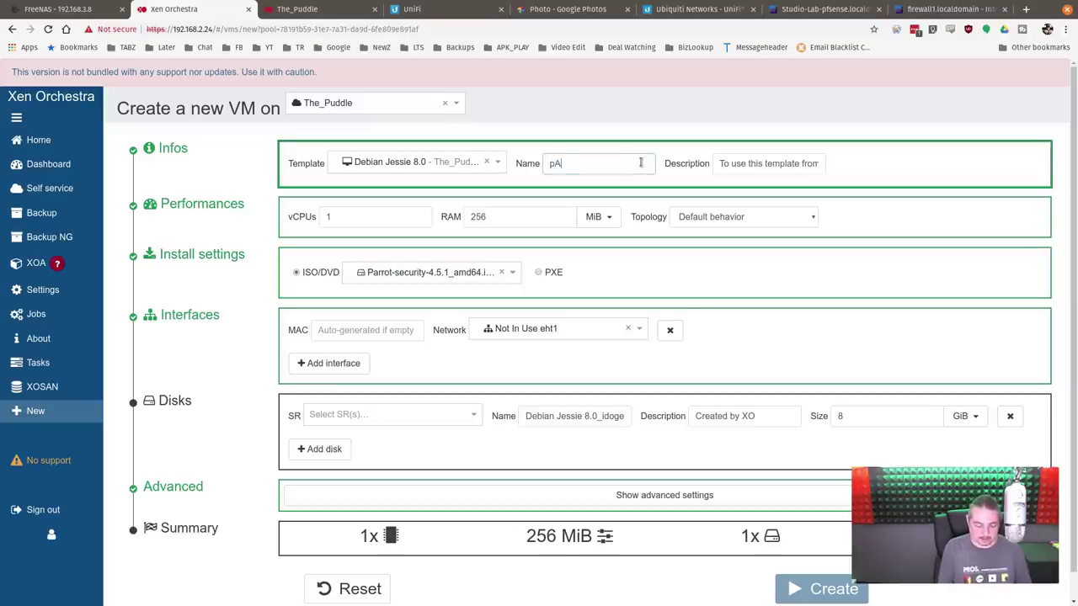
{"action": "left_click", "coordinate": [776, 172]}
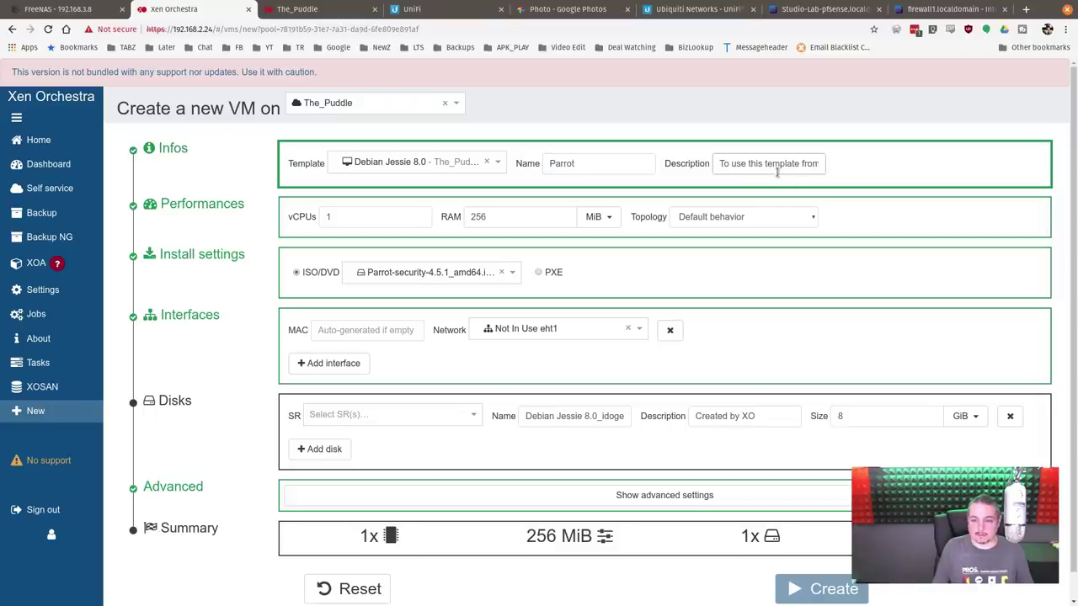
{"action": "key", "text": "ctrl+a"}
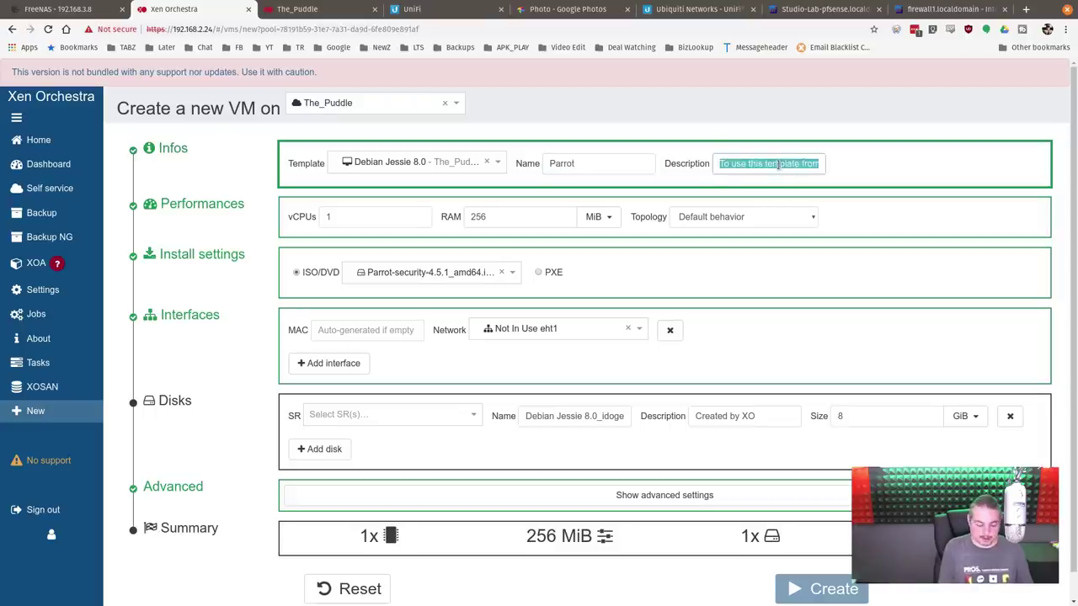
{"action": "type", "text": "Parrot Test"}
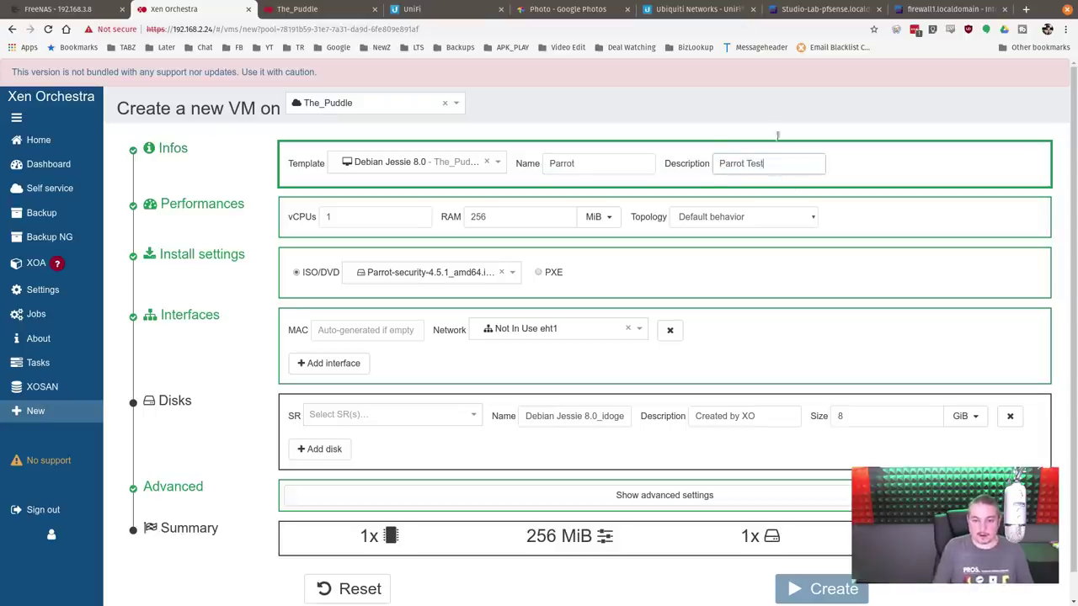
Step: Give the VM 8 vCPUs and 4 GiB of RAM
{"action": "left_click", "coordinate": [380, 222]}
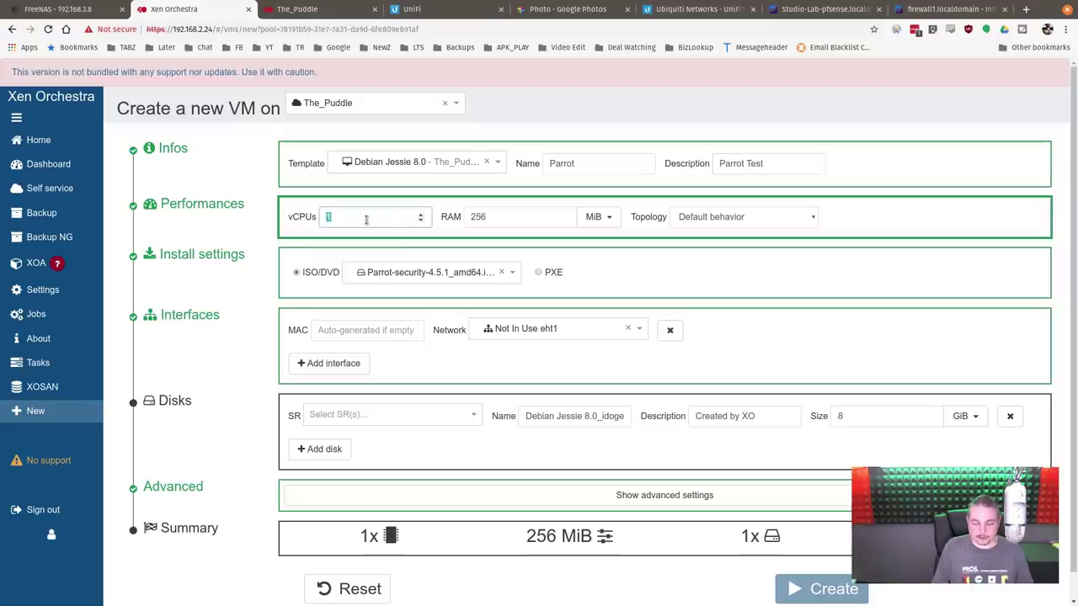
{"action": "type", "text": "8"}
{"action": "left_click", "coordinate": [598, 216]}
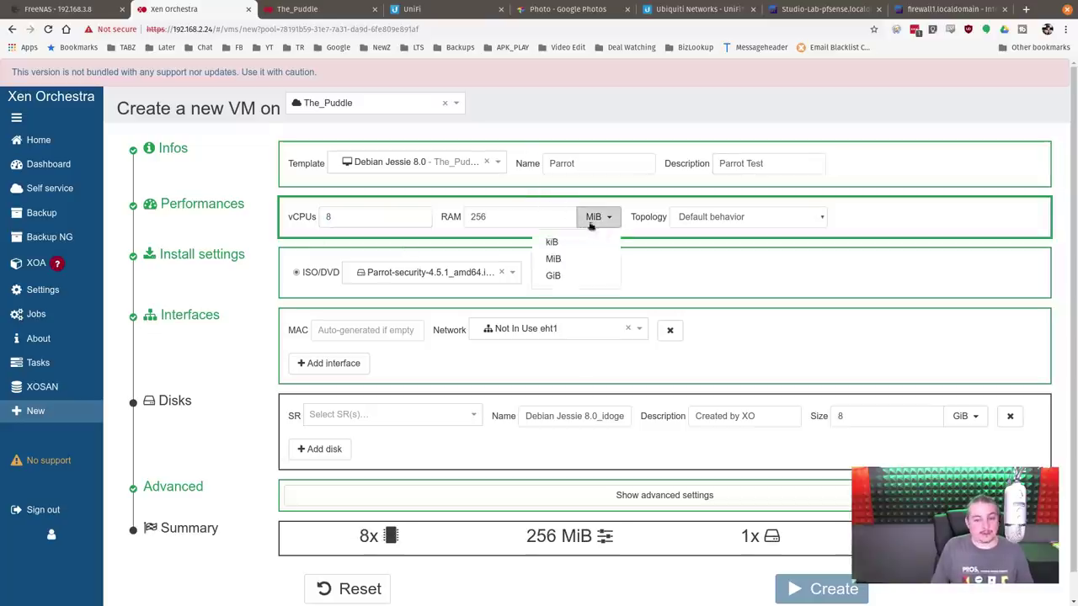
{"action": "left_click", "coordinate": [553, 275]}
{"action": "double_click", "coordinate": [526, 215]}
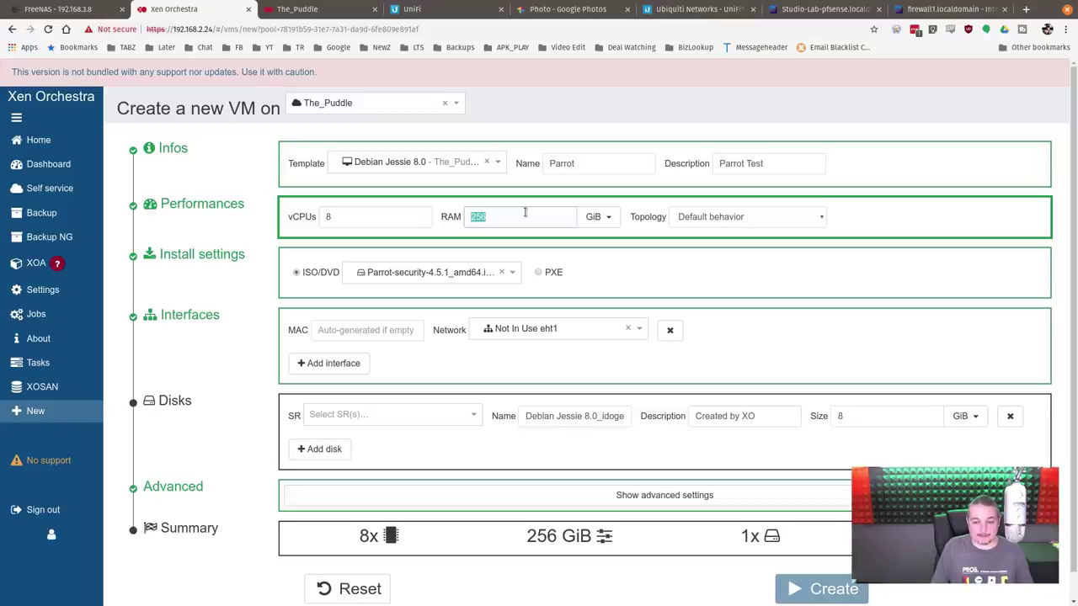
{"action": "type", "text": "4"}
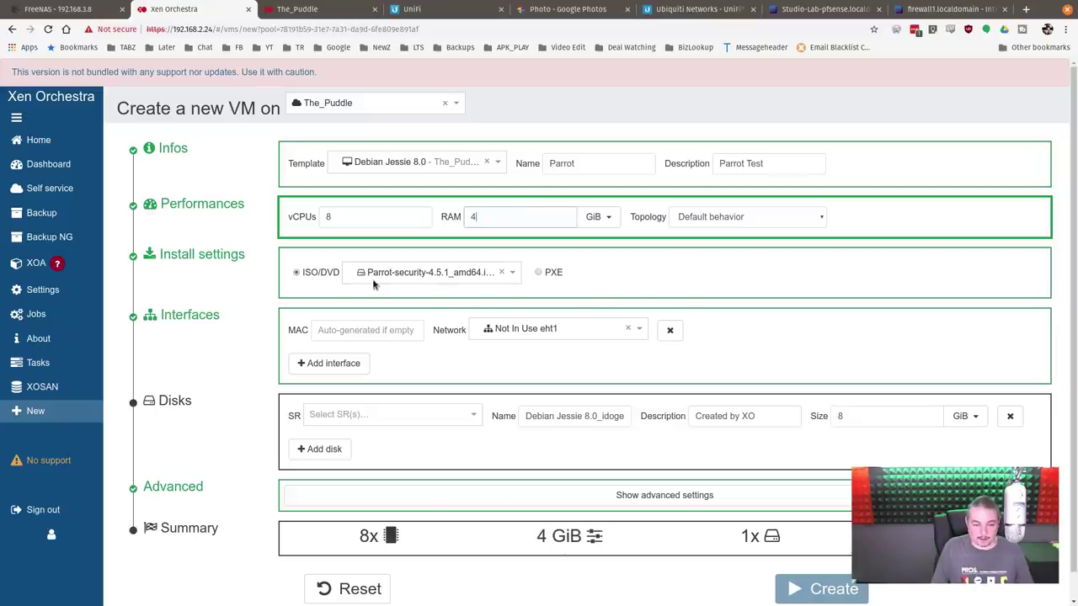
{"action": "scroll", "coordinate": [374, 285], "scroll_direction": "down", "scroll_amount": 1}
Step: Attach the VM to the VLAN69 network and place its disk on Dozer_Scuzzy storage
{"action": "left_click", "coordinate": [637, 300]}
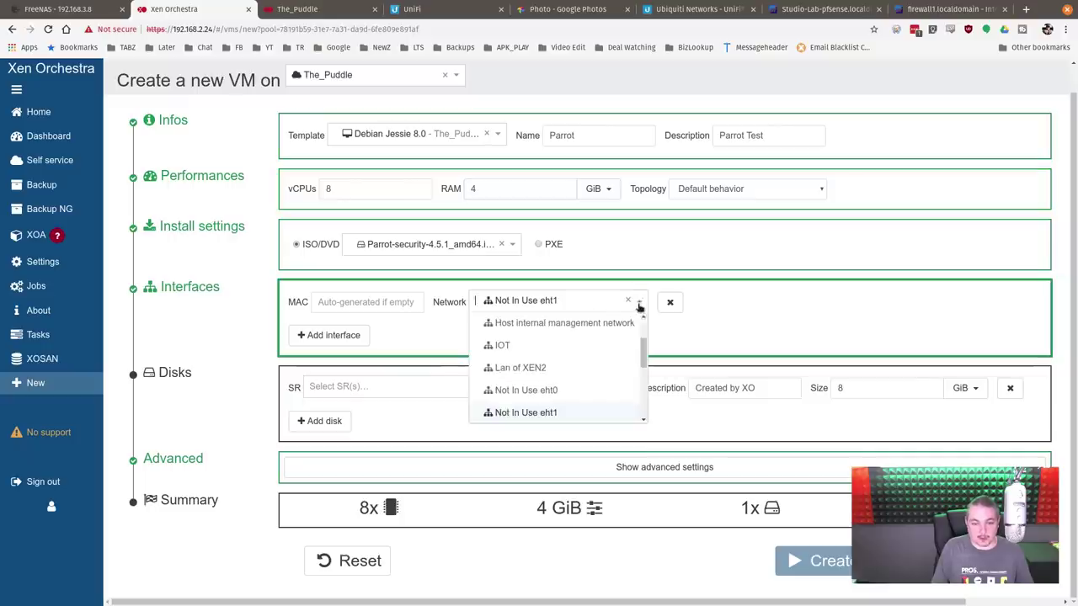
{"action": "left_click_drag", "start_coordinate": [645, 350], "coordinate": [645, 408]}
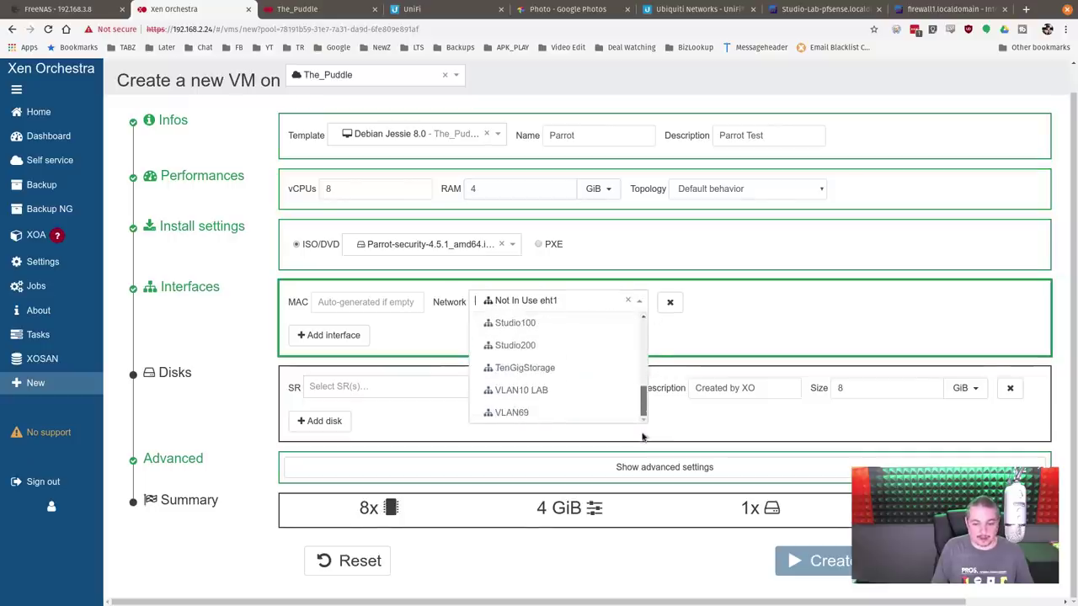
{"action": "left_click", "coordinate": [546, 412]}
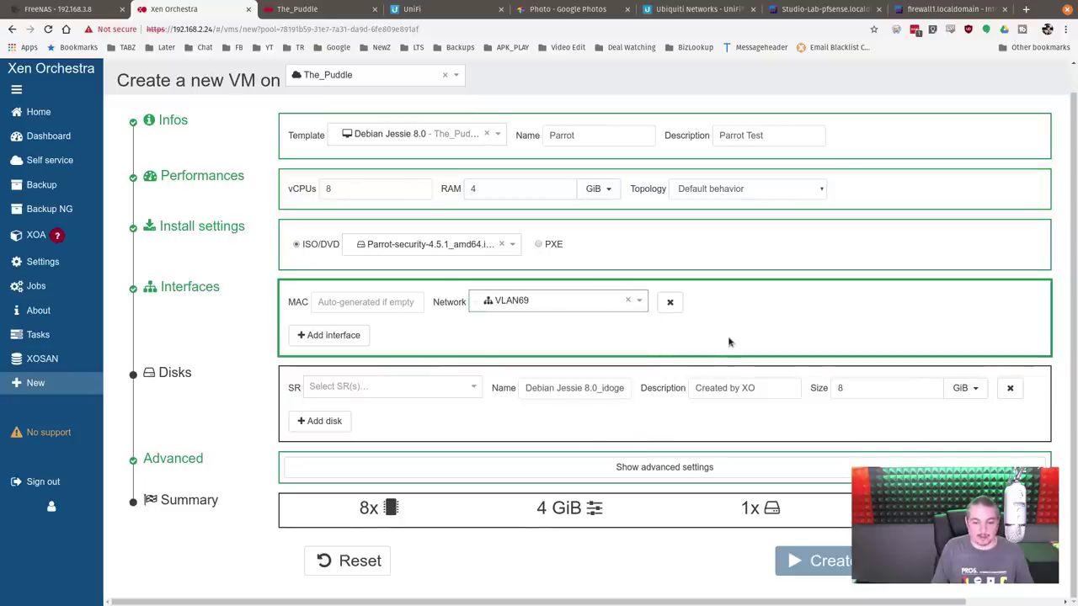
{"action": "left_click", "coordinate": [404, 387]}
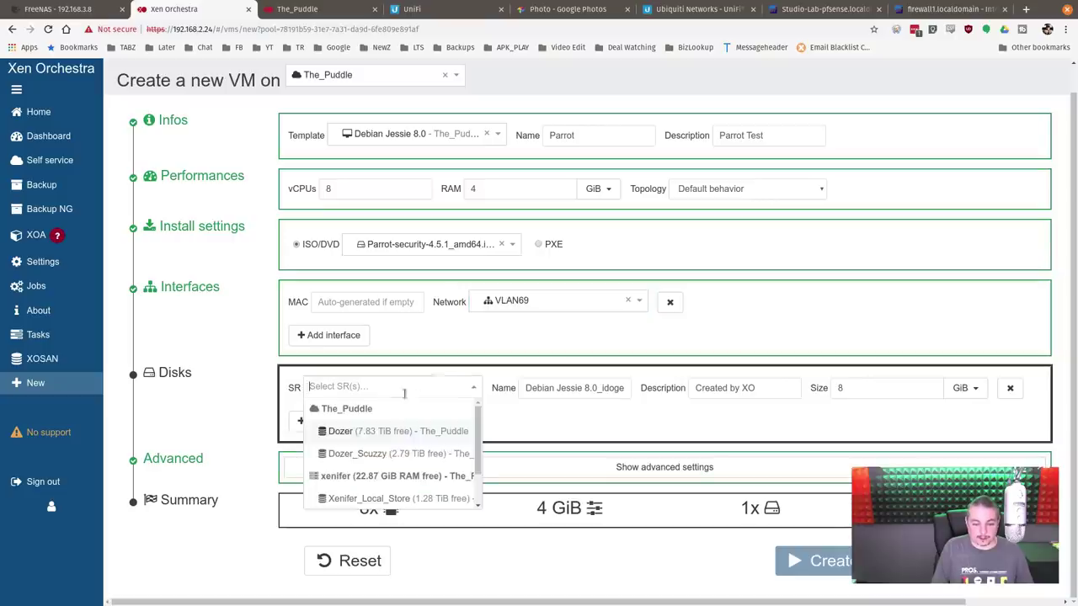
{"action": "left_click", "coordinate": [364, 455]}
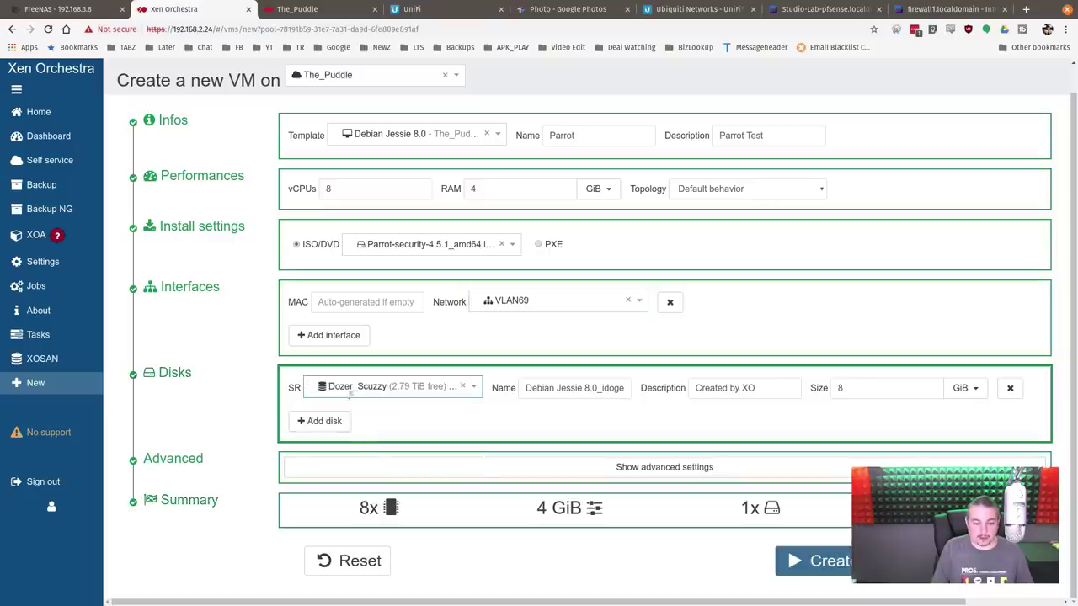
{"action": "left_click", "coordinate": [466, 389]}
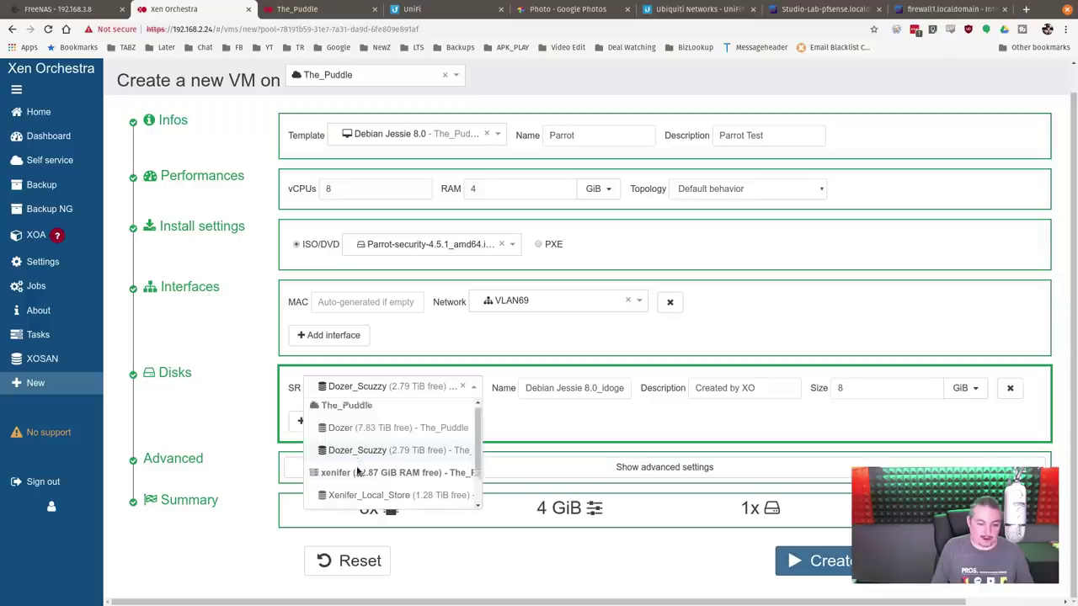
{"action": "scroll", "coordinate": [357, 471], "scroll_direction": "down", "scroll_amount": 1}
{"action": "left_click", "coordinate": [501, 371]}
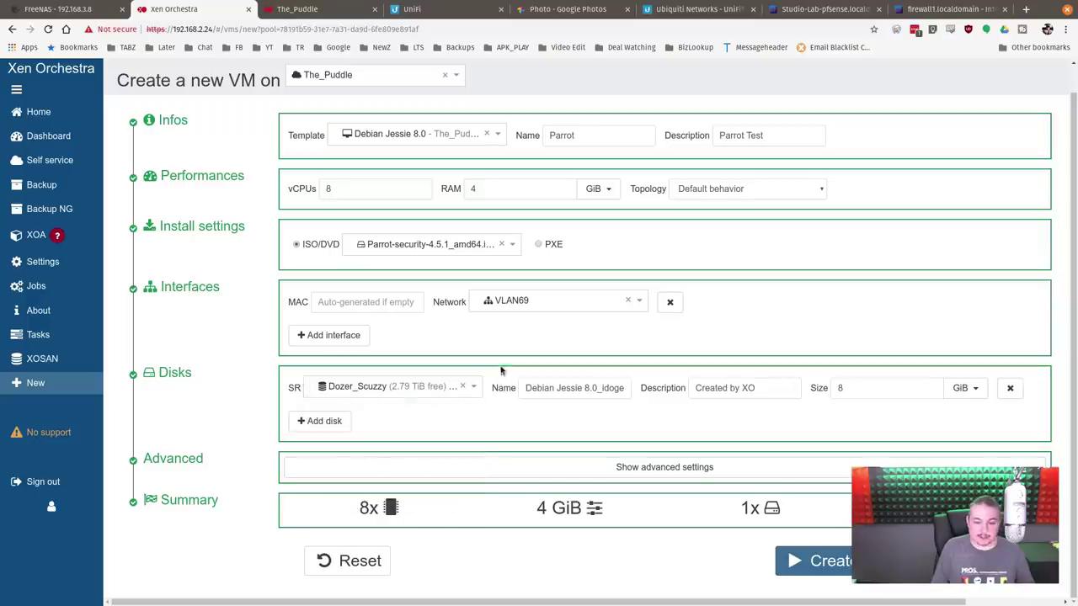
Step: Name the disk 'Parrot Test' and set its size to 80 GiB
{"action": "left_click", "coordinate": [559, 394]}
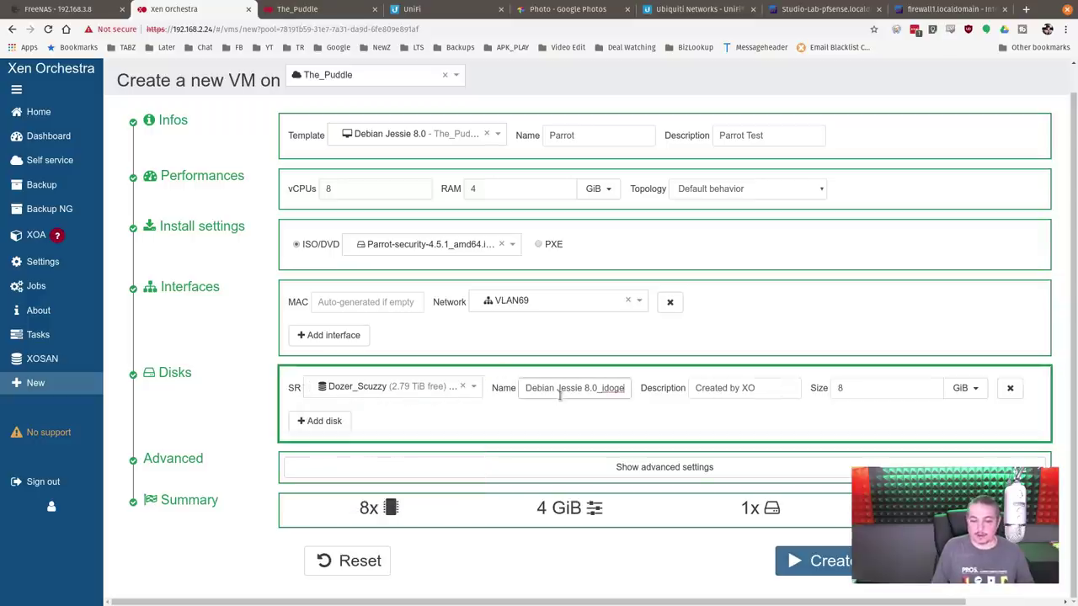
{"action": "key", "text": "ctrl+a"}
{"action": "type", "text": "Parr"}
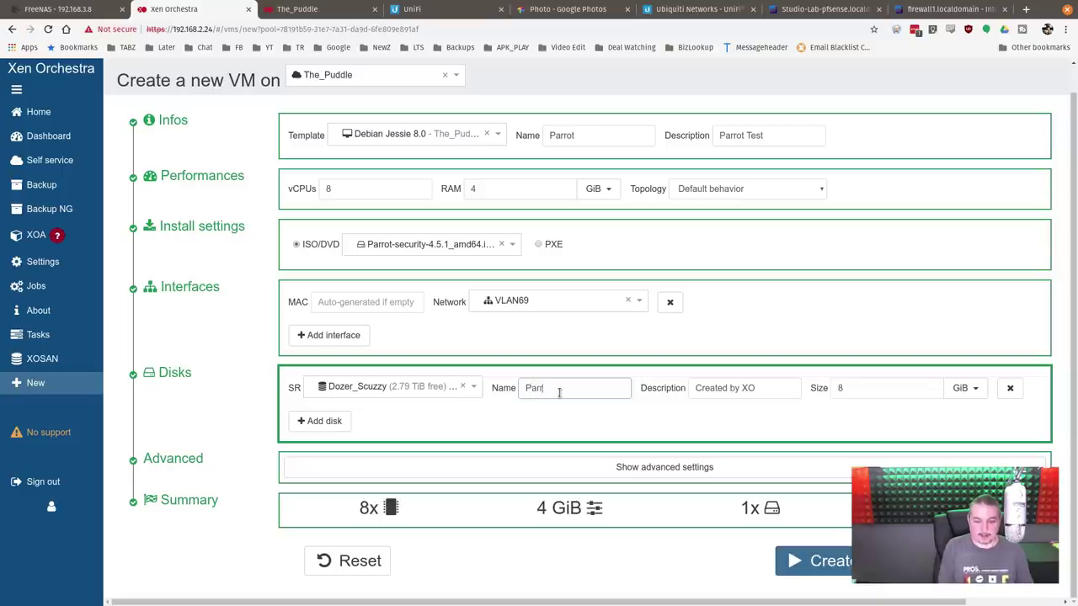
{"action": "type", "text": "ot Test"}
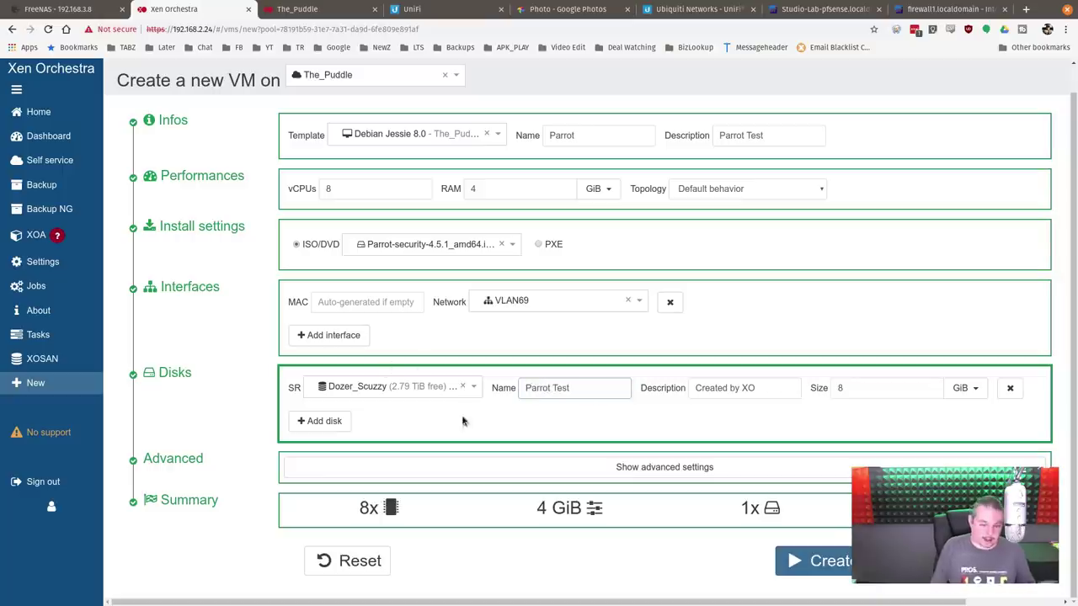
{"action": "left_click", "coordinate": [787, 386]}
{"action": "left_click", "coordinate": [915, 388]}
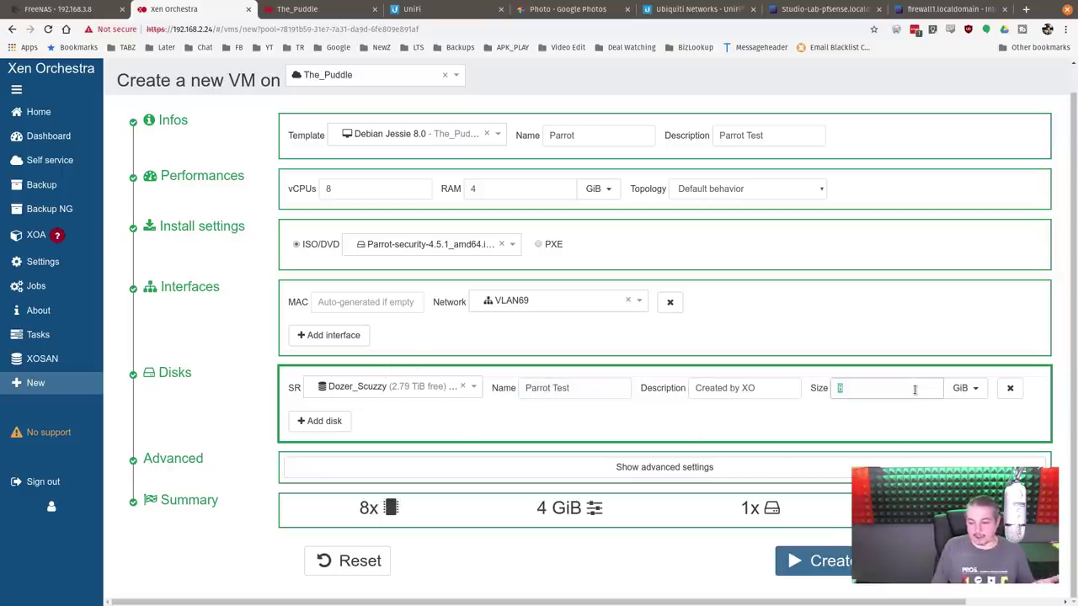
{"action": "type", "text": "0"}
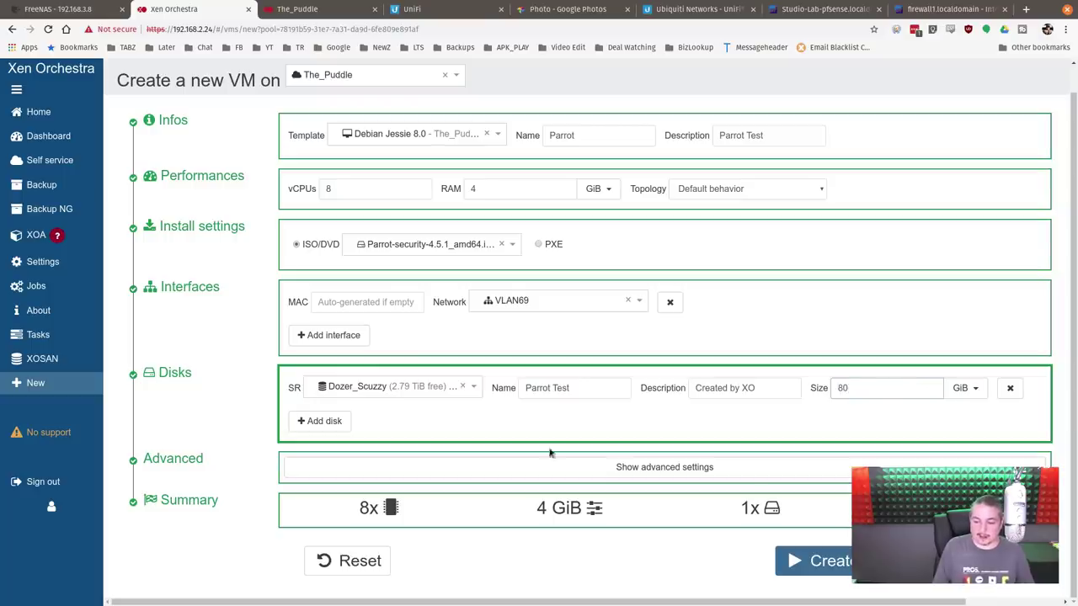
{"action": "left_click", "coordinate": [693, 467]}
Step: Turn off 'Boot VM after creation' and create the Parrot VM
{"action": "scroll", "coordinate": [653, 447], "scroll_direction": "down", "scroll_amount": 5}
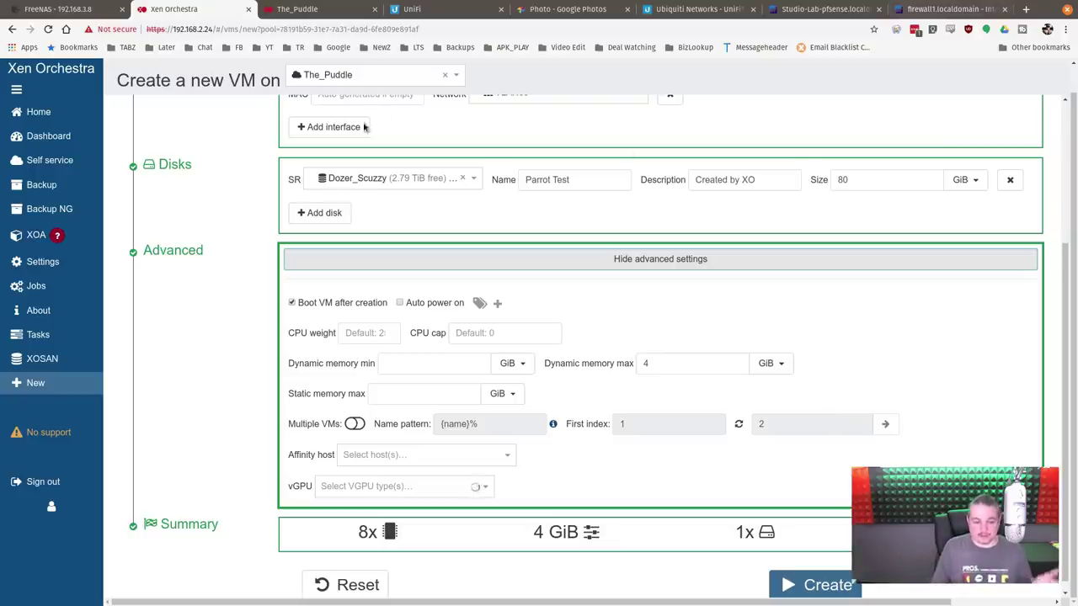
{"action": "left_click", "coordinate": [345, 306]}
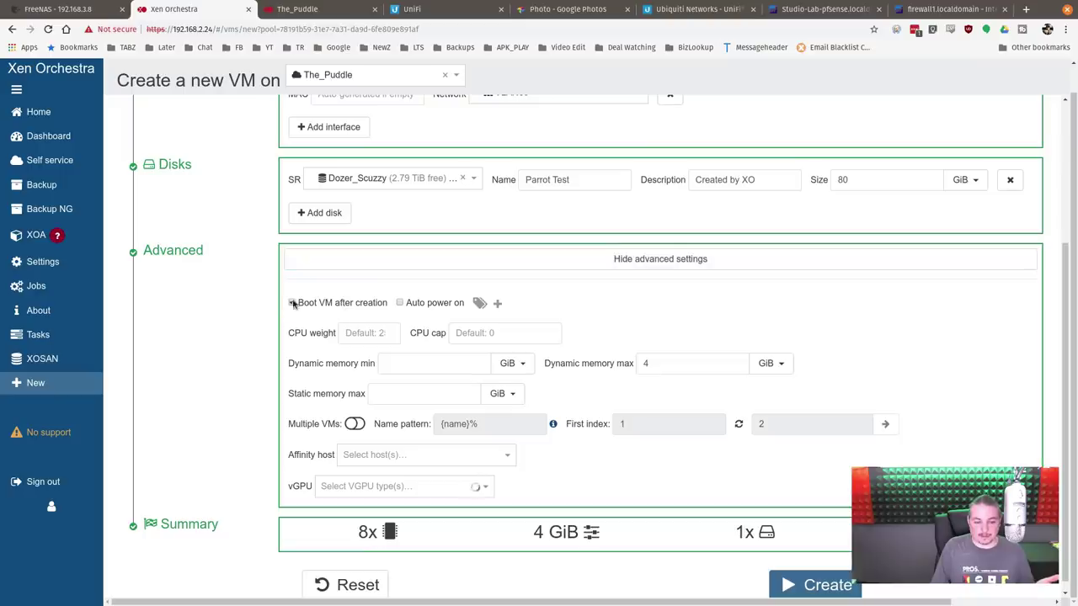
{"action": "left_click", "coordinate": [292, 303]}
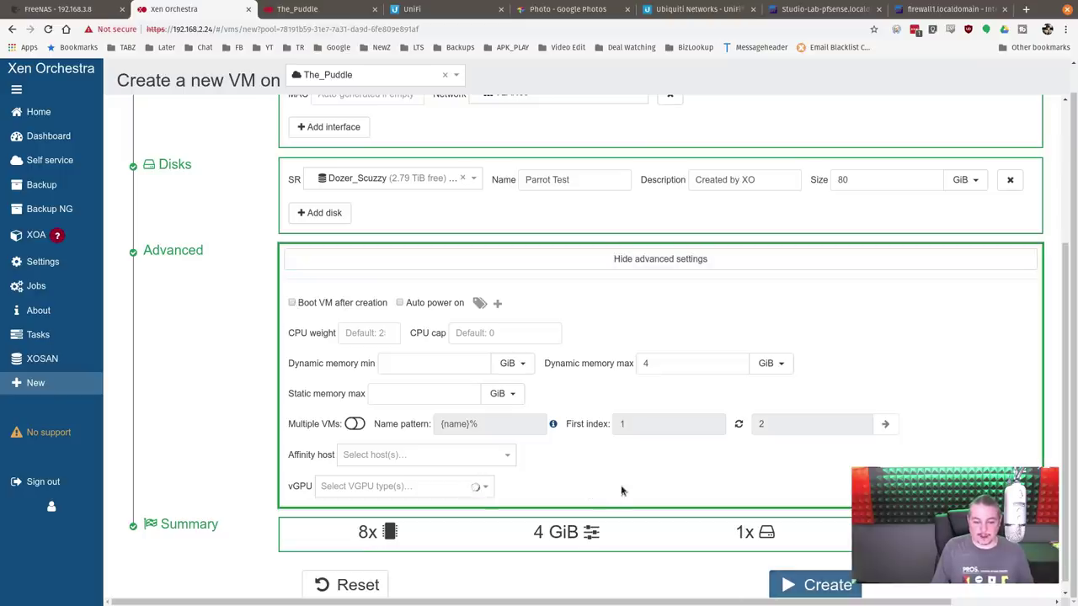
{"action": "scroll", "coordinate": [620, 492], "scroll_direction": "up", "scroll_amount": 5}
{"action": "scroll", "coordinate": [620, 491], "scroll_direction": "down", "scroll_amount": 5}
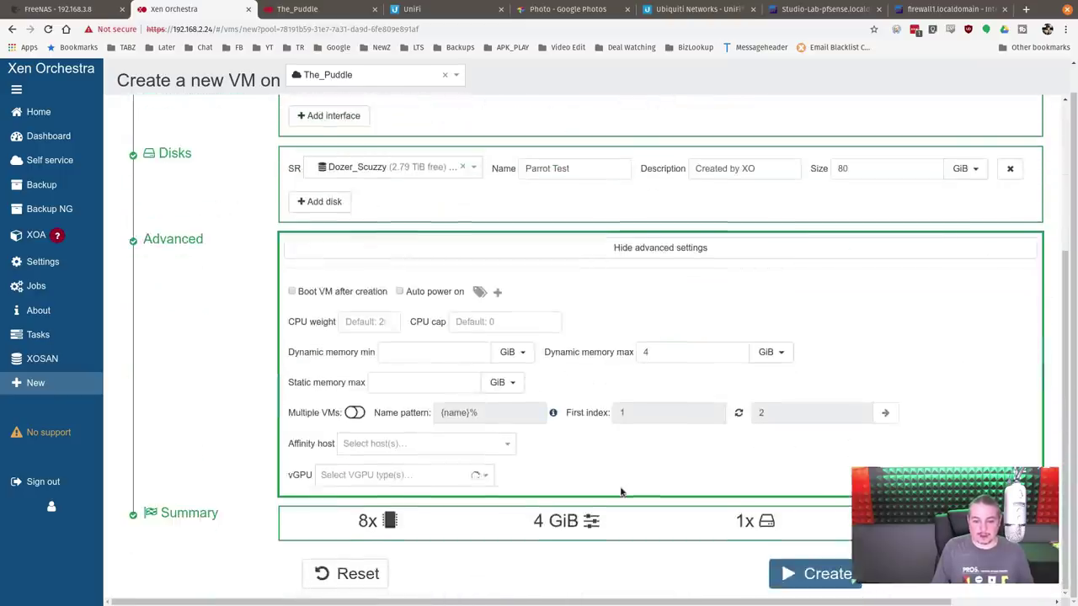
{"action": "left_click", "coordinate": [825, 579]}
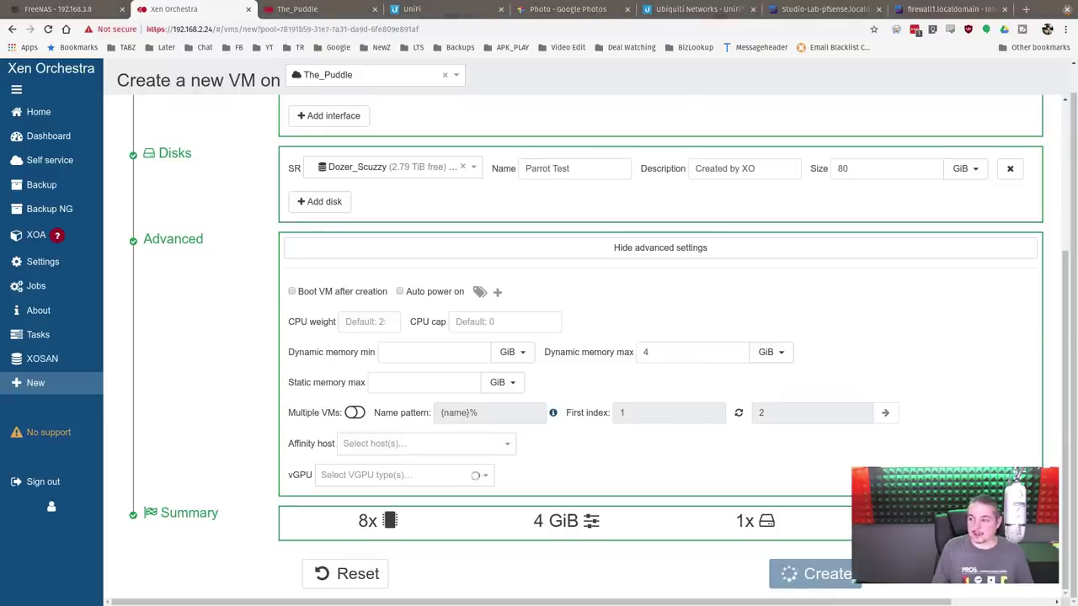
Step: Switch to the file manager on the xenserver_iso share and edit its location path
{"action": "key", "text": "alt+Tab"}
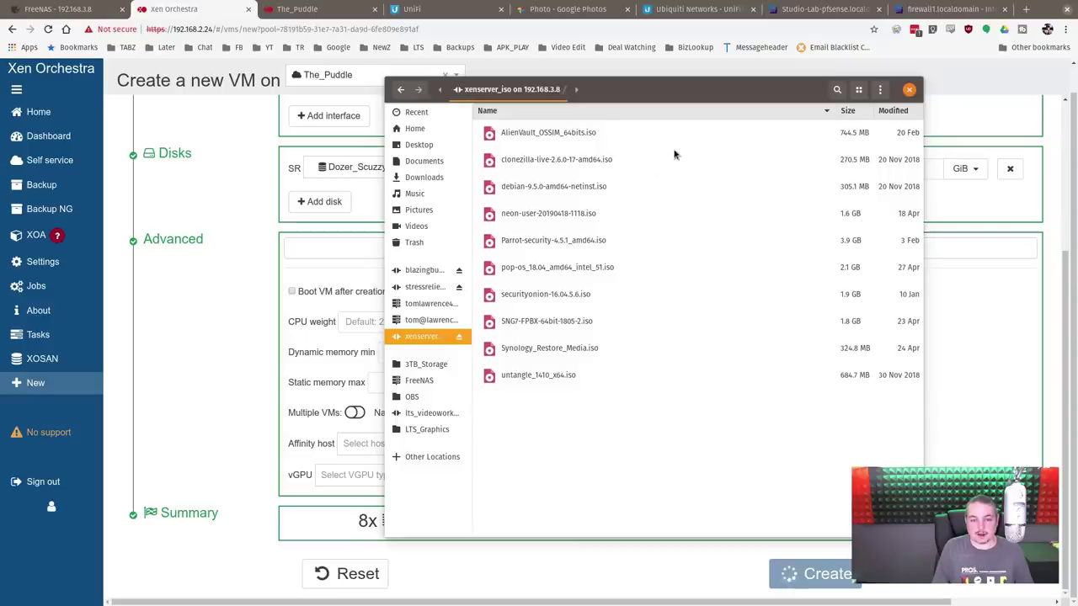
{"action": "key", "text": "ctrl+l"}
{"action": "key", "text": "End"}
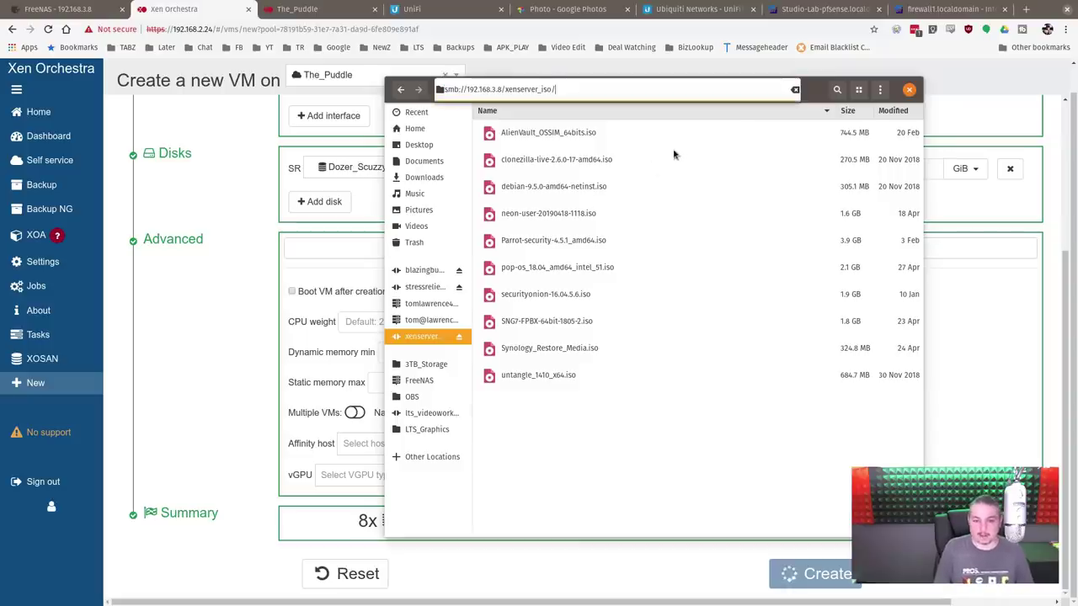
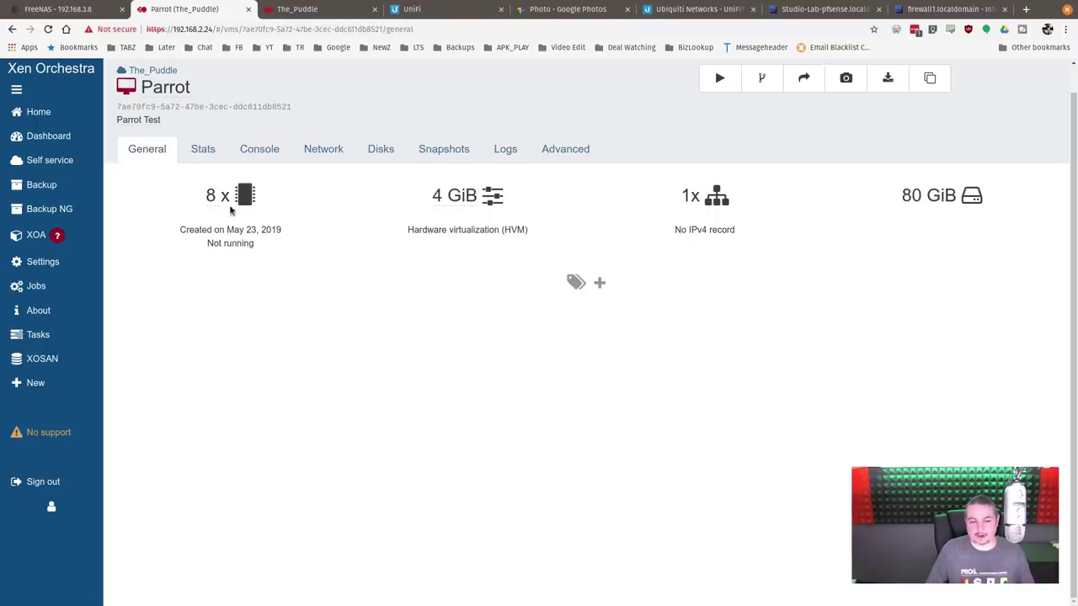
Step: Start the Parrot VM and check its attached disk and boot device order
{"action": "left_click", "coordinate": [204, 150]}
{"action": "left_click", "coordinate": [258, 151]}
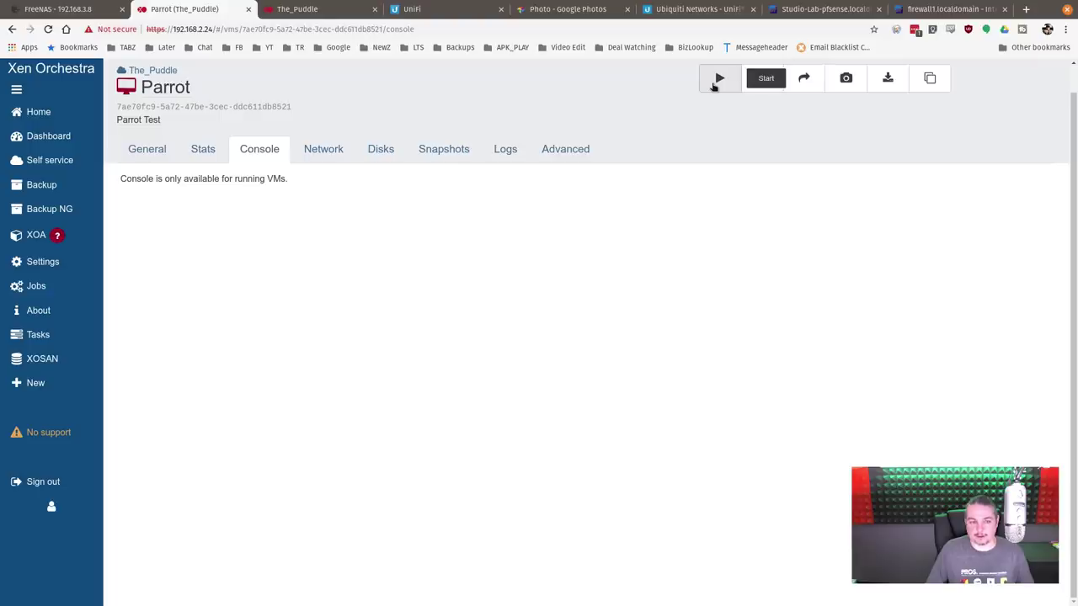
{"action": "left_click", "coordinate": [715, 81]}
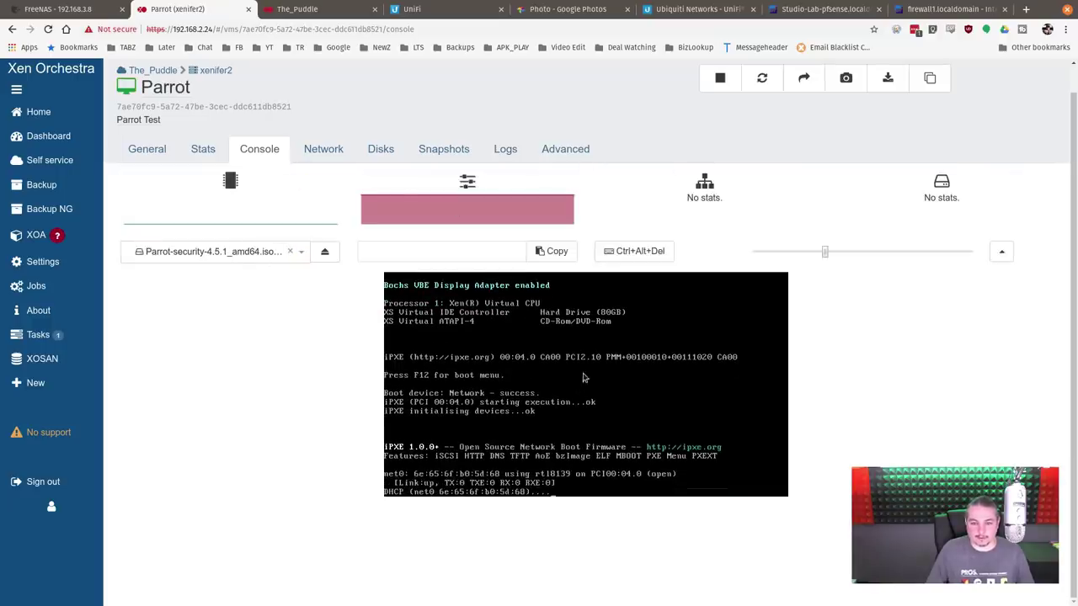
{"action": "left_click", "coordinate": [378, 149]}
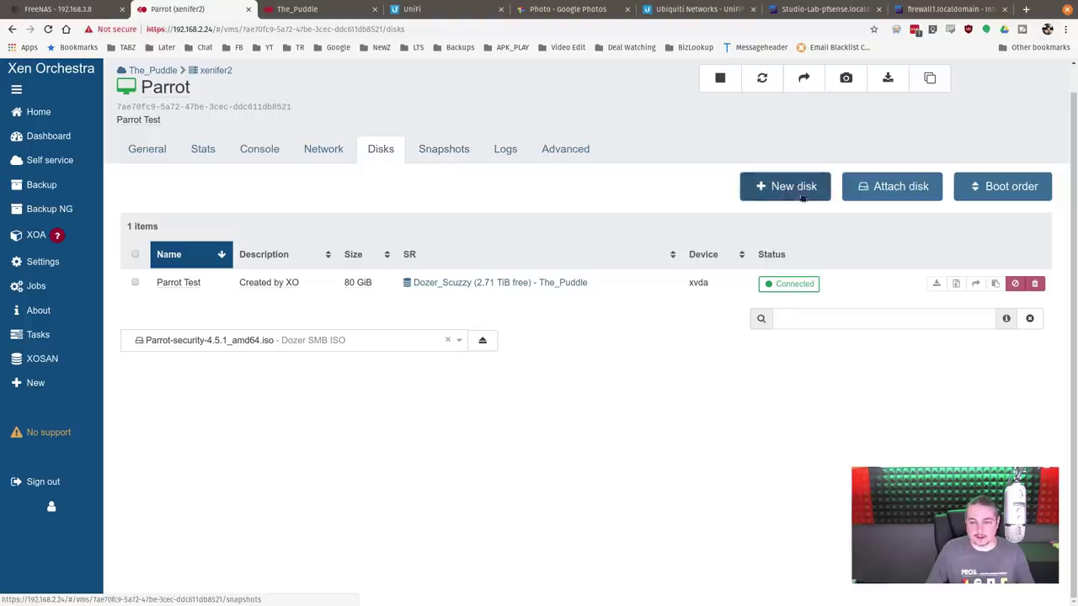
{"action": "left_click", "coordinate": [968, 187]}
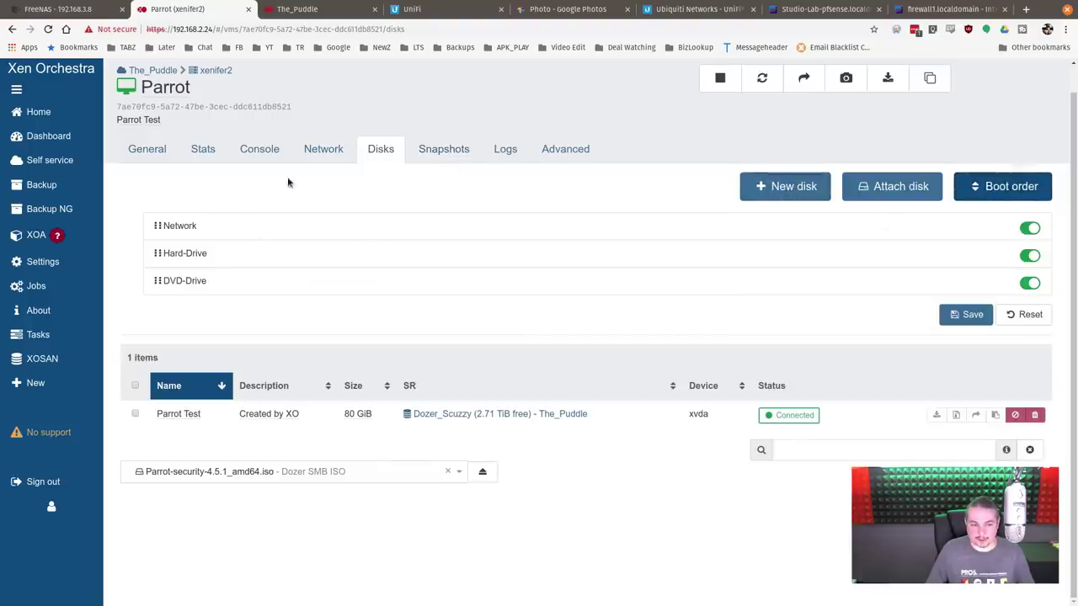
Step: On the console, choose Live Mode in the Parrot boot menu and boot it
{"action": "left_click", "coordinate": [257, 145]}
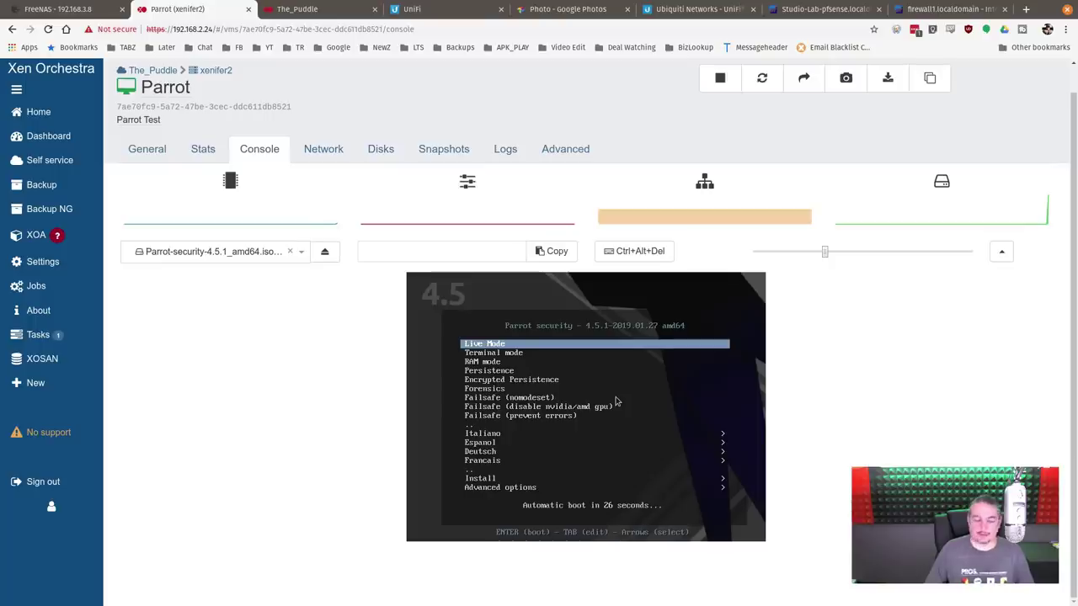
{"action": "key", "text": "Down"}
{"action": "key", "text": "Up"}
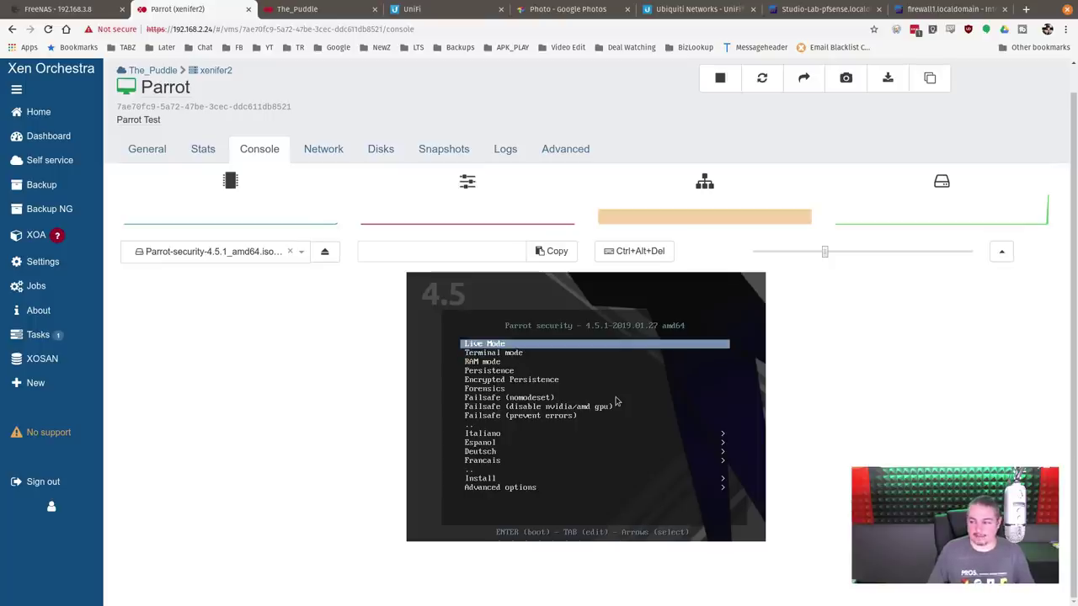
{"action": "key", "text": "Return"}
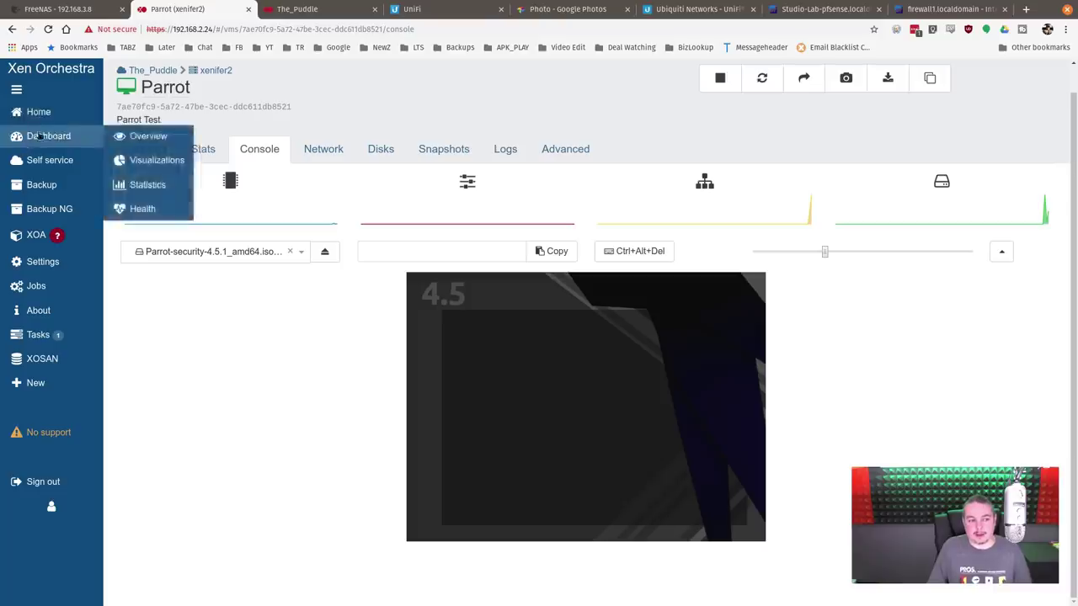
Step: Filter the VM list by 'win', inspect the halted Windows 10 LTS NEW VM, then return Home
{"action": "mouse_move", "coordinate": [48, 109]}
{"action": "left_click", "coordinate": [118, 115]}
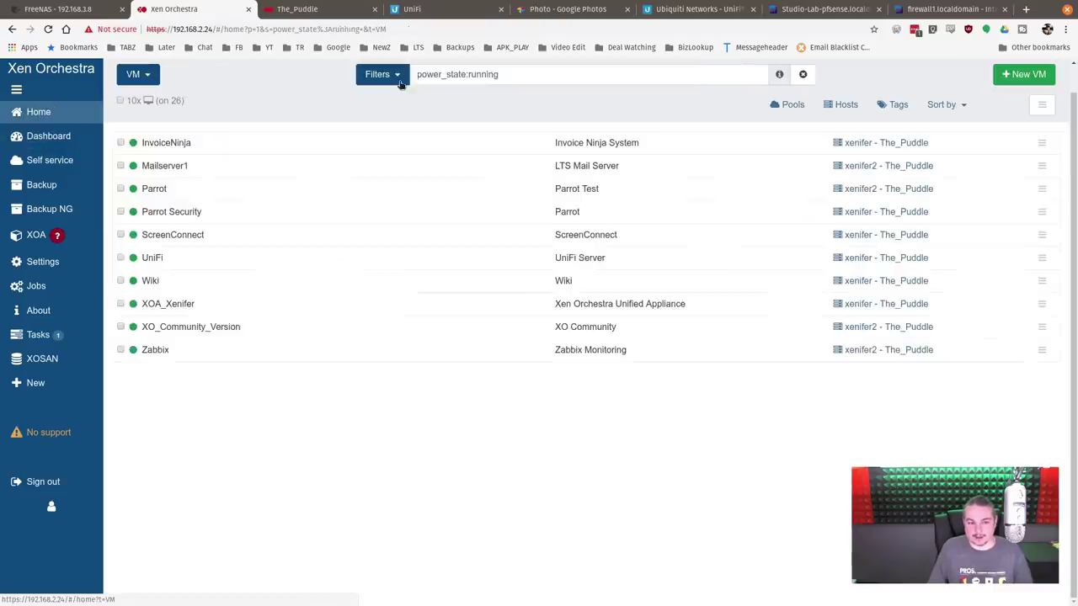
{"action": "type", "text": "win"}
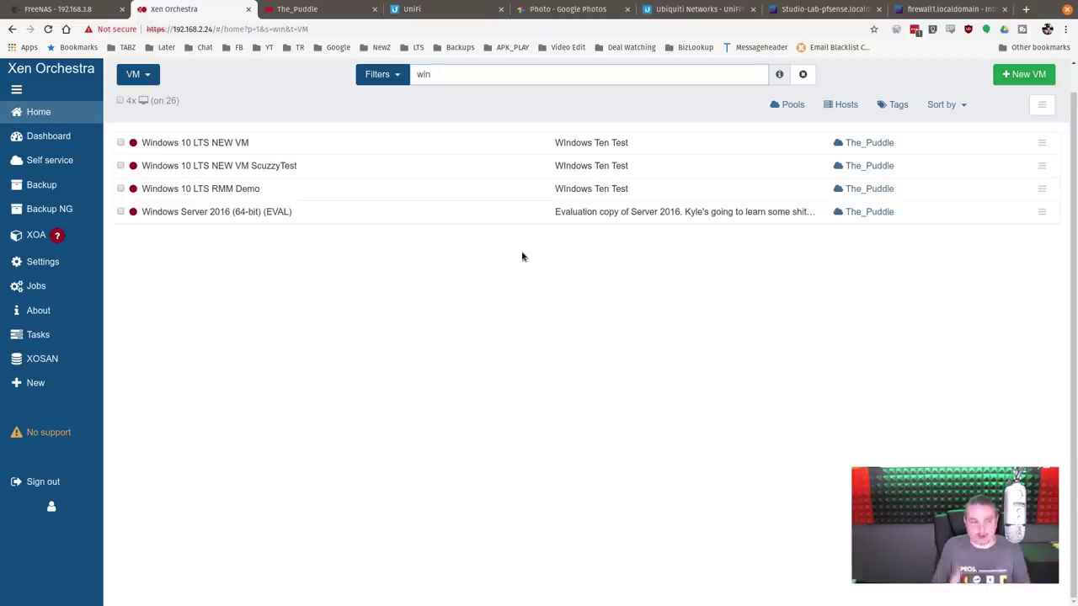
{"action": "left_click", "coordinate": [249, 145]}
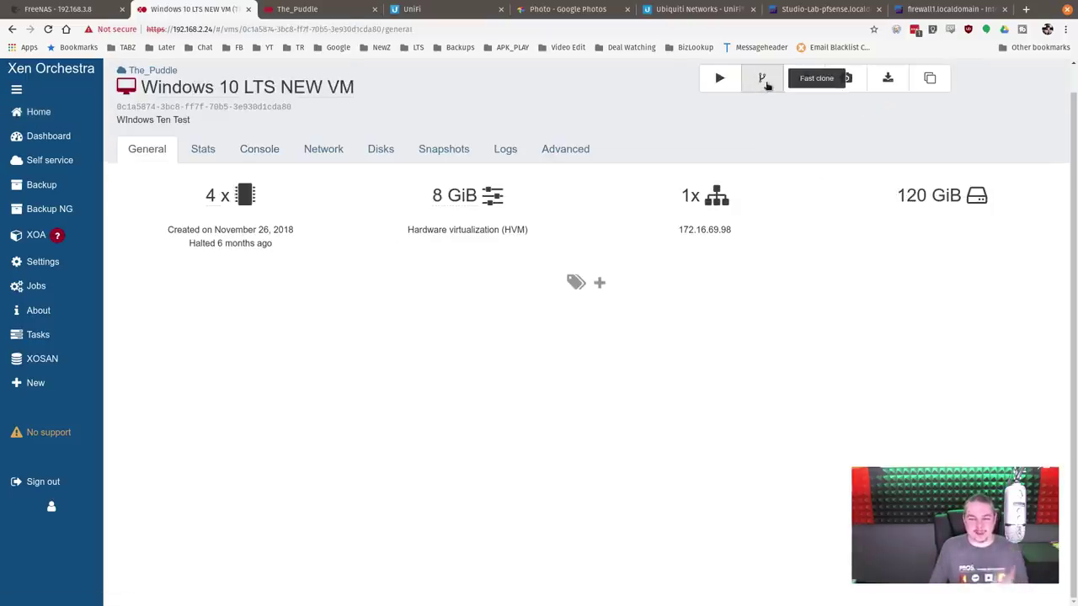
{"action": "mouse_move", "coordinate": [59, 115]}
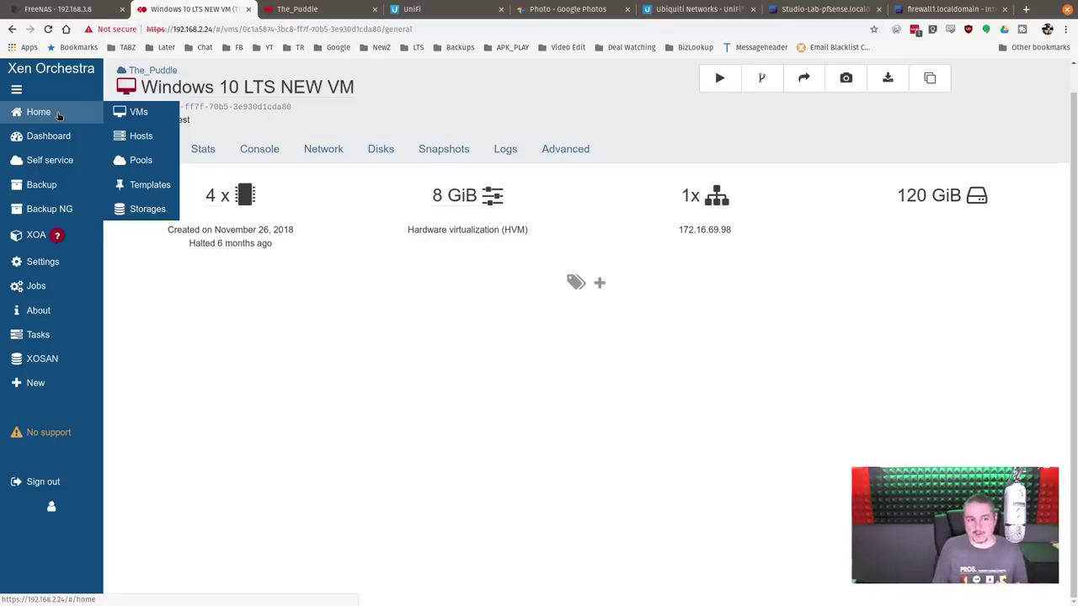
{"action": "left_click", "coordinate": [20, 116]}
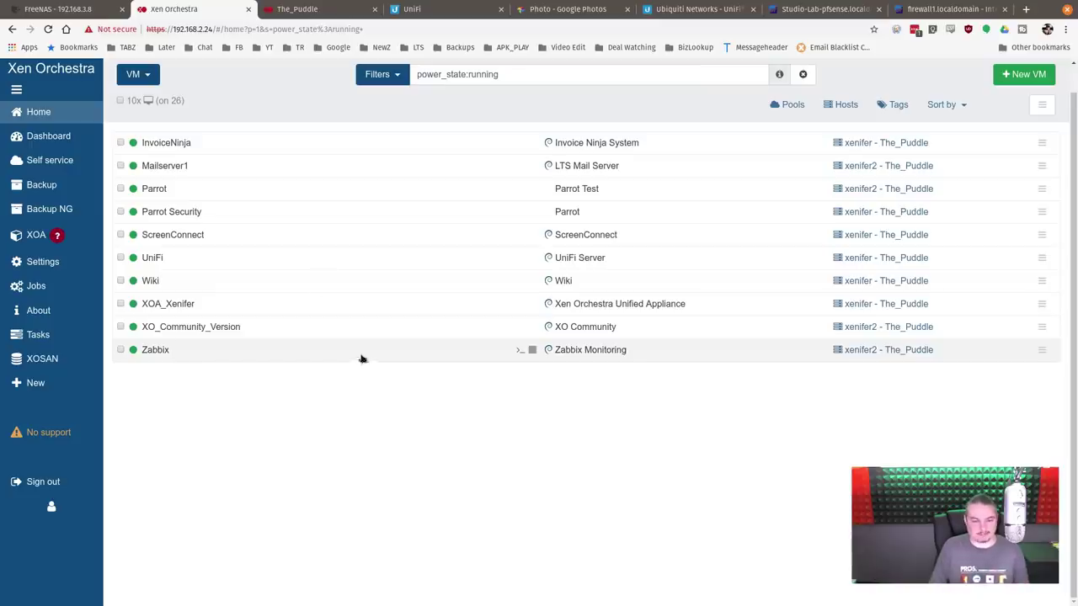
Step: Open the Parrot VM's console with the header hidden and cancel the Keyboard Layout prompt
{"action": "left_click", "coordinate": [180, 193]}
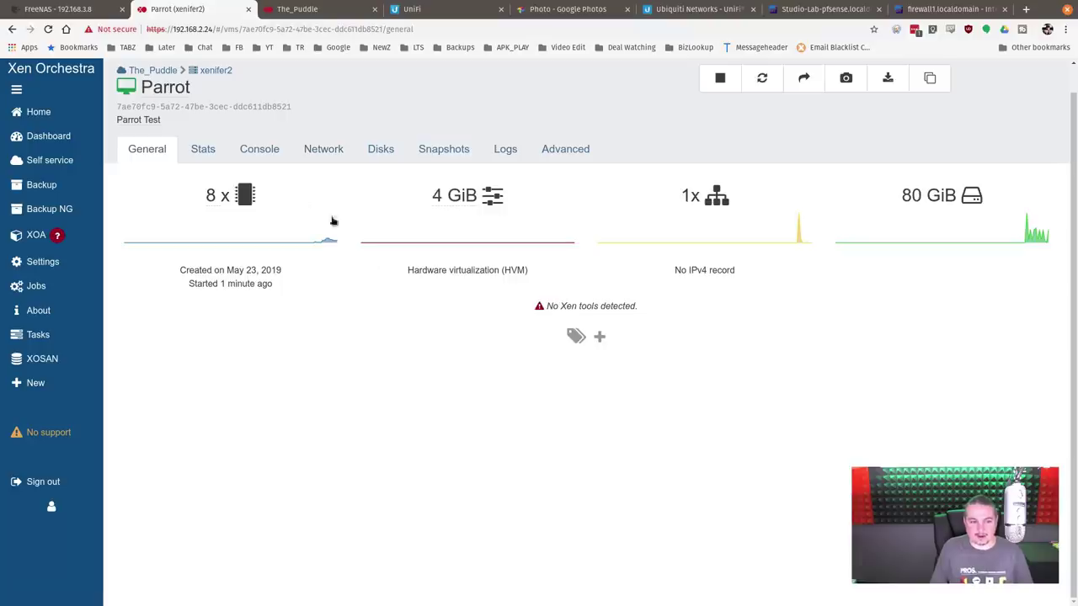
{"action": "left_click", "coordinate": [261, 149]}
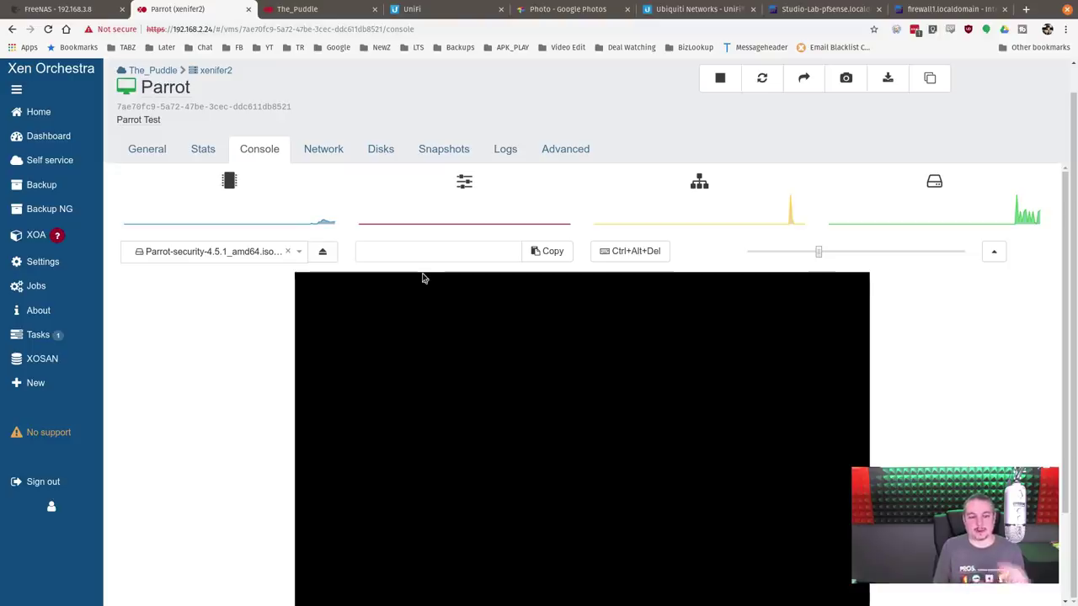
{"action": "left_click", "coordinate": [994, 250]}
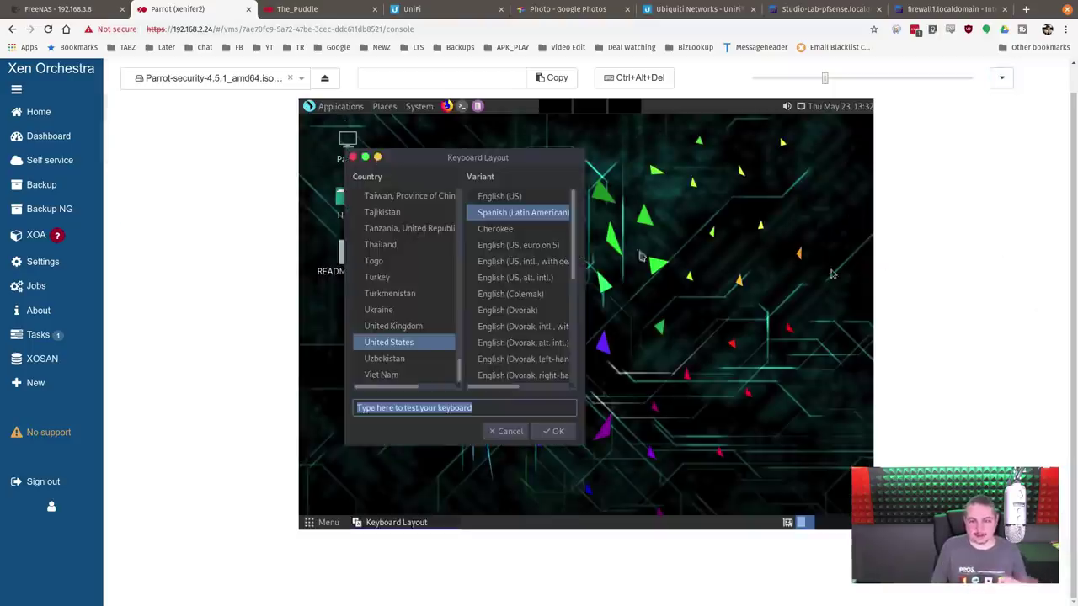
{"action": "left_click", "coordinate": [511, 435]}
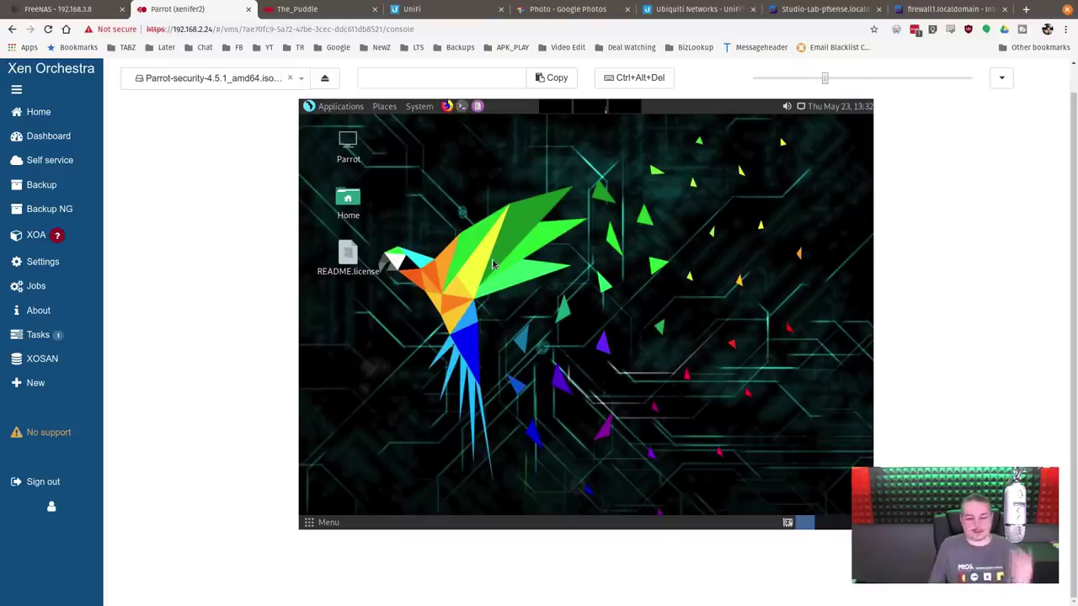
{"action": "left_click", "coordinate": [1001, 77]}
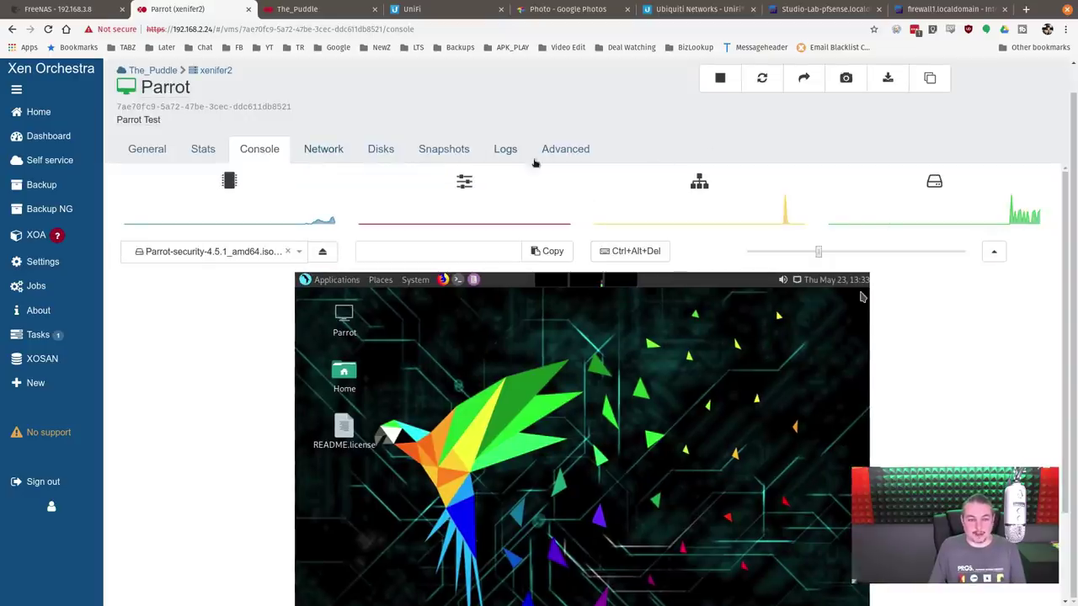
Step: Force shut down the Parrot VM from its Advanced tab
{"action": "left_click", "coordinate": [587, 144]}
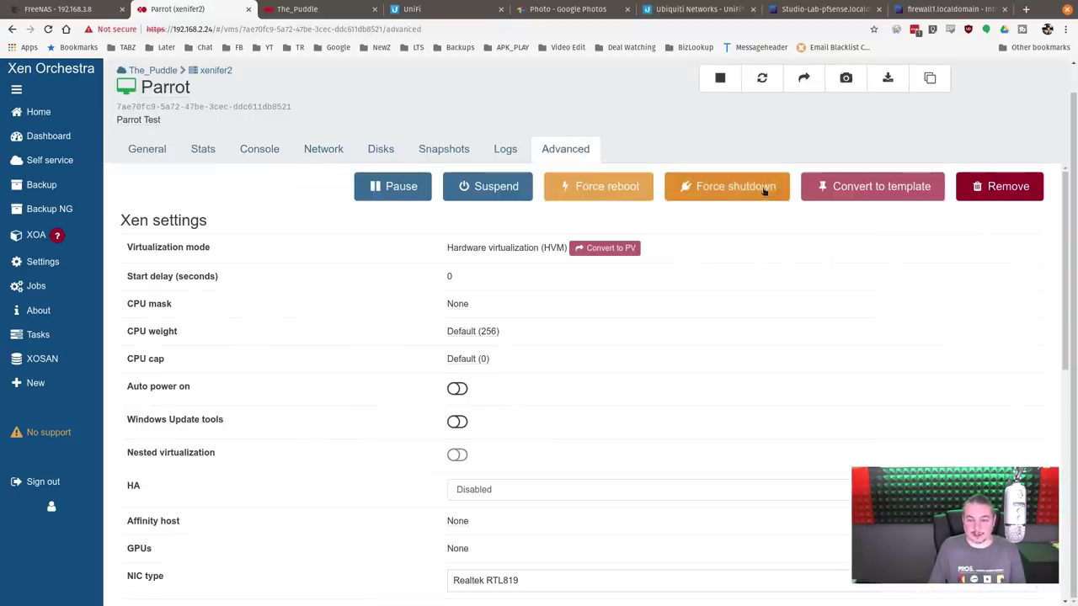
{"action": "left_click", "coordinate": [765, 186]}
{"action": "left_click", "coordinate": [622, 168]}
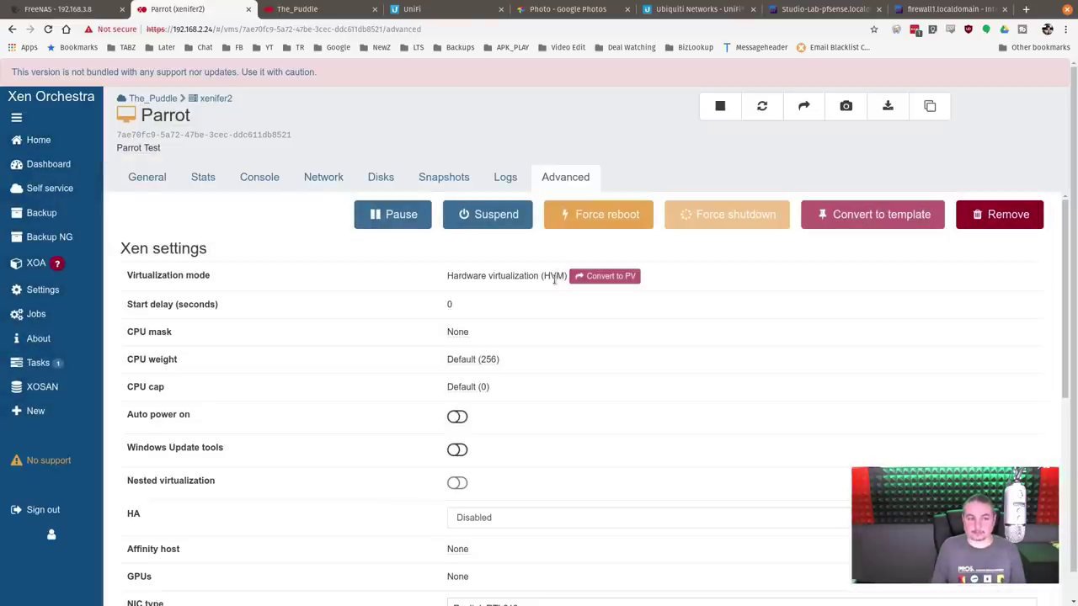
Step: Remove the stopped Parrot test VM and confirm the deletion
{"action": "left_click", "coordinate": [282, 184]}
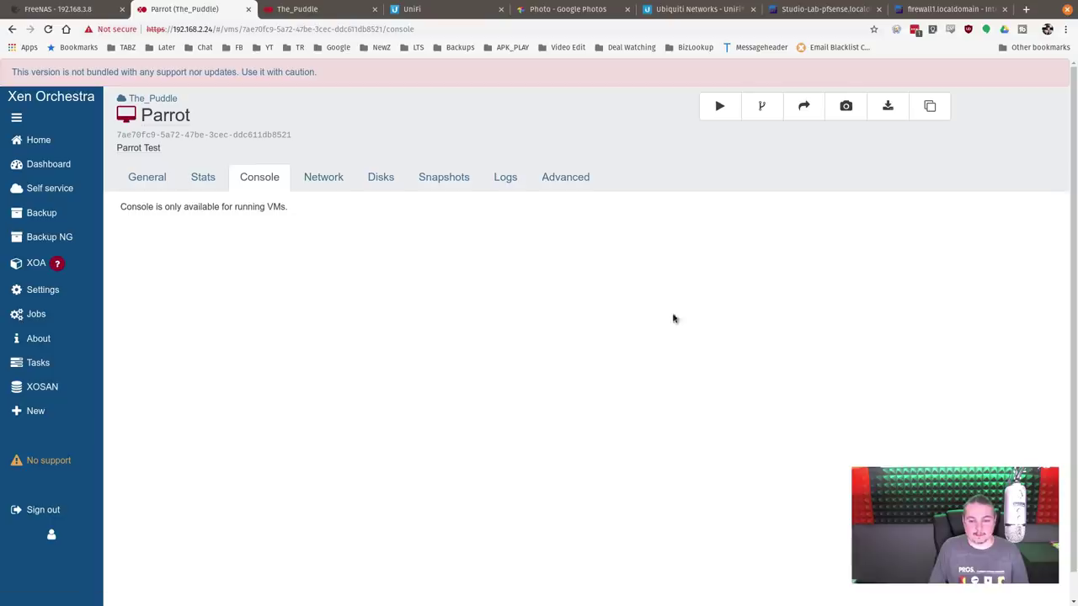
{"action": "left_click", "coordinate": [575, 181]}
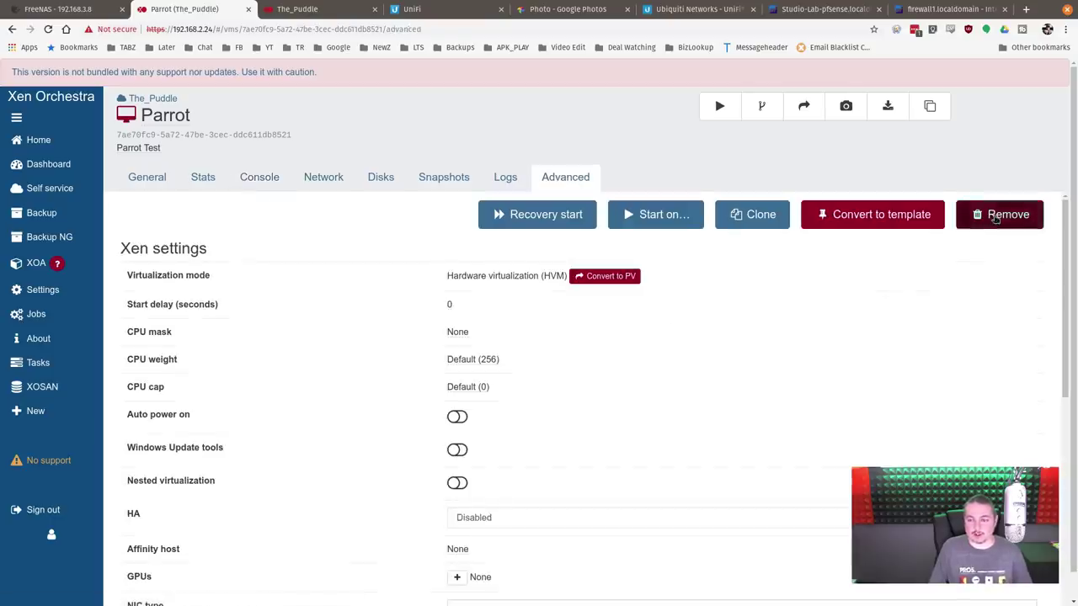
{"action": "left_click", "coordinate": [999, 214]}
{"action": "left_click", "coordinate": [633, 162]}
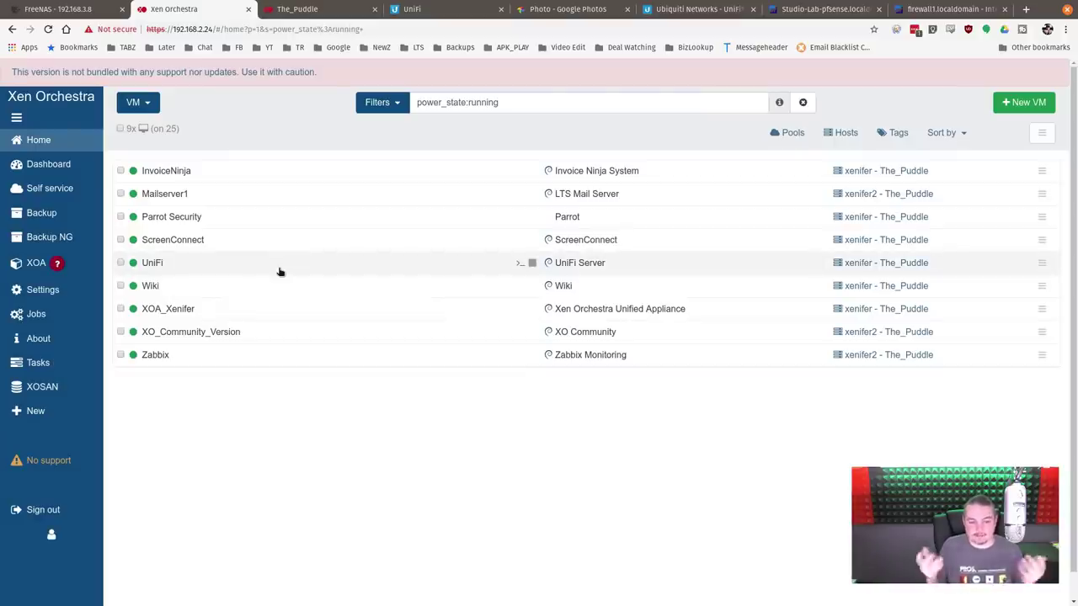
Step: Replace the power_state:running filter with 'lab' in the VM list
{"action": "left_click", "coordinate": [529, 98]}
{"action": "triple_click", "coordinate": [530, 97]}
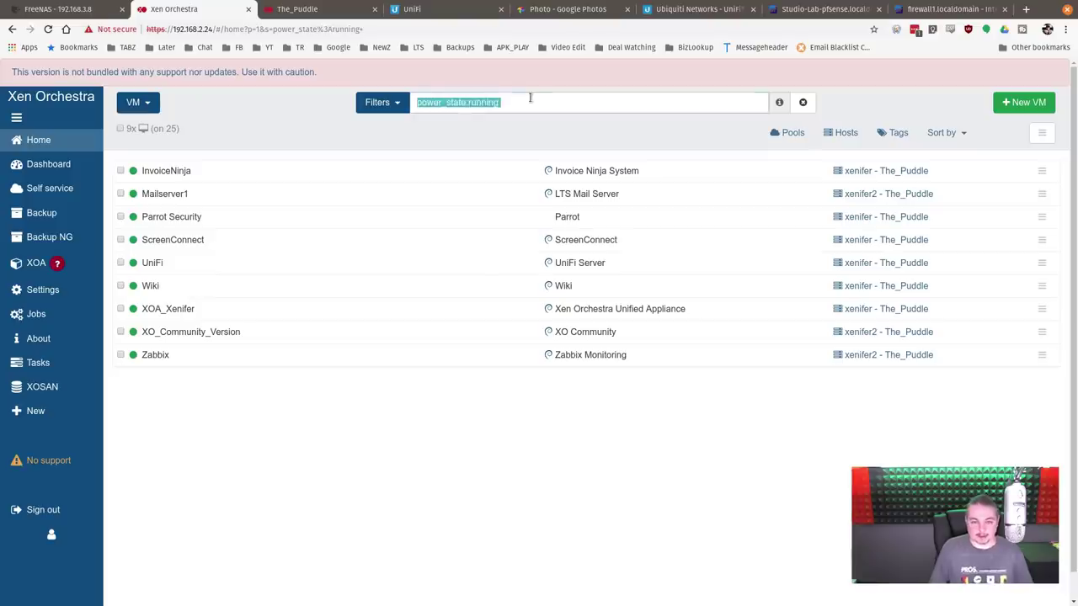
{"action": "type", "text": "lab"}
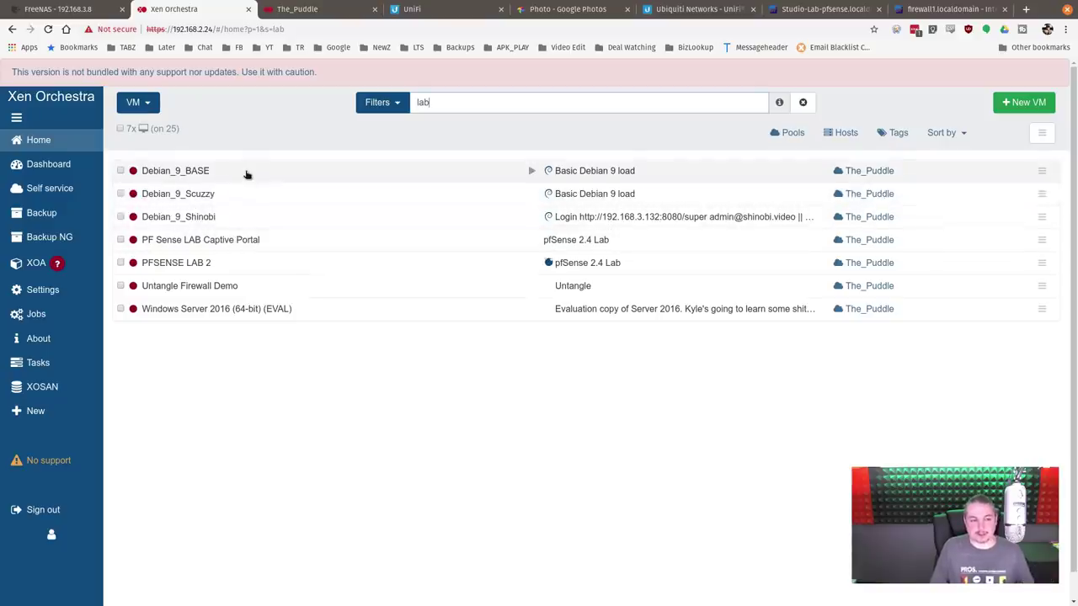
Step: Read Debian_9_Shinobi's full description, then open the Parrot Security VM from the running list
{"action": "left_click", "coordinate": [214, 219]}
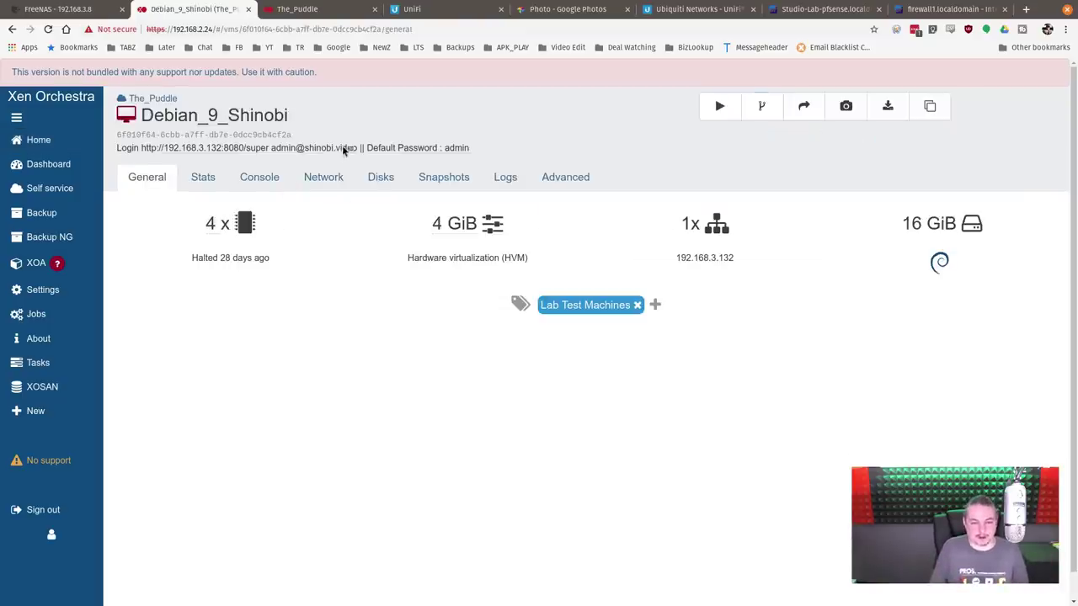
{"action": "left_click", "coordinate": [454, 149]}
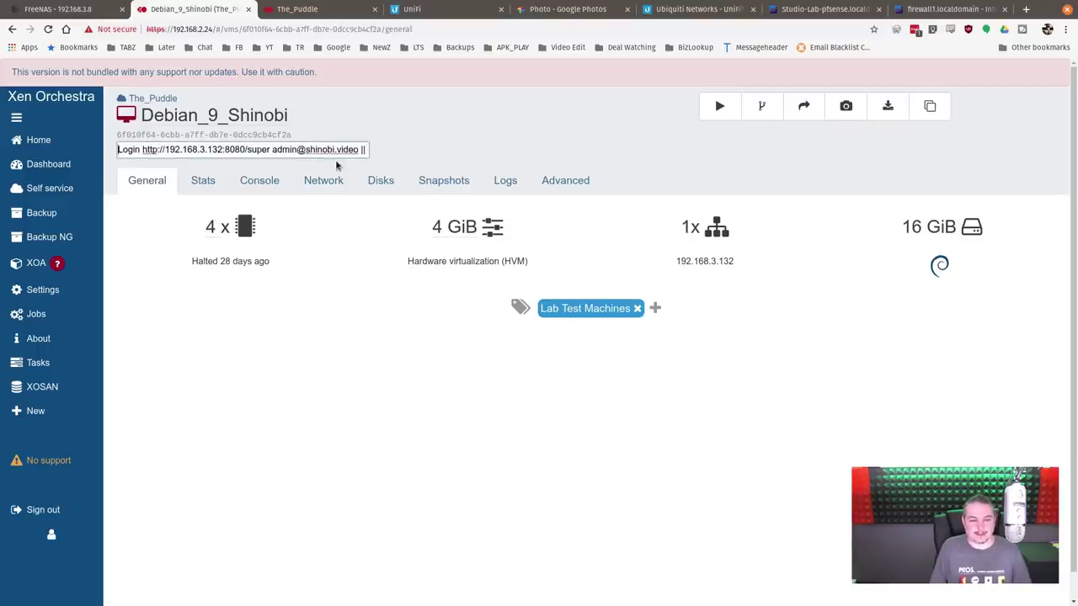
{"action": "key", "text": "End"}
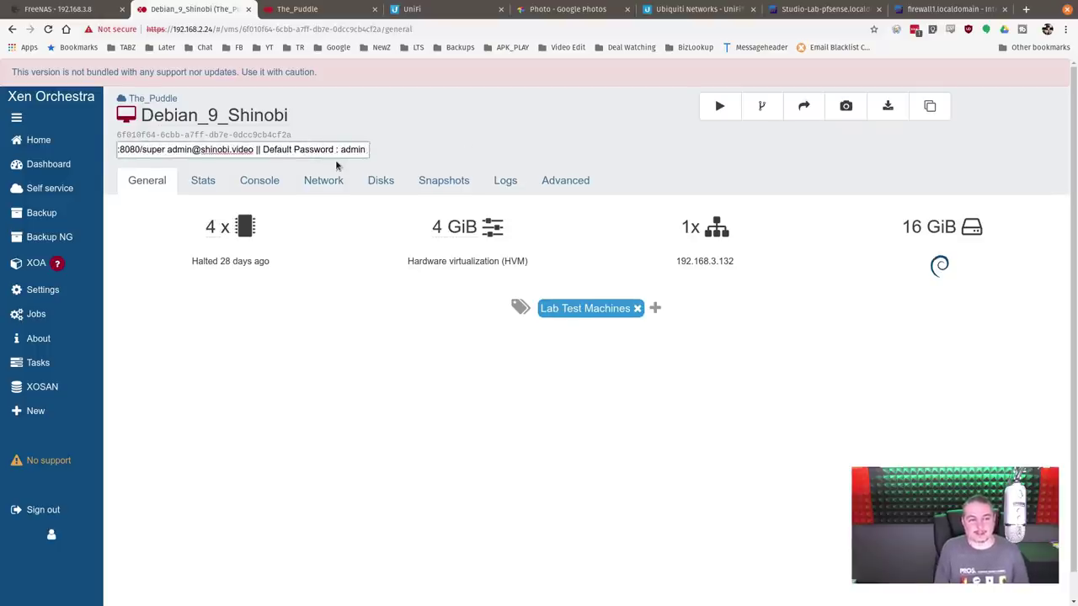
{"action": "key", "text": "Return"}
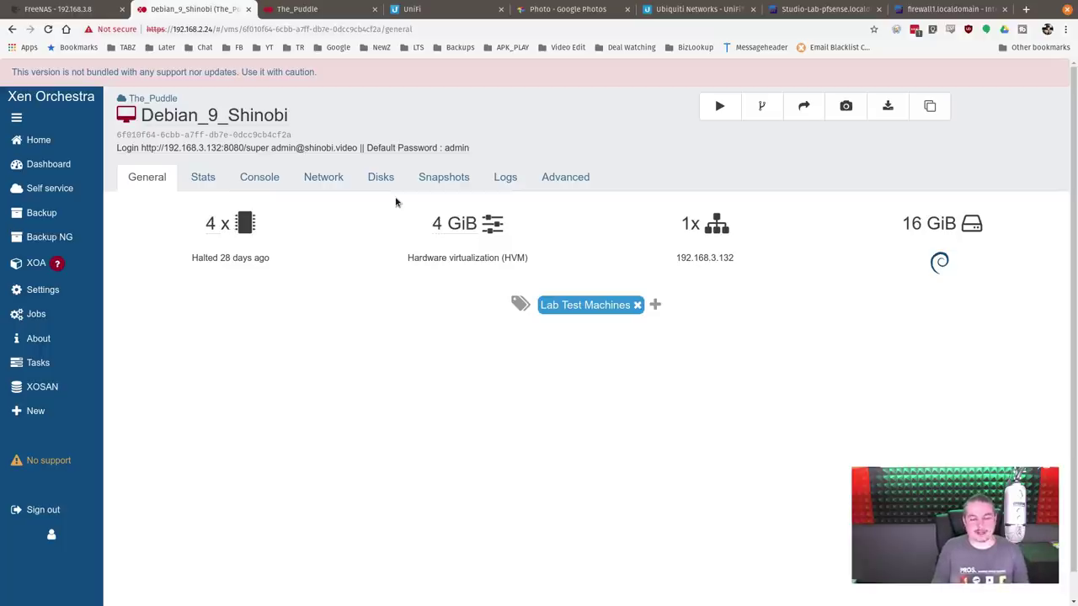
{"action": "left_click", "coordinate": [46, 141]}
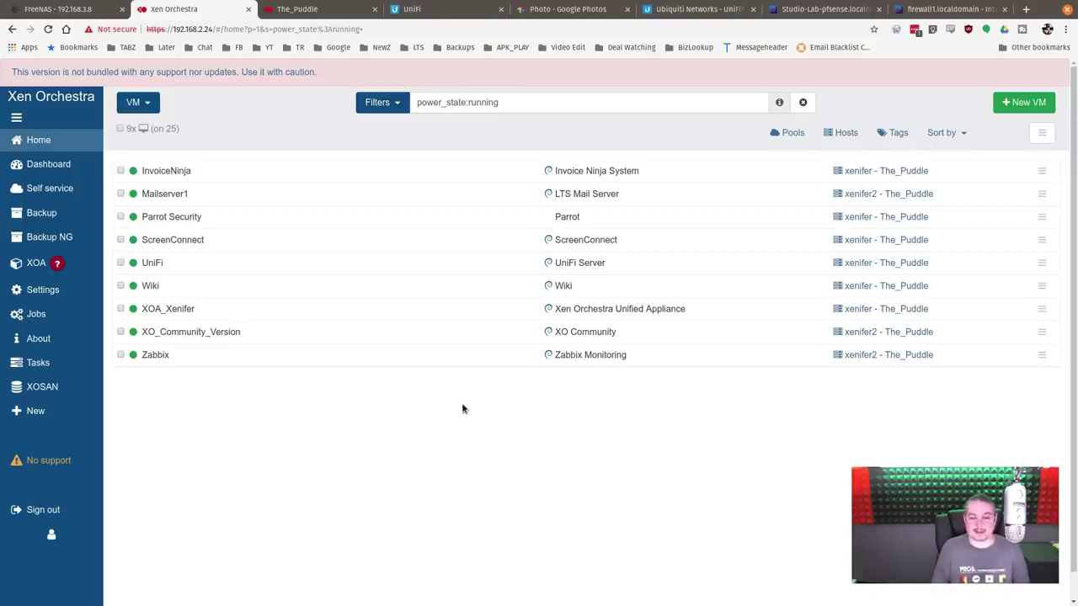
{"action": "left_click", "coordinate": [351, 218]}
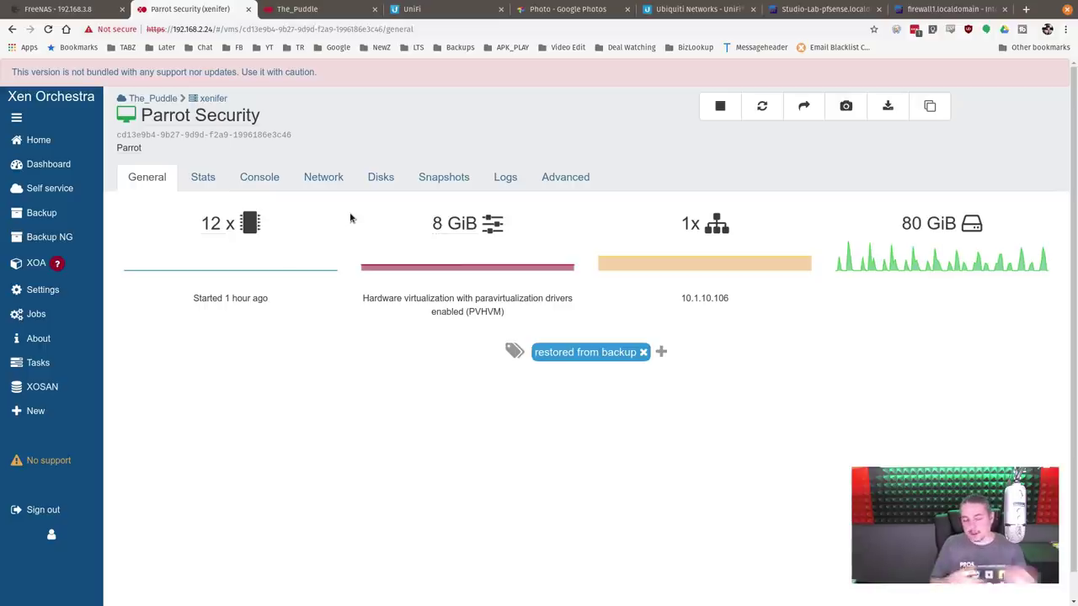
Step: Close the Studio Switch panel in UniFi to see all six devices, then return to The_Puddle networks
{"action": "left_click", "coordinate": [437, 10]}
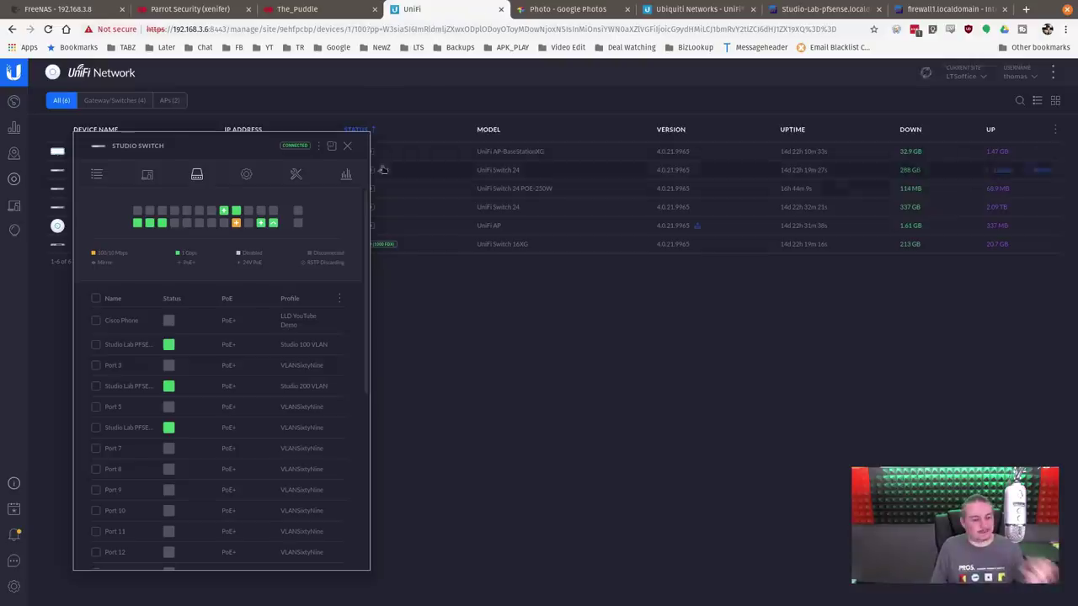
{"action": "left_click", "coordinate": [347, 146]}
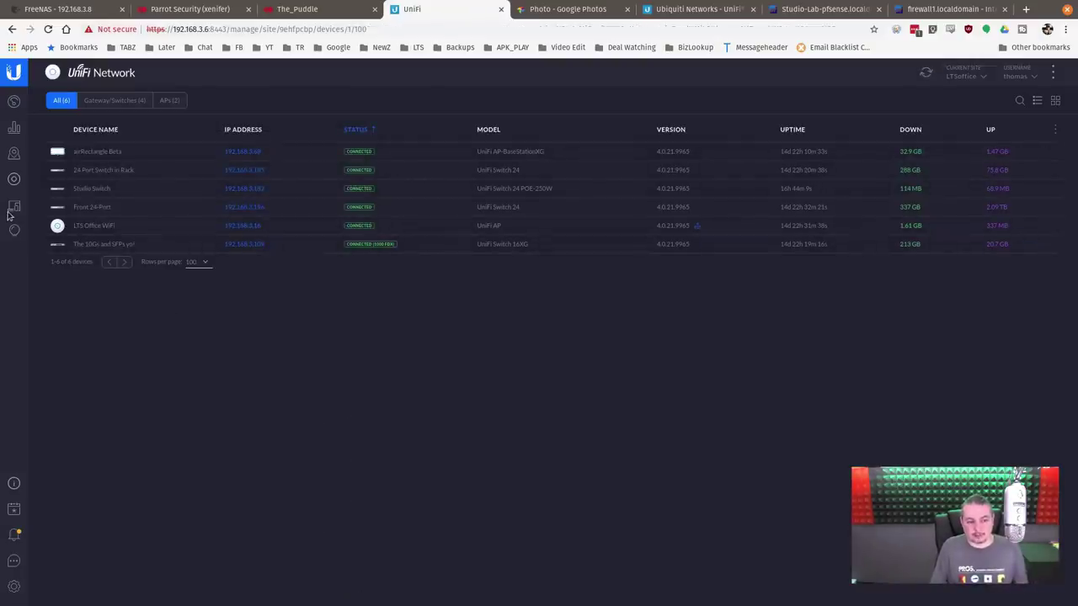
{"action": "left_click", "coordinate": [314, 9]}
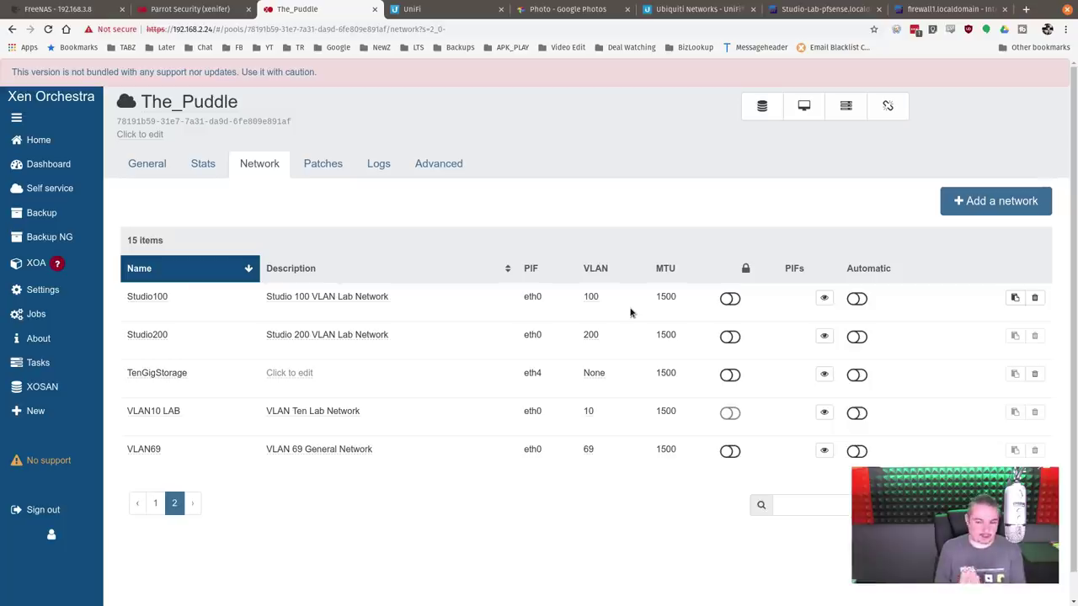
Step: Go back to the Home list of running VMs
{"action": "left_click", "coordinate": [42, 140]}
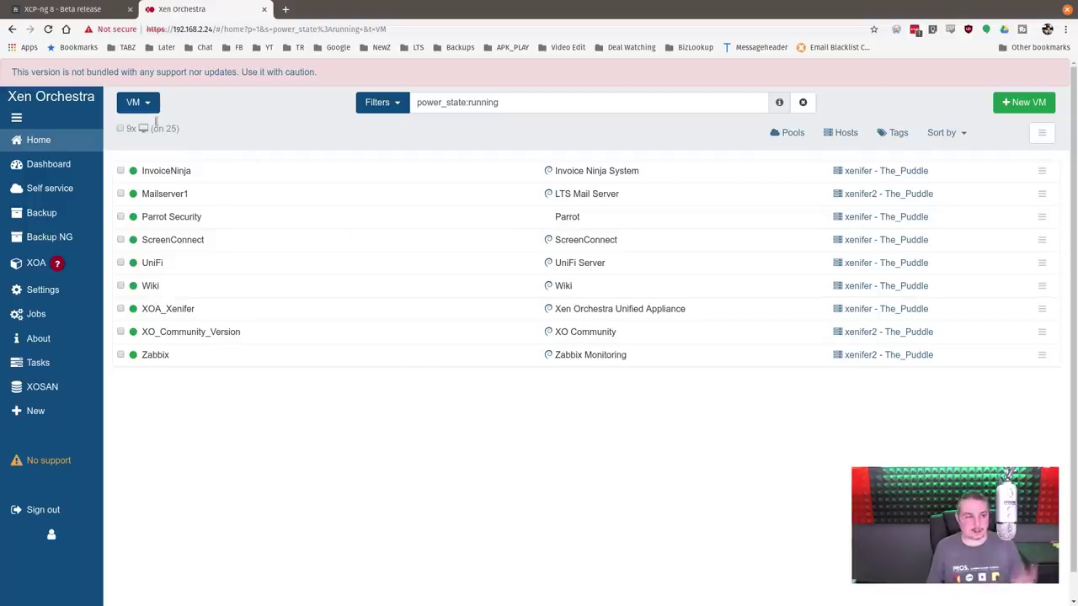
Step: Scroll the XCP-ng 8 - Beta release post down to What's new in XCP-ng 8.0 and back up
{"action": "left_click", "coordinate": [95, 11]}
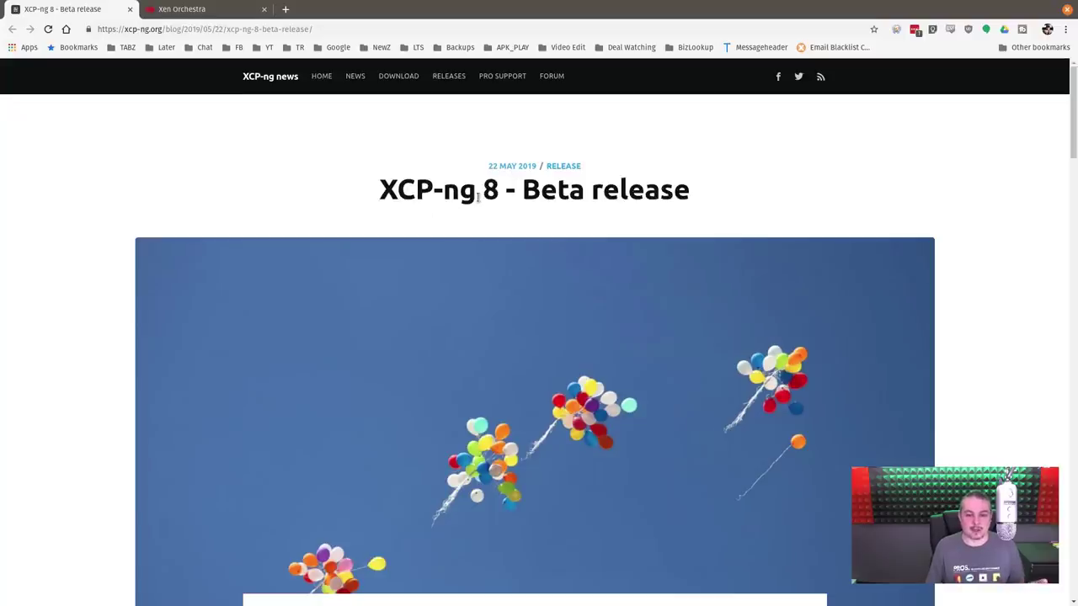
{"action": "scroll", "coordinate": [485, 224], "scroll_direction": "down", "scroll_amount": 10}
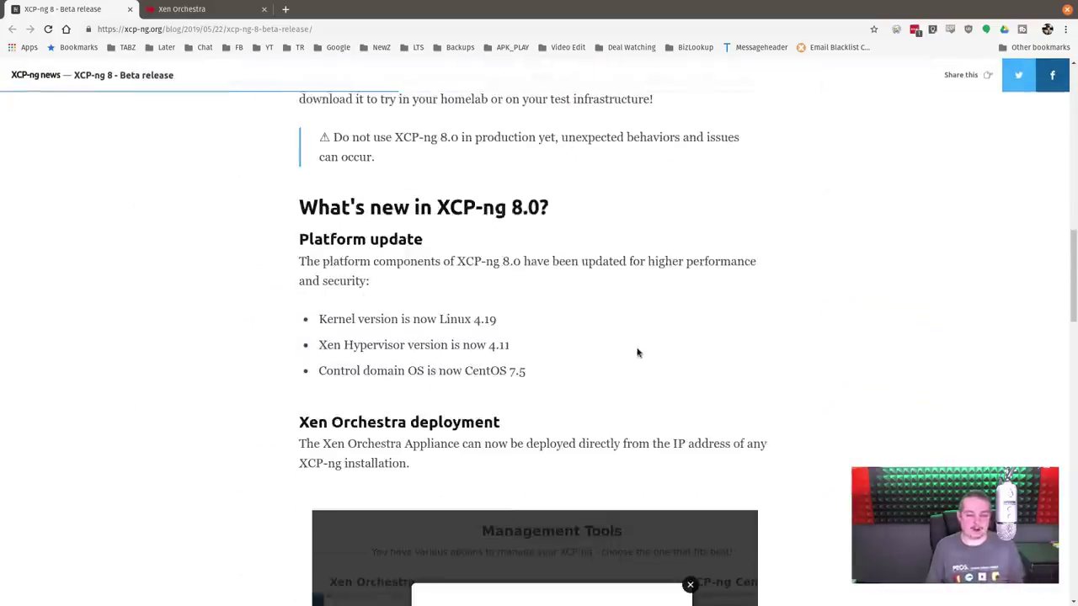
{"action": "scroll", "coordinate": [637, 353], "scroll_direction": "down", "scroll_amount": 1}
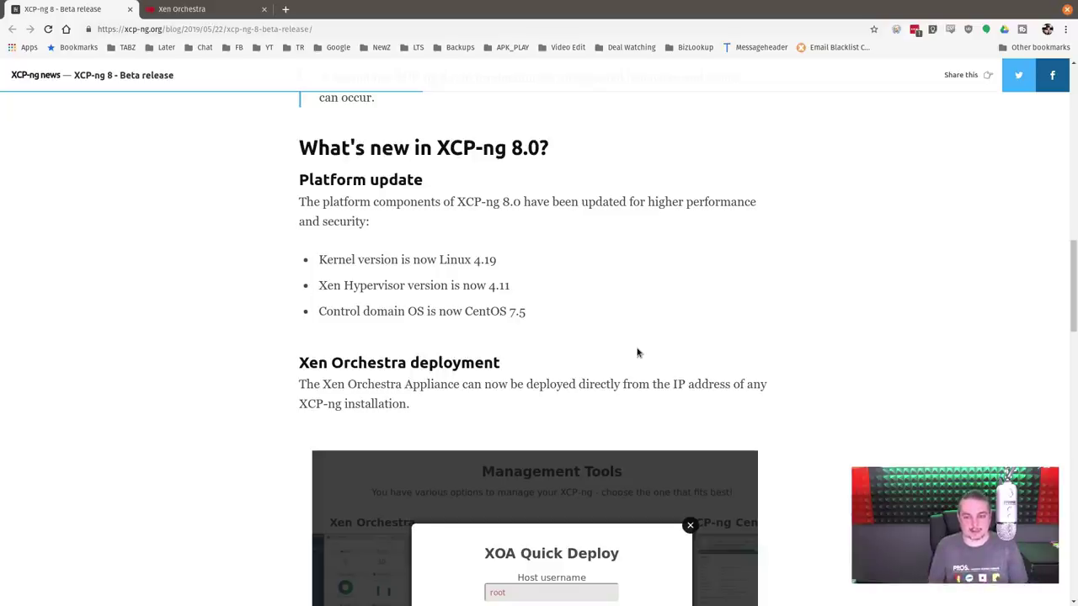
{"action": "scroll", "coordinate": [637, 353], "scroll_direction": "up", "scroll_amount": 10}
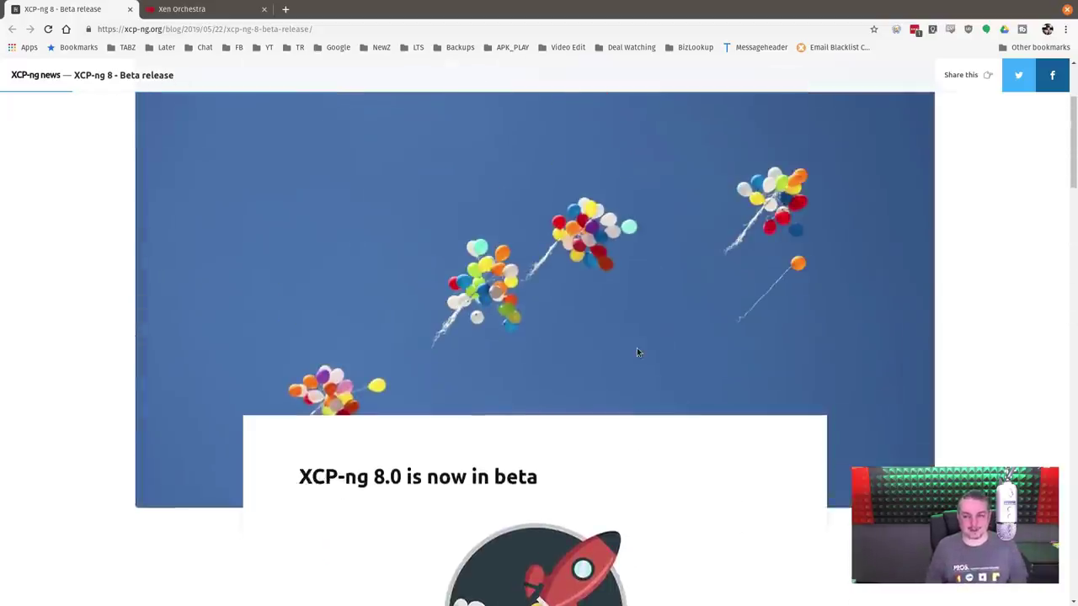
{"action": "scroll", "coordinate": [637, 350], "scroll_direction": "up", "scroll_amount": 3}
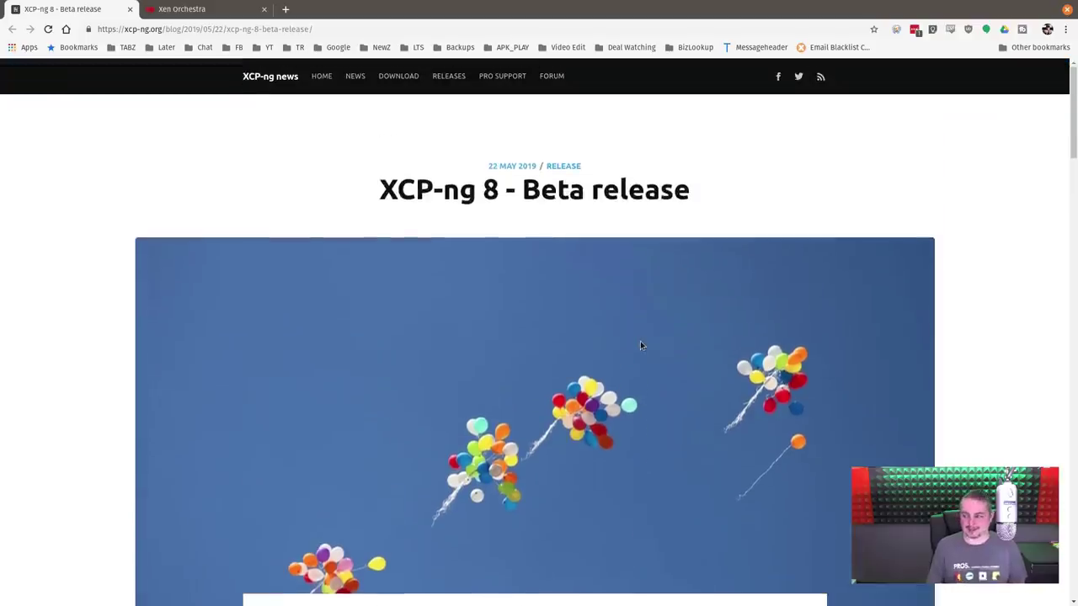